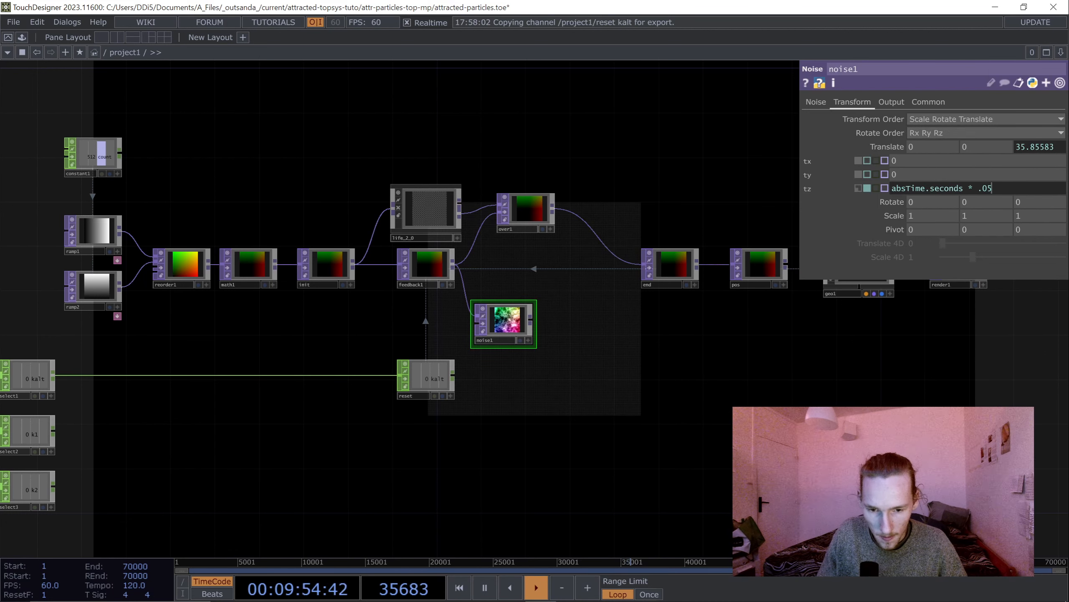
Add a Math TOP after noise1, wired to its output, and bring up its Multi-Add parameters.
{"action": "scroll", "coordinate": [533, 327], "scroll_direction": "up", "scroll_amount": 3}
{"action": "key", "text": "Tab"}
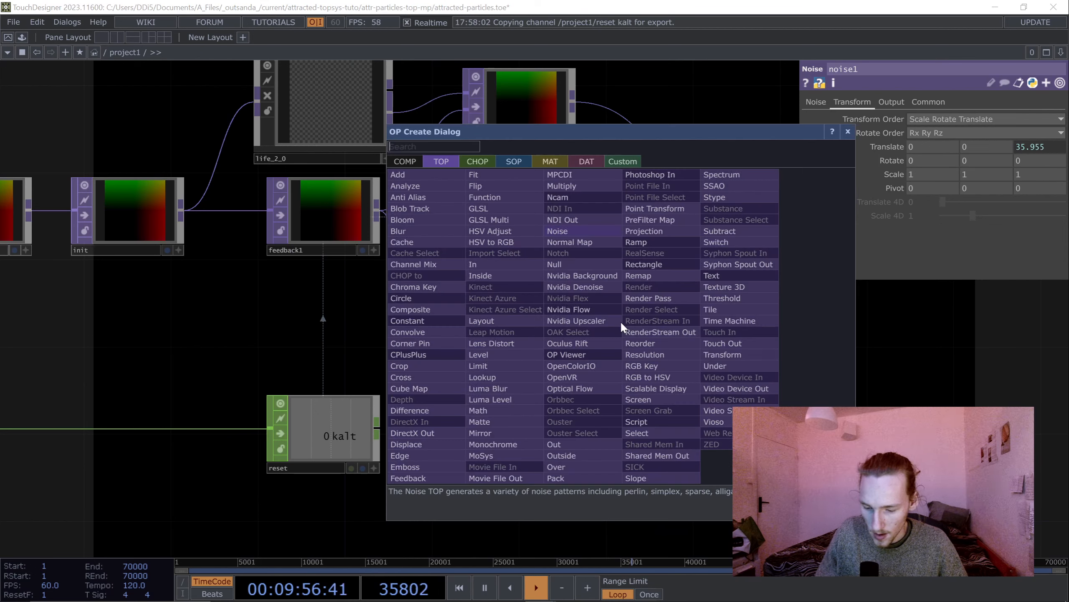
{"action": "type", "text": "math"}
{"action": "key", "text": "Escape"}
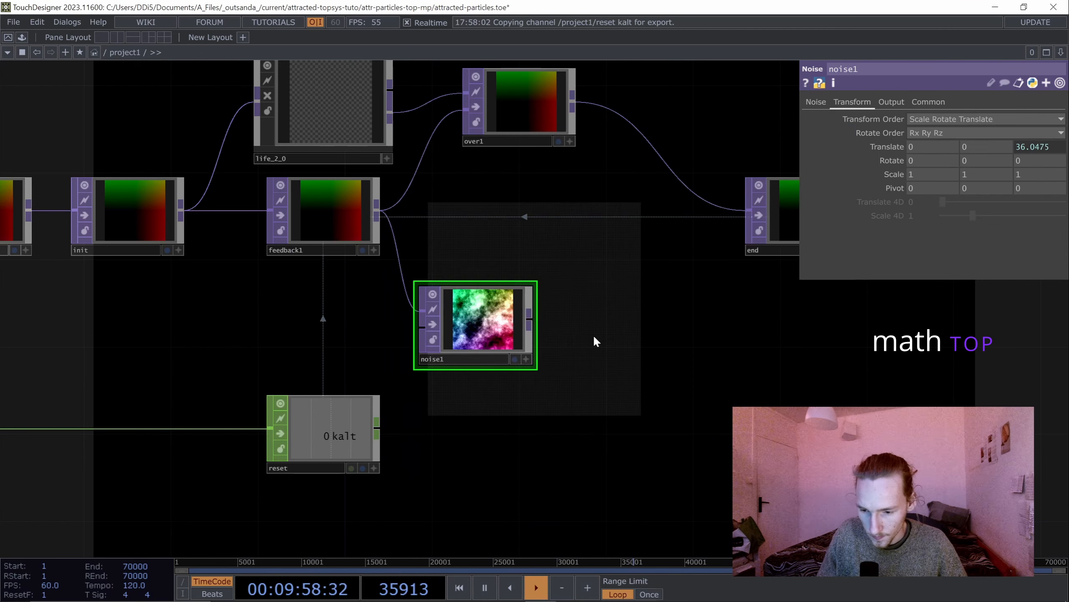
{"action": "left_click_drag", "start_coordinate": [898, 353], "coordinate": [672, 192]}
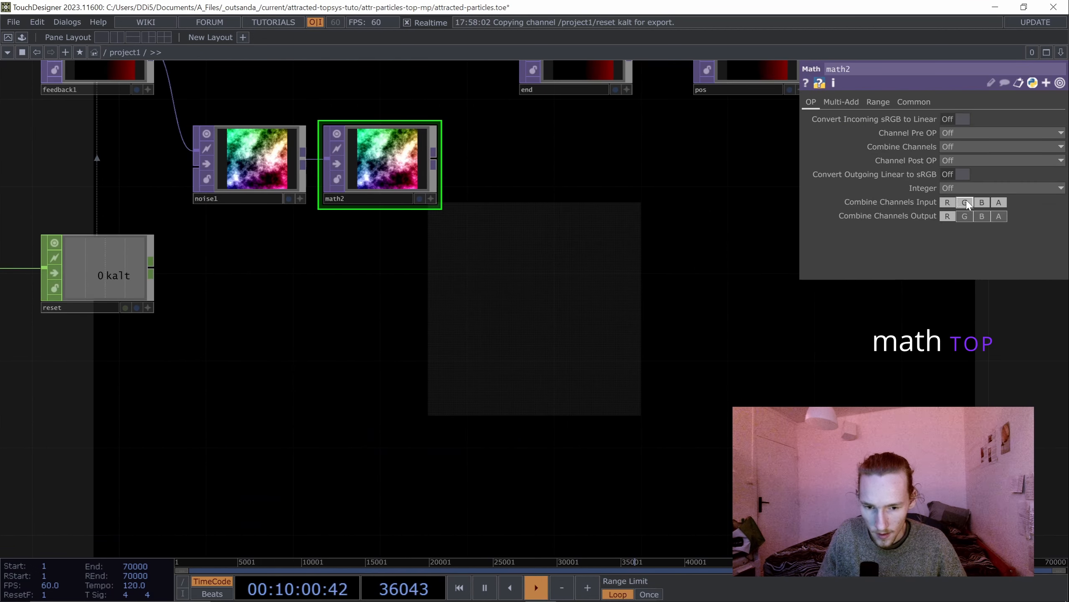
{"action": "left_click", "coordinate": [844, 101]}
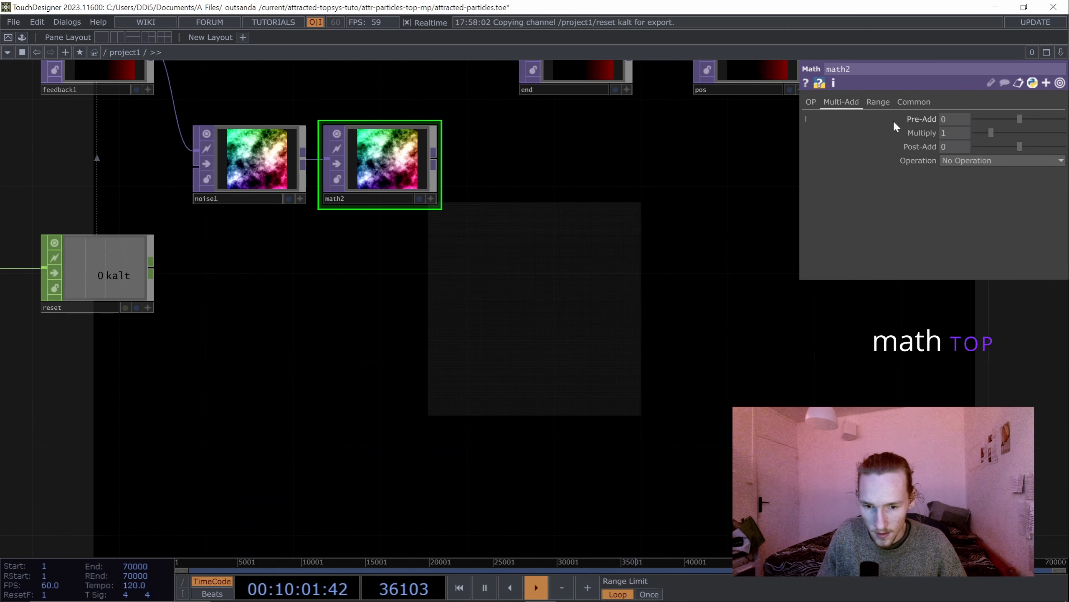
{"action": "left_click", "coordinate": [879, 102]}
{"action": "left_click_drag", "start_coordinate": [649, 258], "coordinate": [685, 318]}
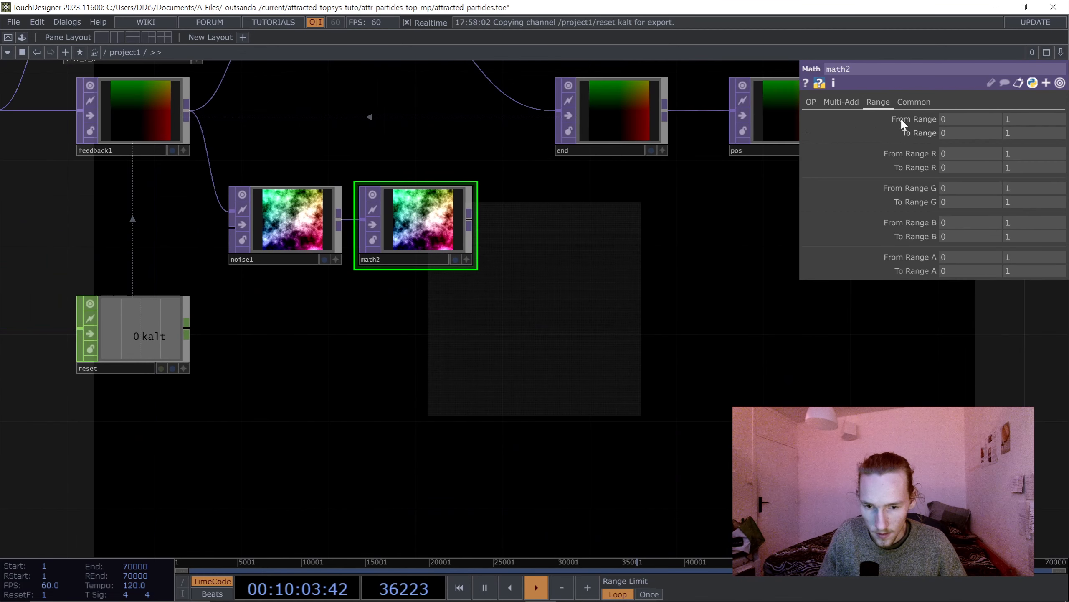
{"action": "left_click", "coordinate": [852, 97]}
Insert an Add TOP between over1 and end, and connect math2 to its second input.
{"action": "left_click_drag", "start_coordinate": [577, 319], "coordinate": [637, 437]}
{"action": "scroll", "coordinate": [459, 330], "scroll_direction": "down", "scroll_amount": 2}
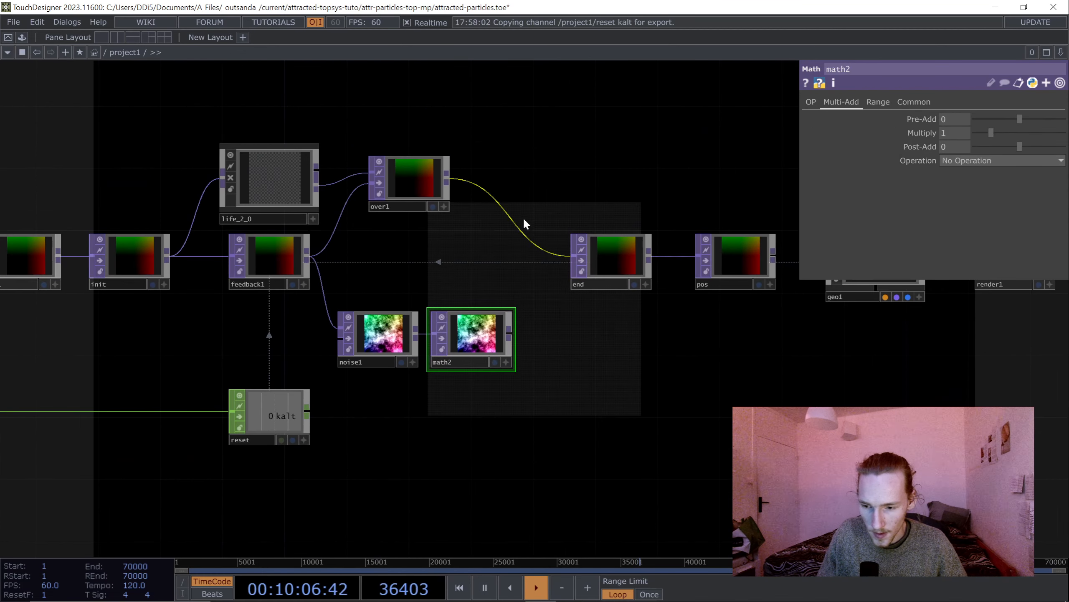
{"action": "right_click", "coordinate": [510, 213]}
{"action": "left_click", "coordinate": [526, 202]}
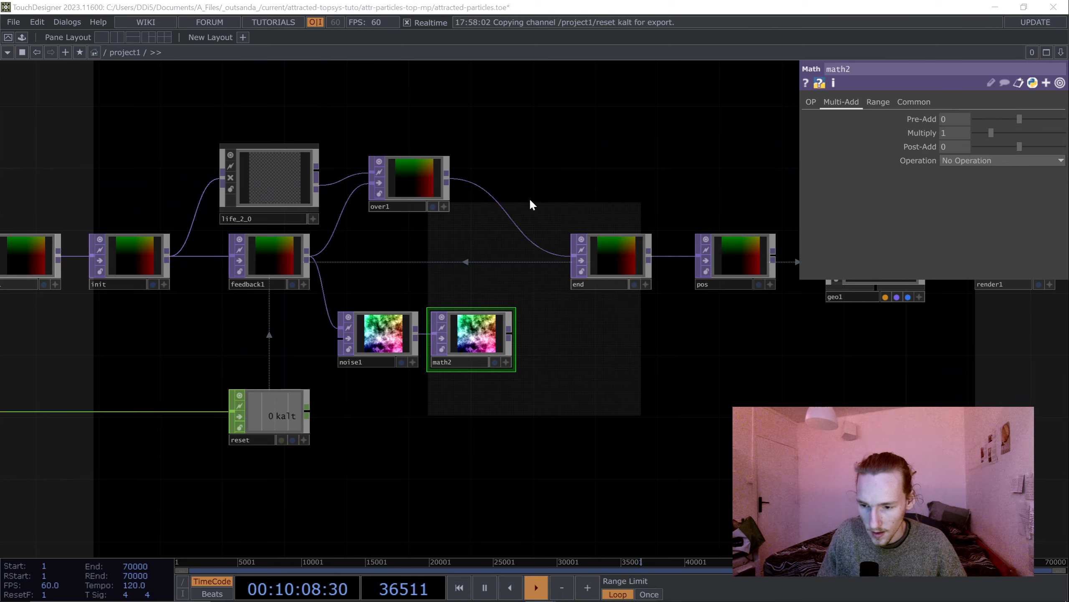
{"action": "left_click", "coordinate": [310, 54]}
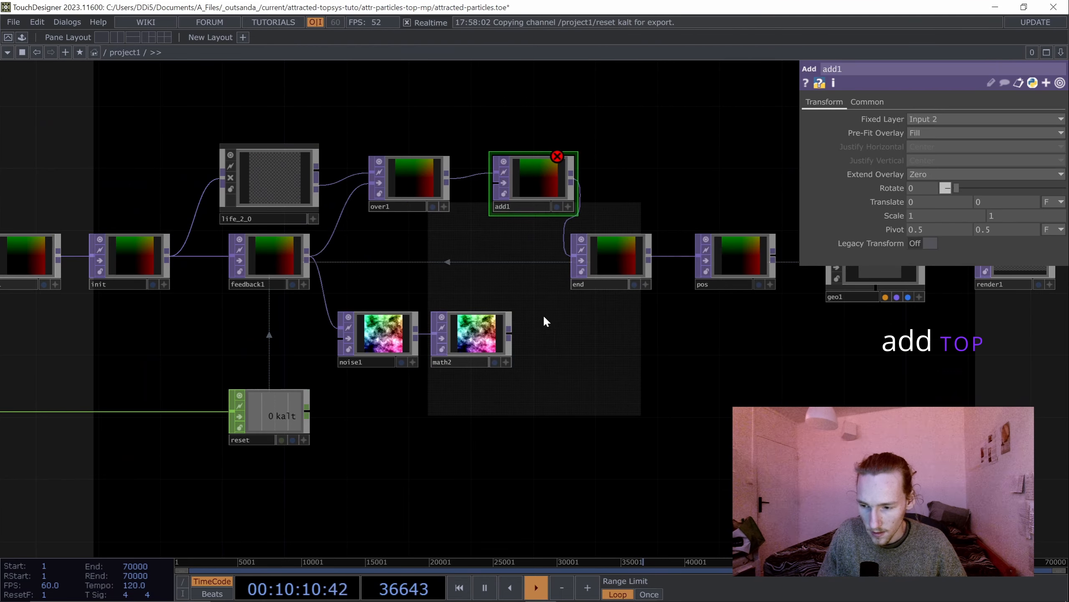
{"action": "left_click_drag", "start_coordinate": [557, 358], "coordinate": [489, 407]}
{"action": "left_click_drag", "start_coordinate": [425, 237], "coordinate": [424, 237]}
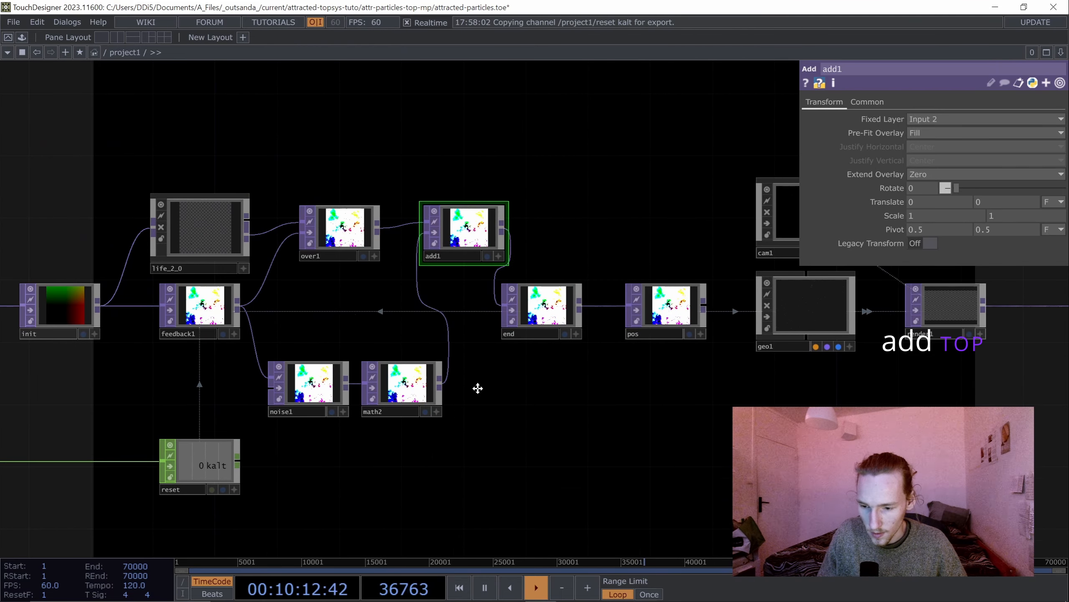
Add a Count CHOP after reset, fed by its output and placed below noise1.
{"action": "scroll", "coordinate": [491, 396], "scroll_direction": "down", "scroll_amount": 5}
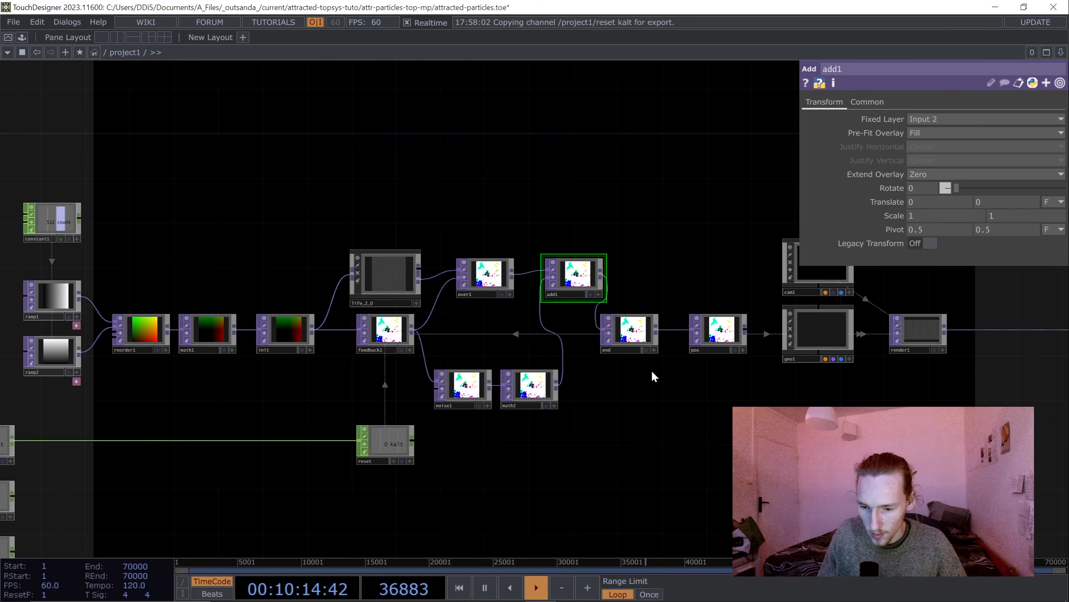
{"action": "left_click_drag", "start_coordinate": [652, 372], "coordinate": [631, 384]}
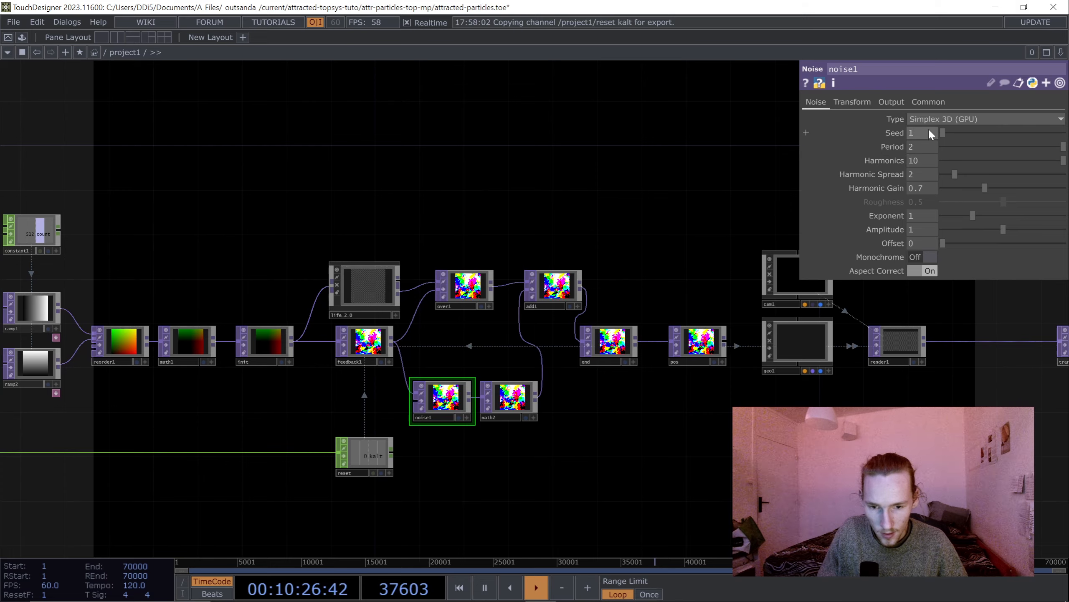
{"action": "scroll", "coordinate": [421, 426], "scroll_direction": "up", "scroll_amount": 5}
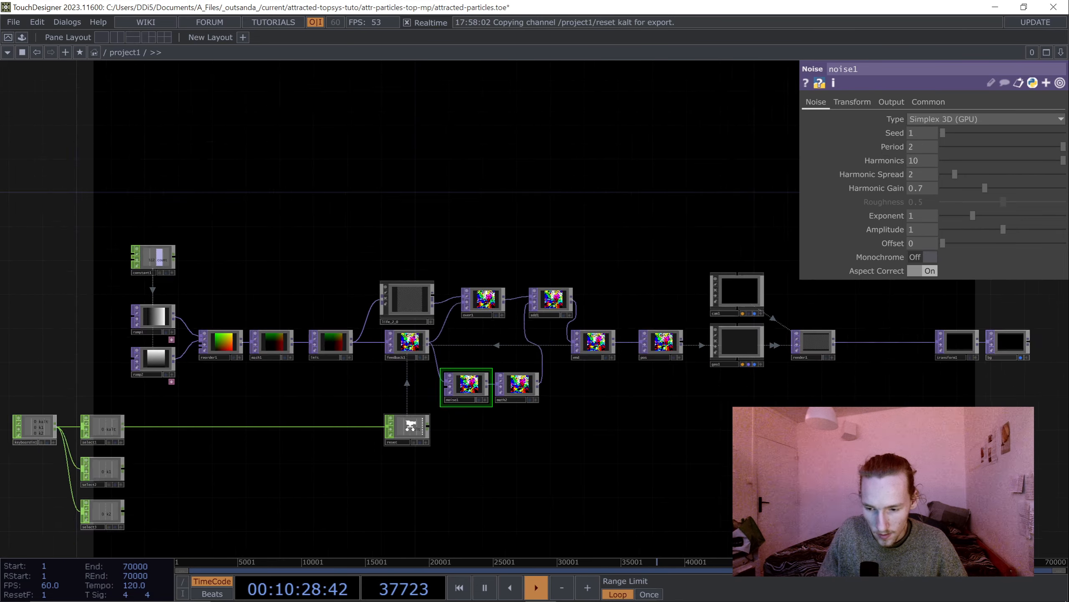
{"action": "left_click", "coordinate": [573, 427]}
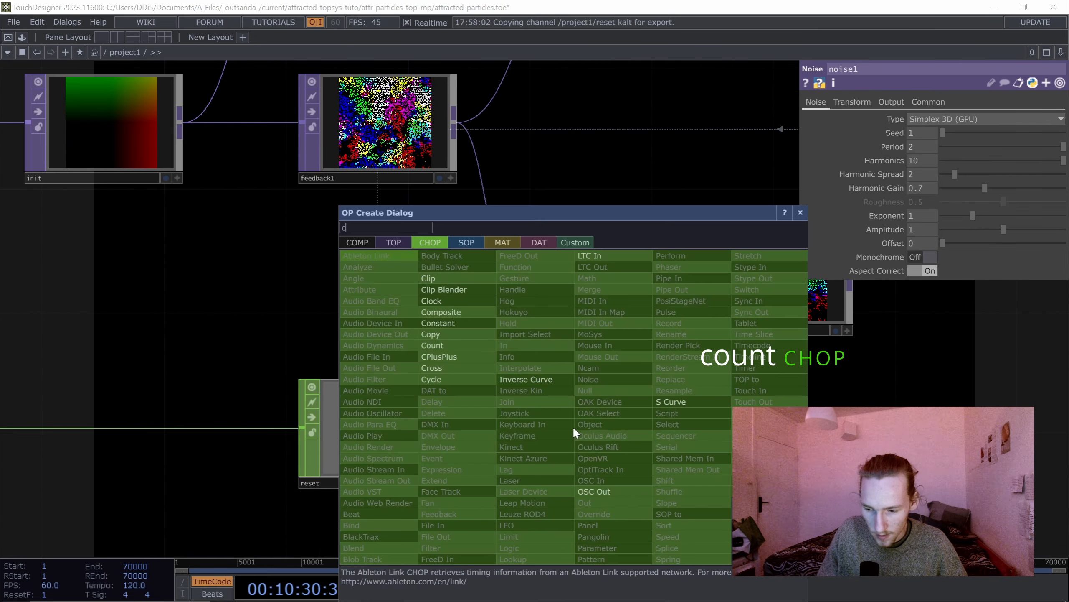
{"action": "left_click", "coordinate": [424, 345]}
{"action": "left_click", "coordinate": [589, 428]}
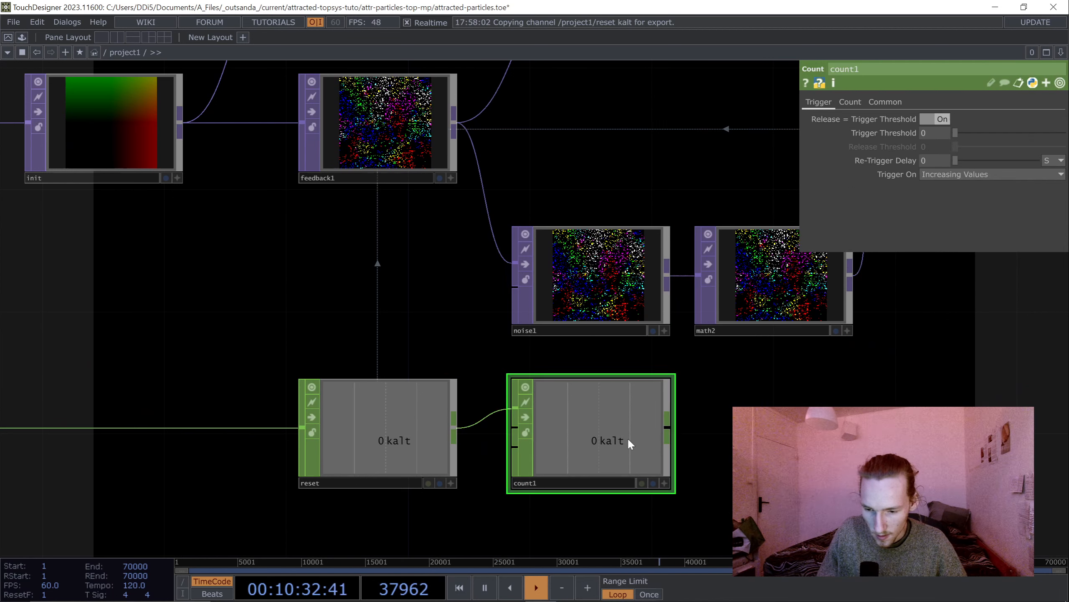
Link noise1's Seed to the kalt channel of count1 and trigger the reset to test it.
{"action": "left_click_drag", "start_coordinate": [754, 428], "coordinate": [645, 436]}
{"action": "left_click_drag", "start_coordinate": [494, 449], "coordinate": [496, 449]}
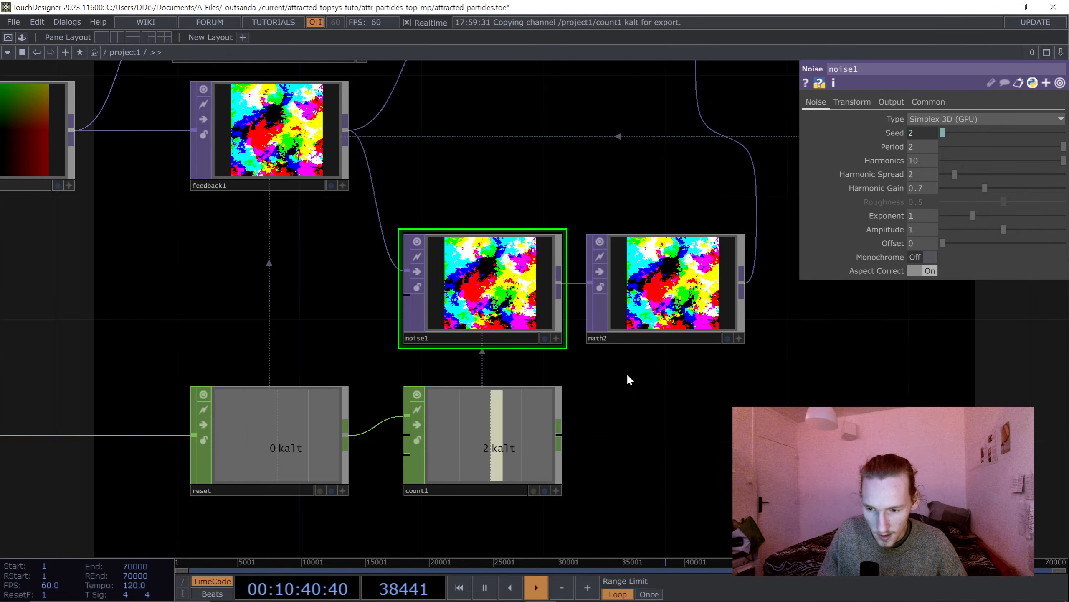
{"action": "scroll", "coordinate": [566, 432], "scroll_direction": "down", "scroll_amount": 8}
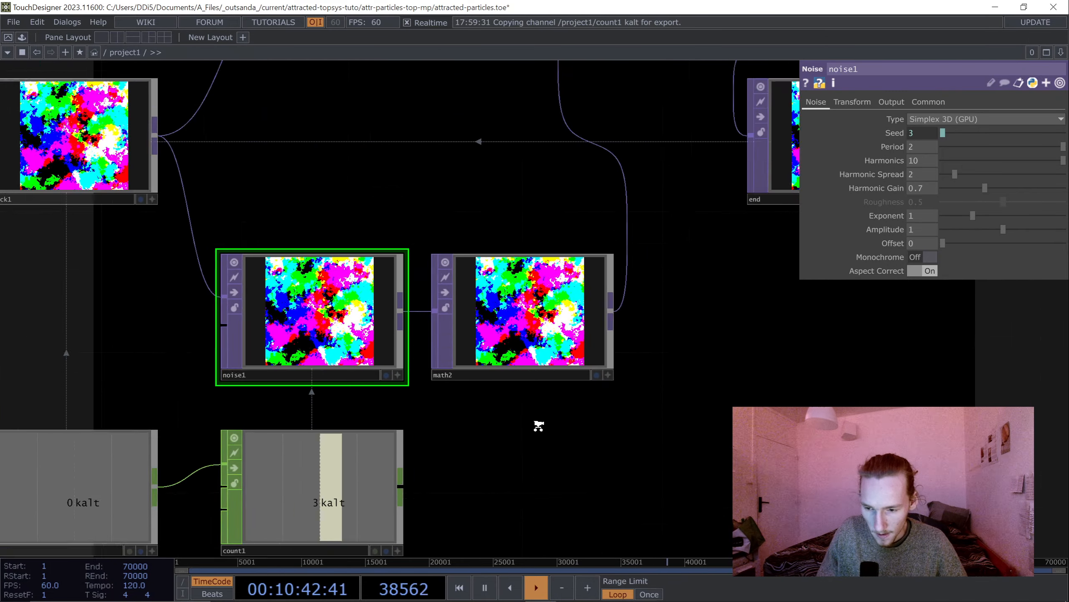
{"action": "left_click_drag", "start_coordinate": [552, 458], "coordinate": [654, 453]}
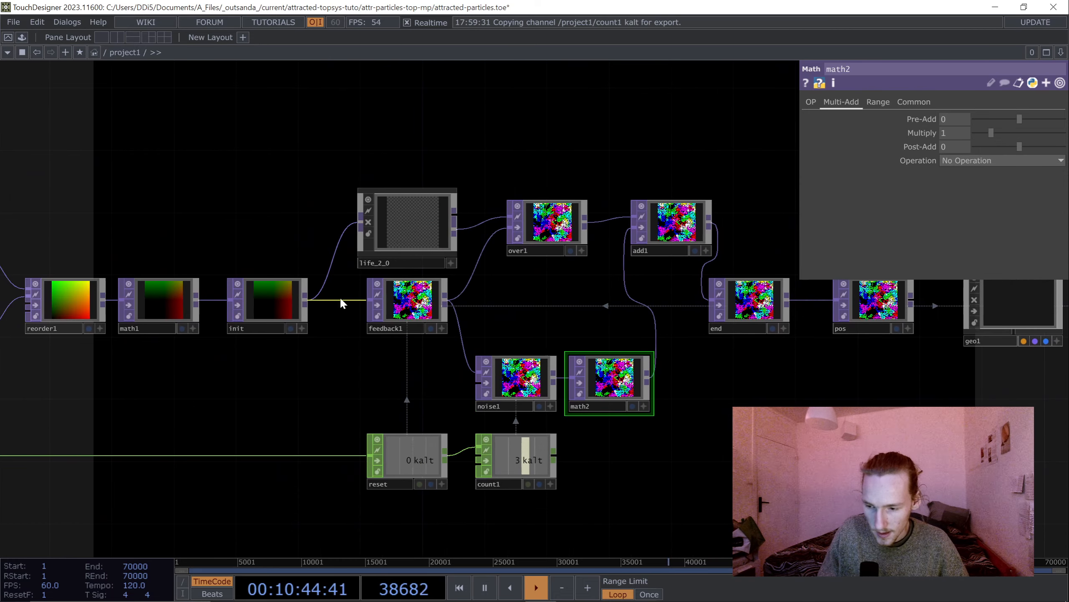
Set math2's Multiply to the expression 1/op('constant1')['count'] by referencing the count channel of constant1.
{"action": "scroll", "coordinate": [587, 398], "scroll_direction": "down", "scroll_amount": 3}
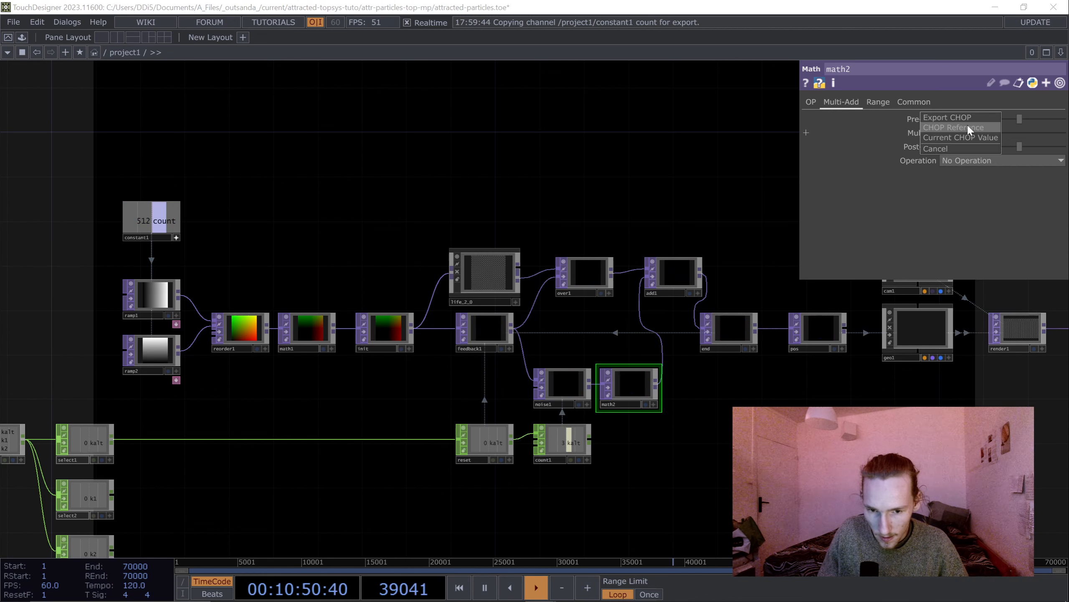
{"action": "left_click", "coordinate": [968, 127]}
{"action": "left_click", "coordinate": [892, 147]}
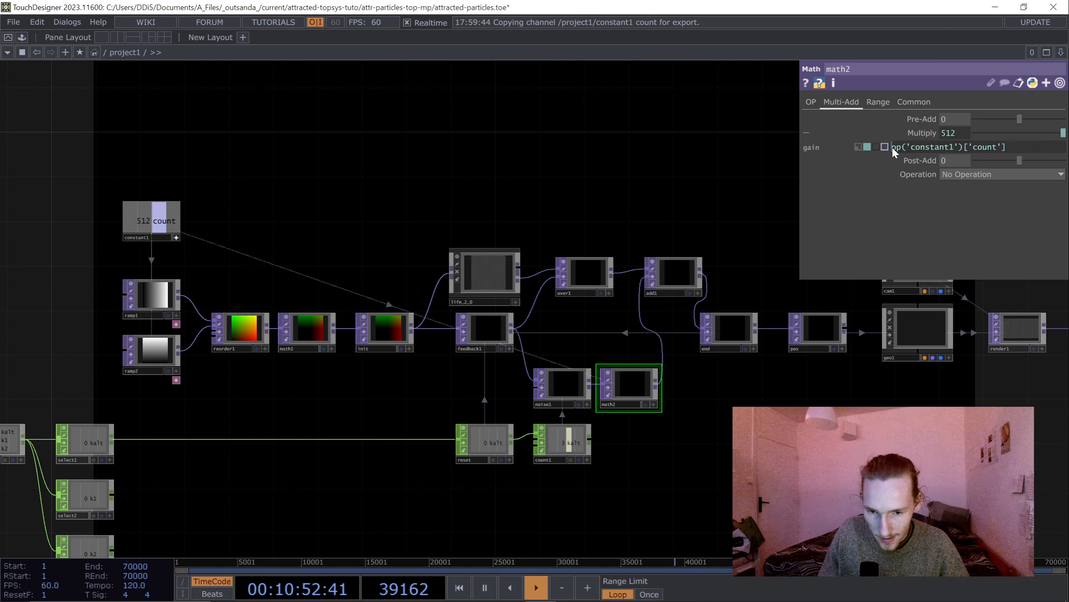
{"action": "type", "text": "1"}
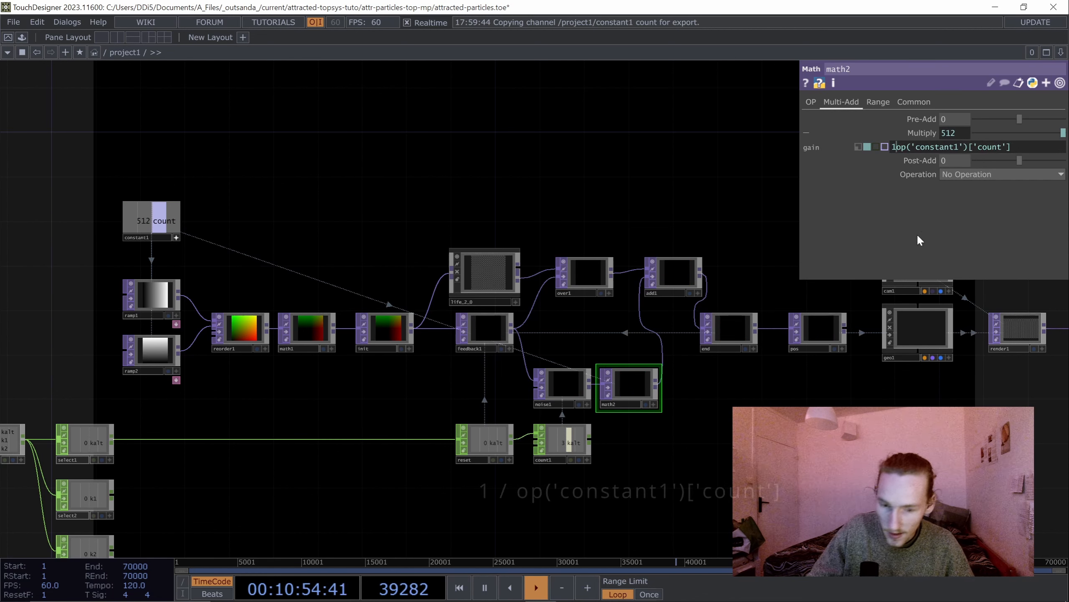
{"action": "type", "text": "/"}
{"action": "key", "text": "Return"}
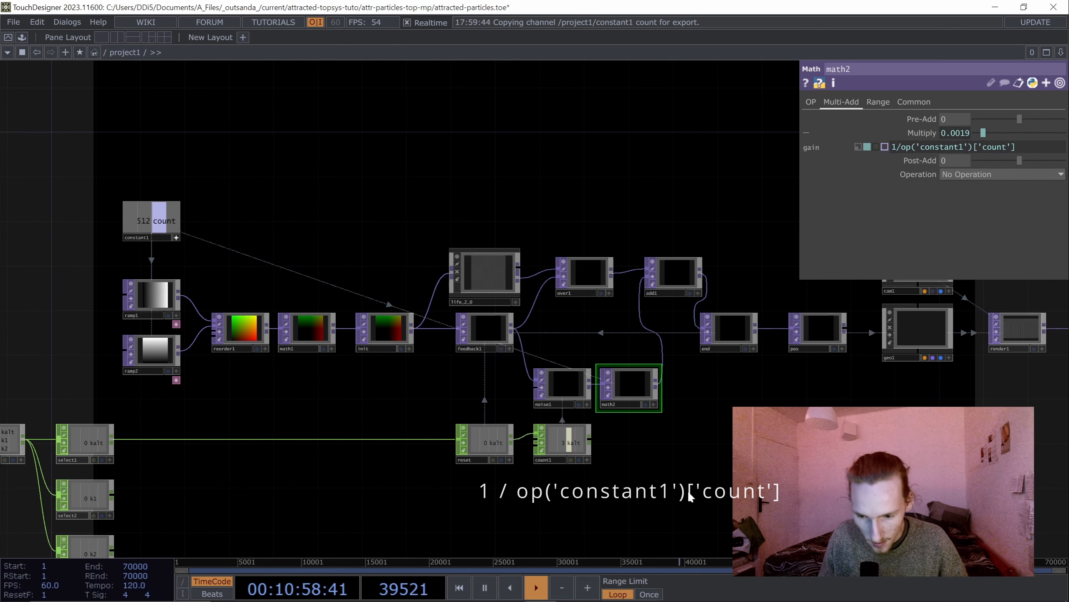
Add a Point Sprite MAT directly below geo1.
{"action": "left_click_drag", "start_coordinate": [603, 433], "coordinate": [614, 428]}
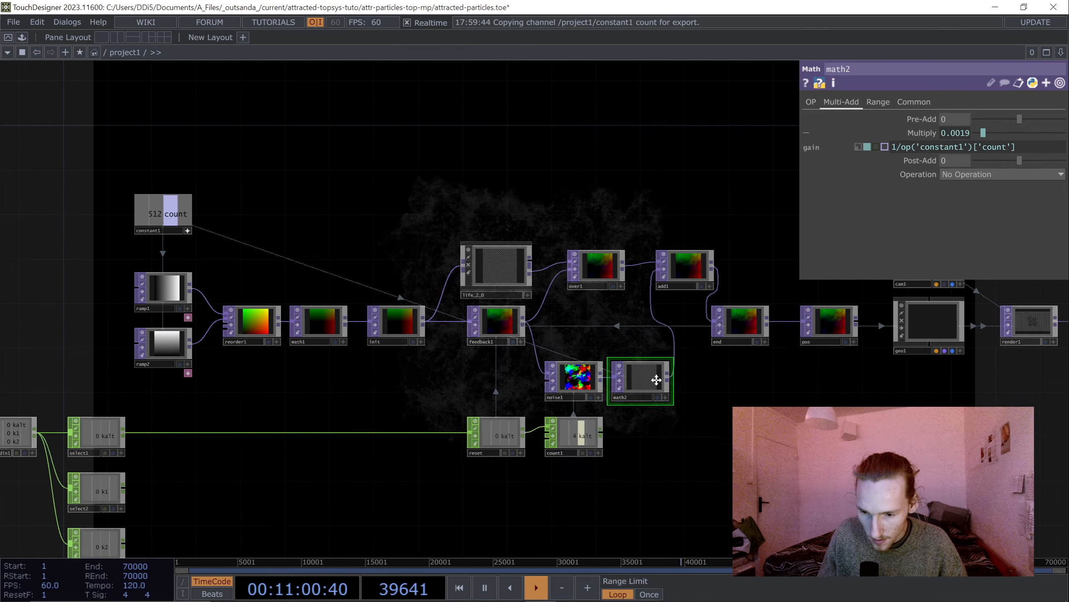
{"action": "left_click_drag", "start_coordinate": [656, 380], "coordinate": [383, 246]}
{"action": "key", "text": "alt"}
{"action": "left_click_drag", "start_coordinate": [568, 314], "coordinate": [394, 348]}
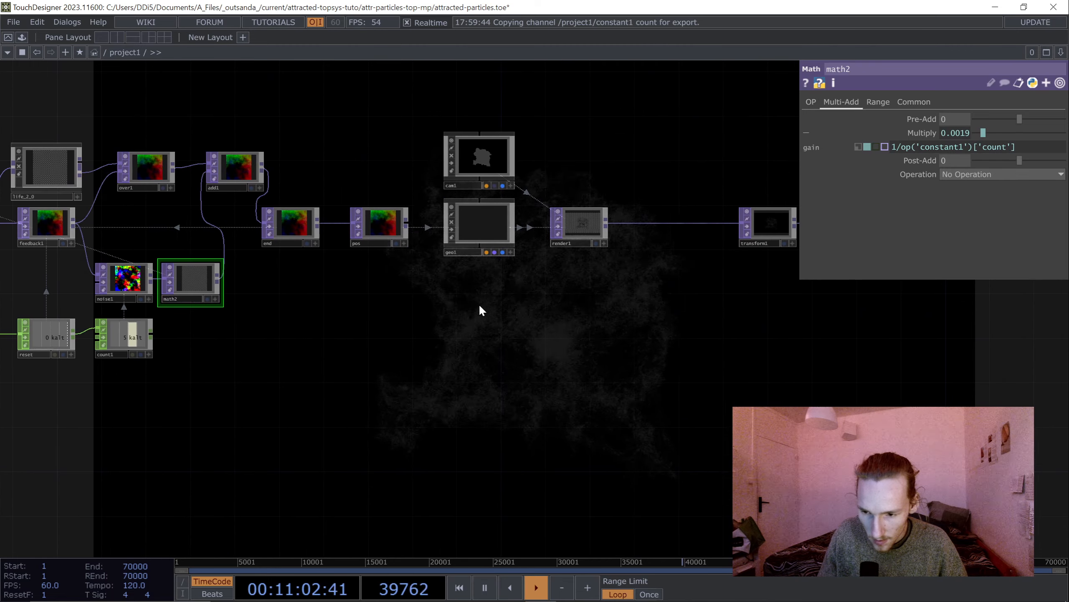
{"action": "left_click_drag", "start_coordinate": [486, 319], "coordinate": [488, 296]}
{"action": "key", "text": "Tab"}
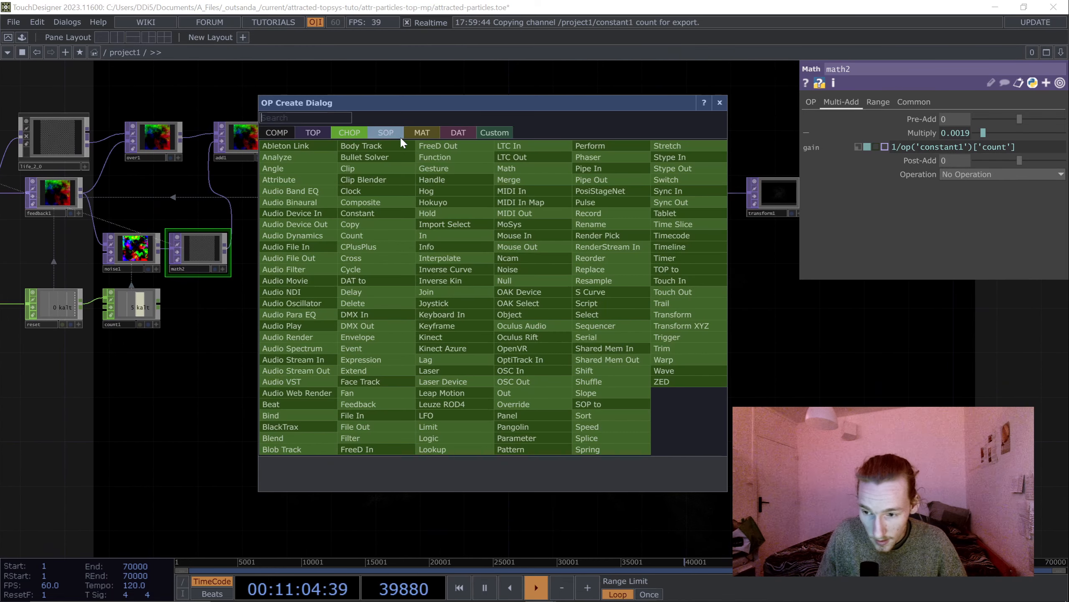
{"action": "left_click", "coordinate": [421, 132]}
{"action": "left_click", "coordinate": [291, 246]}
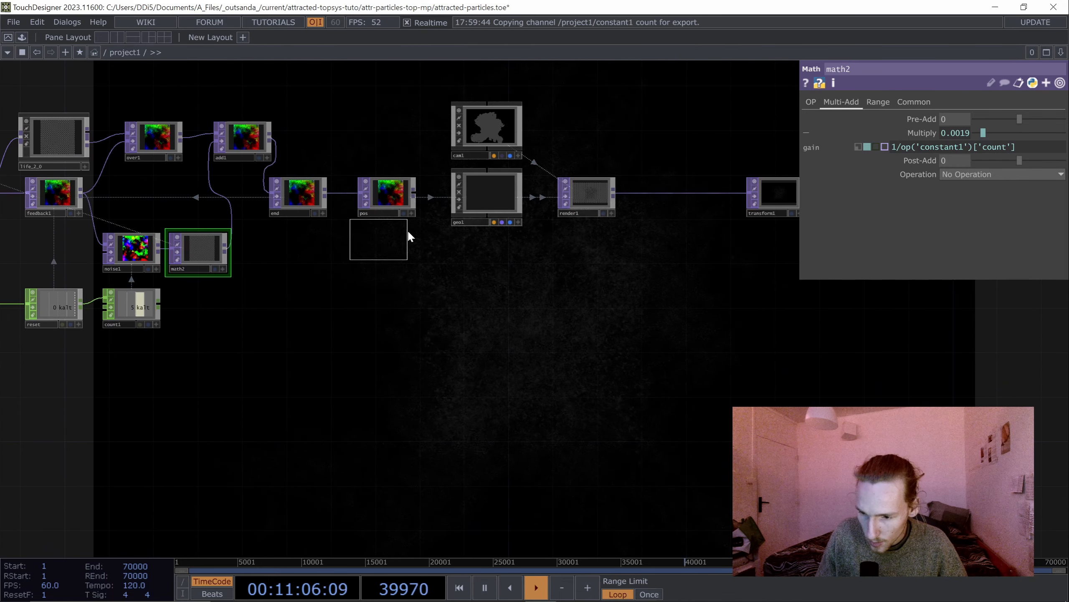
{"action": "left_click", "coordinate": [493, 261]}
Assign the pointsprite1 material to geo1 as its Material parameter and check the rendered particles.
{"action": "left_click_drag", "start_coordinate": [488, 212], "coordinate": [491, 204]}
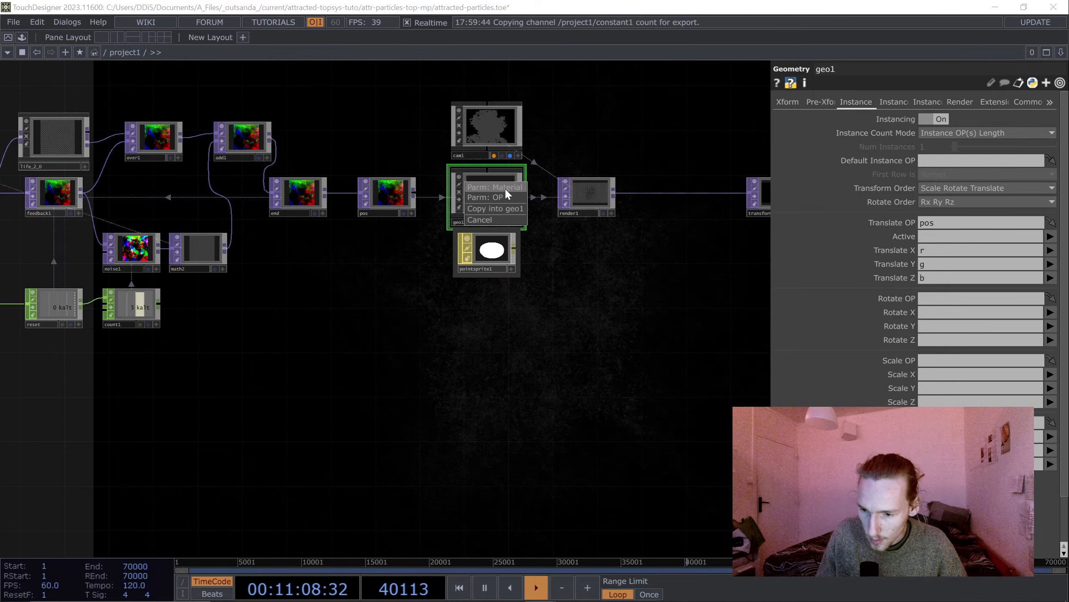
{"action": "left_click", "coordinate": [507, 188]}
{"action": "left_click_drag", "start_coordinate": [568, 295], "coordinate": [483, 225]}
{"action": "key", "text": "alt"}
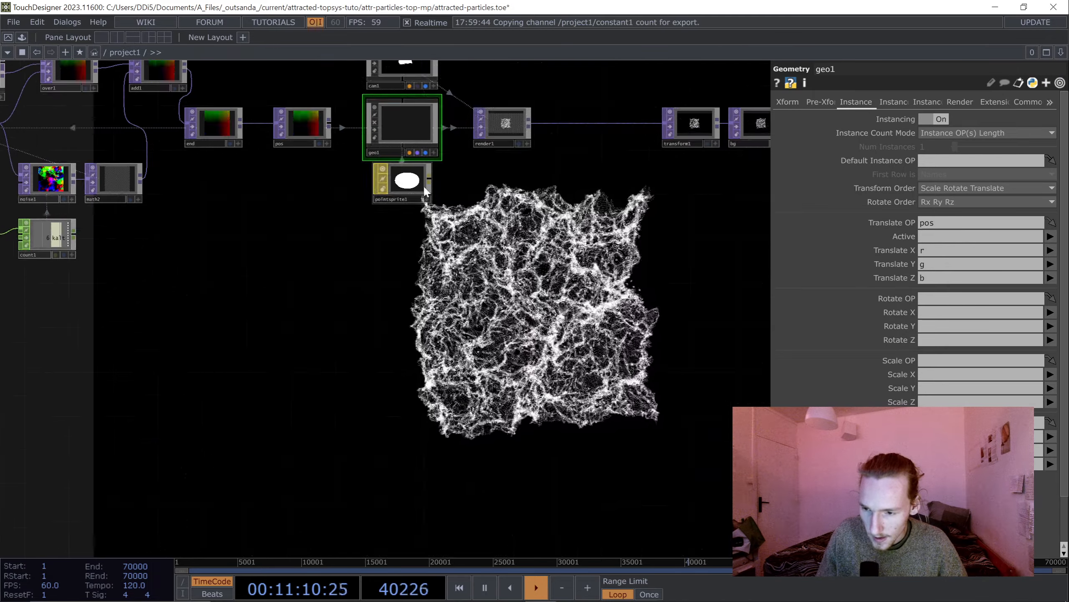
{"action": "left_click_drag", "start_coordinate": [425, 188], "coordinate": [425, 198]}
Switch to File Explorer and bring the attractor component from the supermaketsalad folder into the network, then restore the maximized TouchDesigner window.
{"action": "left_click_drag", "start_coordinate": [610, 302], "coordinate": [901, 360]}
{"action": "left_click_drag", "start_coordinate": [209, 437], "coordinate": [507, 442]}
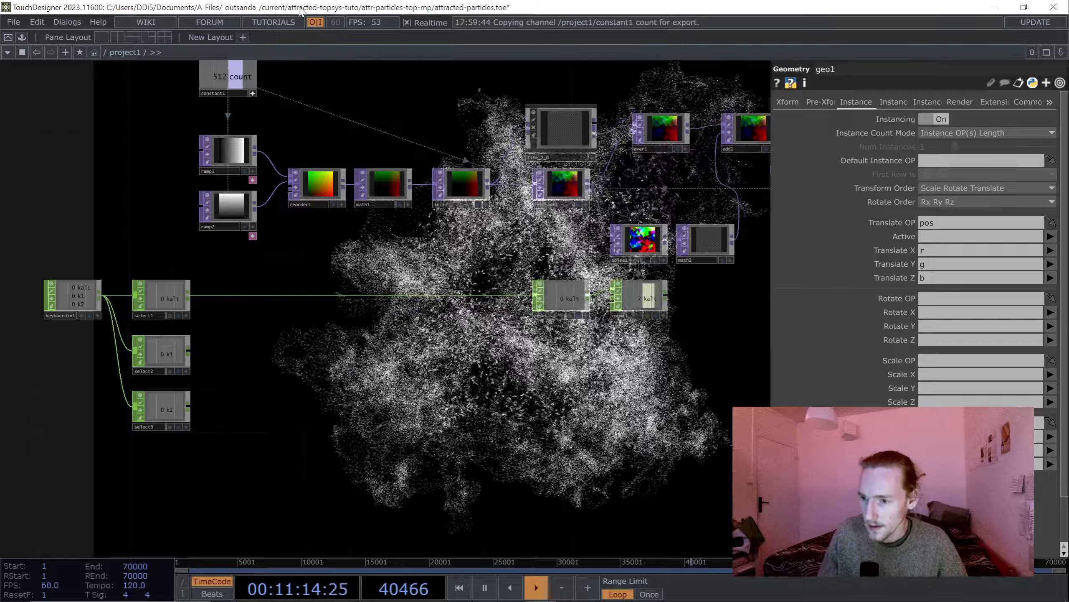
{"action": "left_click_drag", "start_coordinate": [302, 12], "coordinate": [507, 16]}
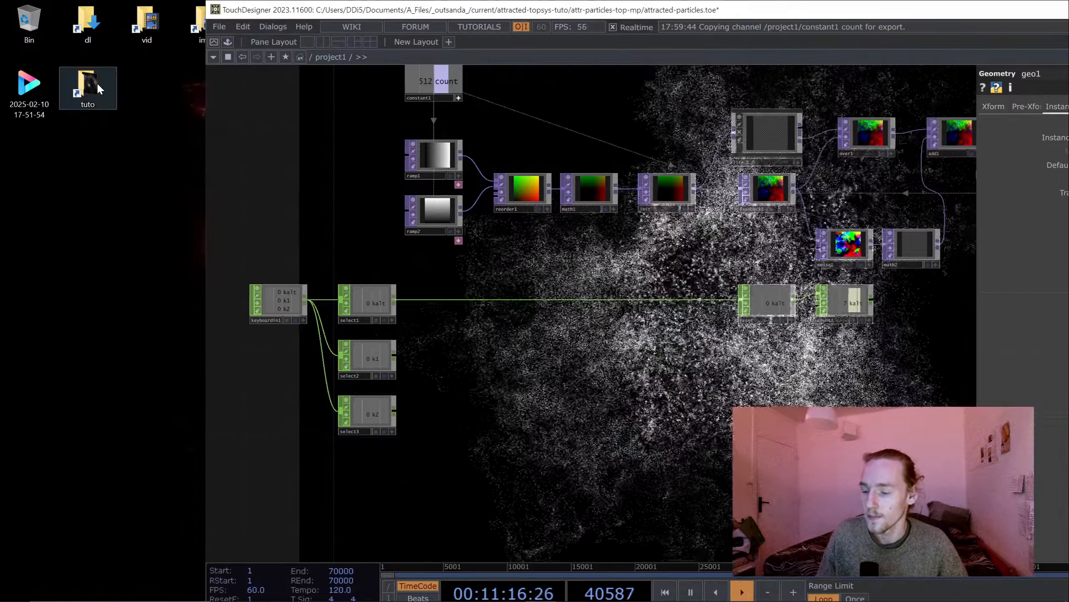
{"action": "key", "text": "alt+Tab"}
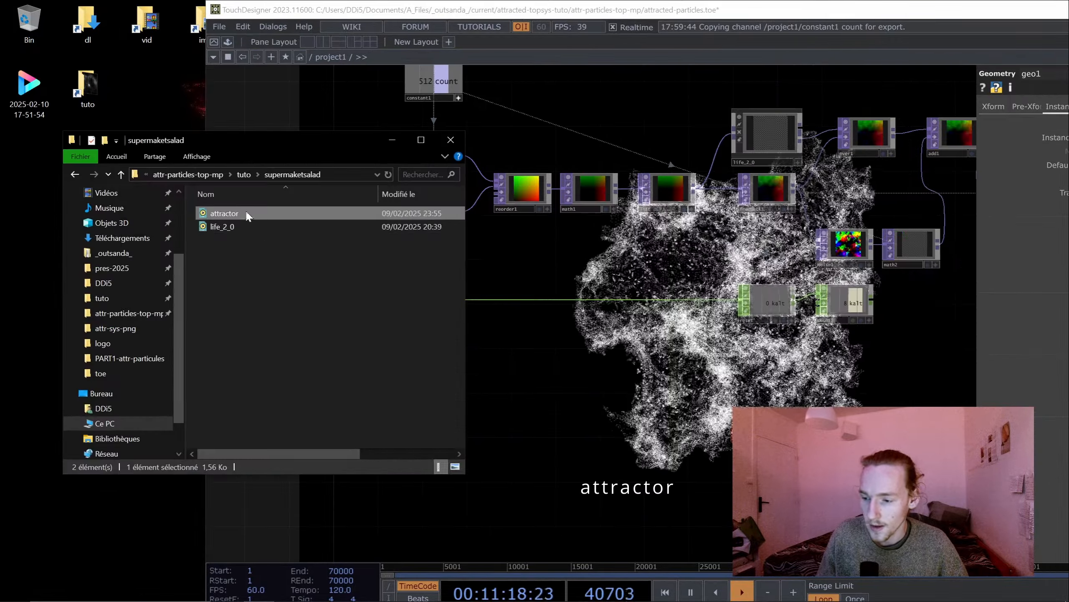
{"action": "left_click_drag", "start_coordinate": [725, 364], "coordinate": [722, 362]}
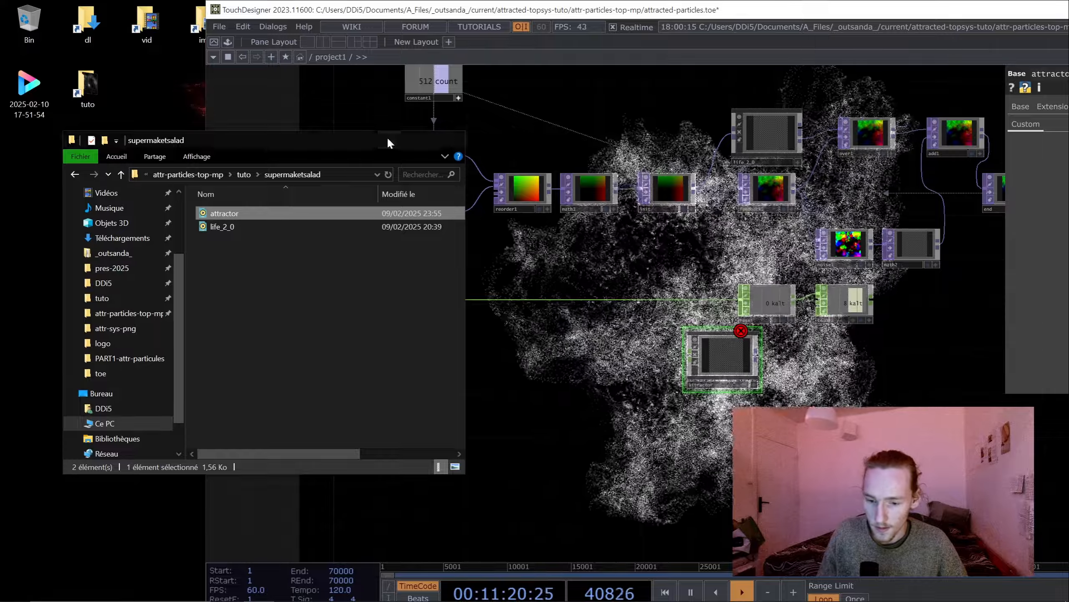
{"action": "left_click", "coordinate": [392, 140]}
{"action": "left_click_drag", "start_coordinate": [728, 19], "coordinate": [683, 44]}
{"action": "double_click", "coordinate": [683, 39]}
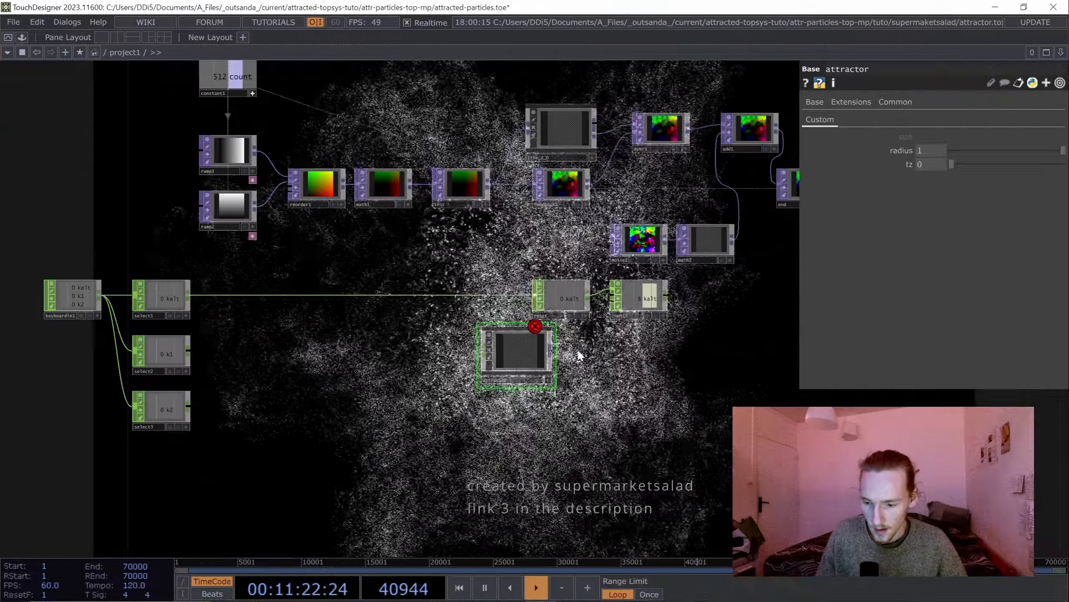
Move the attractor component below count1 and place a Mouse In CHOP in the empty space to its left.
{"action": "left_click_drag", "start_coordinate": [361, 408], "coordinate": [423, 386]}
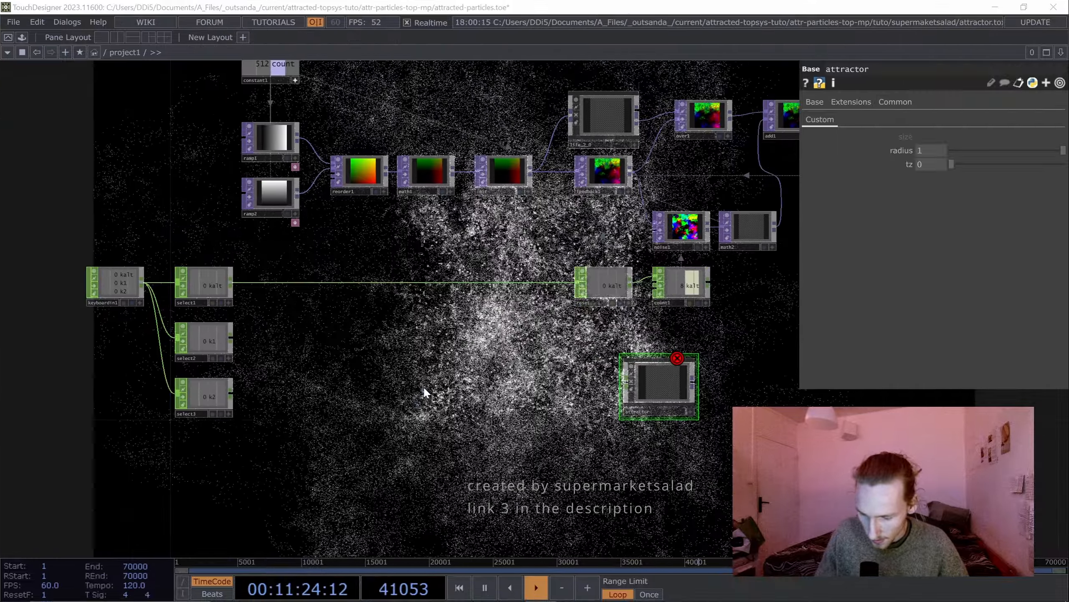
{"action": "key", "text": "Tab"}
{"action": "type", "text": "mou"}
{"action": "left_click", "coordinate": [266, 236]}
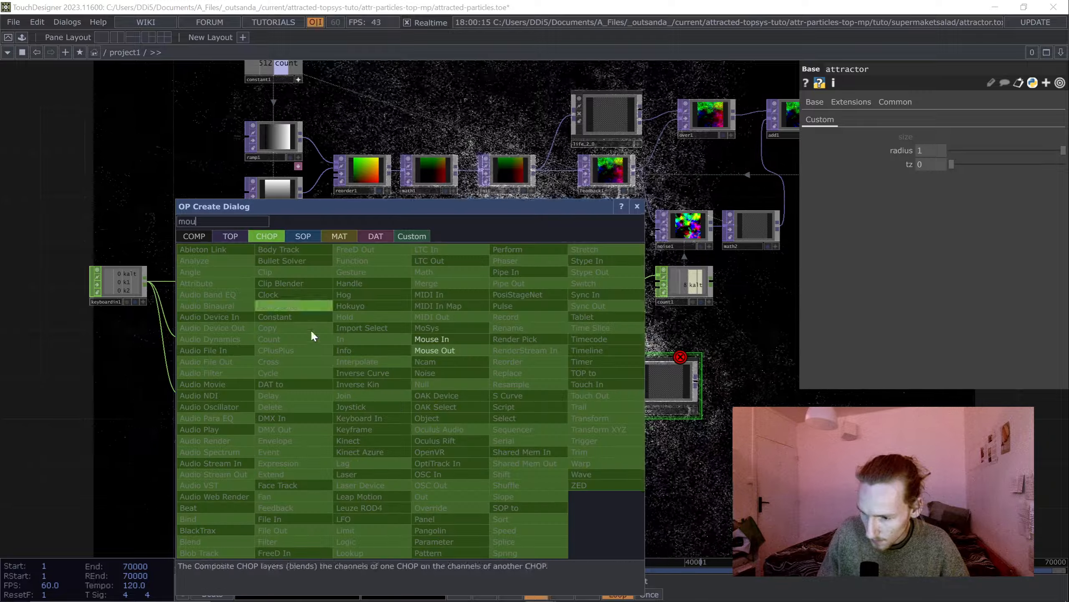
{"action": "left_click", "coordinate": [436, 339]}
{"action": "left_click", "coordinate": [408, 387]}
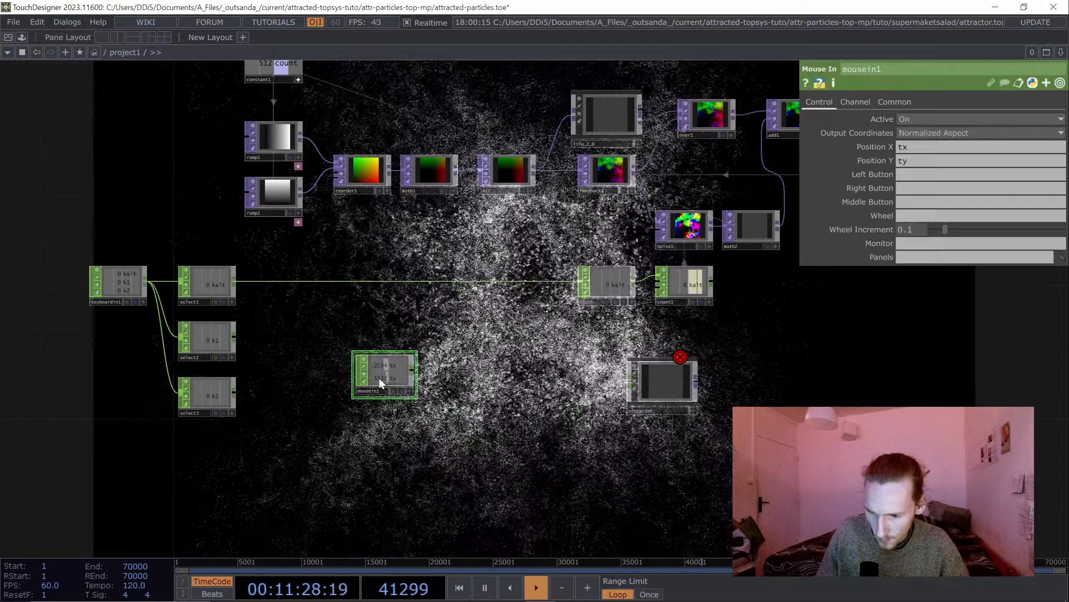
Add a Select CHOP after mousein1 and set its Channel Names to tx.
{"action": "left_click", "coordinate": [404, 383]}
{"action": "left_click", "coordinate": [483, 361]}
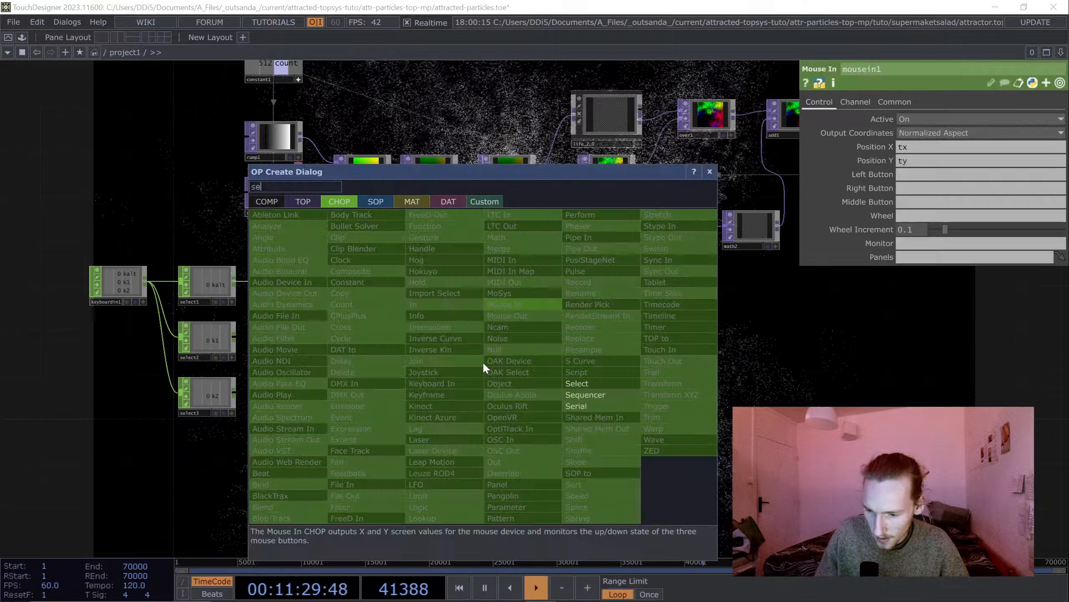
{"action": "left_click", "coordinate": [593, 378]}
{"action": "left_click", "coordinate": [455, 362]}
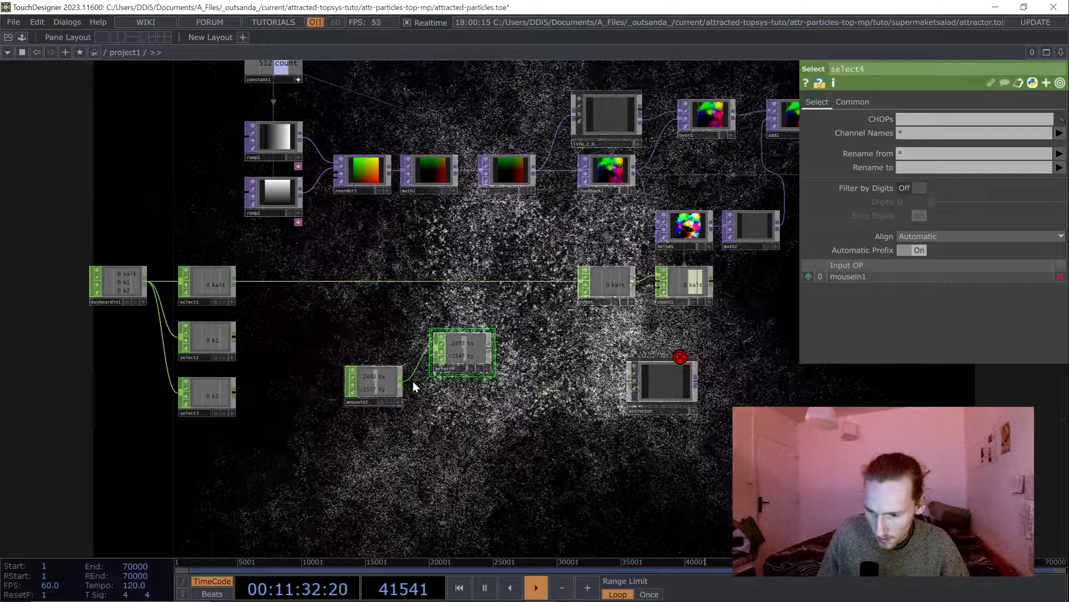
{"action": "left_click", "coordinate": [1059, 133]}
{"action": "left_click", "coordinate": [1059, 148]}
Duplicate the tx Select CHOP below itself, set the copy's Channel Names to ty, and tidy the pair's placement.
{"action": "key", "text": "ctrl+c"}
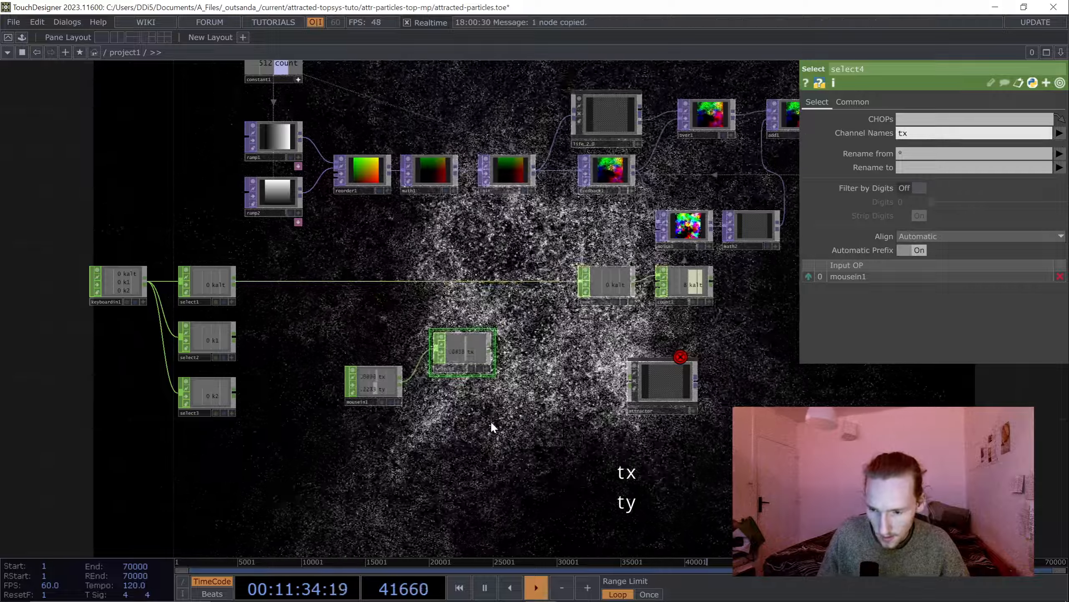
{"action": "key", "text": "ctrl+v"}
{"action": "left_click", "coordinate": [907, 133]}
{"action": "key", "text": "BackSpace"}
{"action": "type", "text": "y"}
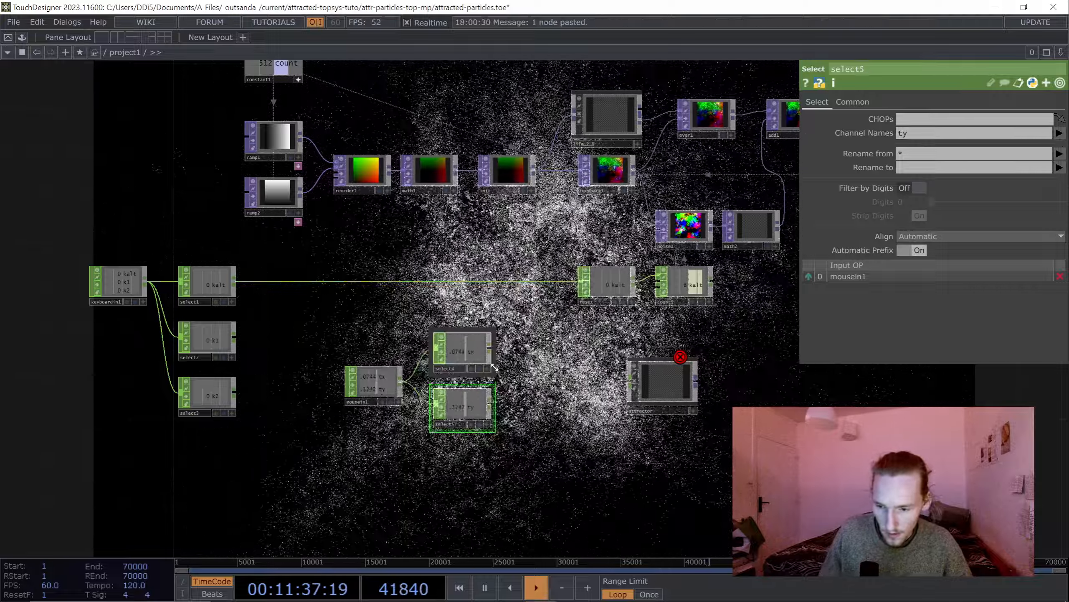
{"action": "scroll", "coordinate": [500, 346], "scroll_direction": "up", "scroll_amount": 3}
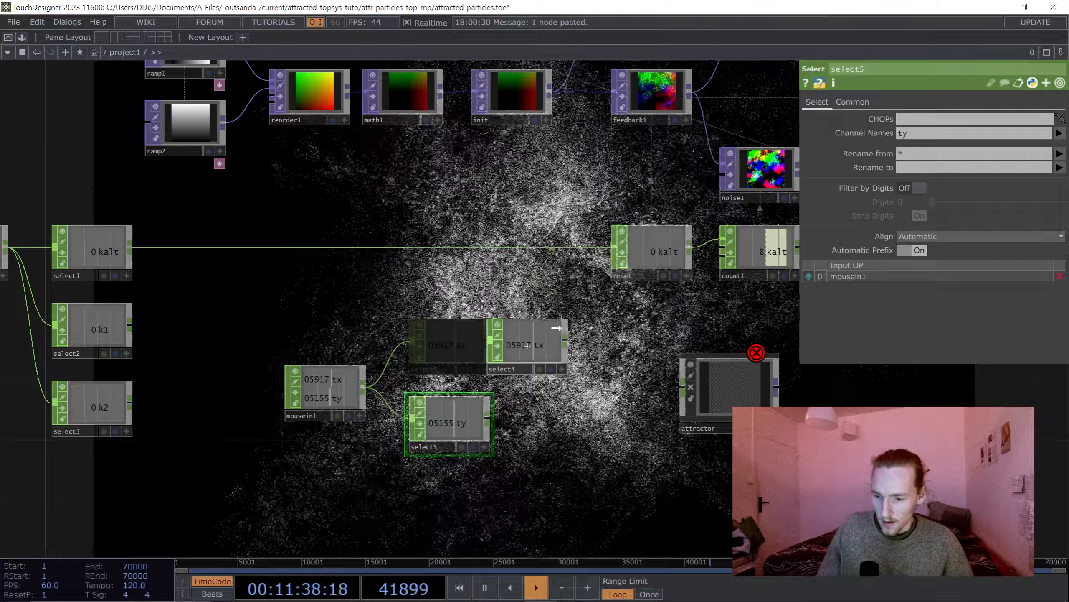
{"action": "left_click_drag", "start_coordinate": [496, 378], "coordinate": [431, 375]}
{"action": "left_click_drag", "start_coordinate": [400, 413], "coordinate": [368, 413]}
Place a Math CHOP beside the tx Select CHOP and set its Multiply to 1.5.
{"action": "key", "text": "Tab"}
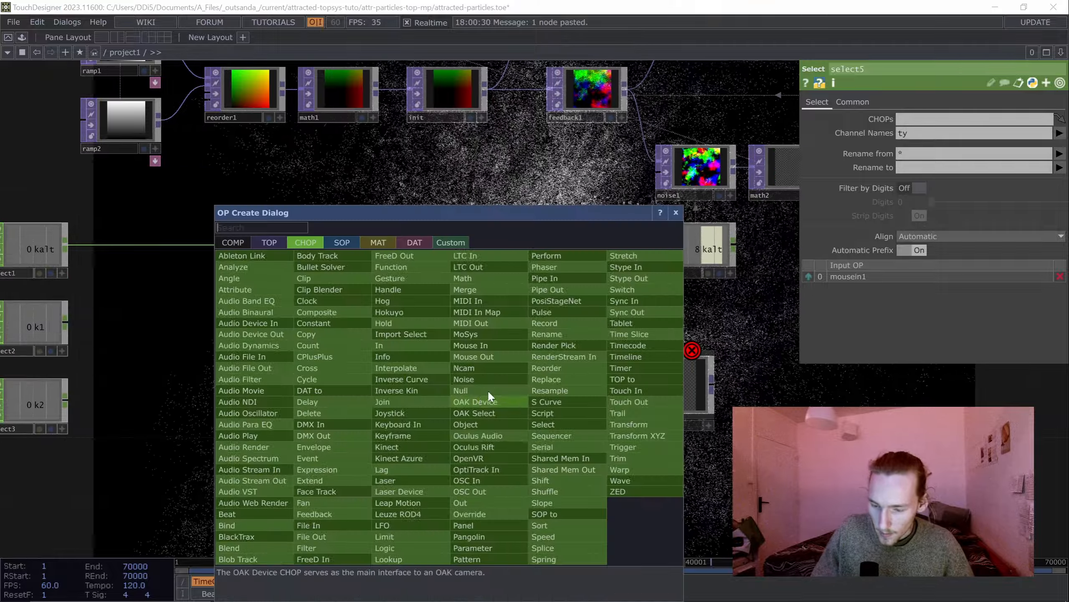
{"action": "left_click", "coordinate": [466, 279]}
{"action": "left_click", "coordinate": [475, 363]}
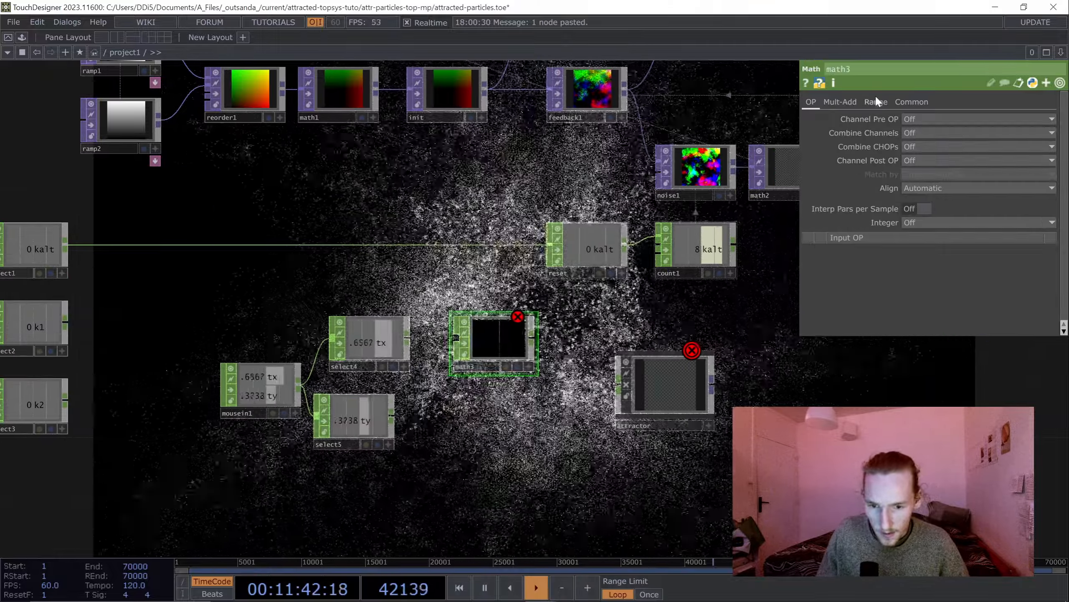
{"action": "left_click", "coordinate": [848, 102]}
{"action": "left_click", "coordinate": [916, 133]}
{"action": "type", "text": "1.5"}
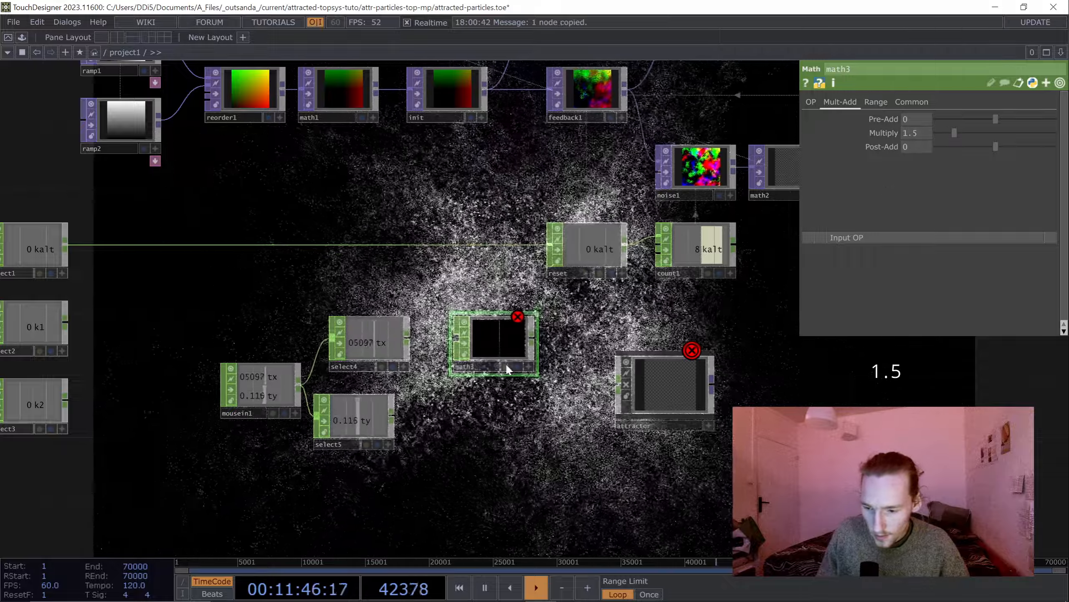
Duplicate the Math CHOP below itself, then wire the tx Select into the upper Math and the ty Select into the copy.
{"action": "key", "text": "ctrl+c"}
{"action": "key", "text": "ctrl+v"}
{"action": "left_click_drag", "start_coordinate": [407, 337], "coordinate": [456, 337]}
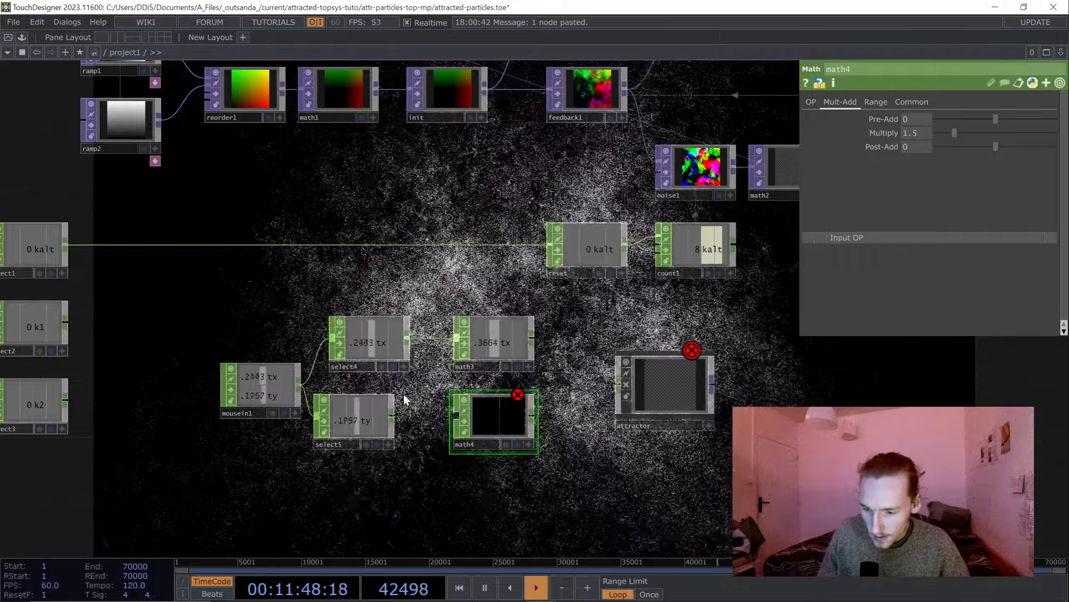
{"action": "mouse_move", "coordinate": [392, 416]}
{"action": "left_mouse_down"}
{"action": "mouse_move", "coordinate": [457, 415]}
{"action": "mouse_move", "coordinate": [397, 420]}
{"action": "left_mouse_up"}
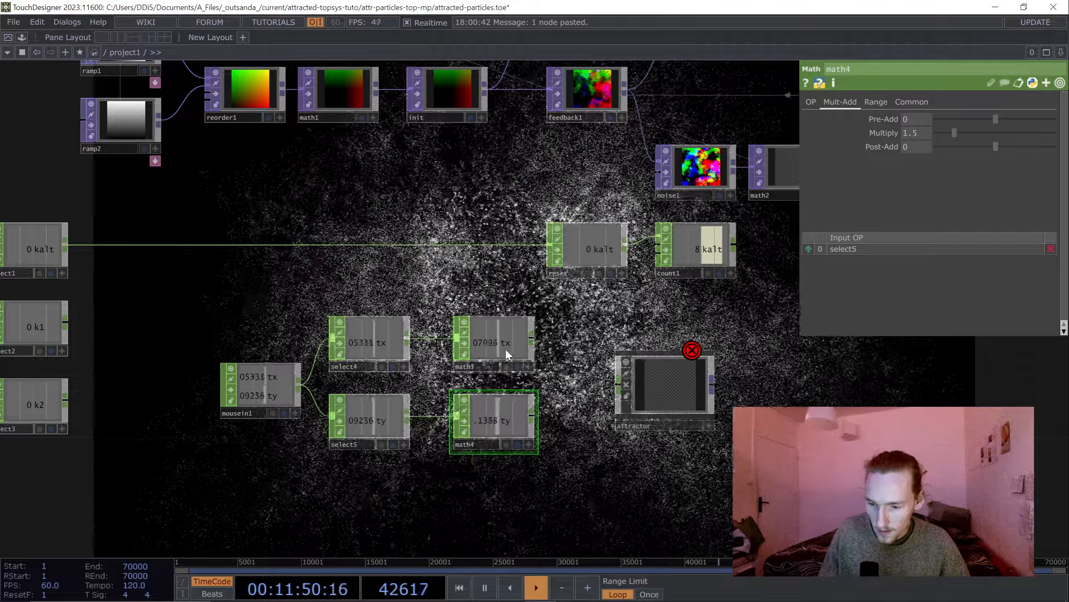
Set Channel Pre OP to Negate on the Math CHOP that handles tx.
{"action": "left_click", "coordinate": [506, 350]}
{"action": "left_click", "coordinate": [819, 98]}
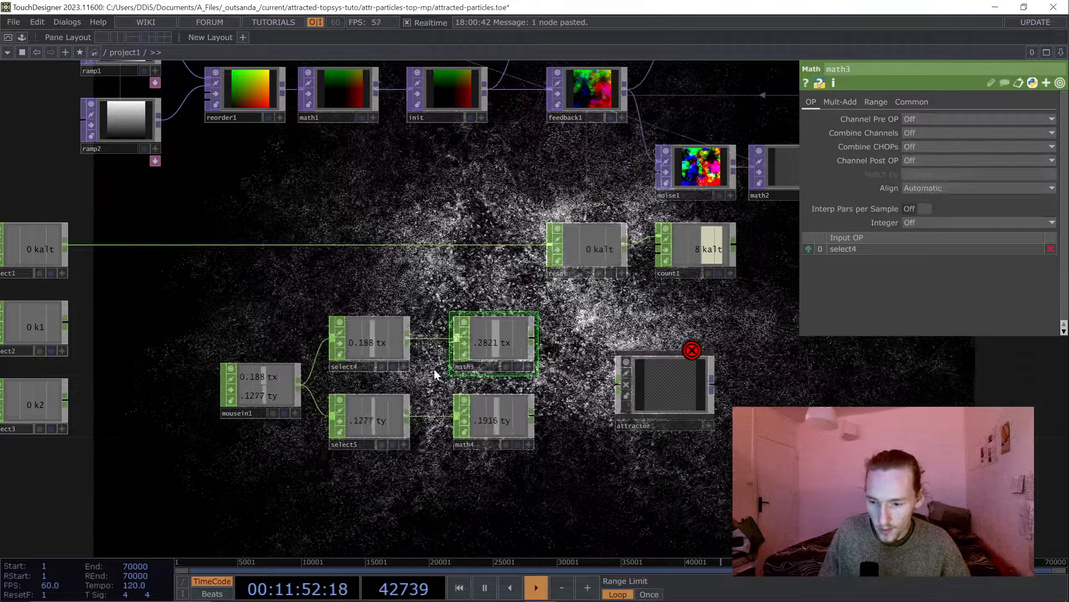
{"action": "left_click", "coordinate": [943, 119]}
{"action": "left_click", "coordinate": [916, 142]}
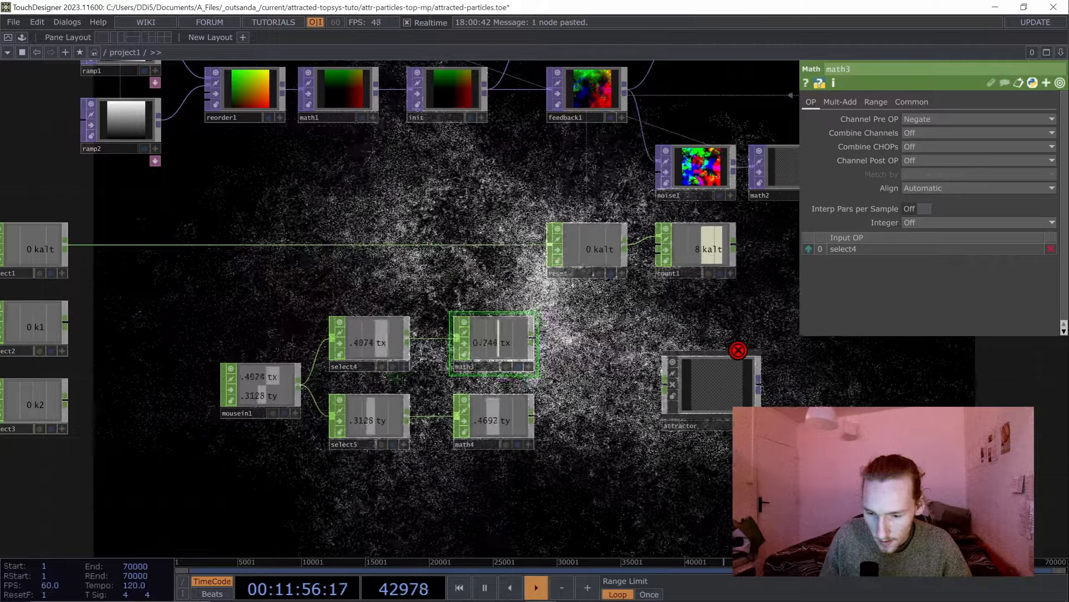
Add a Select CHOP that takes both math3 and math4 as inputs and feeds the attractor component.
{"action": "left_click_drag", "start_coordinate": [565, 351], "coordinate": [358, 347]}
{"action": "left_click", "coordinate": [323, 334]}
{"action": "left_click", "coordinate": [406, 381]}
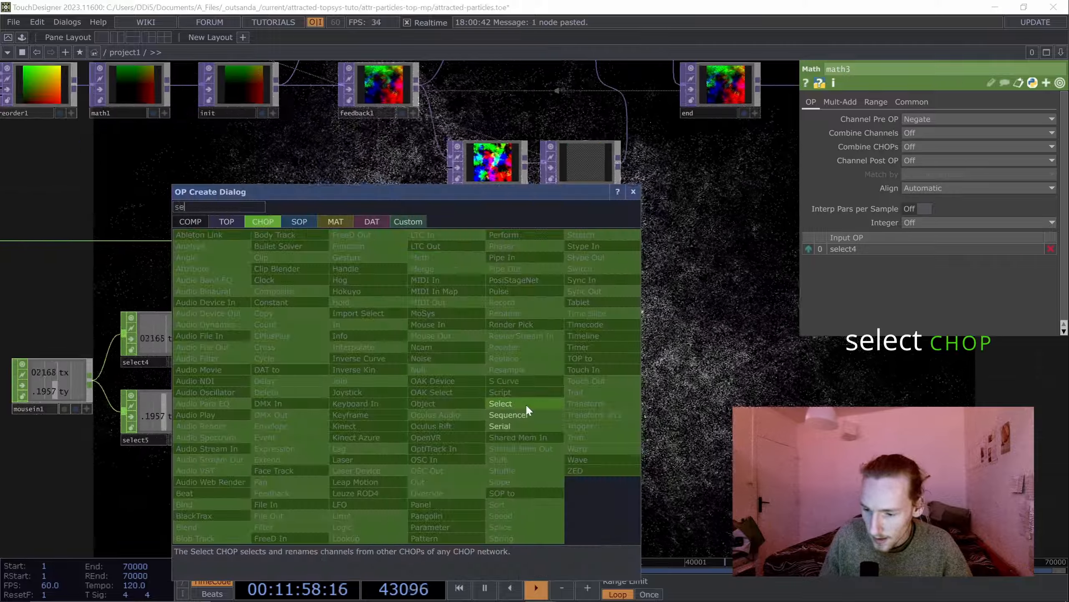
{"action": "left_click", "coordinate": [524, 404]}
{"action": "left_click", "coordinate": [390, 394]}
{"action": "left_click", "coordinate": [323, 411]}
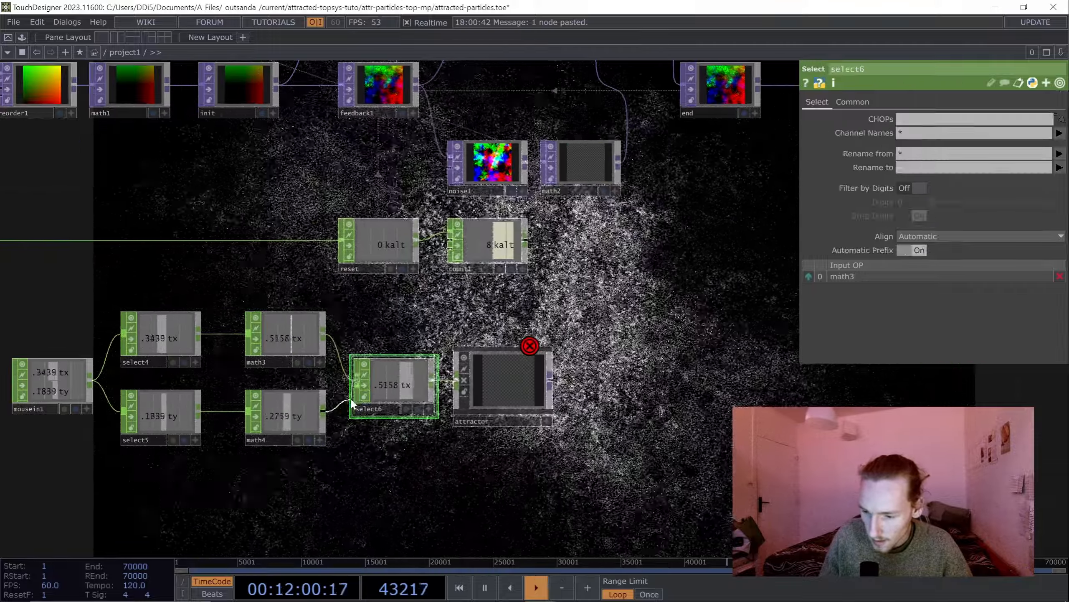
{"action": "left_click", "coordinate": [391, 396]}
Close the gaps between the two Math CHOPs, the combining Select CHOP and the attractor component.
{"action": "left_click_drag", "start_coordinate": [391, 396], "coordinate": [376, 387]}
{"action": "left_click_drag", "start_coordinate": [304, 412], "coordinate": [269, 412]}
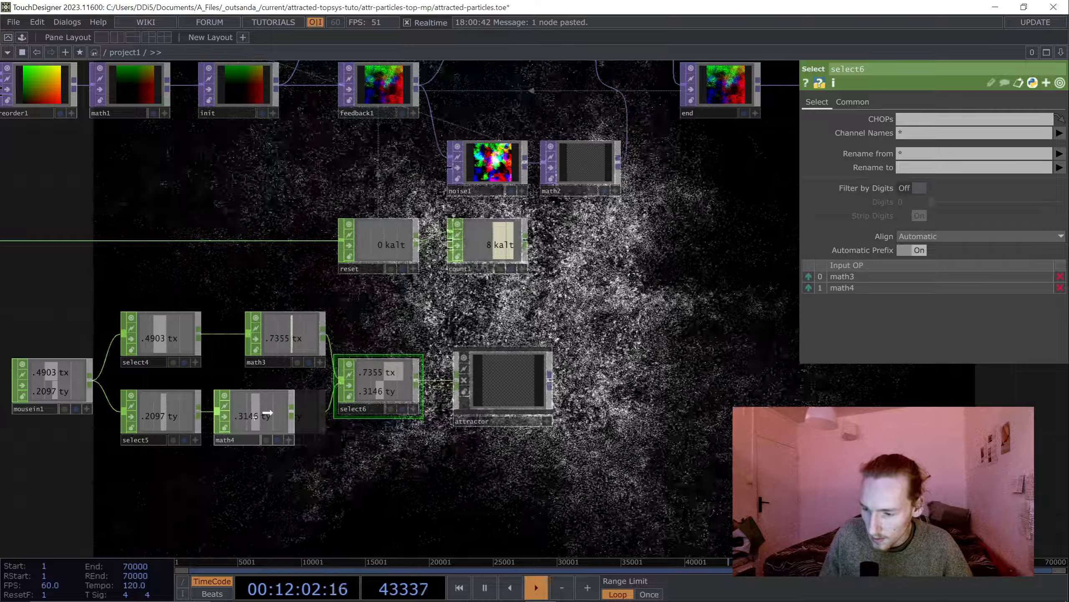
{"action": "left_click_drag", "start_coordinate": [303, 320], "coordinate": [272, 319]}
{"action": "left_click_drag", "start_coordinate": [402, 377], "coordinate": [386, 376]}
{"action": "left_click_drag", "start_coordinate": [485, 407], "coordinate": [452, 407]}
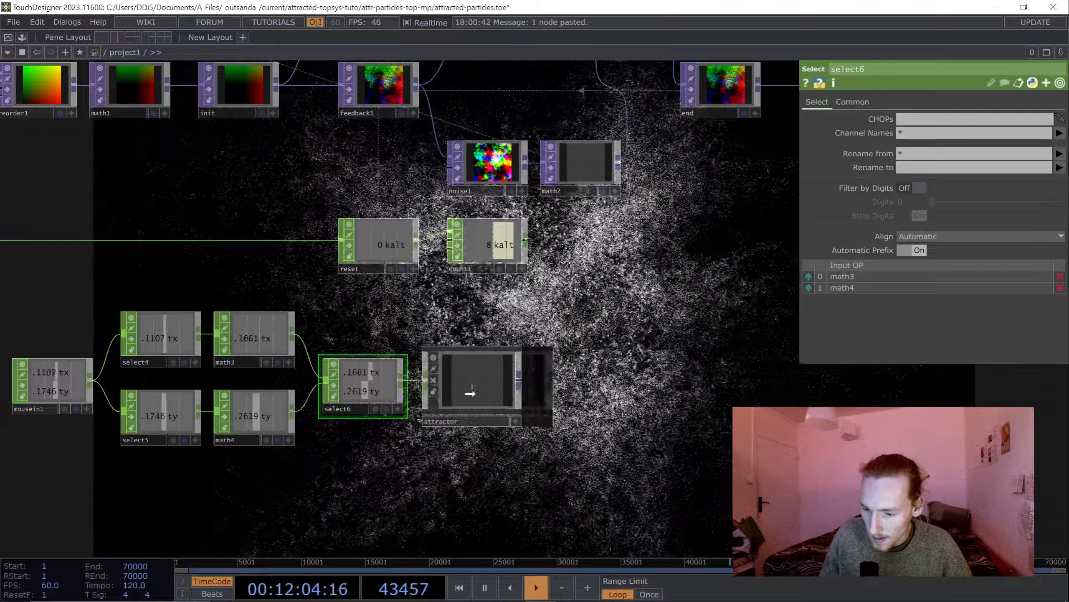
Shift the end and pos TOPs together with the camera, geometry, material and render nodes to open a gap after add1.
{"action": "left_click_drag", "start_coordinate": [590, 420], "coordinate": [453, 486]}
{"action": "scroll", "coordinate": [500, 425], "scroll_direction": "down", "scroll_amount": 3}
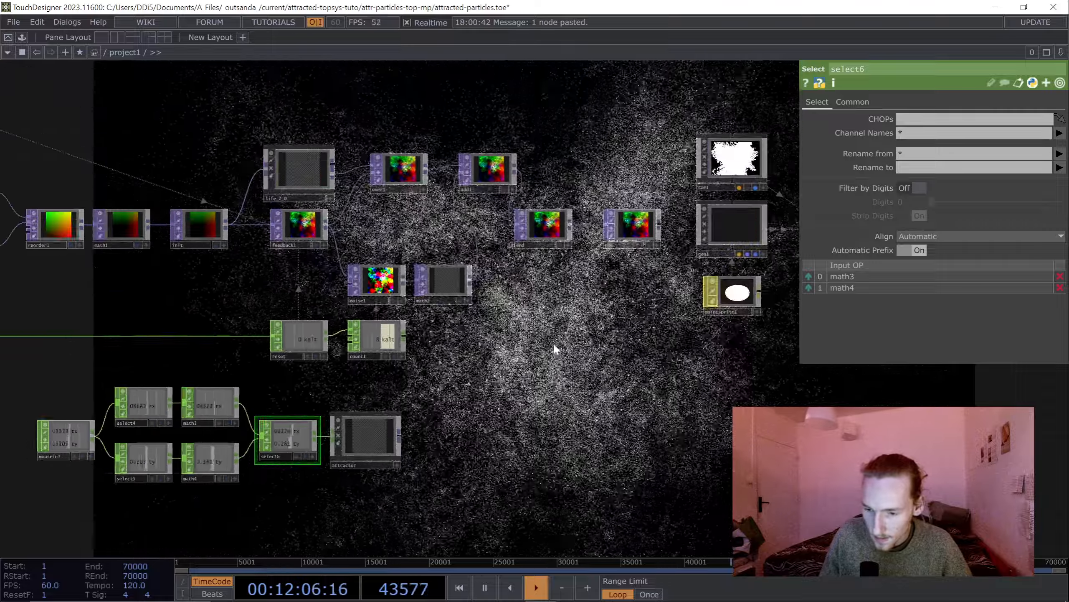
{"action": "left_click_drag", "start_coordinate": [548, 344], "coordinate": [371, 409]}
{"action": "scroll", "coordinate": [449, 382], "scroll_direction": "down", "scroll_amount": 5}
{"action": "right_click_drag", "start_coordinate": [661, 421], "coordinate": [415, 272]}
{"action": "left_click_drag", "start_coordinate": [418, 350], "coordinate": [459, 330]}
{"action": "scroll", "coordinate": [441, 340], "scroll_direction": "up", "scroll_amount": 5}
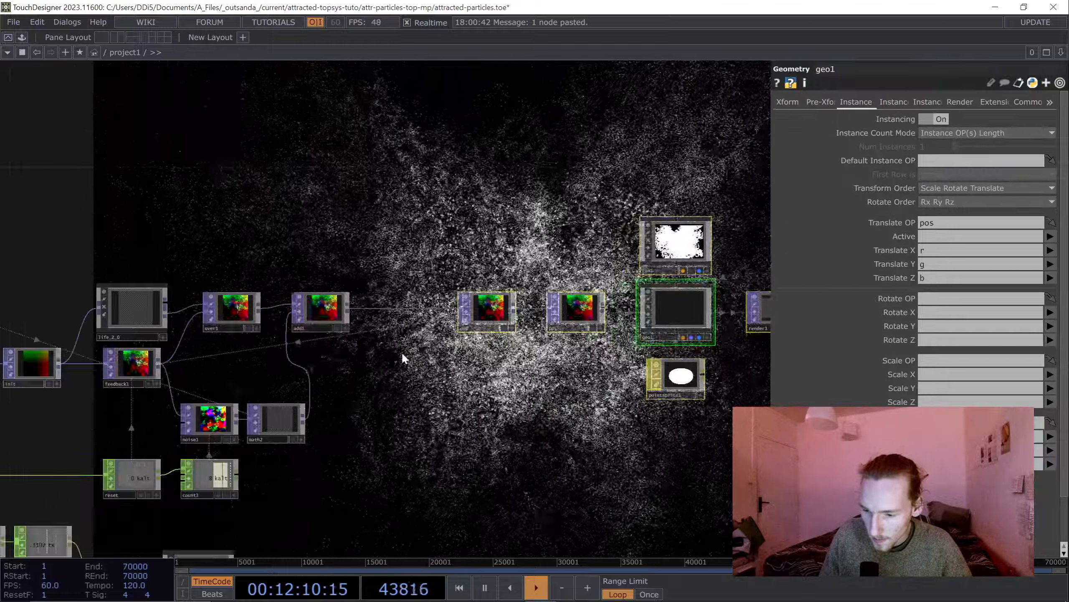
Insert a Null TOP on the wire after add1 and name it attr.
{"action": "left_click", "coordinate": [379, 340]}
{"action": "right_click", "coordinate": [379, 309]}
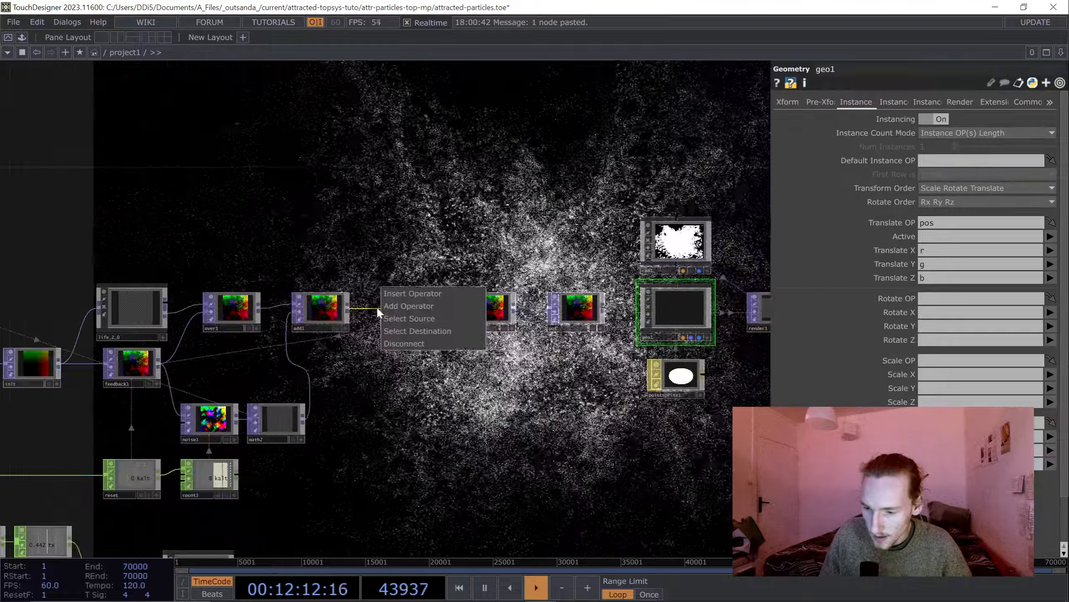
{"action": "right_click", "coordinate": [370, 310]}
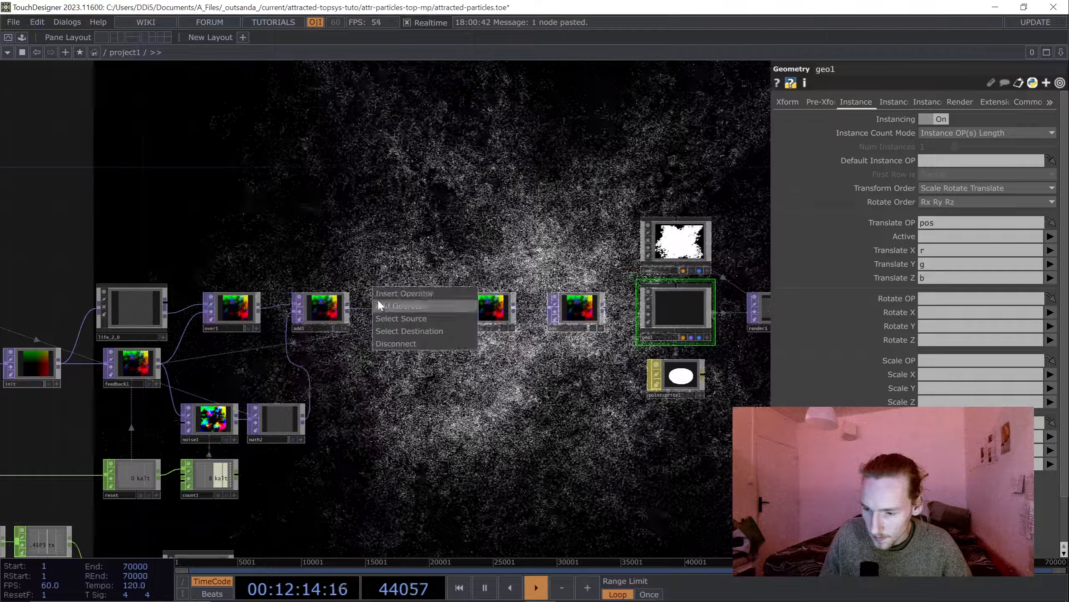
{"action": "left_click", "coordinate": [388, 294]}
{"action": "type", "text": "a"}
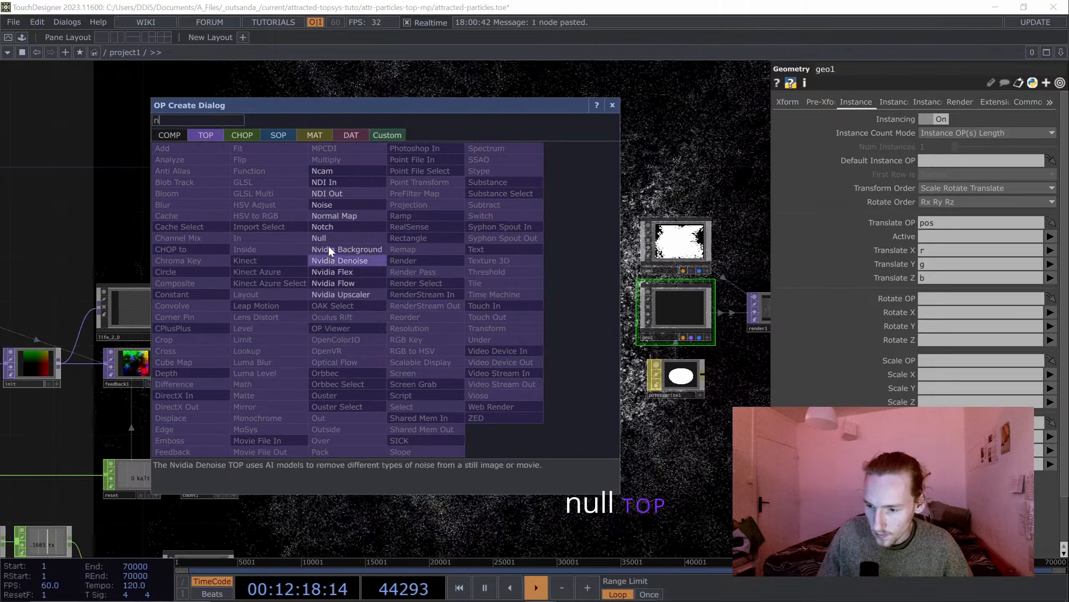
{"action": "left_click", "coordinate": [330, 237]}
{"action": "left_click", "coordinate": [392, 310]}
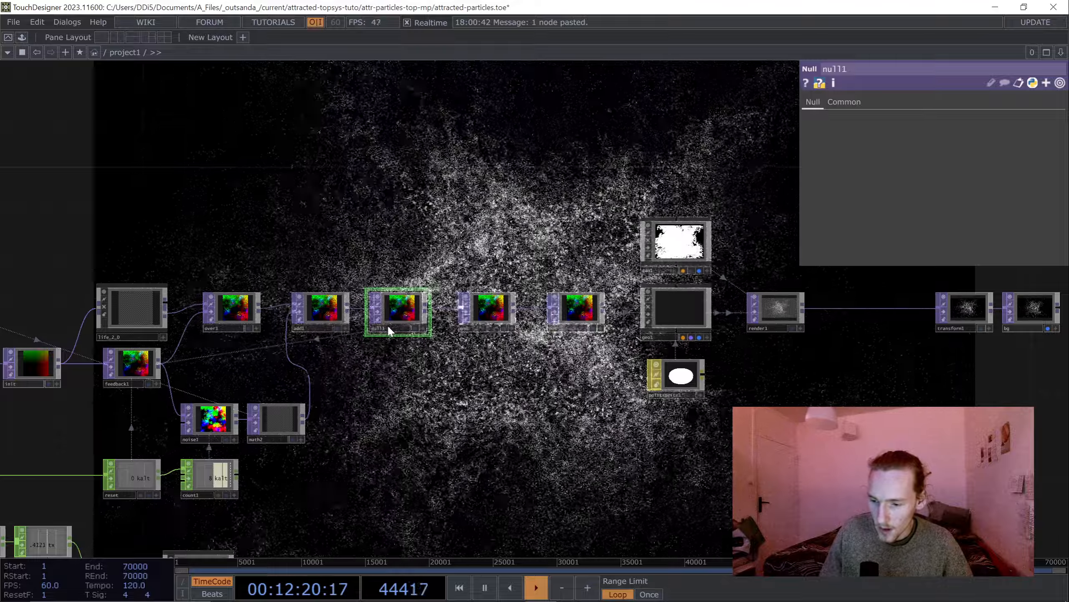
{"action": "left_click", "coordinate": [388, 328]}
{"action": "type", "text": "attr"}
{"action": "key", "text": "Return"}
Move the end-to-render group of nodes farther away to make room after the attr Null.
{"action": "scroll", "coordinate": [681, 378], "scroll_direction": "down", "scroll_amount": 3}
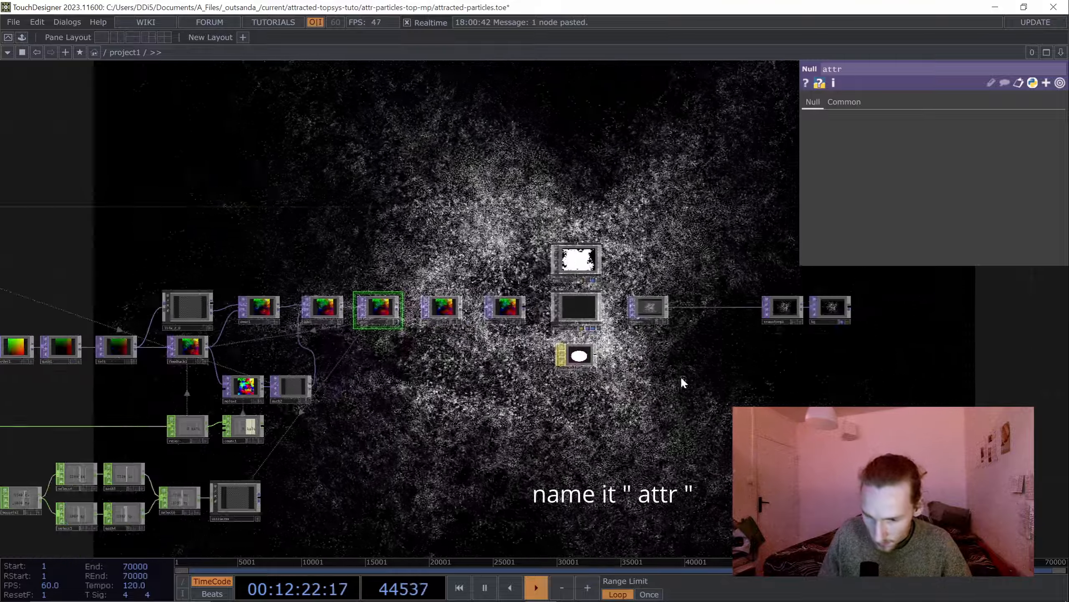
{"action": "right_click_drag", "start_coordinate": [877, 407], "coordinate": [446, 215]}
{"action": "left_click_drag", "start_coordinate": [441, 309], "coordinate": [488, 309]}
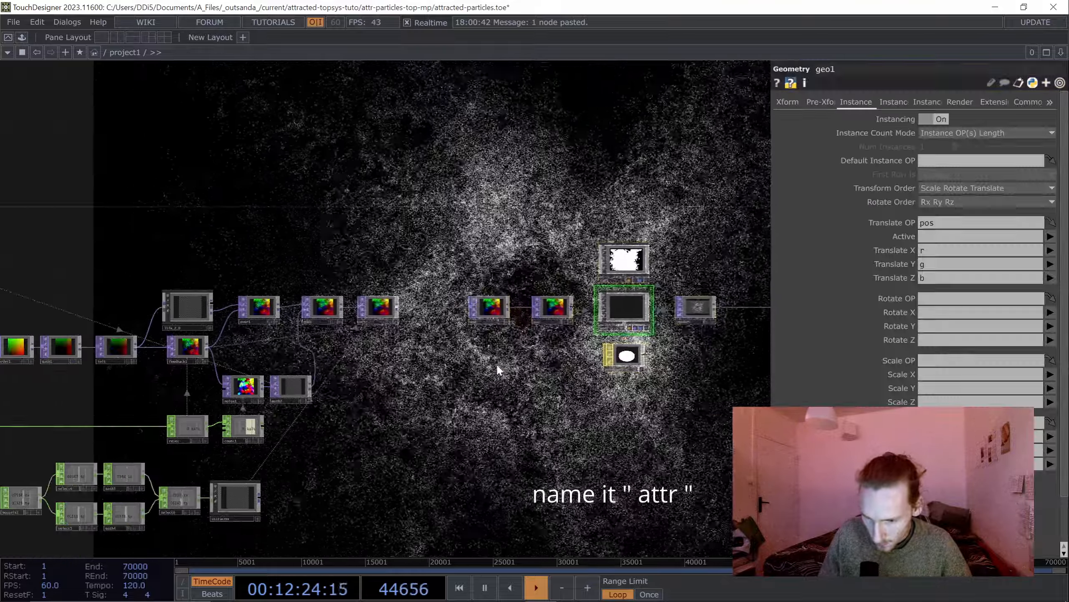
Add a Math TOP to the output of the attractor component.
{"action": "scroll", "coordinate": [446, 316], "scroll_direction": "down", "scroll_amount": 2}
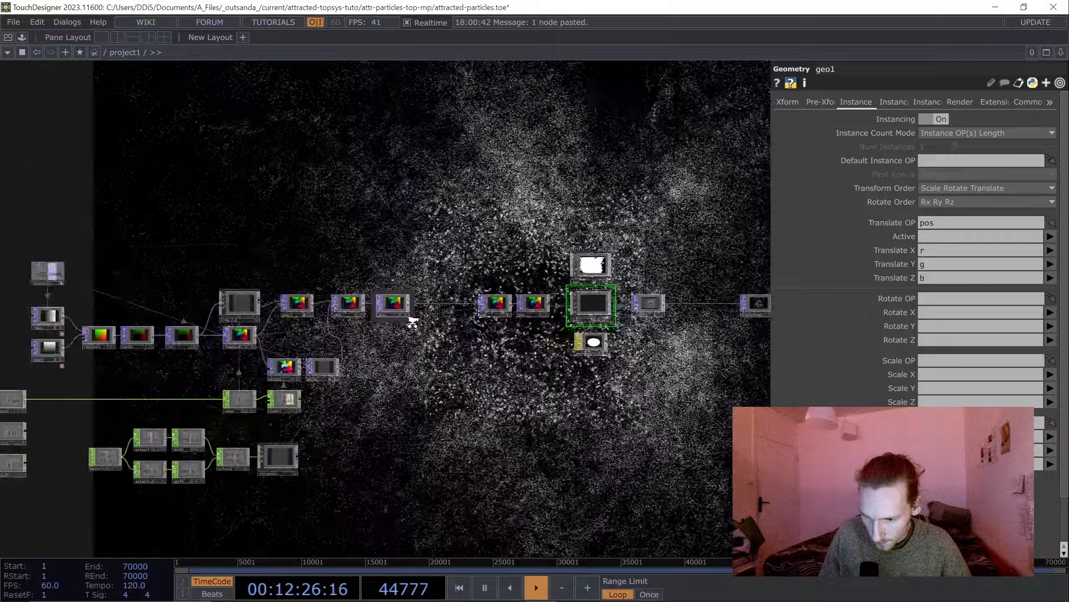
{"action": "scroll", "coordinate": [329, 437], "scroll_direction": "up", "scroll_amount": 2}
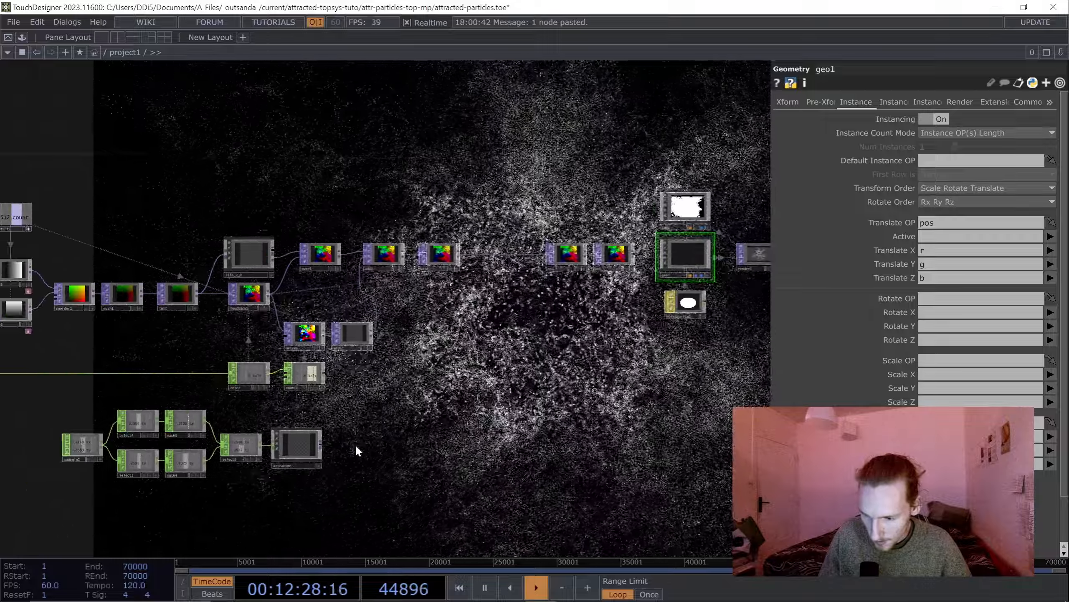
{"action": "key", "text": "Tab"}
{"action": "type", "text": "m"}
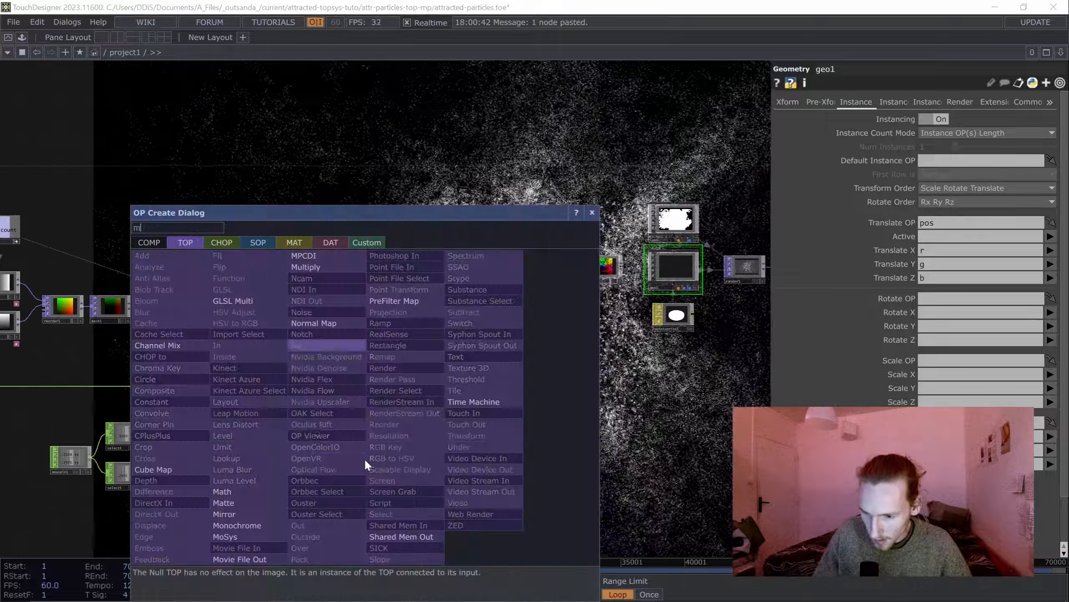
{"action": "type", "text": "a"}
{"action": "left_click", "coordinate": [224, 490]}
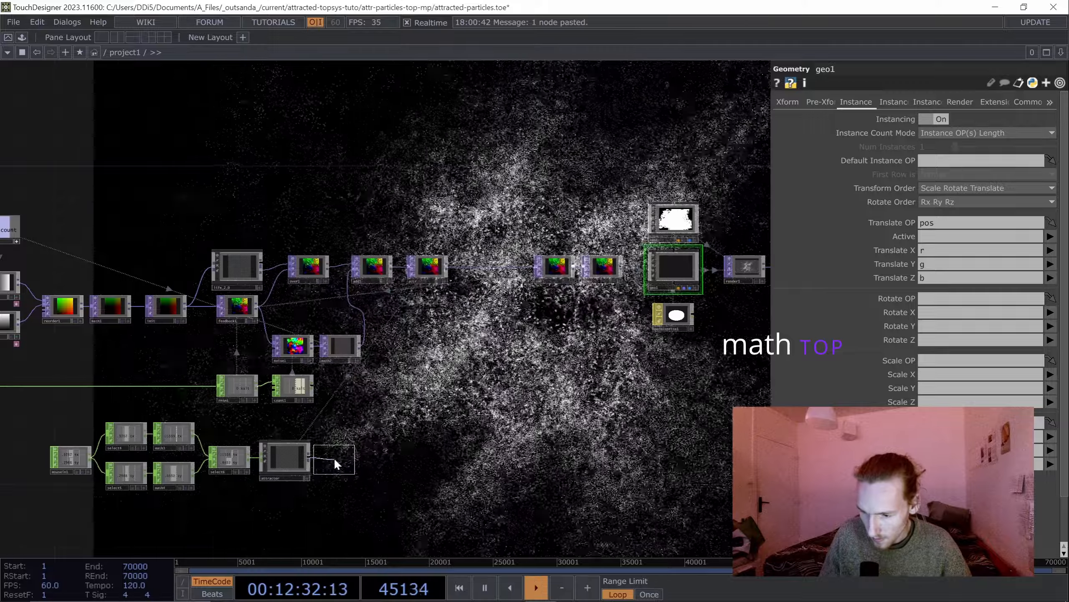
{"action": "left_click", "coordinate": [335, 457]}
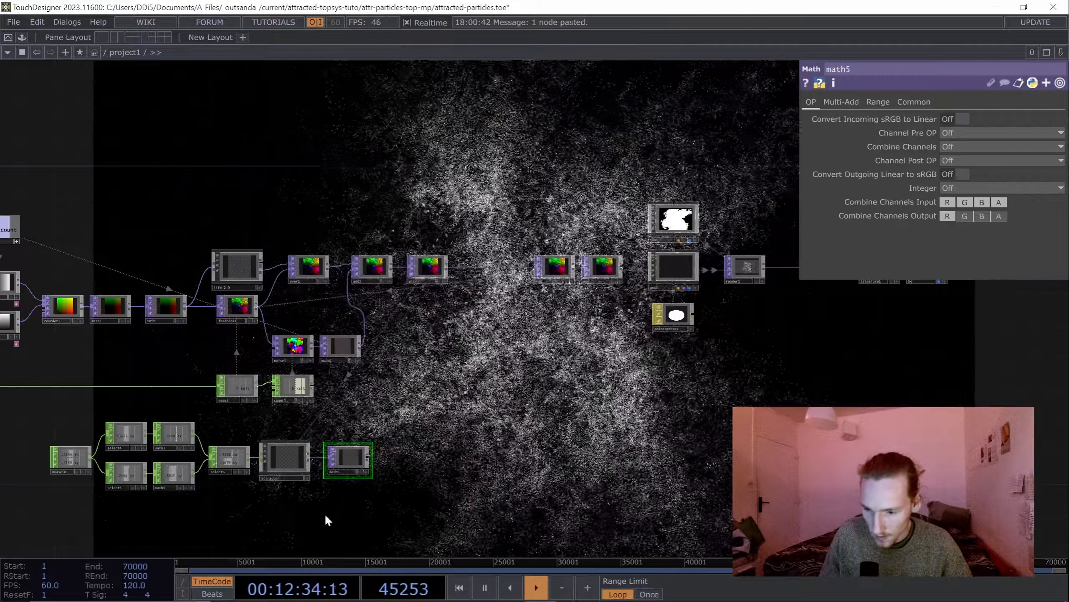
Insert an Add TOP between attr and end, and connect the attractor's Math TOP as its second input.
{"action": "right_click", "coordinate": [480, 264]}
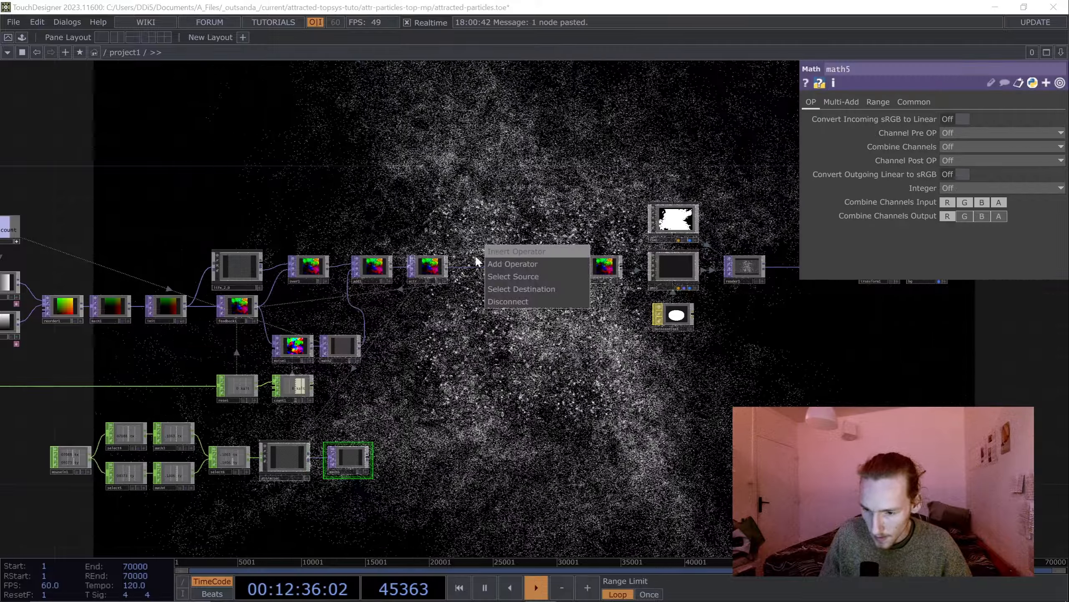
{"action": "left_click", "coordinate": [490, 252]}
{"action": "left_click", "coordinate": [303, 101]}
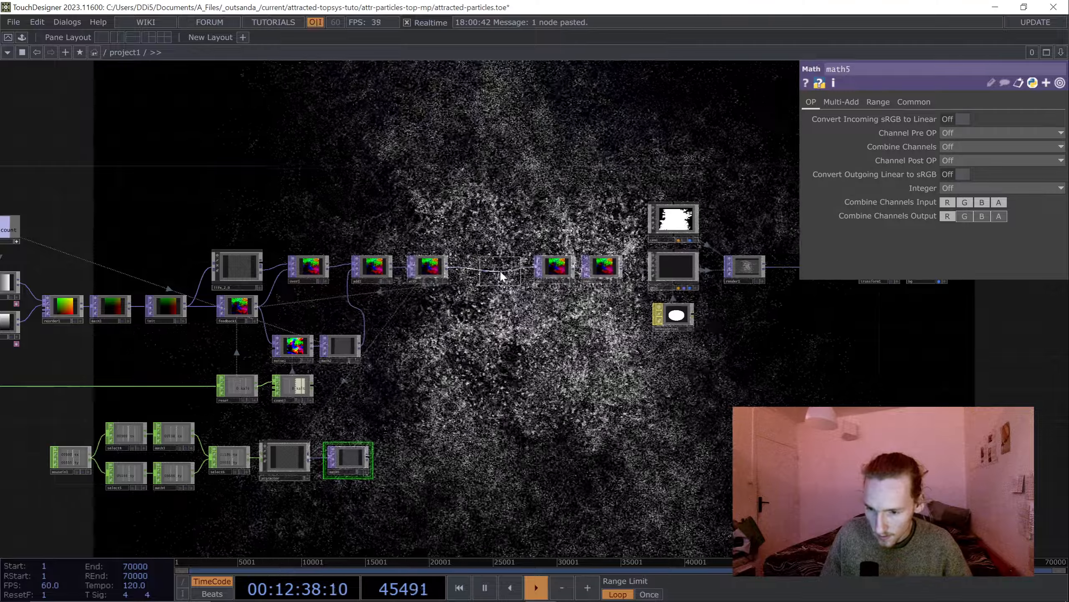
{"action": "left_click", "coordinate": [492, 273]}
{"action": "left_click_drag", "start_coordinate": [369, 459], "coordinate": [473, 276]}
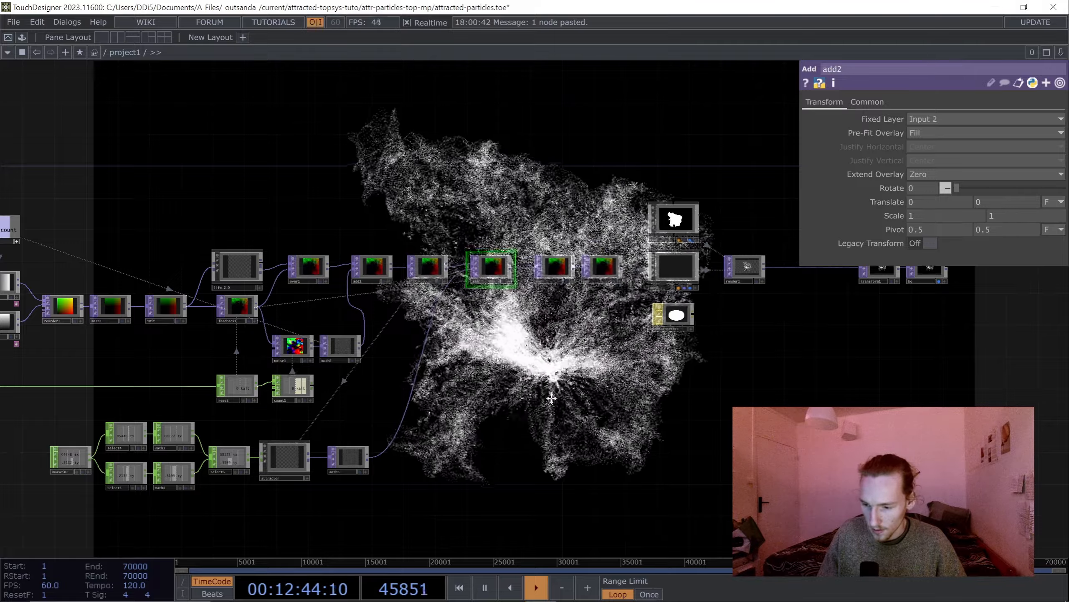
Move the cam1 Camera COMP so it sits directly above render1.
{"action": "left_click_drag", "start_coordinate": [459, 416], "coordinate": [283, 391]}
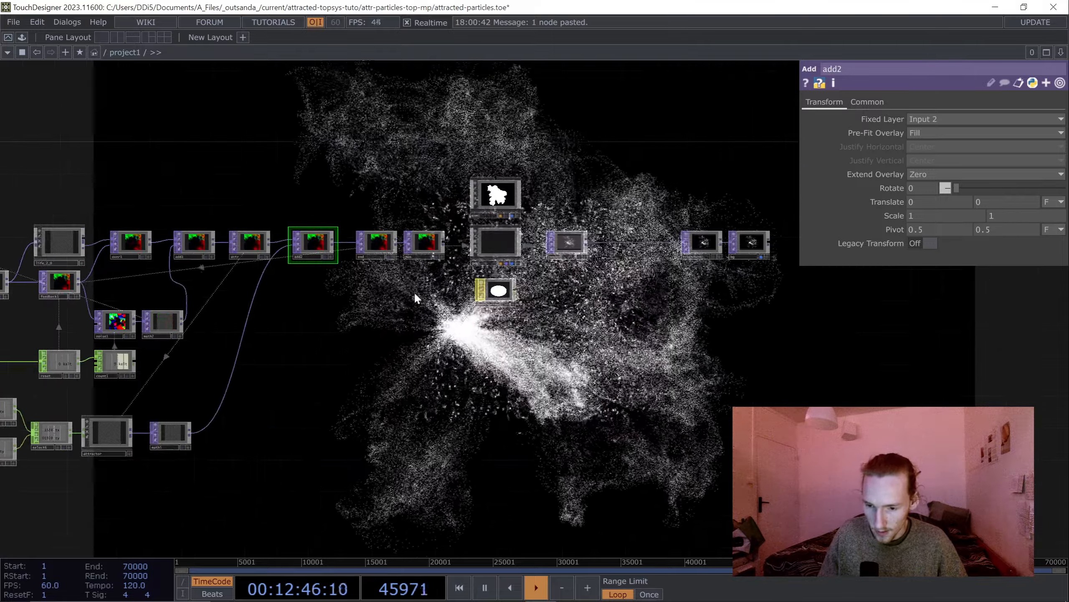
{"action": "left_click_drag", "start_coordinate": [575, 319], "coordinate": [411, 403]}
{"action": "left_click_drag", "start_coordinate": [339, 280], "coordinate": [408, 270]}
{"action": "left_click_drag", "start_coordinate": [629, 253], "coordinate": [749, 293]}
Add a Null COMP above cam1.
{"action": "scroll", "coordinate": [518, 310], "scroll_direction": "up", "scroll_amount": 2}
{"action": "key", "text": "Tab"}
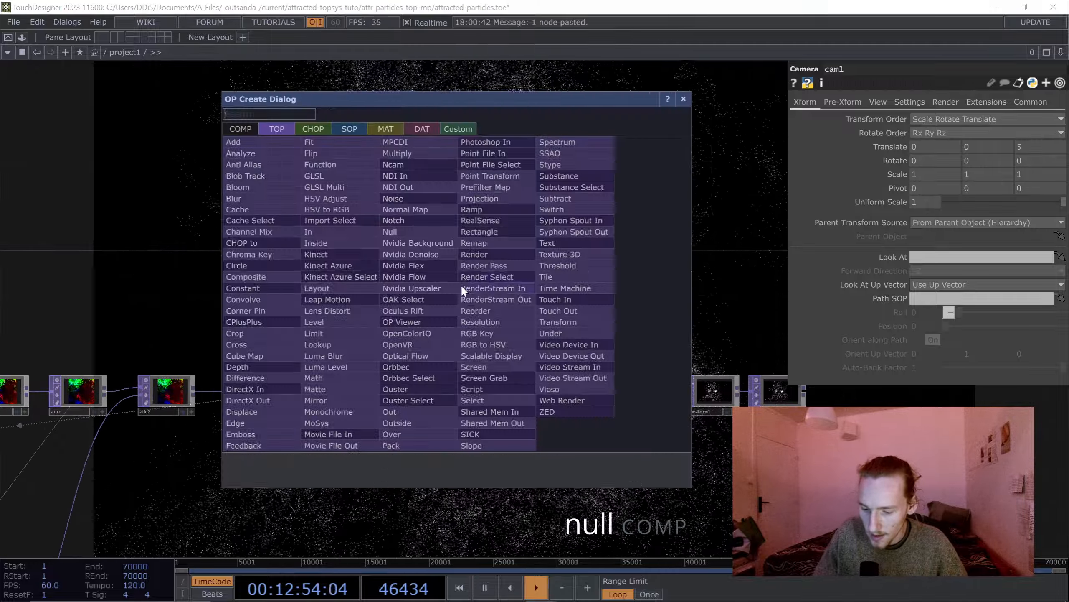
{"action": "left_click", "coordinate": [237, 130]}
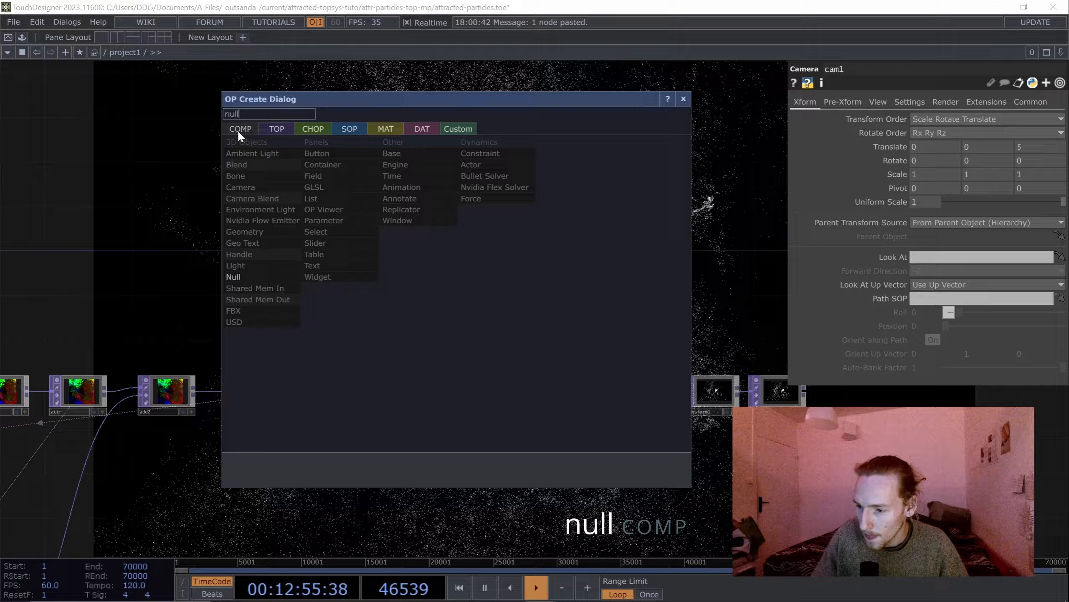
{"action": "left_click", "coordinate": [239, 274]}
{"action": "left_click", "coordinate": [511, 245]}
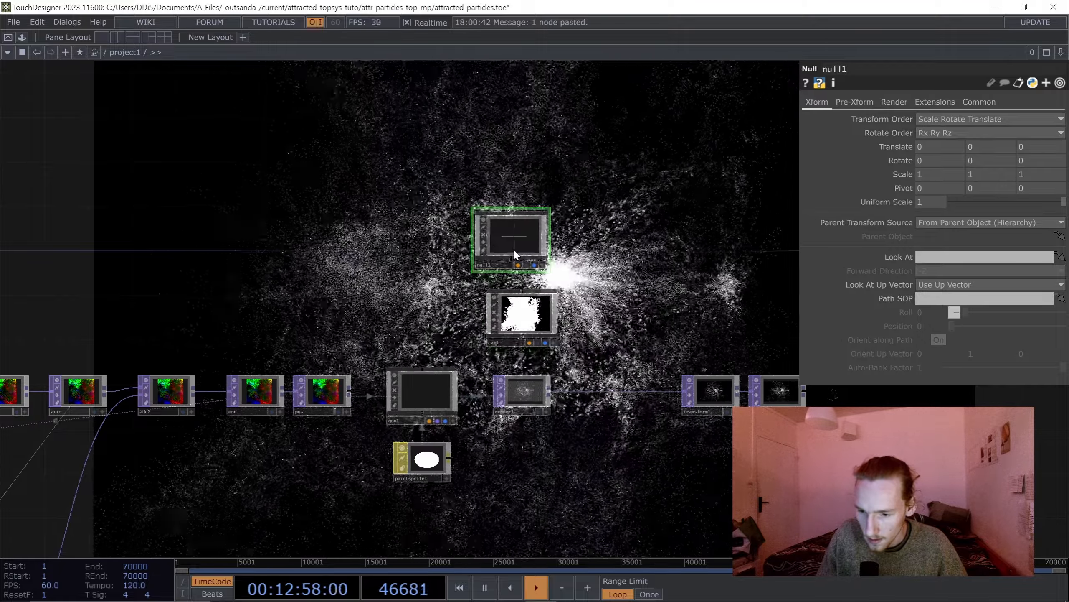
Make the Null COMP the parent of cam1 and set the null's Look At to geo1.
{"action": "scroll", "coordinate": [528, 269], "scroll_direction": "up", "scroll_amount": 3}
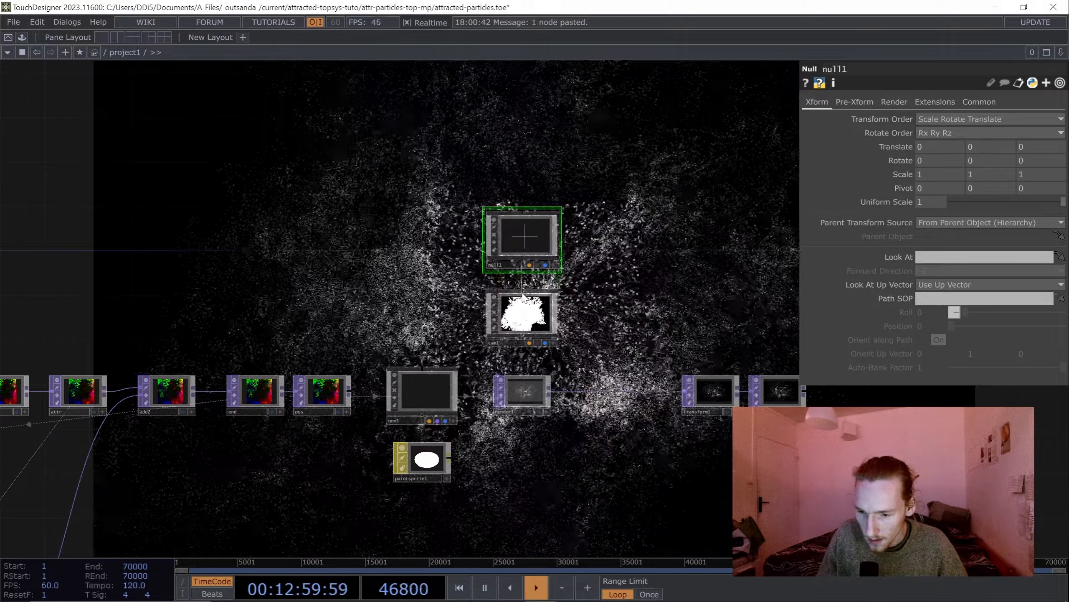
{"action": "left_click_drag", "start_coordinate": [596, 286], "coordinate": [385, 231]}
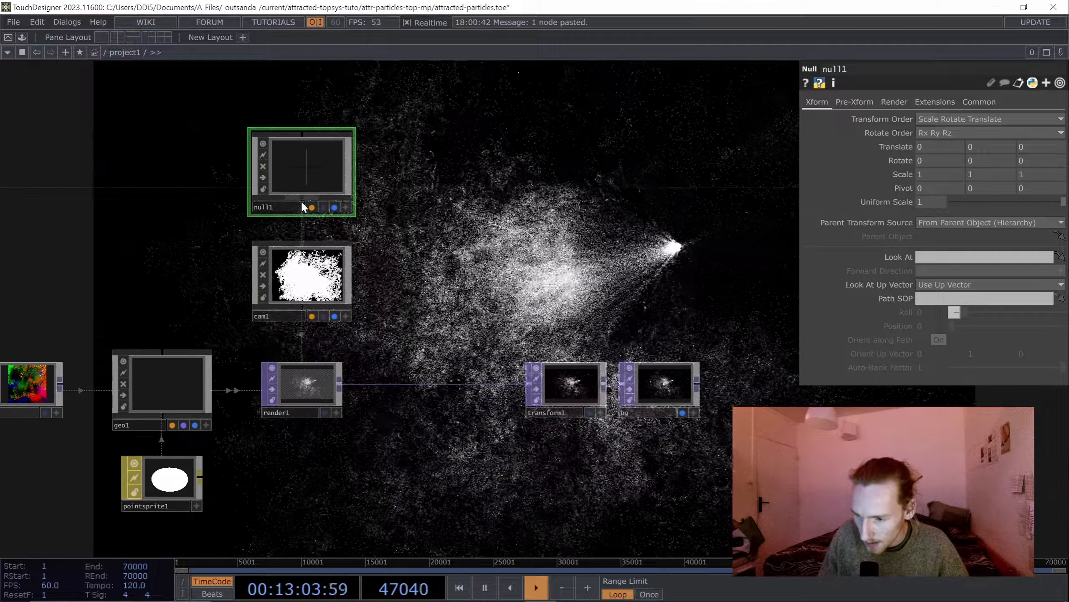
{"action": "left_click_drag", "start_coordinate": [415, 234], "coordinate": [549, 248]}
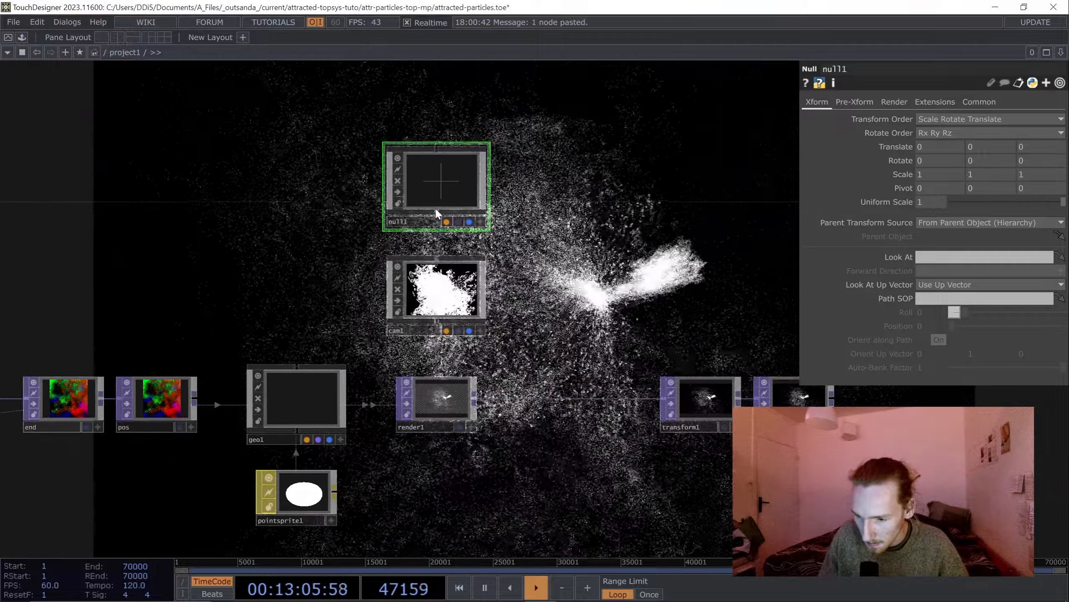
{"action": "left_click_drag", "start_coordinate": [297, 400], "coordinate": [938, 261]}
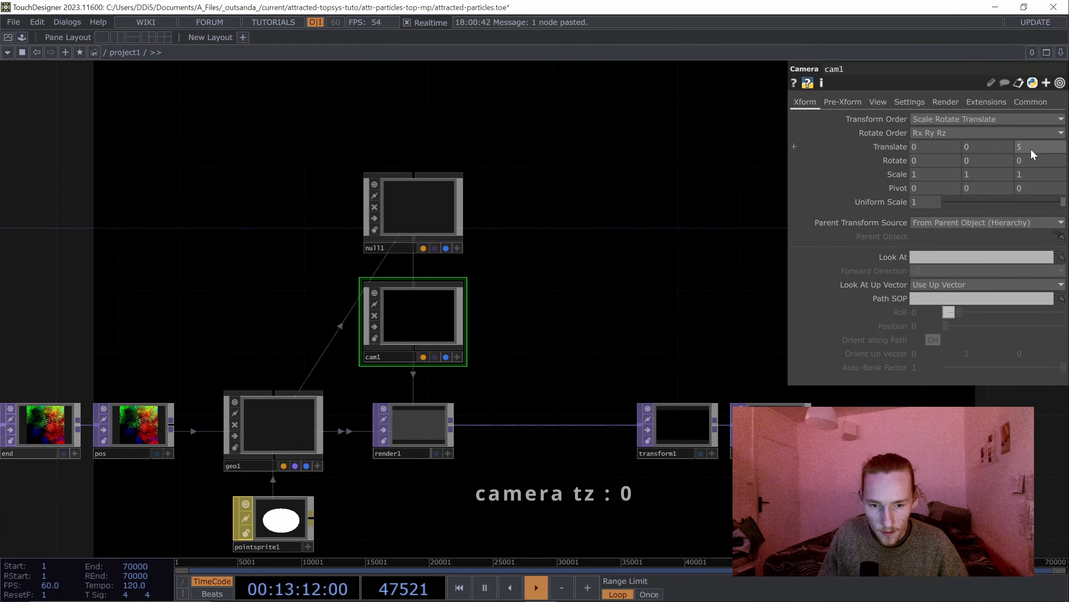
Set the Z translate of cam1 to 0 and the Z translate of geo1 to 4.
{"action": "type", "text": "0"}
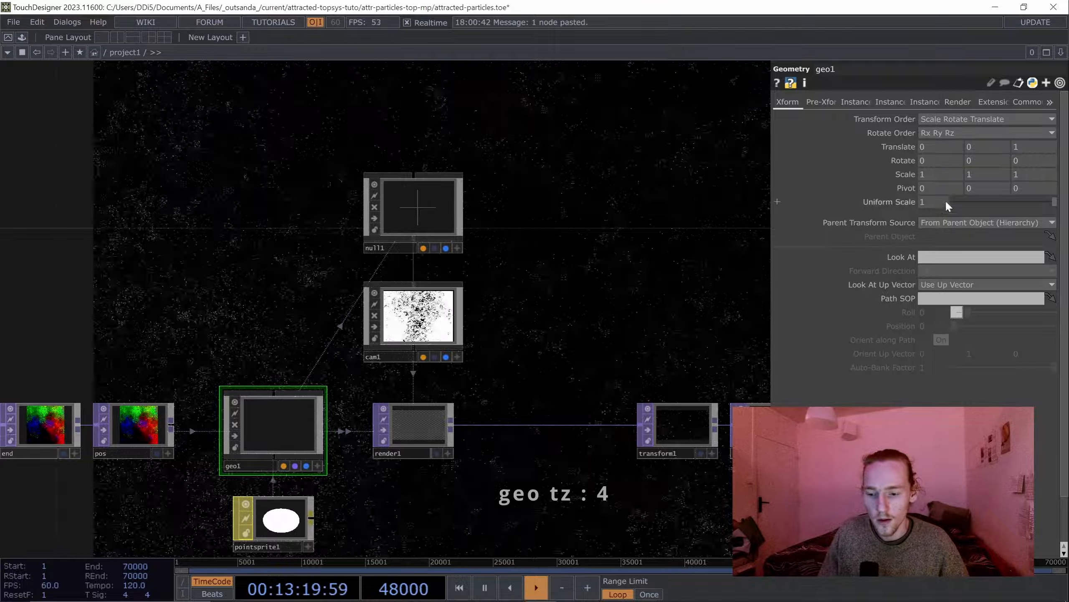
{"action": "left_click_drag", "start_coordinate": [1035, 148], "coordinate": [714, 154]}
{"action": "type", "text": "3"}
{"action": "key", "text": "Return"}
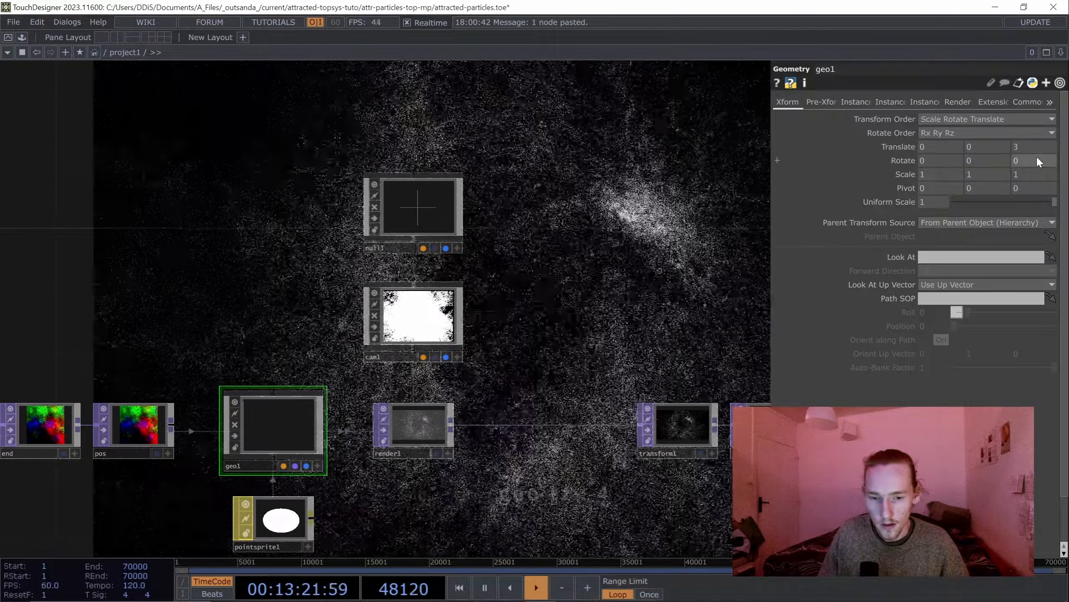
{"action": "left_click_drag", "start_coordinate": [1036, 148], "coordinate": [656, 156]}
{"action": "type", "text": "4"}
{"action": "key", "text": "Return"}
Move the mouse-to-attractor group of nodes away from the keyboard Select CHOPs to make room beside them.
{"action": "left_click_drag", "start_coordinate": [631, 312], "coordinate": [436, 257]}
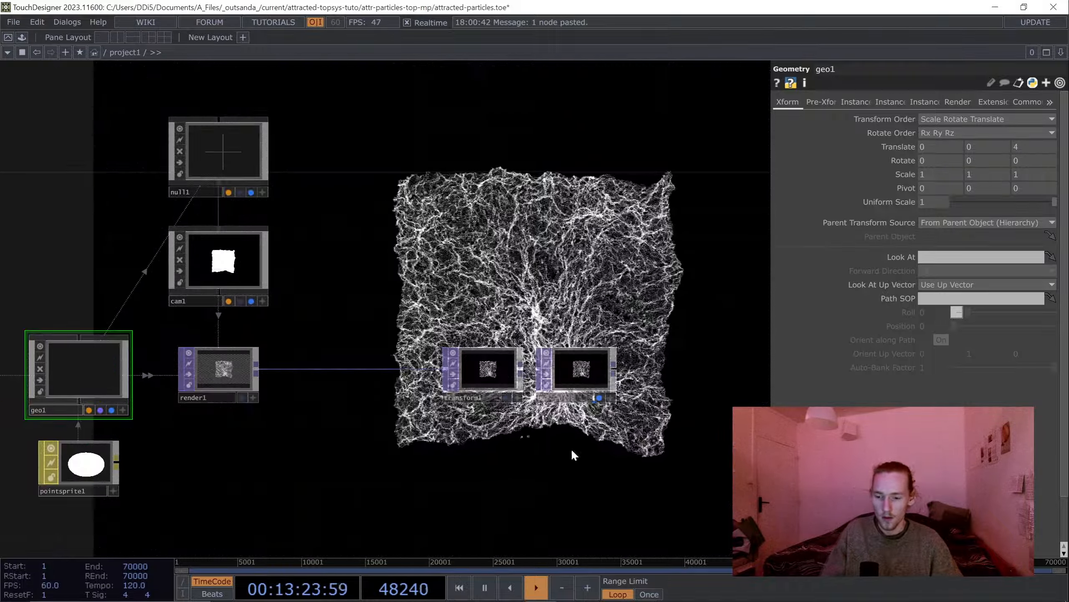
{"action": "left_click_drag", "start_coordinate": [411, 190], "coordinate": [370, 197]}
{"action": "left_click_drag", "start_coordinate": [522, 449], "coordinate": [743, 401]}
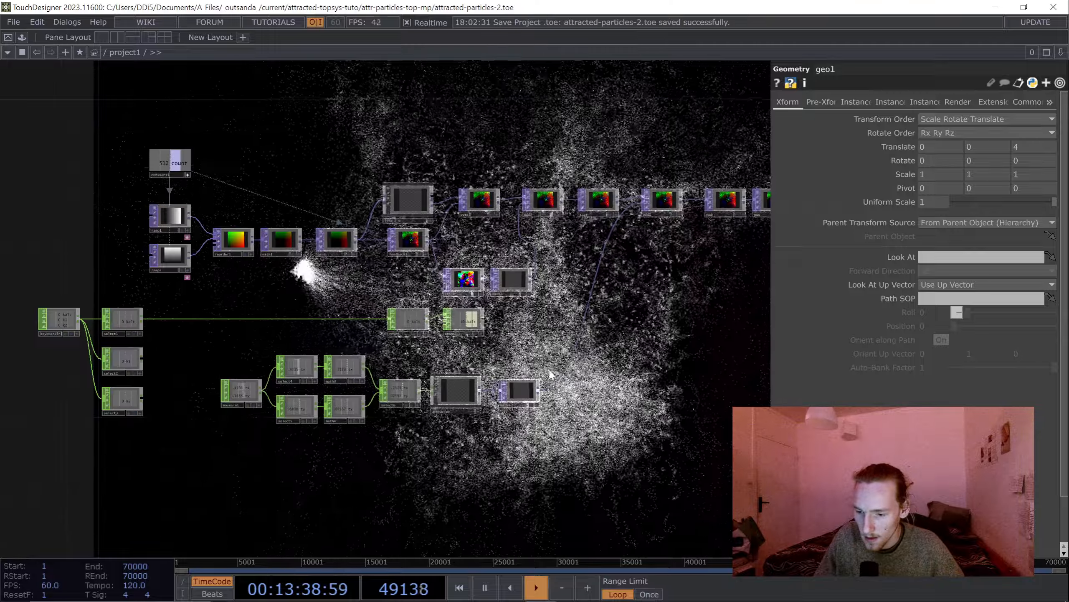
{"action": "left_click_drag", "start_coordinate": [588, 406], "coordinate": [576, 408]}
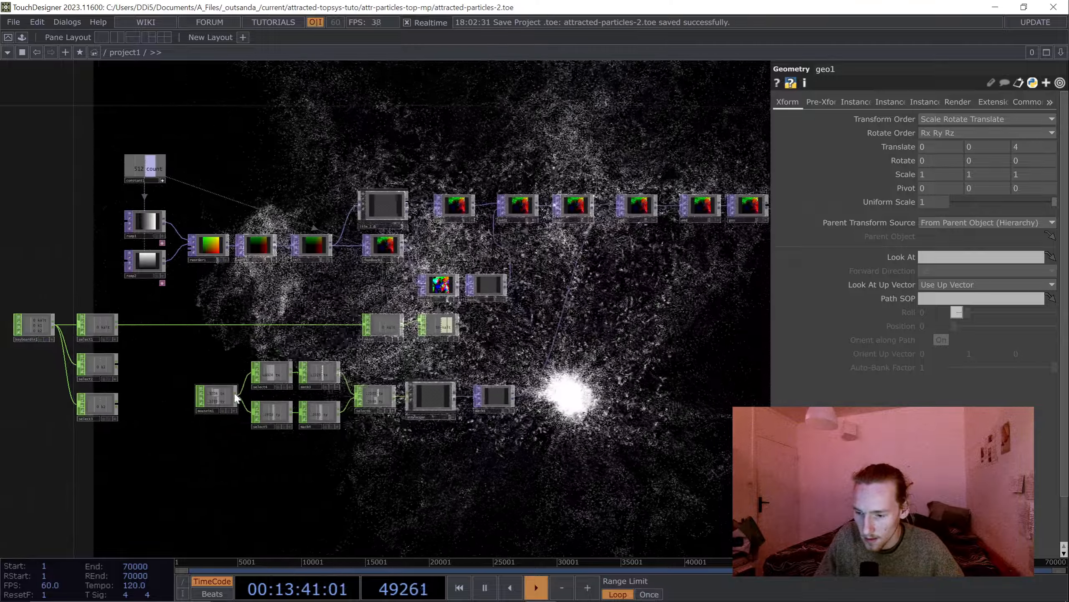
{"action": "right_click_drag", "start_coordinate": [354, 422], "coordinate": [184, 358]}
{"action": "left_click_drag", "start_coordinate": [274, 370], "coordinate": [391, 393]}
{"action": "left_click_drag", "start_coordinate": [256, 434], "coordinate": [370, 439]}
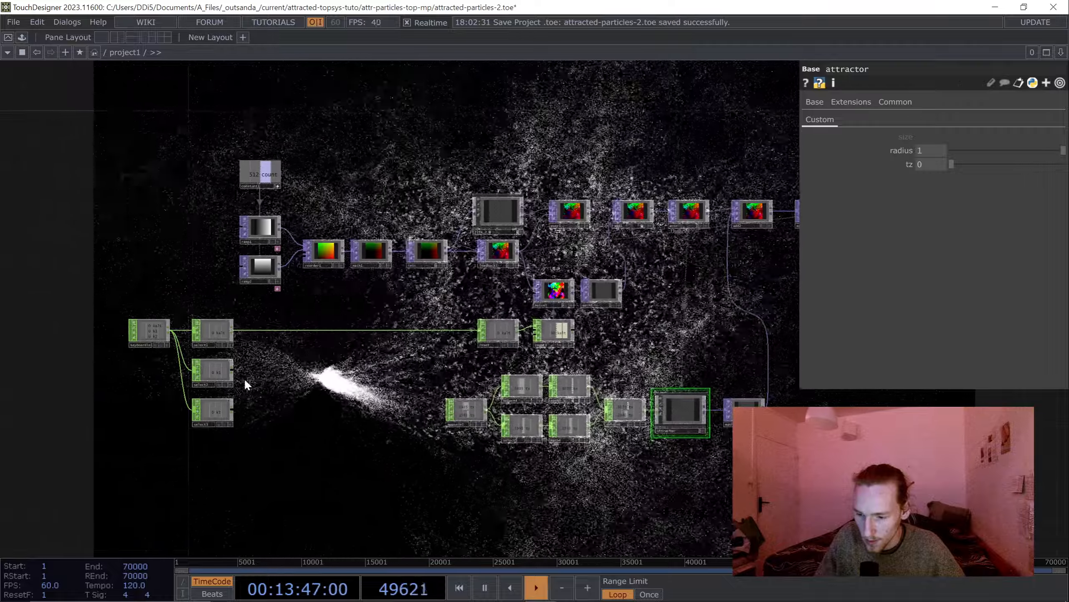
{"action": "left_click_drag", "start_coordinate": [239, 369], "coordinate": [169, 407]}
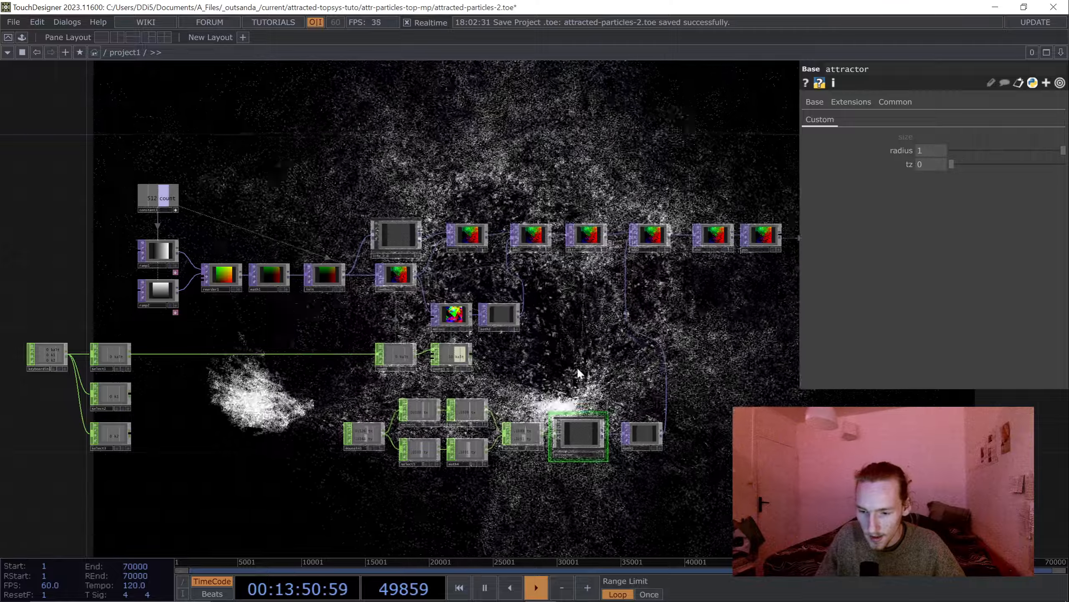
{"action": "left_click_drag", "start_coordinate": [712, 353], "coordinate": [438, 328]}
{"action": "left_click", "coordinate": [628, 209]}
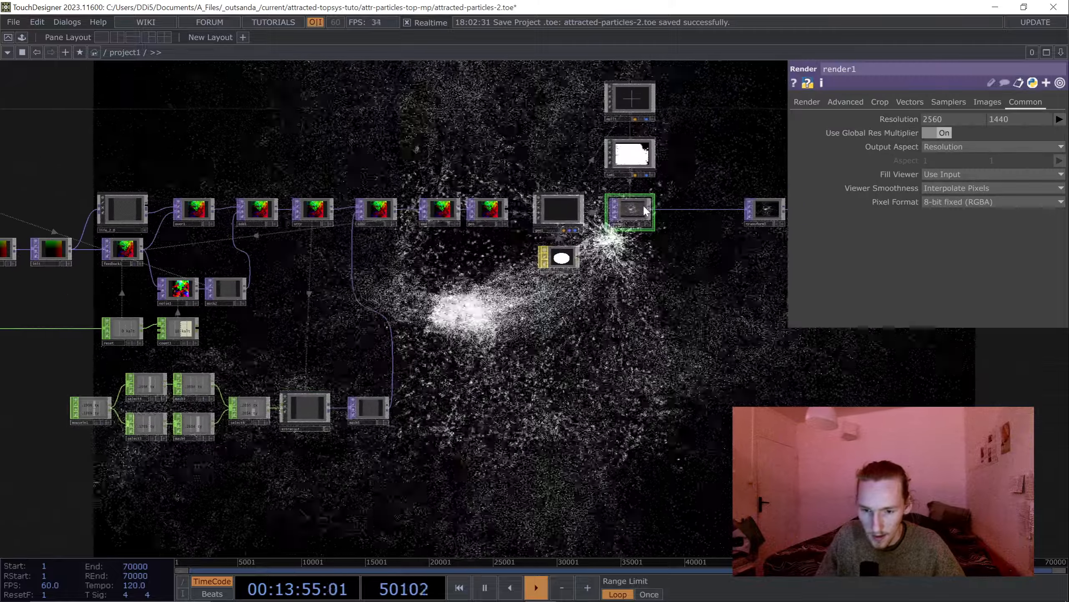
{"action": "left_click_drag", "start_coordinate": [663, 276], "coordinate": [528, 287]}
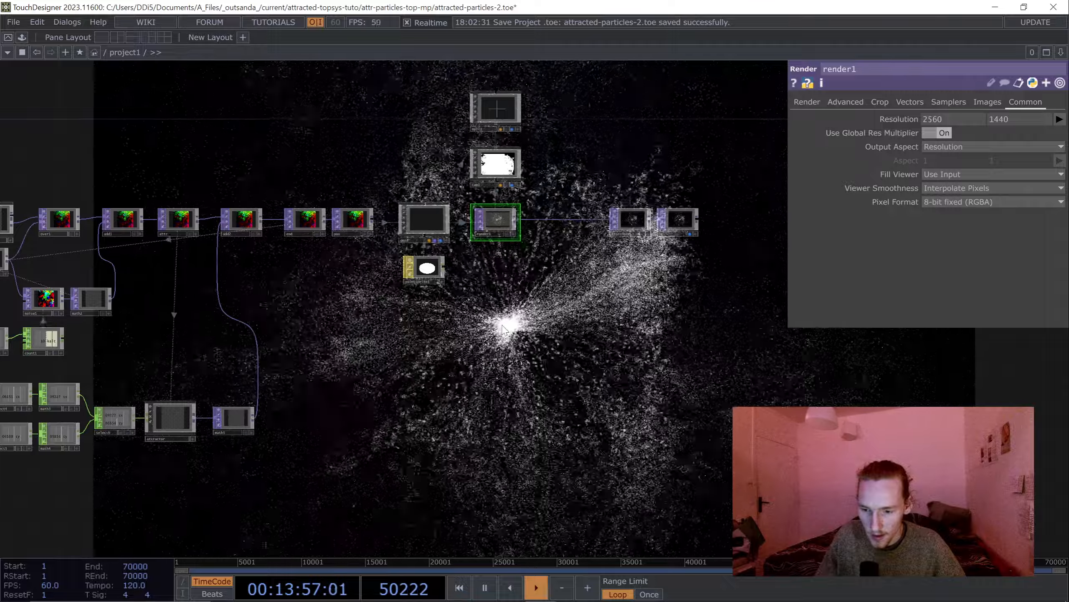
Add a Count CHOP to the output of select2, the Select CHOP carrying the k1 channel.
{"action": "left_click_drag", "start_coordinate": [371, 350], "coordinate": [711, 339]}
{"action": "left_click_drag", "start_coordinate": [403, 500], "coordinate": [578, 491]}
{"action": "scroll", "coordinate": [260, 370], "scroll_direction": "up", "scroll_amount": 6}
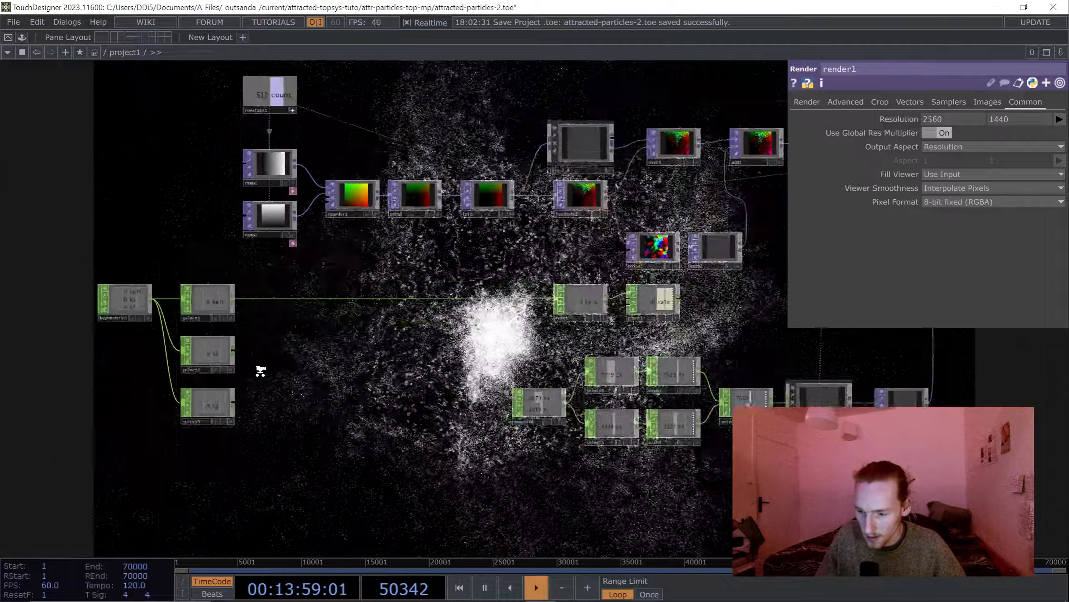
{"action": "left_click", "coordinate": [217, 337]}
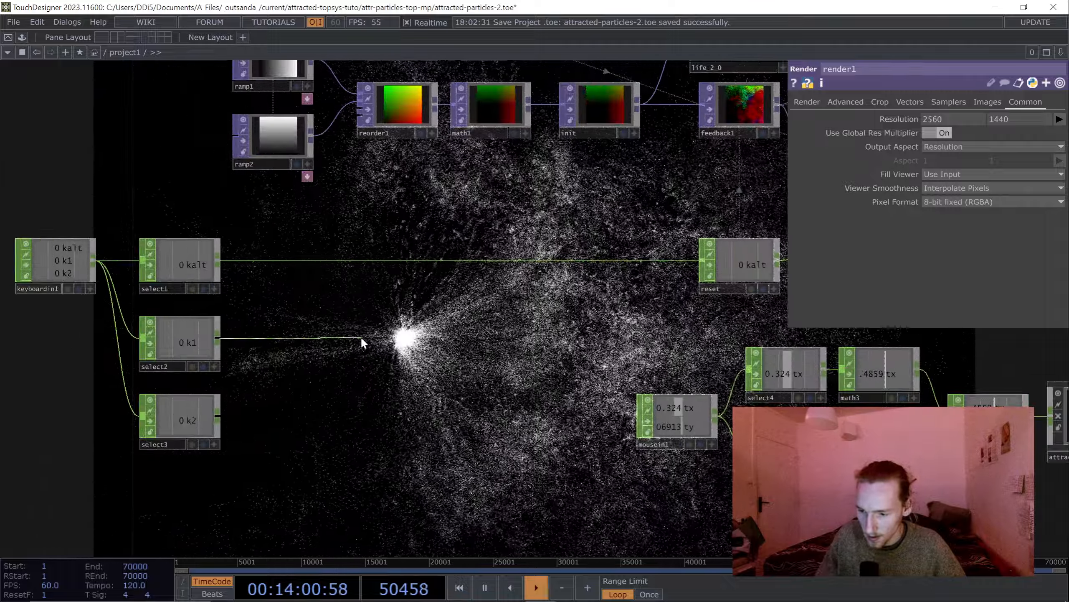
{"action": "left_click", "coordinate": [361, 336]}
{"action": "type", "text": "c"}
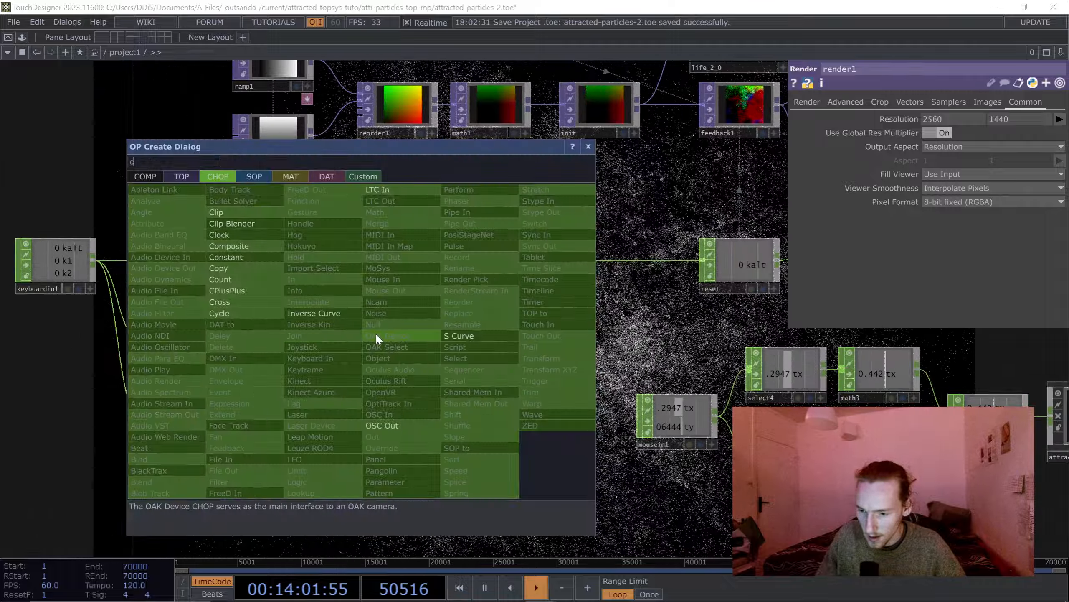
{"action": "left_click", "coordinate": [228, 278]}
{"action": "left_click", "coordinate": [333, 336]}
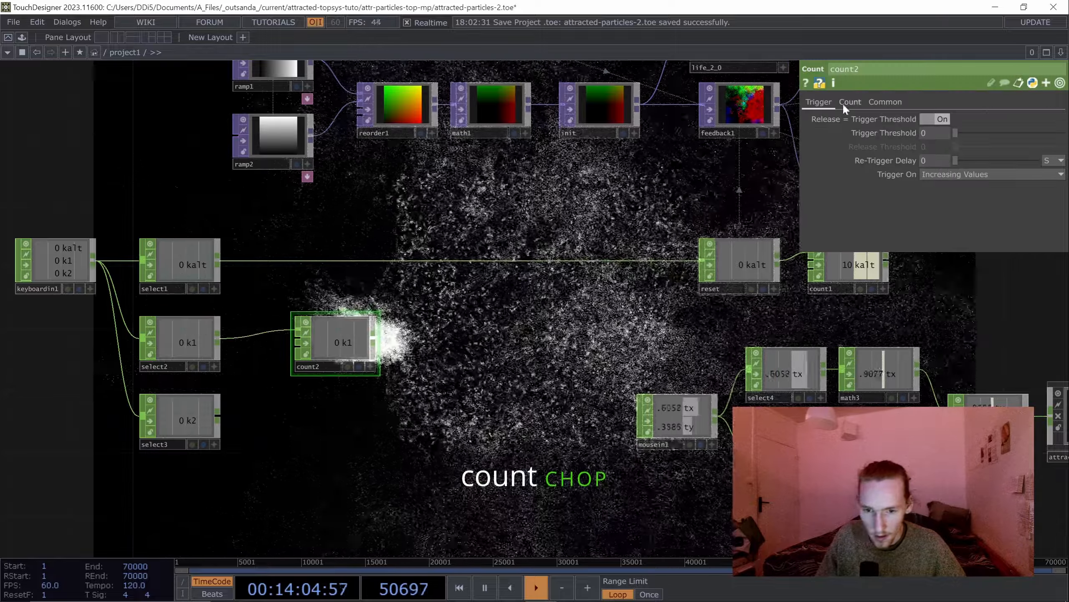
Set the Count CHOP's limit to Loop Min/Max with a maximum of 2.
{"action": "left_click", "coordinate": [844, 105]}
{"action": "left_click", "coordinate": [959, 118]}
{"action": "left_click", "coordinate": [939, 144]}
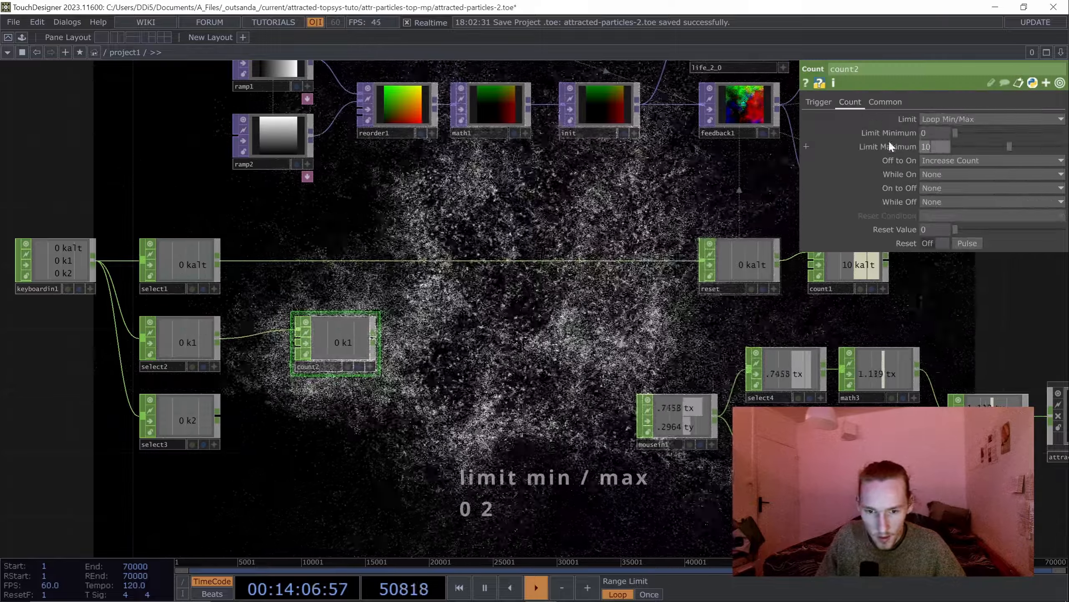
{"action": "type", "text": "2"}
{"action": "key", "text": "Return"}
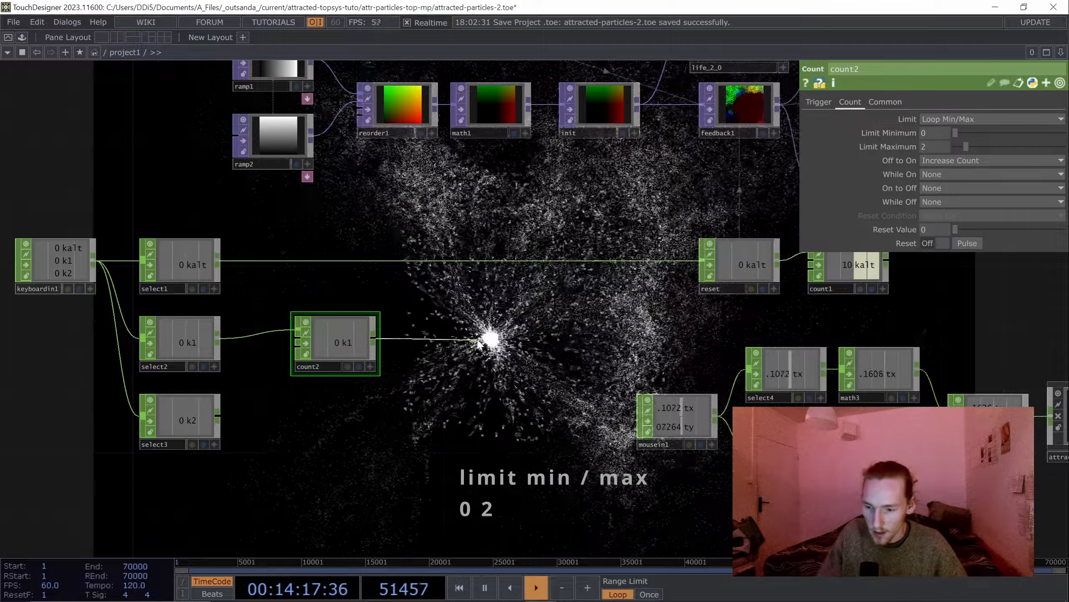
Add a Math CHOP after count2 and set its Post-Add to -1.
{"action": "key", "text": "Tab"}
{"action": "type", "text": "m"}
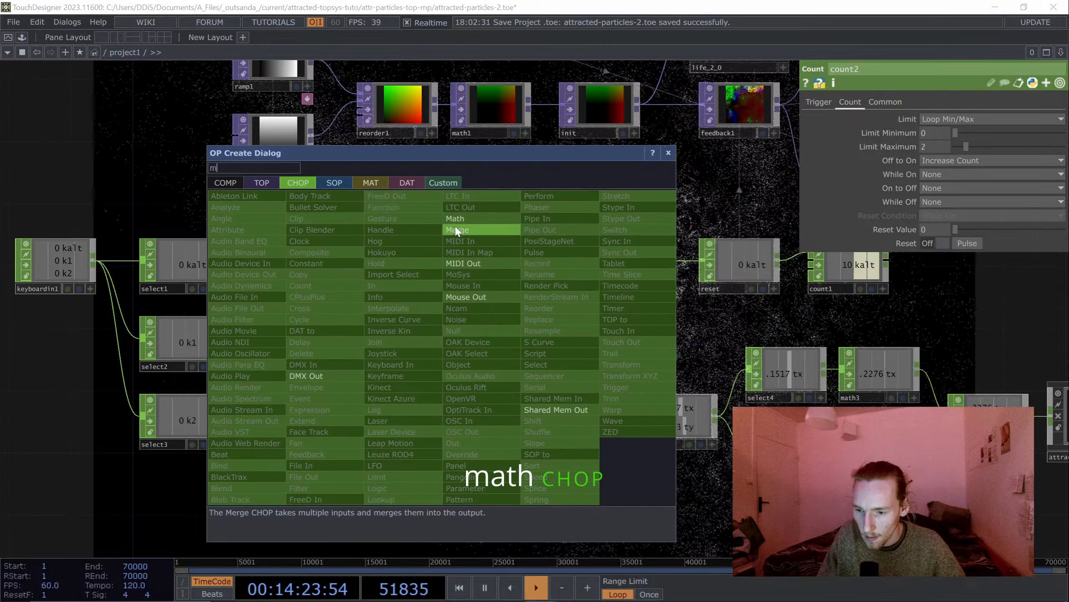
{"action": "left_click", "coordinate": [459, 220]}
{"action": "left_click", "coordinate": [436, 327]}
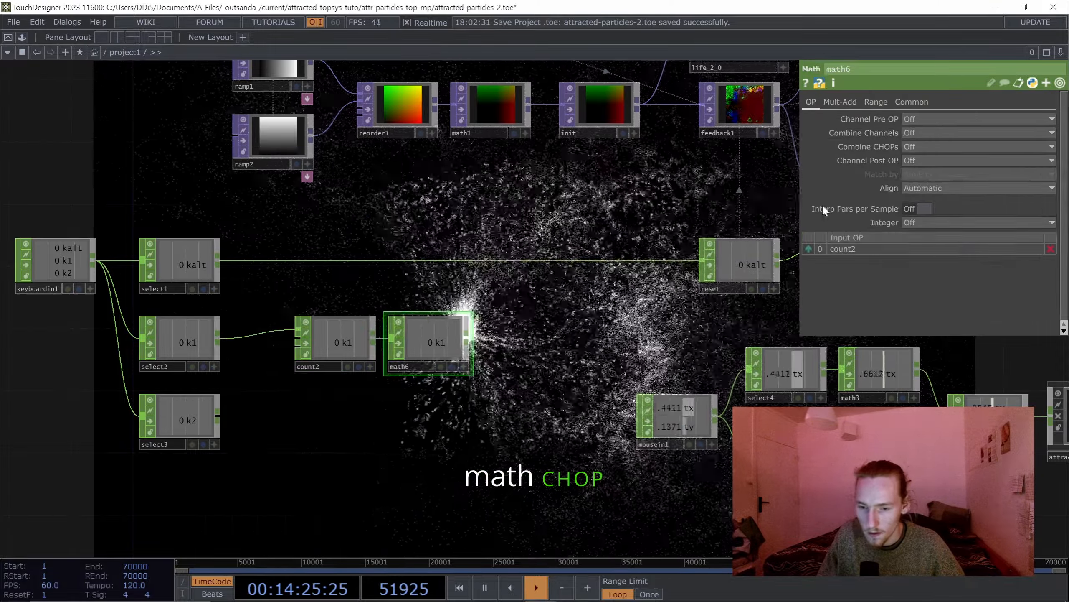
{"action": "left_click", "coordinate": [838, 101]}
{"action": "left_click", "coordinate": [916, 146]}
{"action": "type", "text": "-1"}
{"action": "key", "text": "Return"}
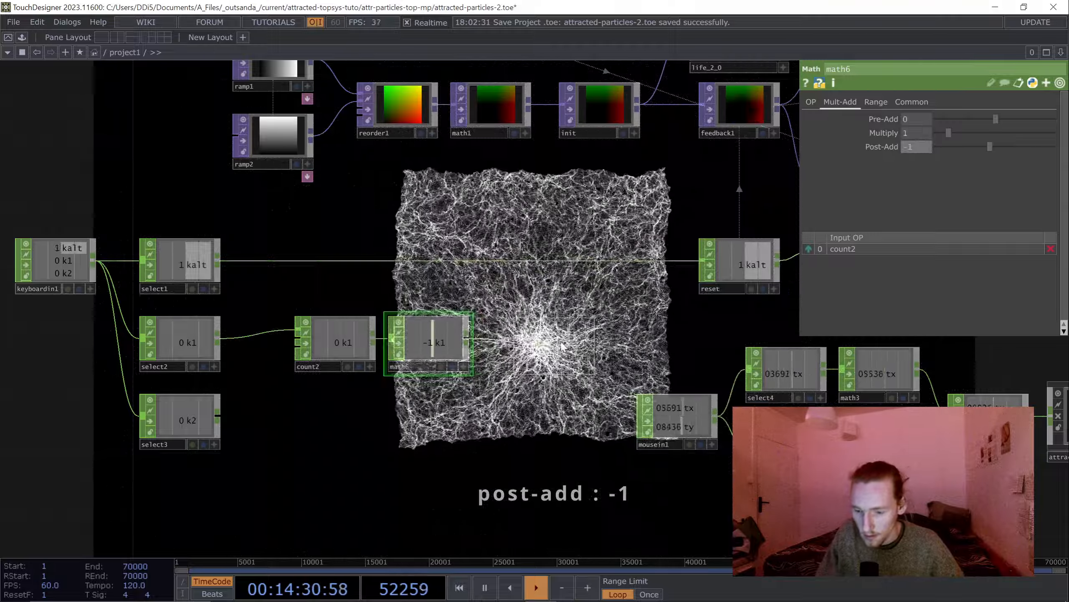
Add a Null CHOP after math6 and insert a Filter CHOP on the wire between them.
{"action": "left_click", "coordinate": [533, 347]}
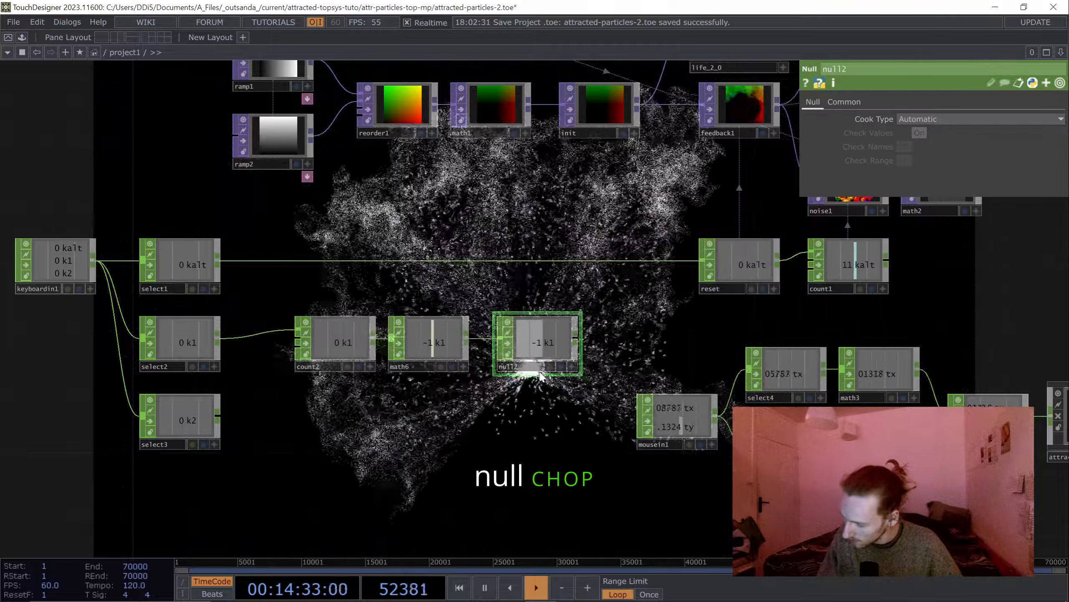
{"action": "left_click_drag", "start_coordinate": [551, 343], "coordinate": [604, 342]}
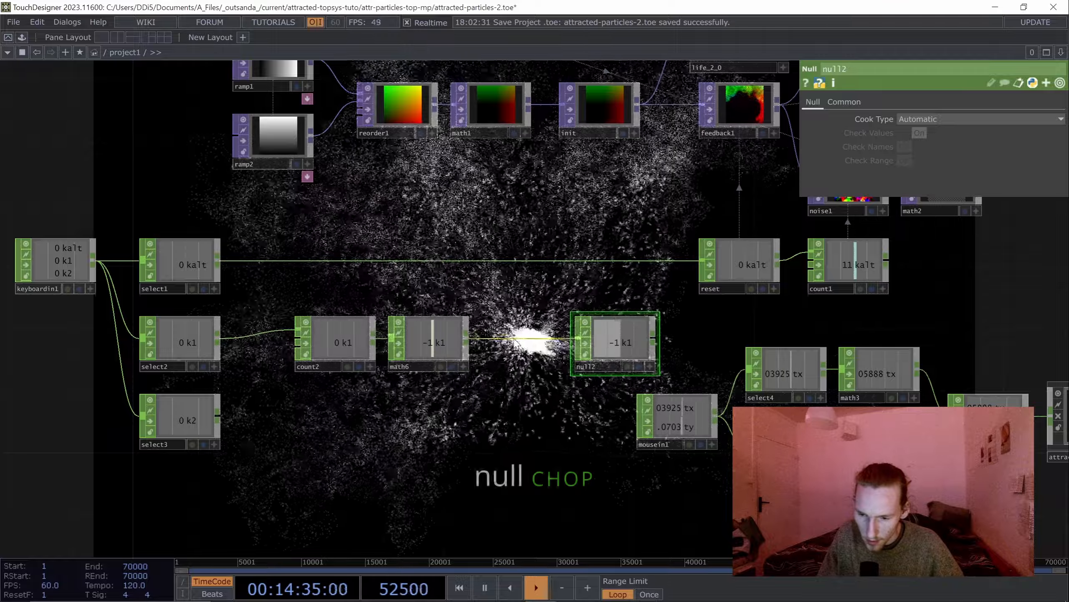
{"action": "right_click", "coordinate": [528, 328]}
{"action": "left_click", "coordinate": [532, 324]}
{"action": "type", "text": "fil"}
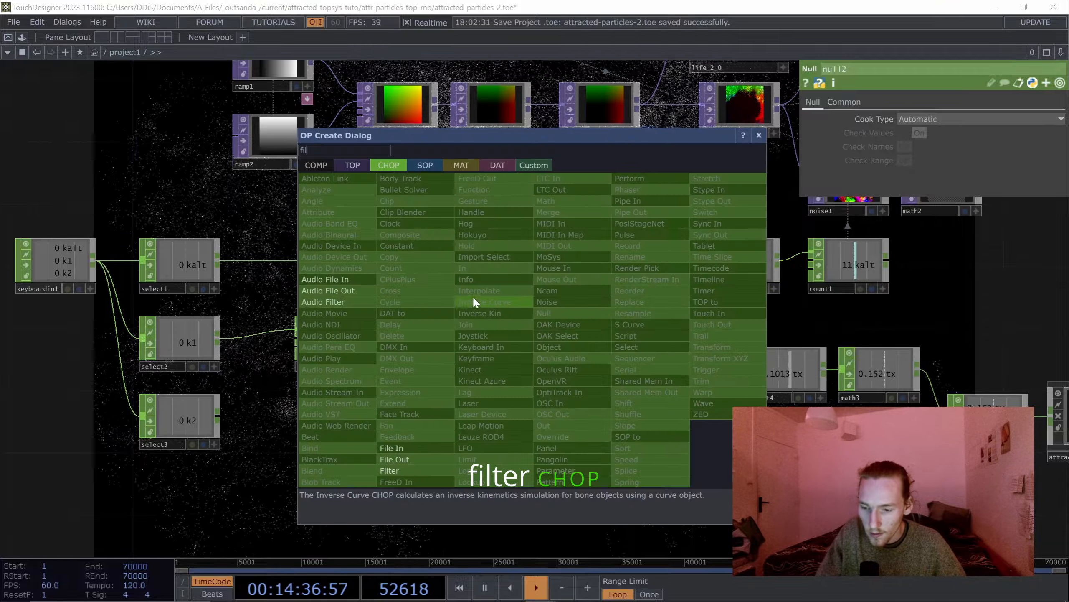
{"action": "left_click", "coordinate": [387, 470]}
{"action": "left_click", "coordinate": [512, 352]}
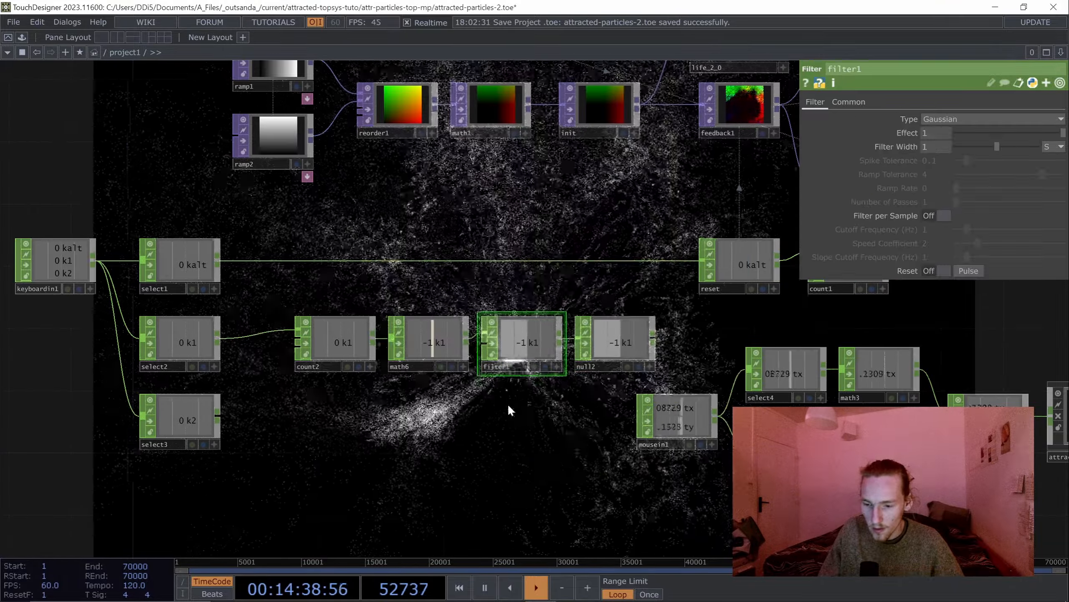
Rename the Null CHOP after the filter to state.
{"action": "left_click_drag", "start_coordinate": [501, 413], "coordinate": [349, 359]}
{"action": "scroll", "coordinate": [349, 359], "scroll_direction": "down", "scroll_amount": 5}
{"action": "scroll", "coordinate": [227, 264], "scroll_direction": "up", "scroll_amount": 4}
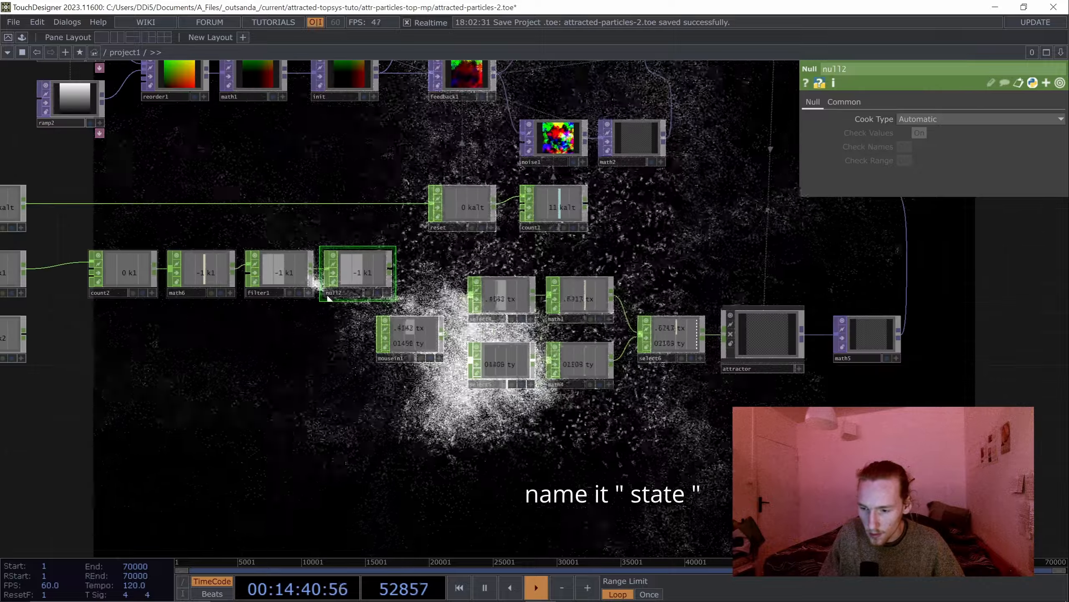
{"action": "left_click", "coordinate": [352, 293]}
{"action": "left_click_drag", "start_coordinate": [350, 291], "coordinate": [308, 293]}
{"action": "type", "text": "state"}
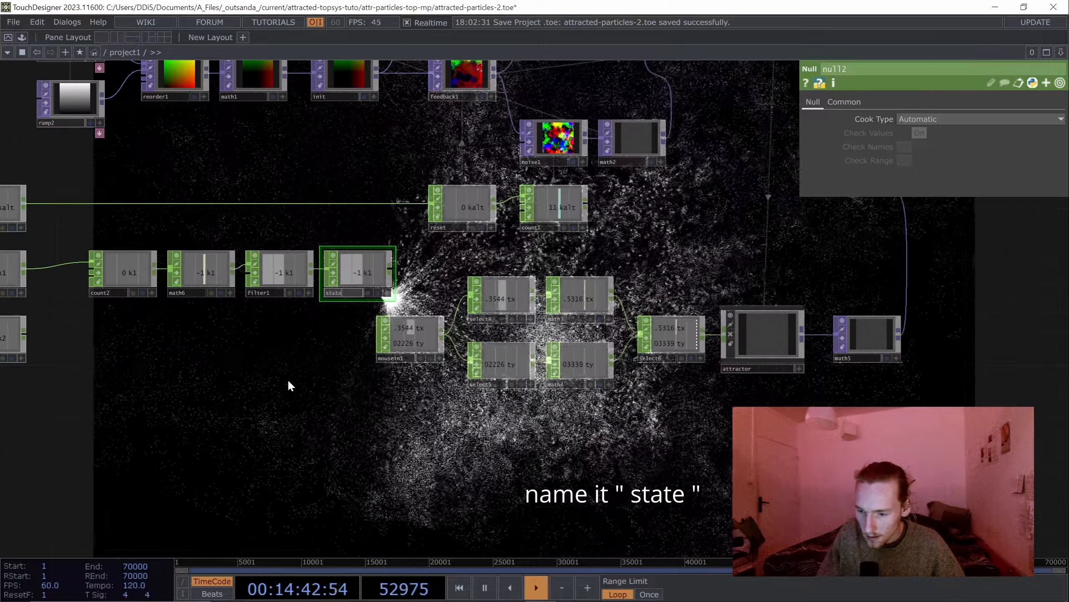
Drive the Multiply parameter of math5, the attractor's Math TOP, with the k1 channel of the state CHOP.
{"action": "left_click_drag", "start_coordinate": [354, 371], "coordinate": [310, 421]}
{"action": "scroll", "coordinate": [395, 362], "scroll_direction": "down", "scroll_amount": 3}
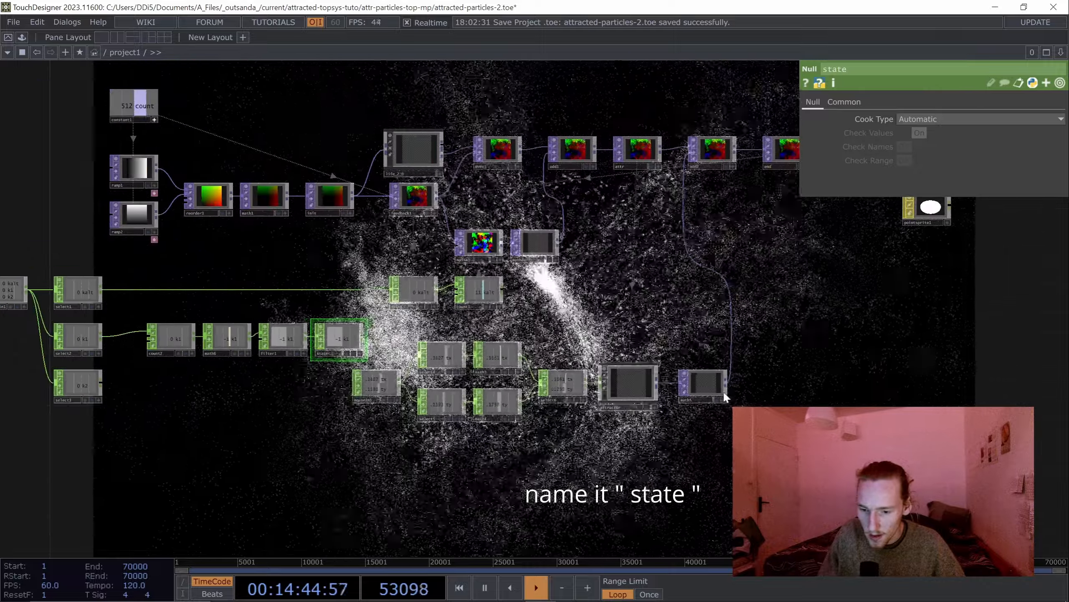
{"action": "left_click", "coordinate": [708, 390]}
{"action": "scroll", "coordinate": [305, 385], "scroll_direction": "up", "scroll_amount": 3}
{"action": "left_click", "coordinate": [414, 324]}
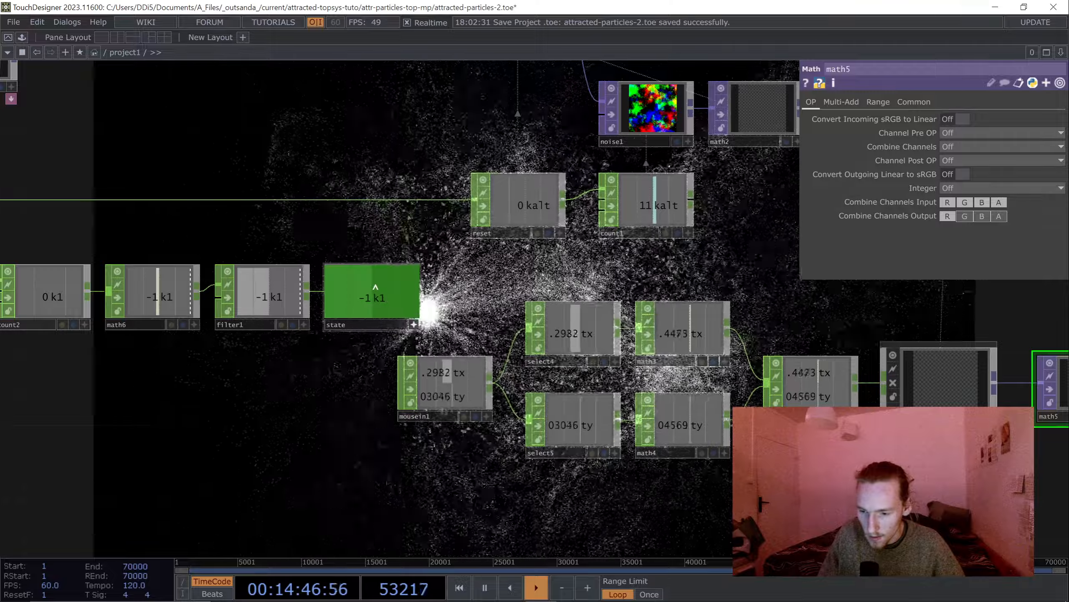
{"action": "left_click_drag", "start_coordinate": [375, 289], "coordinate": [907, 121]}
{"action": "left_click_drag", "start_coordinate": [834, 107], "coordinate": [956, 134]}
{"action": "left_click", "coordinate": [961, 130]}
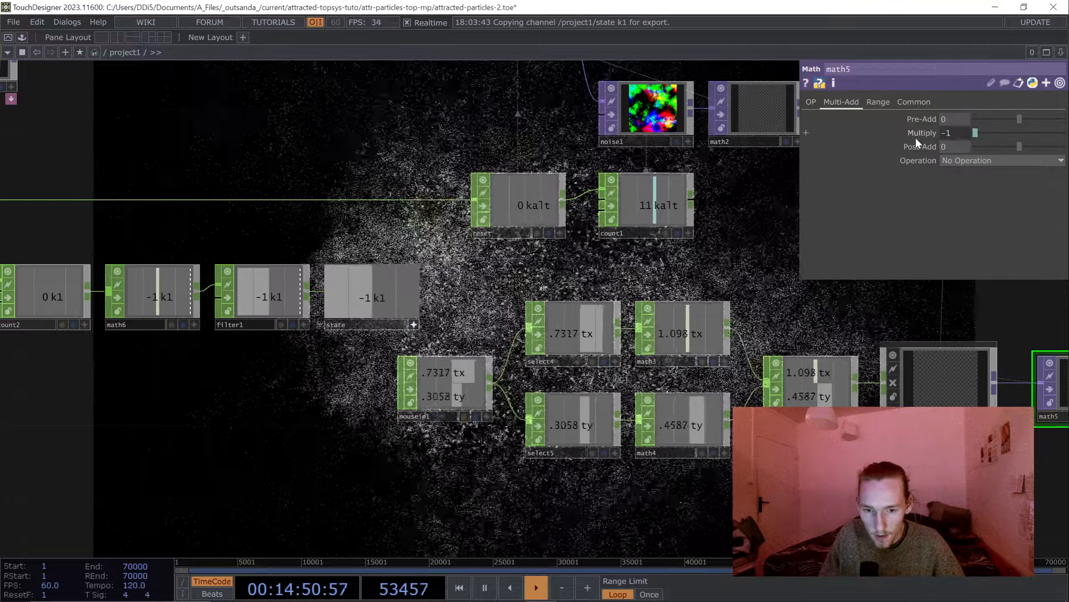
Check the expression driving math5's Multiply parameter and how the particles respond when the attraction state changes.
{"action": "left_click", "coordinate": [923, 135]}
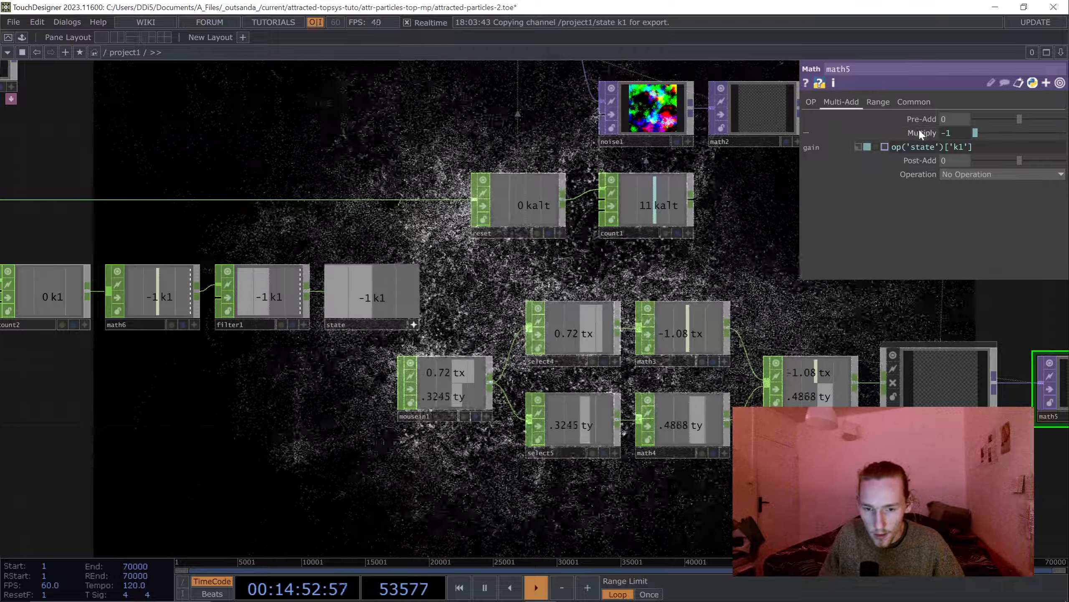
{"action": "left_click", "coordinate": [920, 132]}
{"action": "scroll", "coordinate": [701, 255], "scroll_direction": "down", "scroll_amount": 2}
{"action": "left_click_drag", "start_coordinate": [922, 422], "coordinate": [554, 511]}
{"action": "scroll", "coordinate": [766, 459], "scroll_direction": "down", "scroll_amount": 2}
{"action": "left_click_drag", "start_coordinate": [727, 458], "coordinate": [564, 304]}
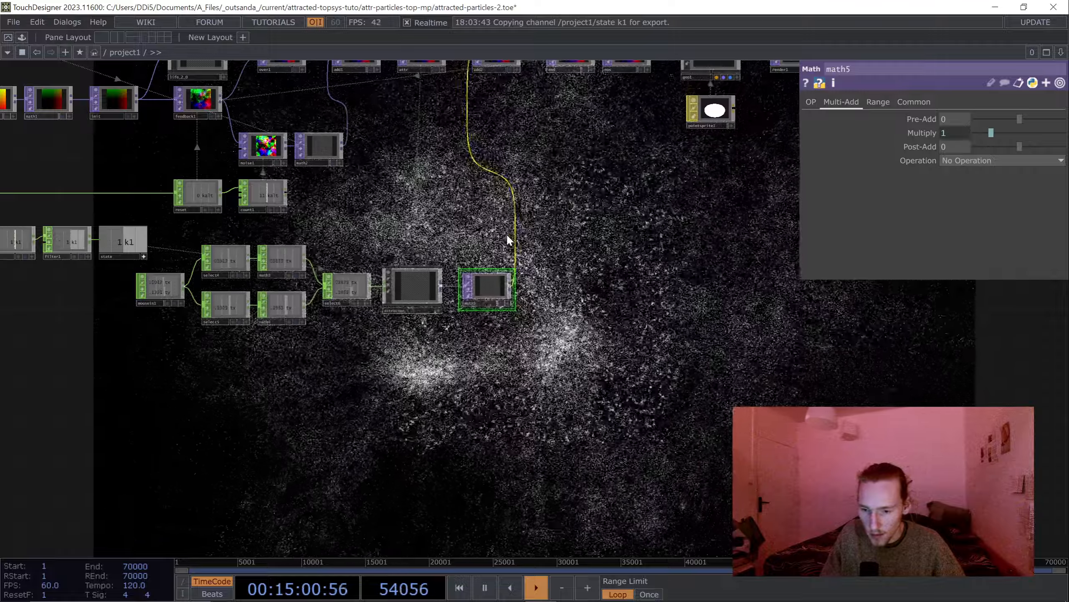
Pause the timeline playback and look over the keyboard, attractor and rendering parts of the network.
{"action": "left_click_drag", "start_coordinate": [585, 482], "coordinate": [839, 557]}
{"action": "left_click", "coordinate": [487, 584]}
{"action": "left_click_drag", "start_coordinate": [706, 516], "coordinate": [693, 540]}
{"action": "left_click_drag", "start_coordinate": [387, 358], "coordinate": [421, 354]}
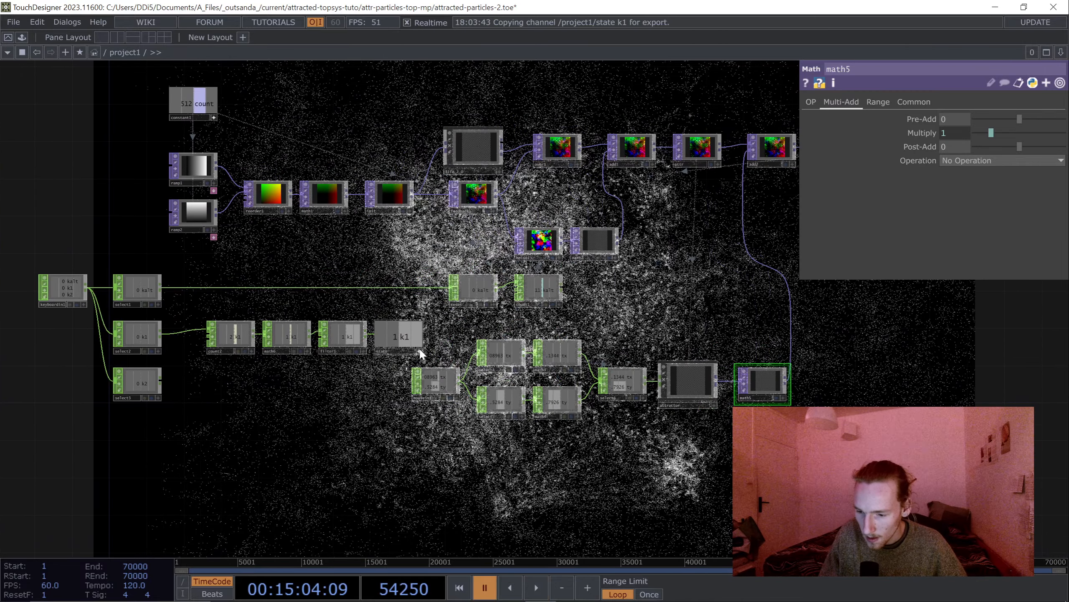
{"action": "left_click_drag", "start_coordinate": [819, 465], "coordinate": [556, 489]}
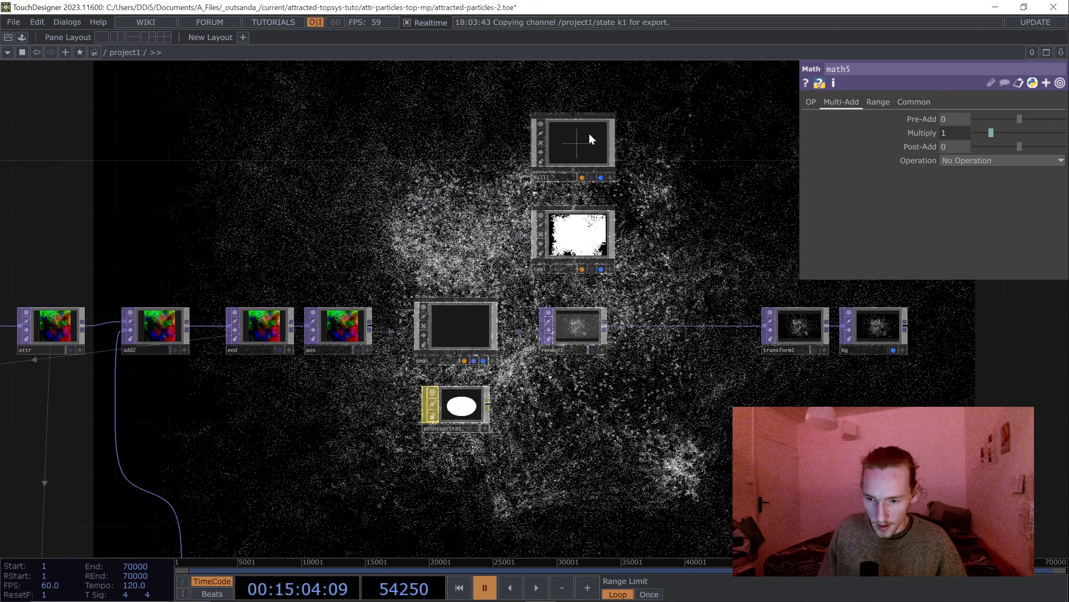
{"action": "scroll", "coordinate": [730, 144], "scroll_direction": "down", "scroll_amount": 5}
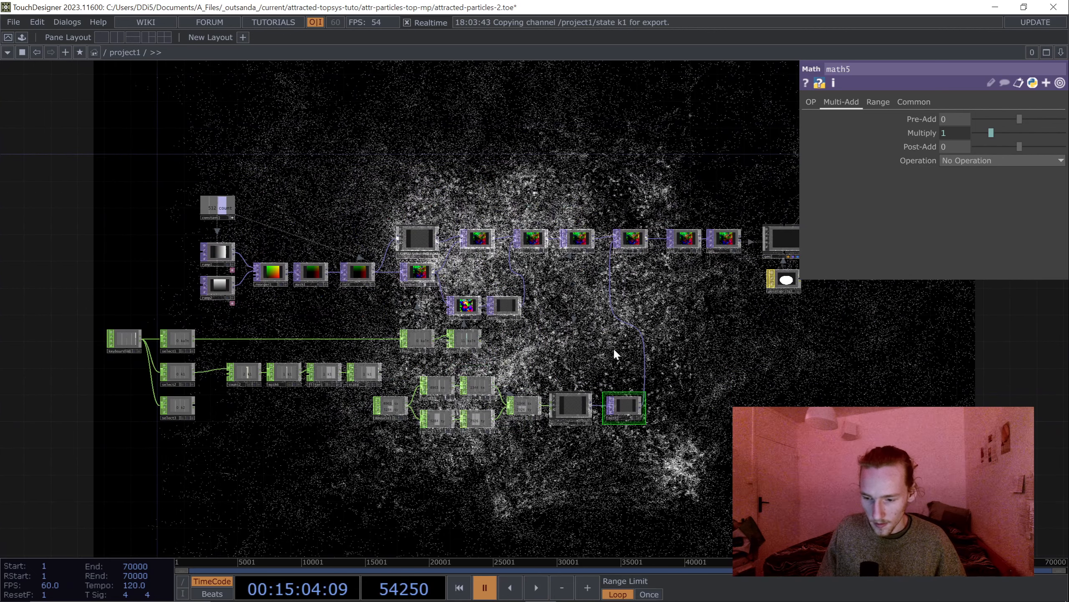
Import the ff_mouse component from the tuto/essentials folder into the network, below the attractor chain.
{"action": "left_click_drag", "start_coordinate": [391, 7], "coordinate": [569, 27]}
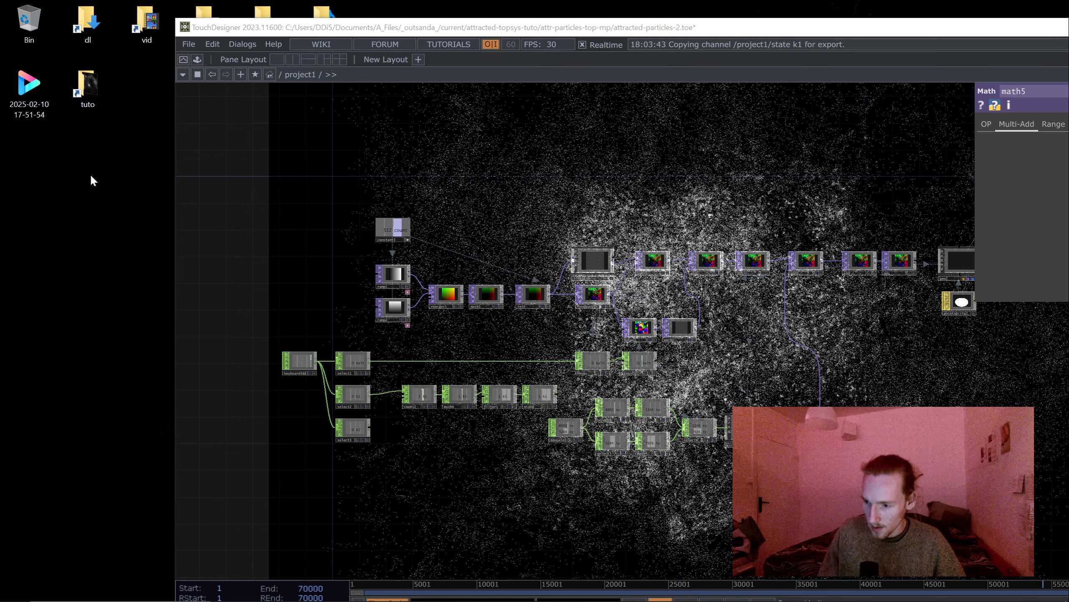
{"action": "left_click", "coordinate": [262, 230]}
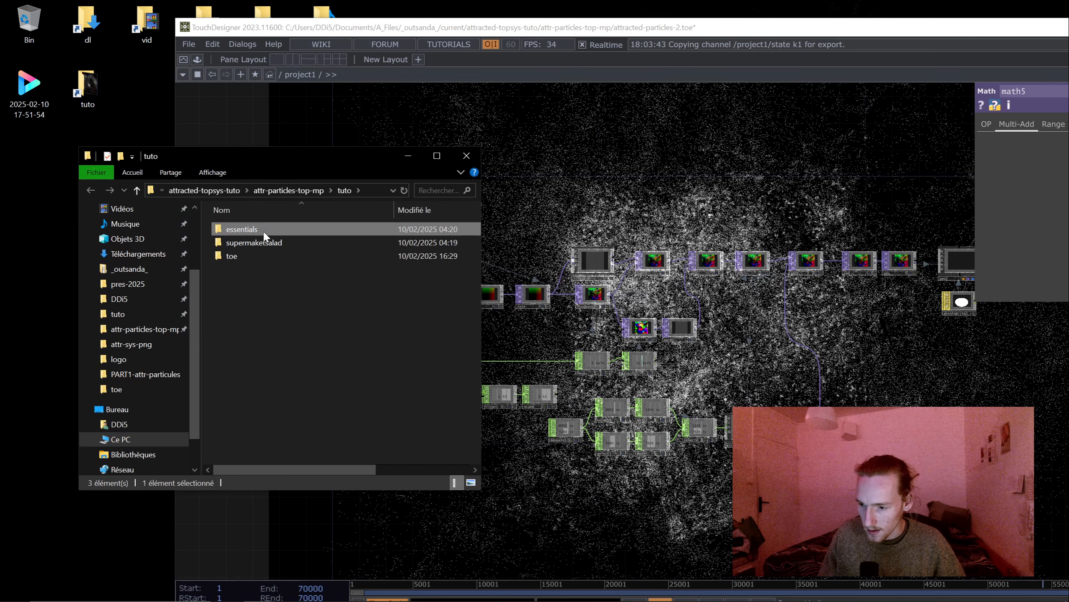
{"action": "double_click", "coordinate": [263, 230]}
{"action": "left_click", "coordinate": [248, 256]}
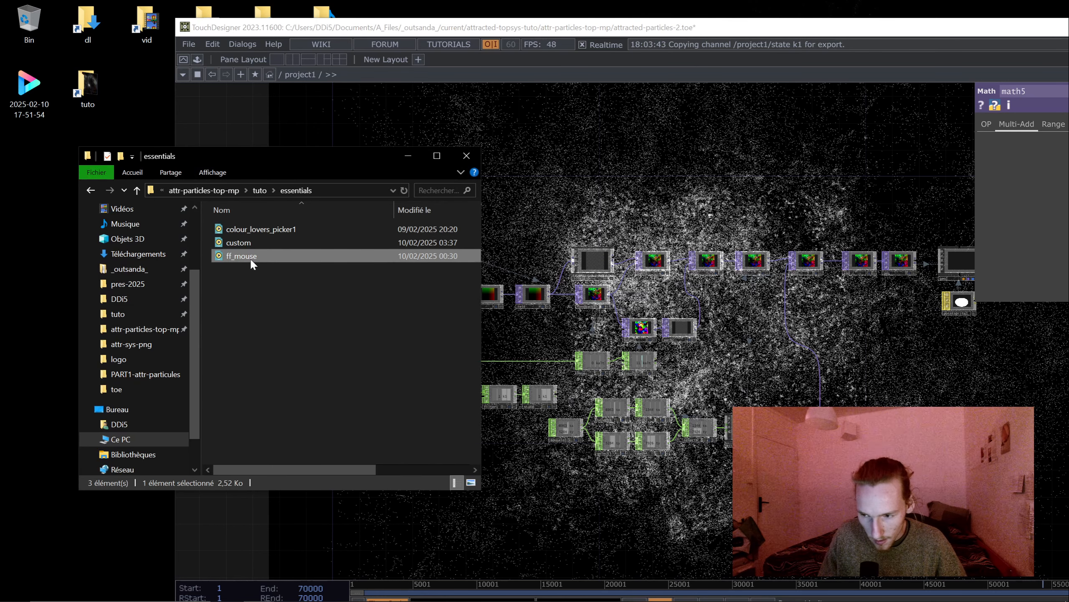
{"action": "left_click_drag", "start_coordinate": [612, 493], "coordinate": [613, 494]}
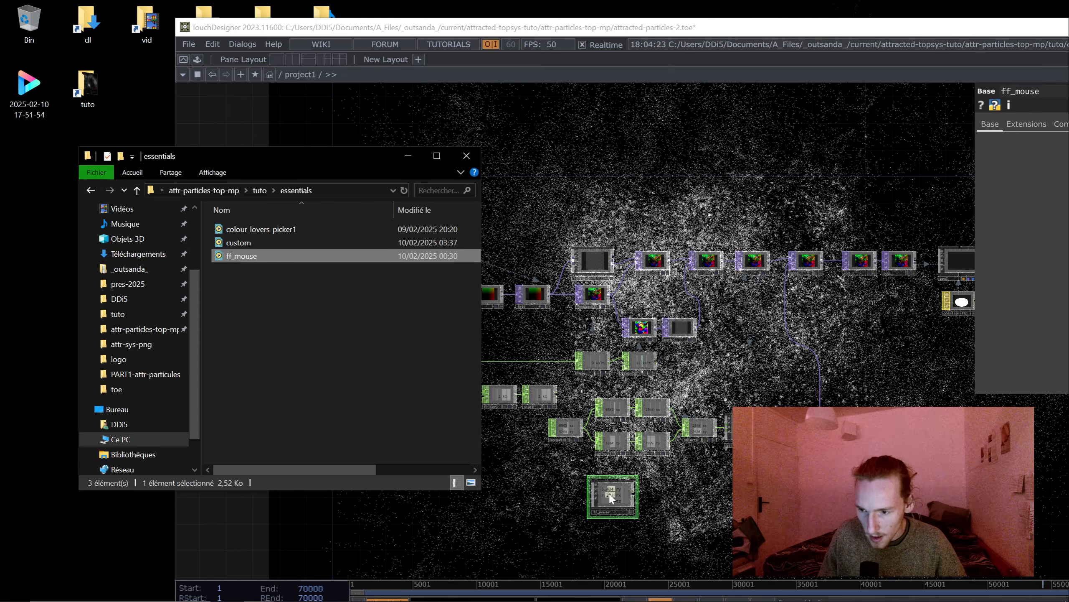
{"action": "left_click_drag", "start_coordinate": [482, 35], "coordinate": [419, 76]}
{"action": "double_click", "coordinate": [419, 76]}
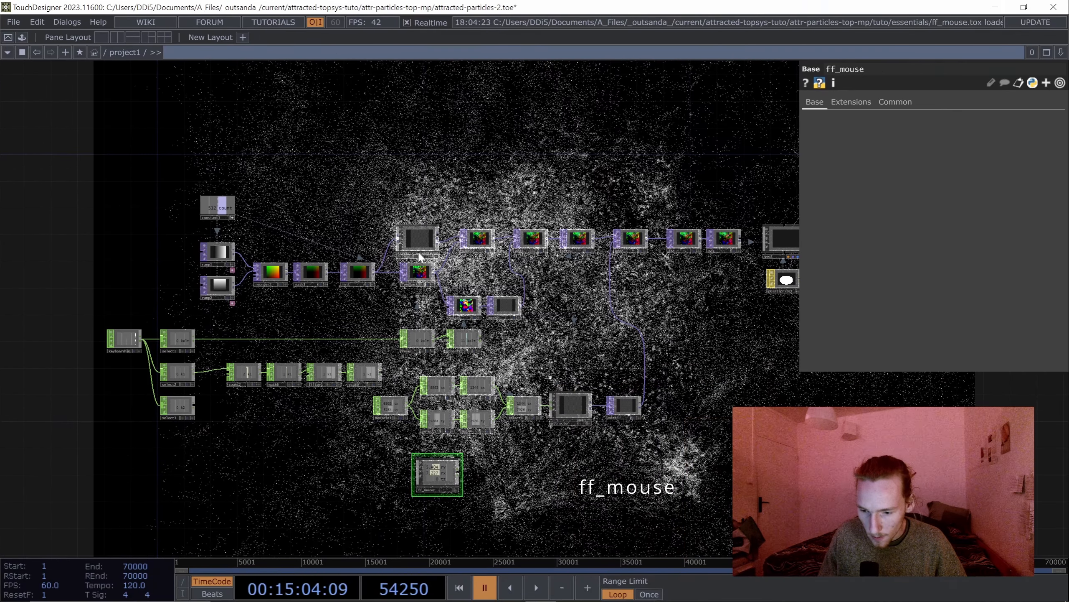
Add a Null CHOP after the ff_mouse component and rename it mouse.
{"action": "scroll", "coordinate": [450, 476], "scroll_direction": "up", "scroll_amount": 3}
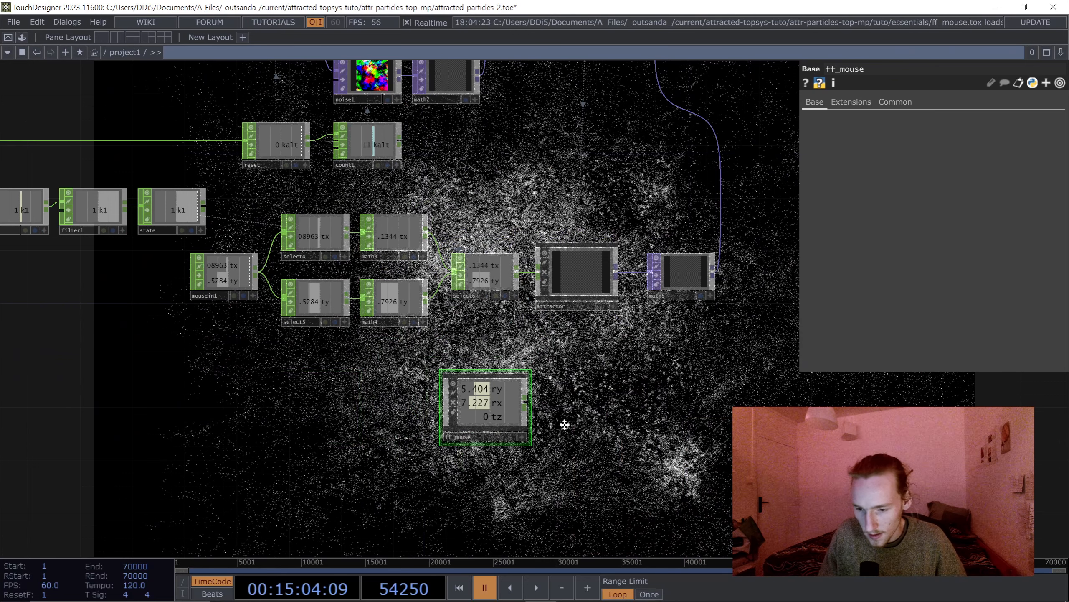
{"action": "left_click_drag", "start_coordinate": [565, 424], "coordinate": [473, 438]}
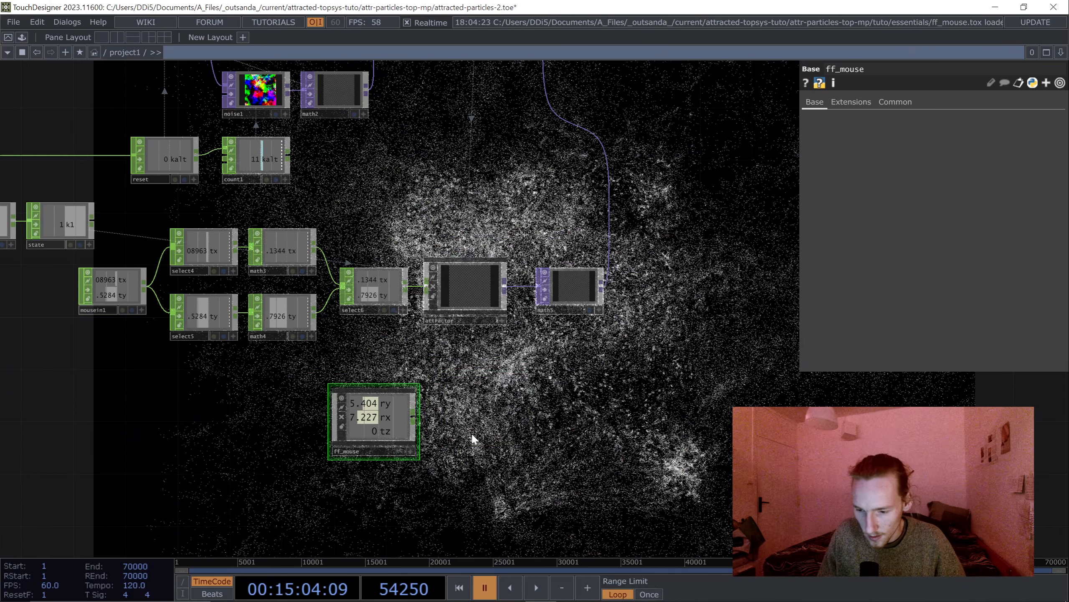
{"action": "left_click", "coordinate": [487, 405]}
{"action": "type", "text": "nuz"}
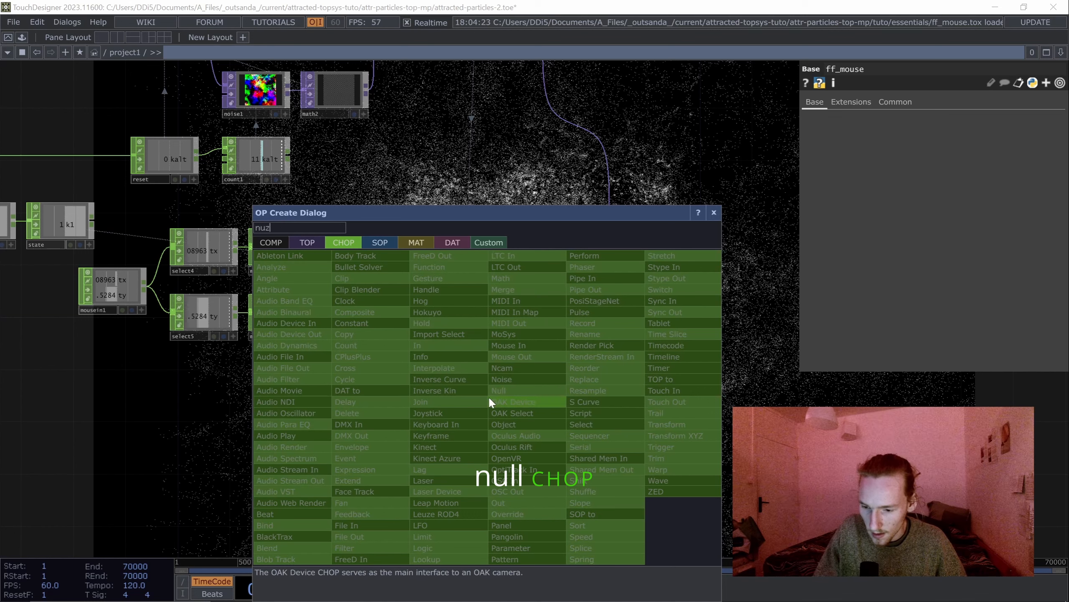
{"action": "left_click", "coordinate": [504, 390]}
{"action": "left_click", "coordinate": [465, 438]}
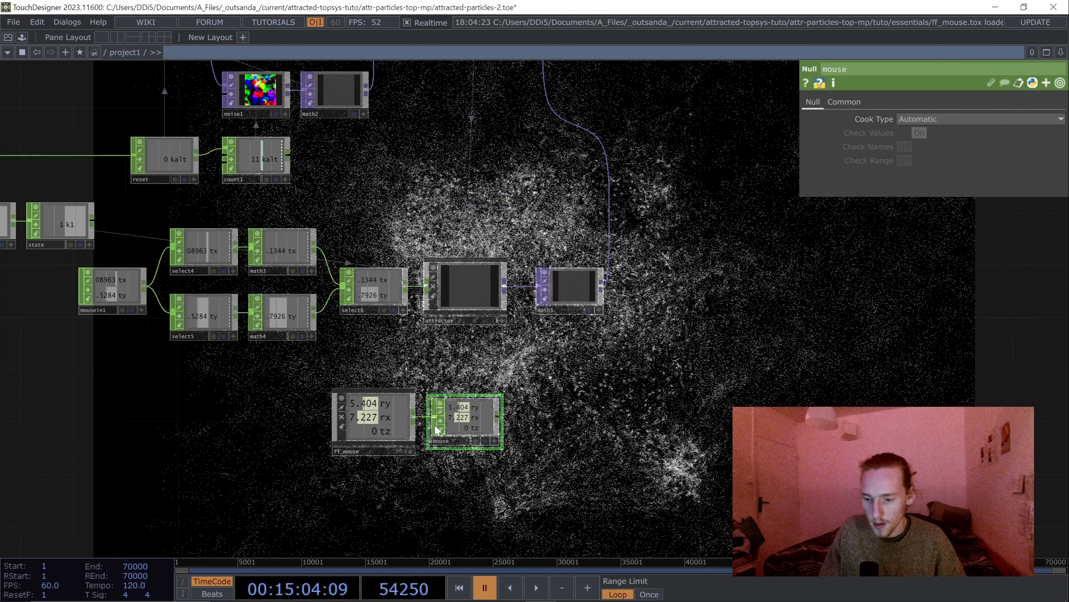
Move ff_mouse and its mouse Null CHOP beside the rendering operators, below pointsprite1.
{"action": "middle_click_drag", "start_coordinate": [488, 424], "coordinate": [649, 445]}
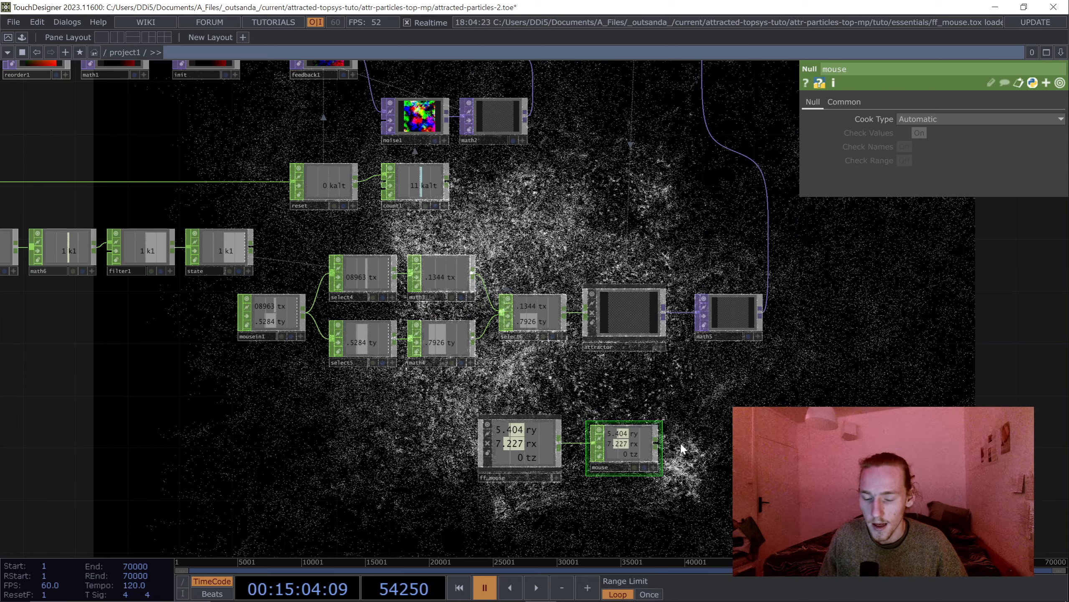
{"action": "scroll", "coordinate": [656, 447], "scroll_direction": "down", "scroll_amount": 3}
{"action": "left_click_drag", "start_coordinate": [703, 433], "coordinate": [468, 469]}
{"action": "left_click_drag", "start_coordinate": [575, 443], "coordinate": [385, 486]}
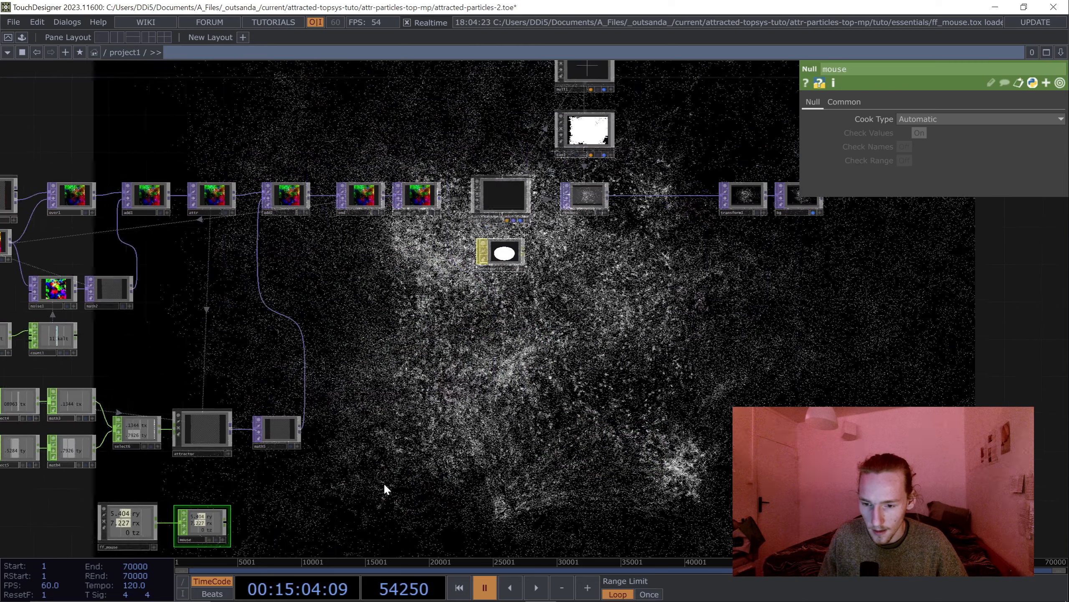
{"action": "scroll", "coordinate": [334, 496], "scroll_direction": "down", "scroll_amount": 2}
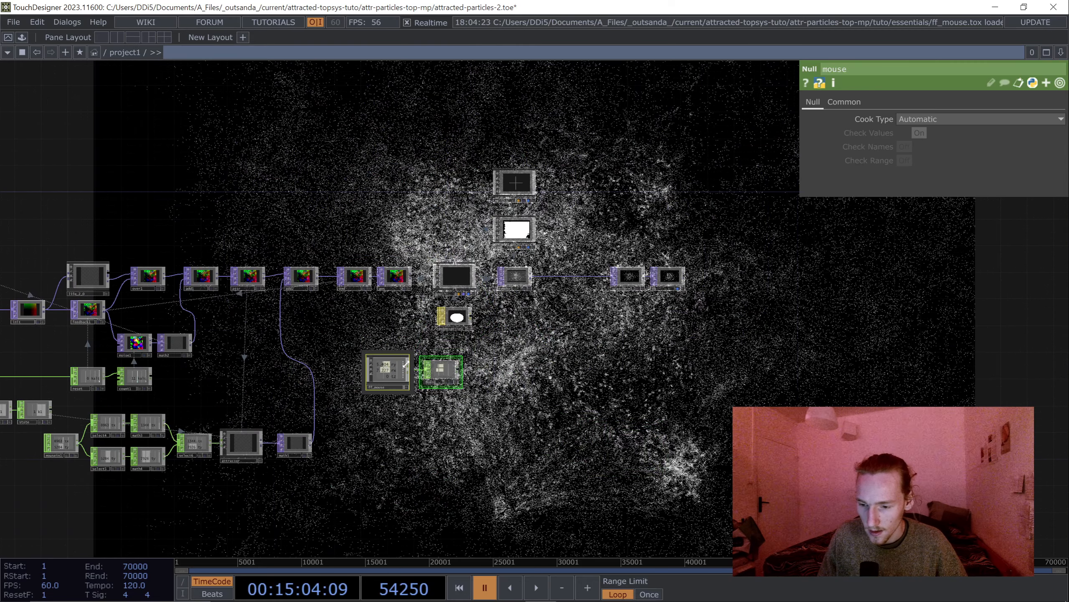
{"action": "scroll", "coordinate": [407, 365], "scroll_direction": "up", "scroll_amount": 2}
Set cam1's Translate Z to the expression op('mouse')['tz'] + 1, using the mouse CHOP's tz channel.
{"action": "left_click", "coordinate": [612, 209]}
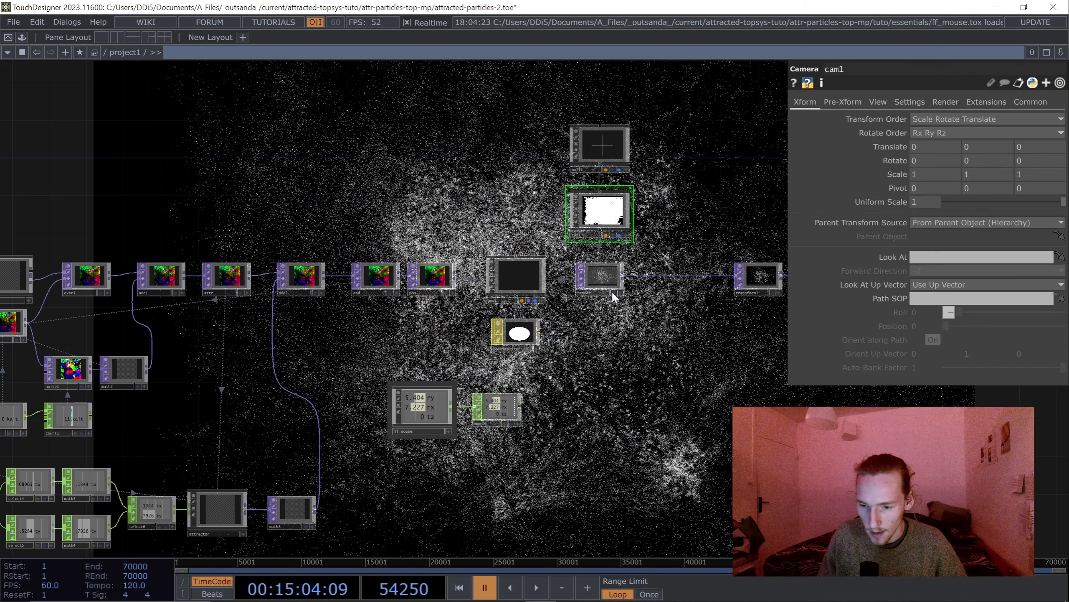
{"action": "scroll", "coordinate": [423, 387], "scroll_direction": "up", "scroll_amount": 2}
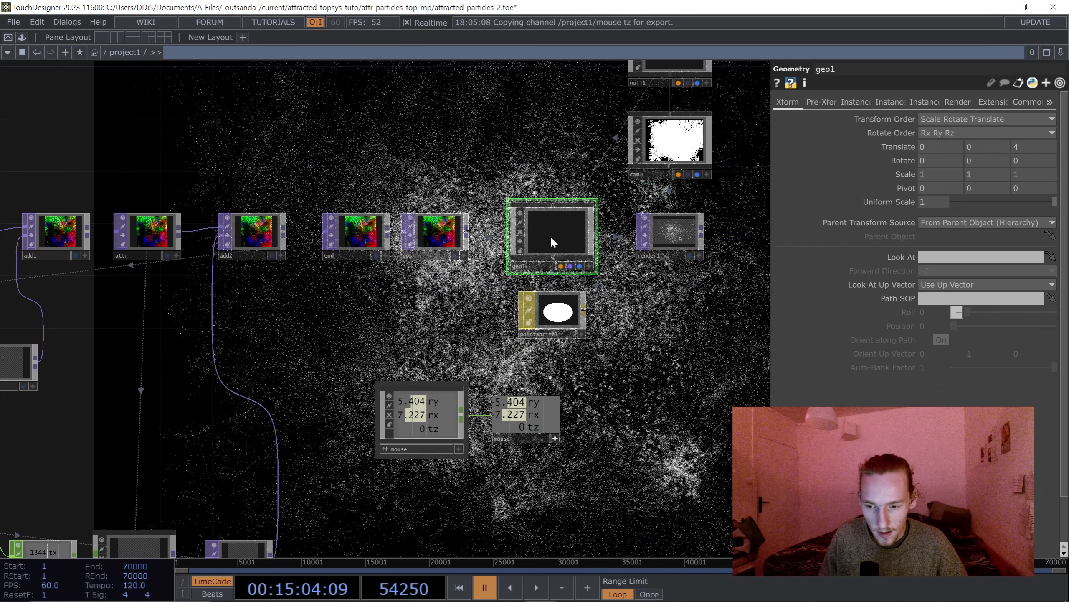
{"action": "left_click", "coordinate": [1049, 146]}
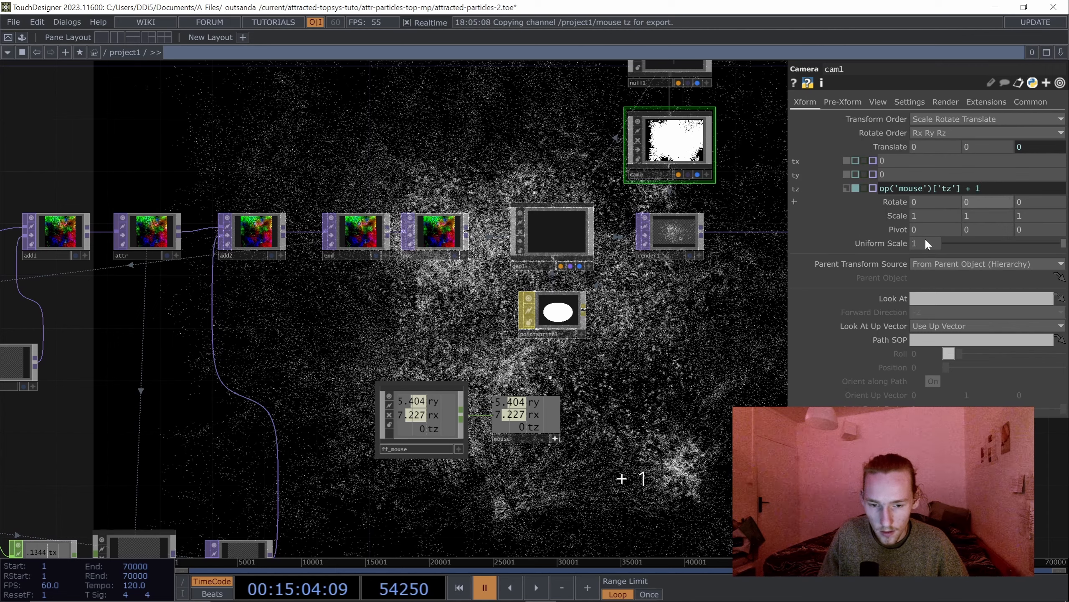
{"action": "key", "text": "Return"}
{"action": "left_click_drag", "start_coordinate": [617, 423], "coordinate": [422, 411]}
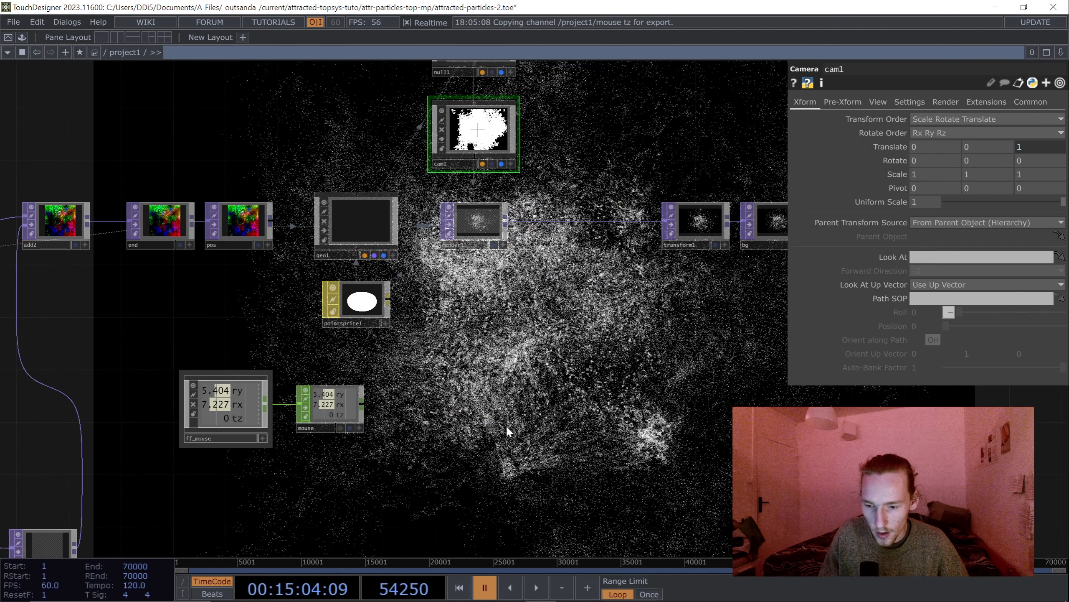
{"action": "left_click_drag", "start_coordinate": [509, 431], "coordinate": [610, 448]}
{"action": "left_click", "coordinate": [1031, 151]}
Drive geo1's Rotate X and Rotate Y with the rx and ry channels of the mouse CHOP.
{"action": "left_click_drag", "start_coordinate": [560, 389], "coordinate": [583, 392]}
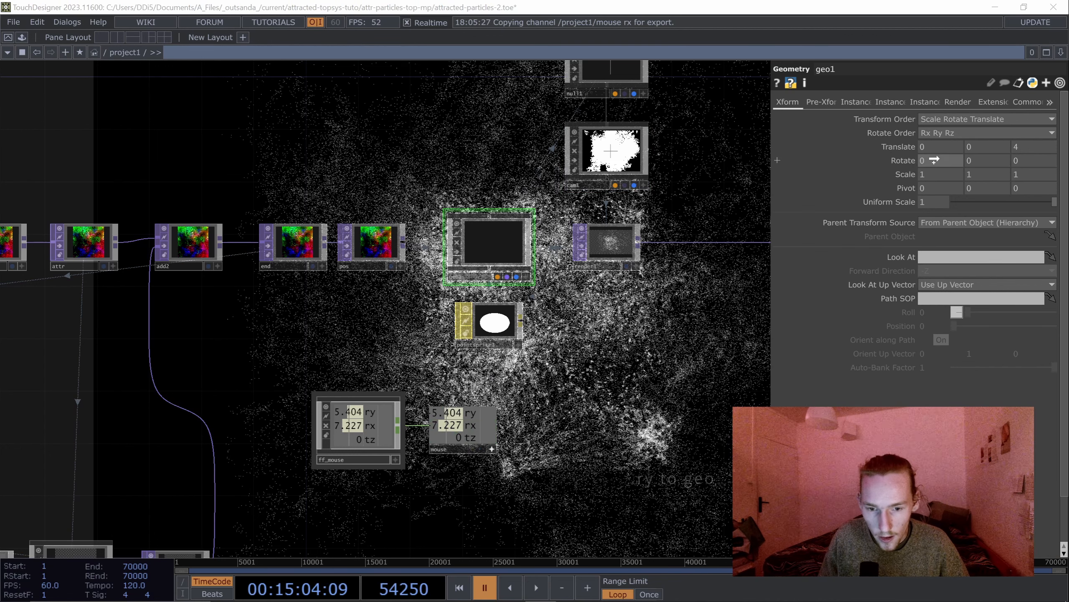
{"action": "left_click_drag", "start_coordinate": [934, 160], "coordinate": [936, 160]}
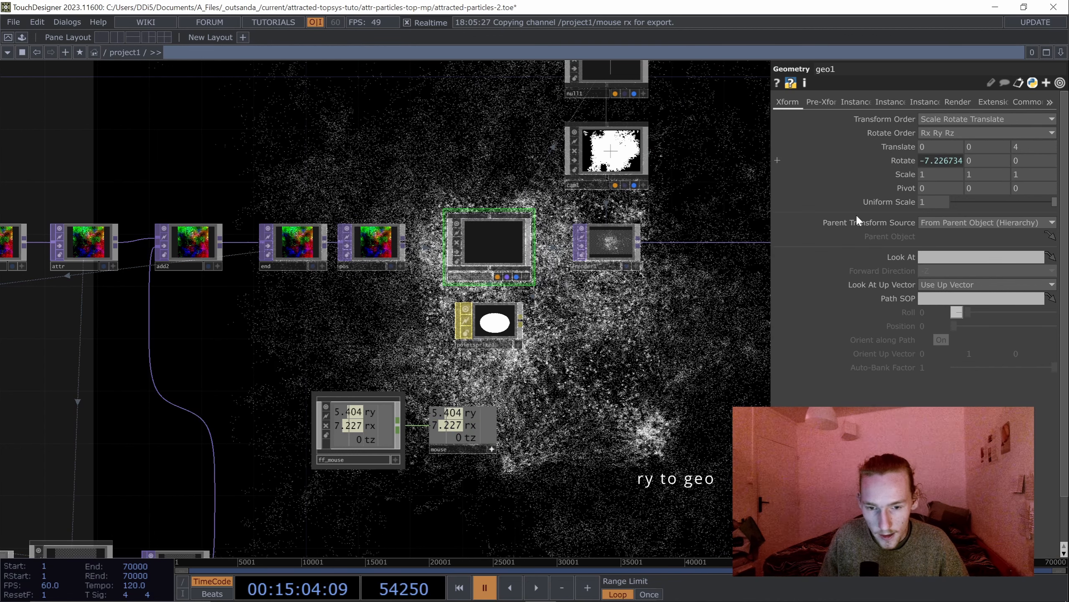
{"action": "left_click", "coordinate": [995, 153]}
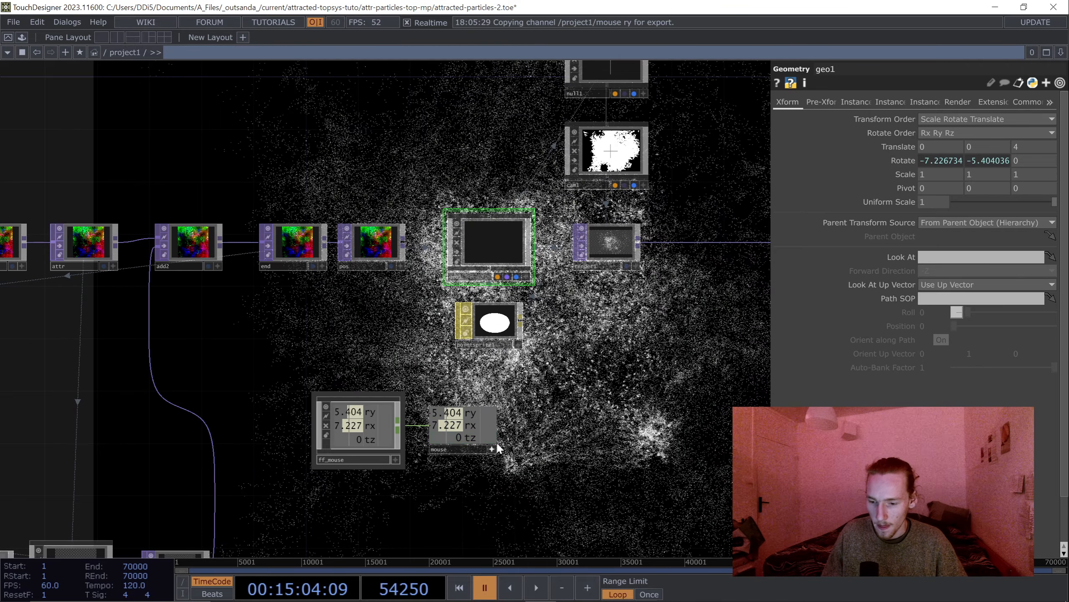
Resume playback and test rotating and zooming the particle system with the mouse, discarding the stray annotation.
{"action": "left_click_drag", "start_coordinate": [520, 522], "coordinate": [546, 454]}
{"action": "left_click_drag", "start_coordinate": [546, 377], "coordinate": [344, 272]}
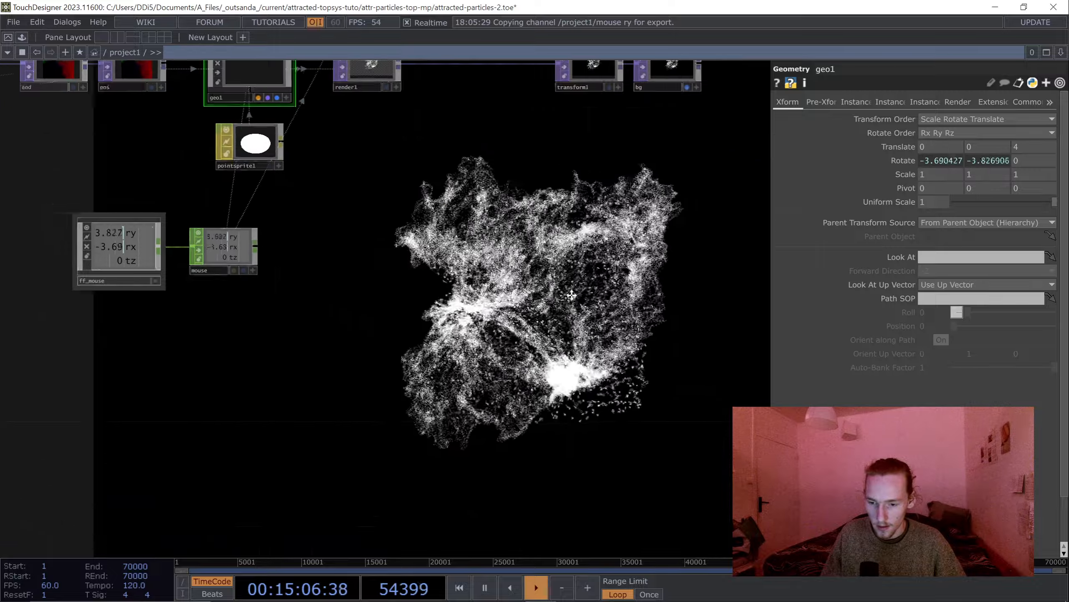
{"action": "left_click_drag", "start_coordinate": [505, 304], "coordinate": [266, 258]}
{"action": "left_click_drag", "start_coordinate": [354, 193], "coordinate": [551, 240]}
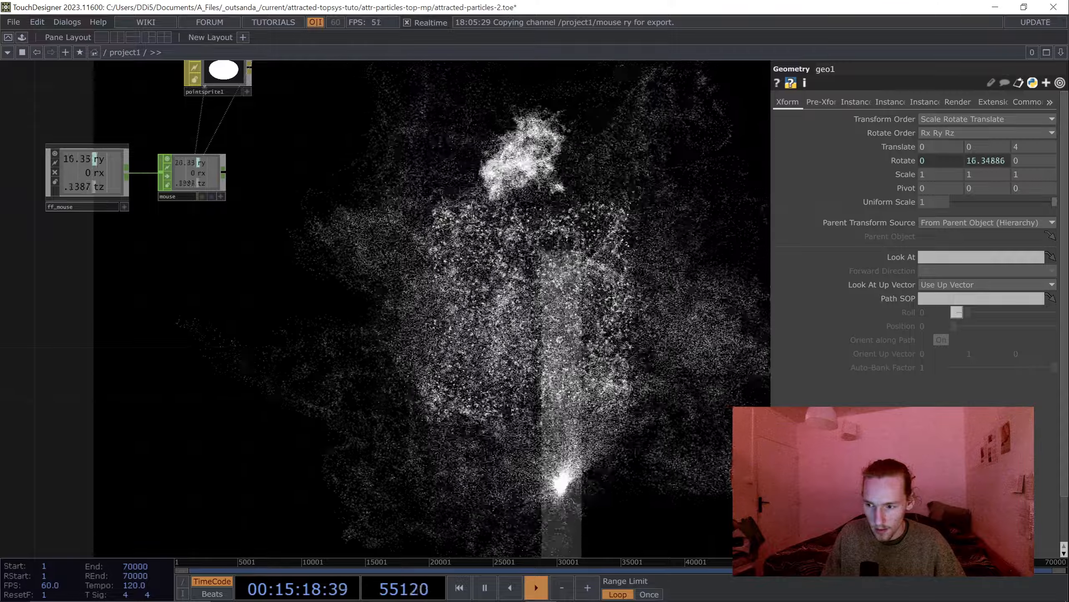
{"action": "key", "text": "shift+a"}
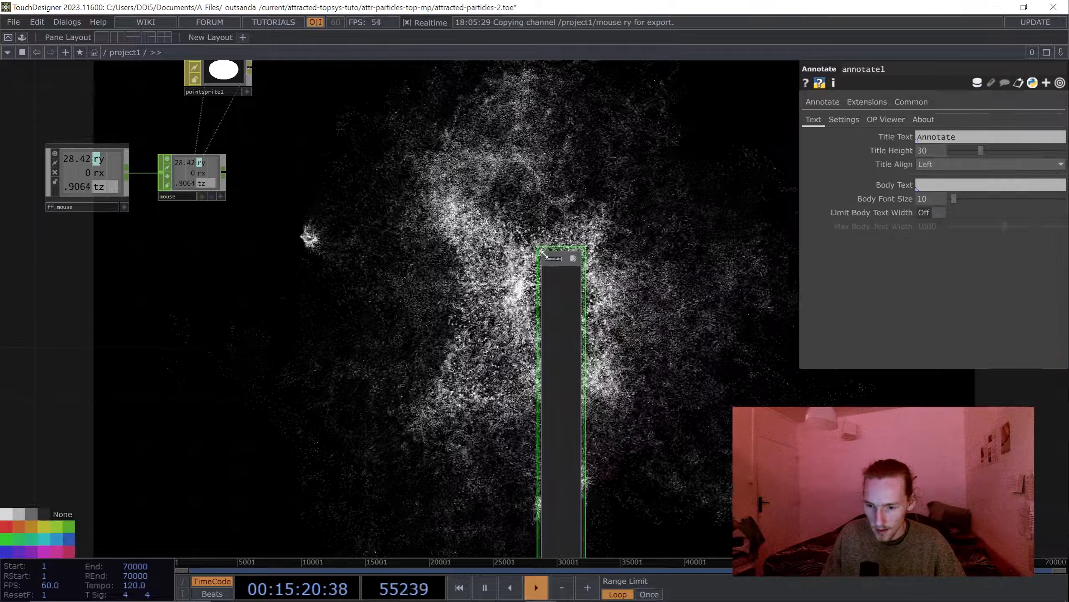
{"action": "left_click", "coordinate": [603, 308]}
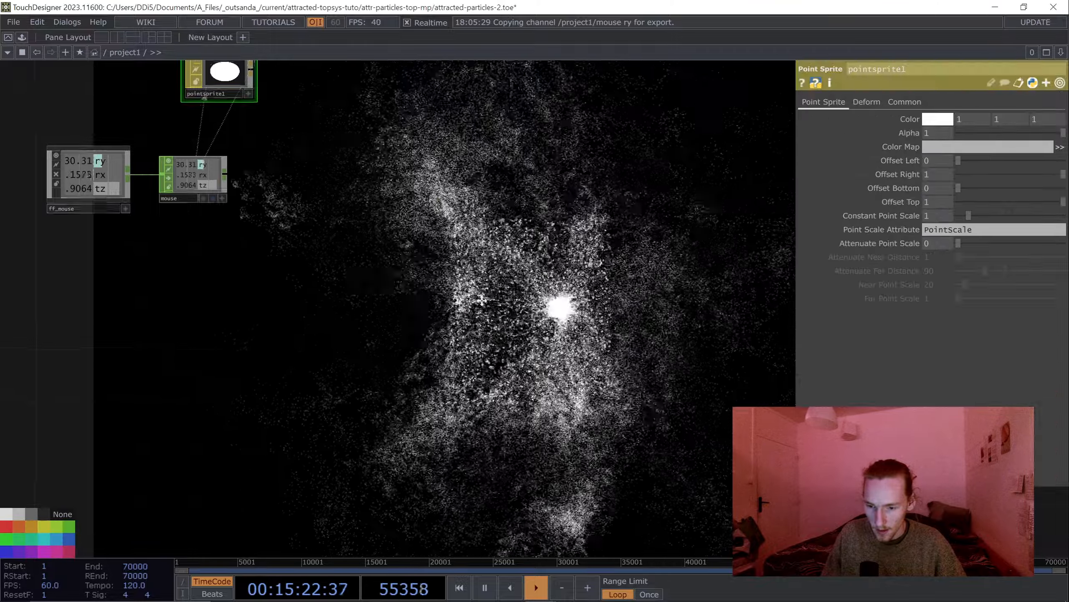
Save the project attracted-particles-2.toe and look over the whole network while the particles play.
{"action": "scroll", "coordinate": [561, 335], "scroll_direction": "down", "scroll_amount": 5}
{"action": "left_click_drag", "start_coordinate": [585, 389], "coordinate": [503, 379]}
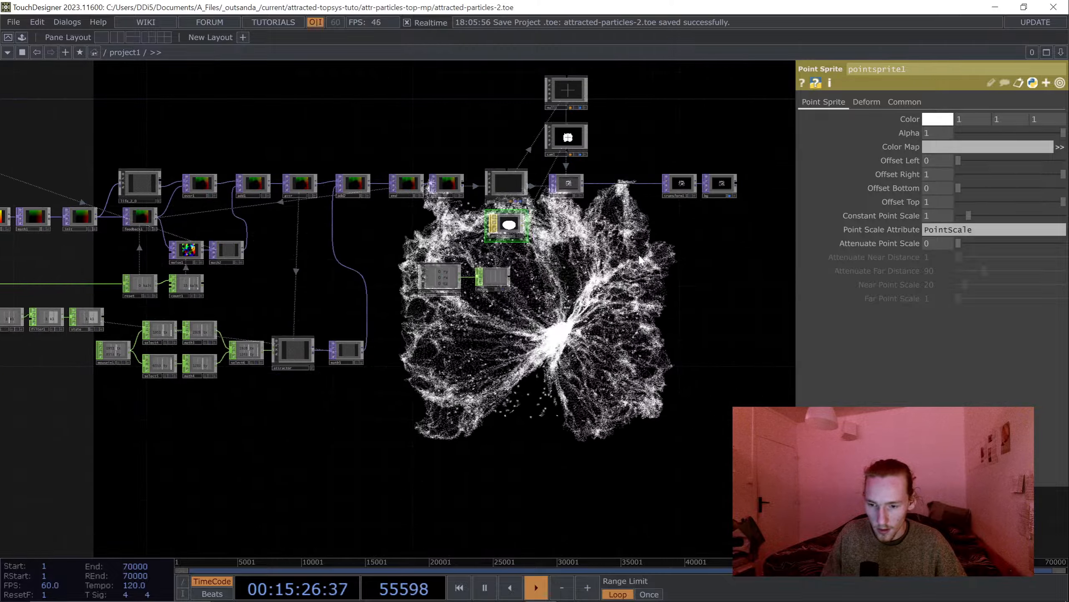
{"action": "left_click_drag", "start_coordinate": [588, 290], "coordinate": [533, 305]}
{"action": "left_click_drag", "start_coordinate": [514, 377], "coordinate": [670, 347]}
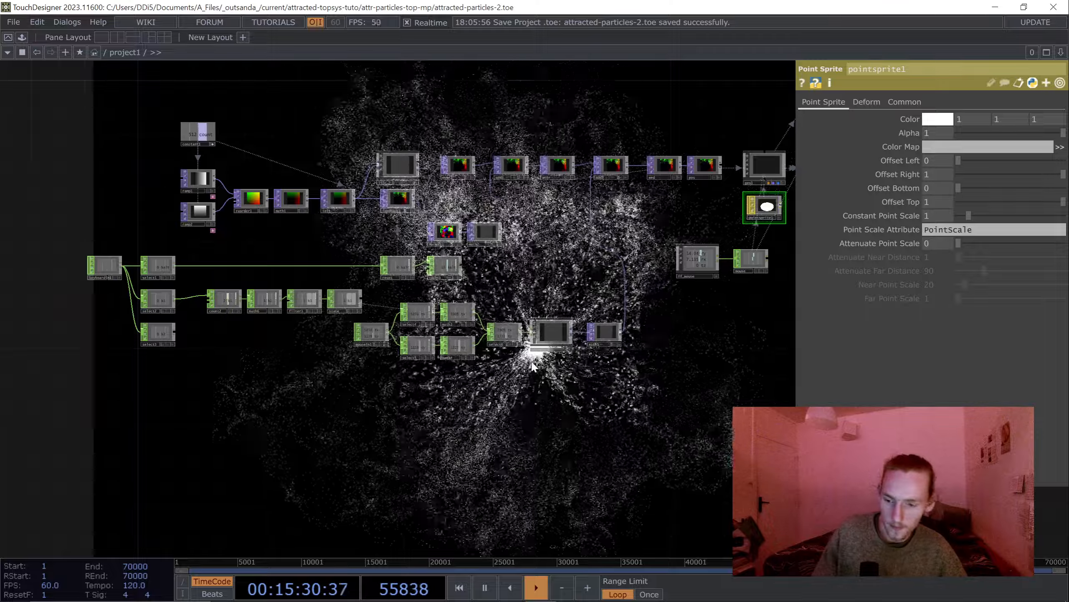
{"action": "left_click_drag", "start_coordinate": [565, 374], "coordinate": [573, 301]}
{"action": "left_click_drag", "start_coordinate": [294, 338], "coordinate": [378, 360]}
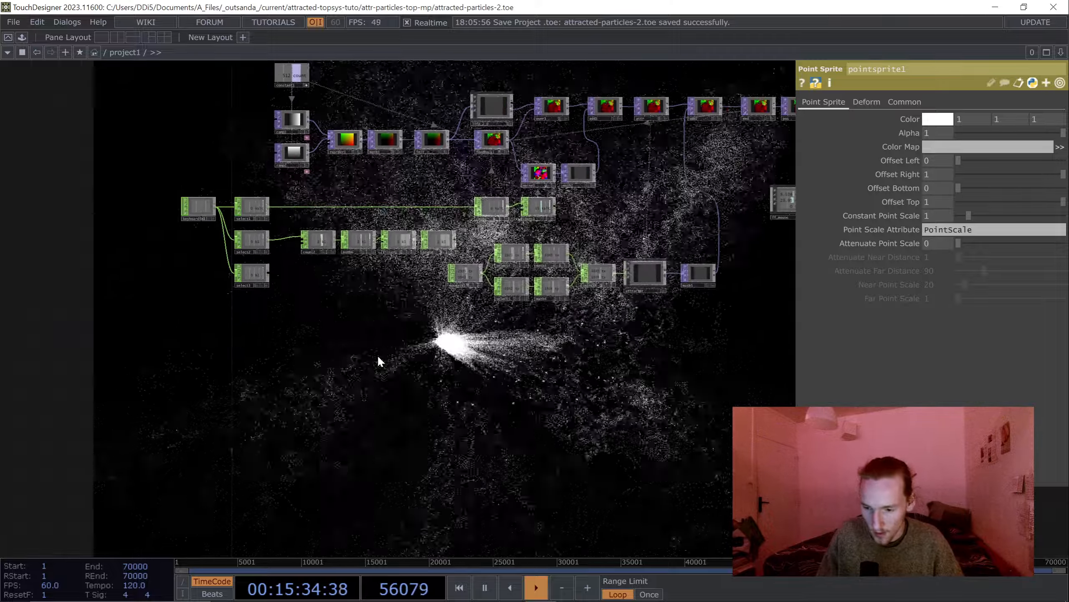
Import the colour_lovers_picker1 component from the essentials folder into the TouchDesigner network.
{"action": "left_click_drag", "start_coordinate": [286, 15], "coordinate": [445, 20]}
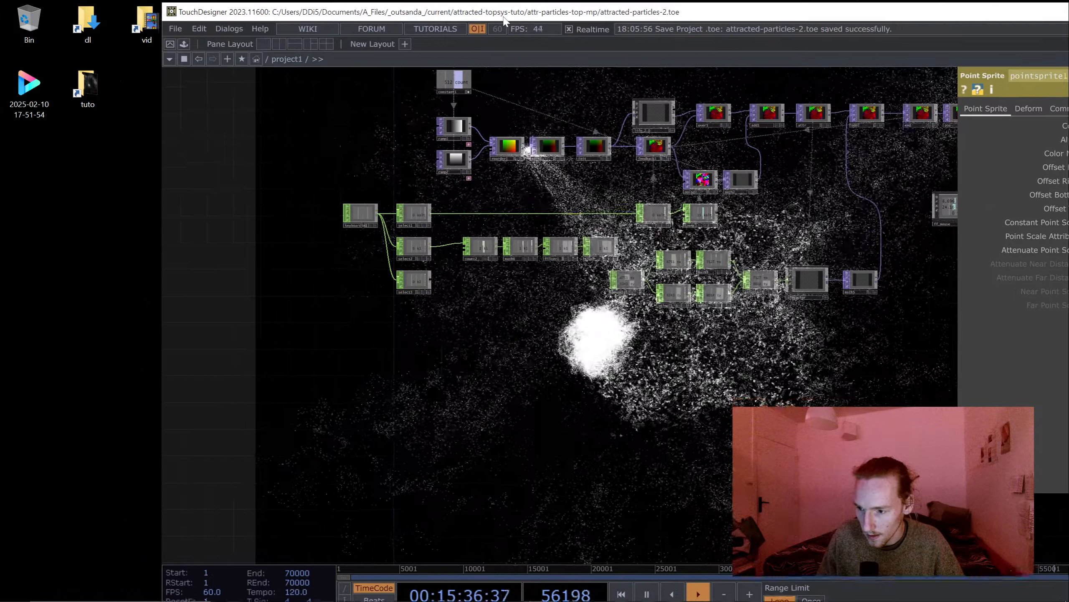
{"action": "key", "text": "alt+Tab"}
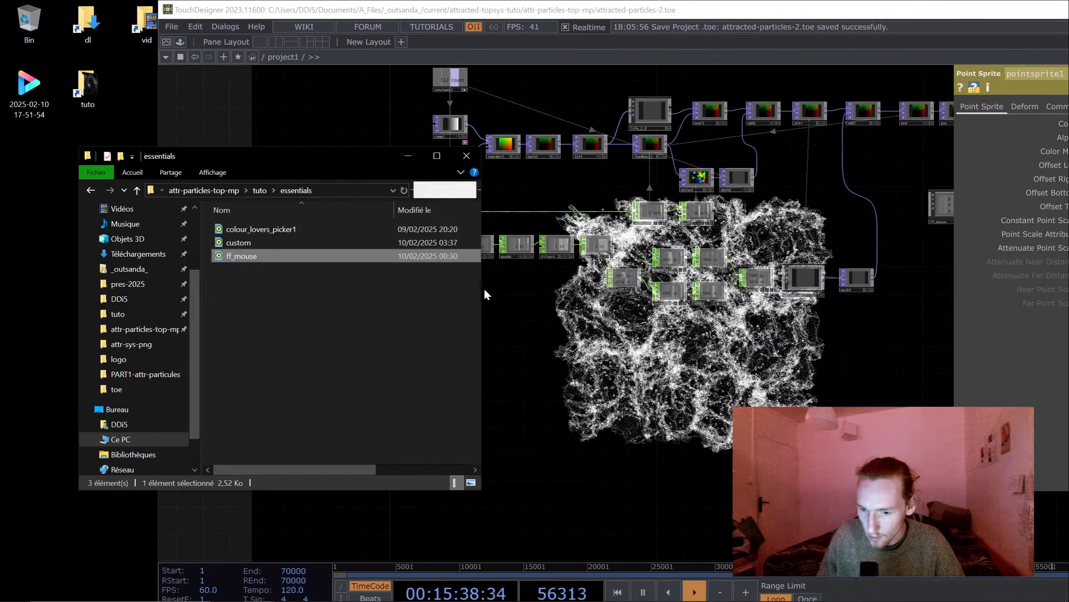
{"action": "left_click", "coordinate": [254, 231]}
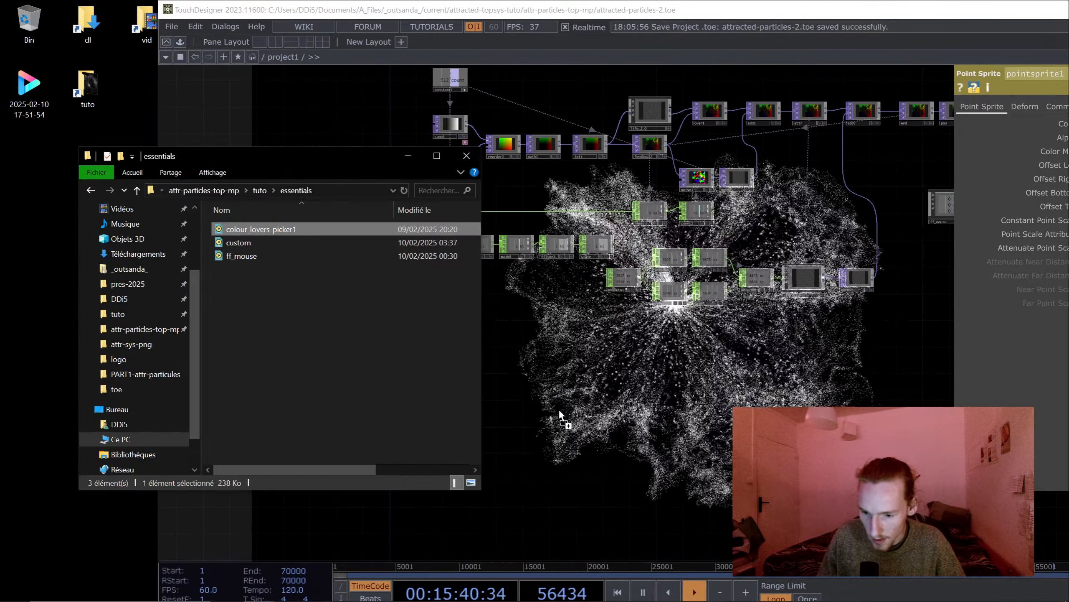
{"action": "left_click_drag", "start_coordinate": [558, 409], "coordinate": [528, 399]}
{"action": "key", "text": "alt+Tab"}
{"action": "key", "text": "alt+Tab"}
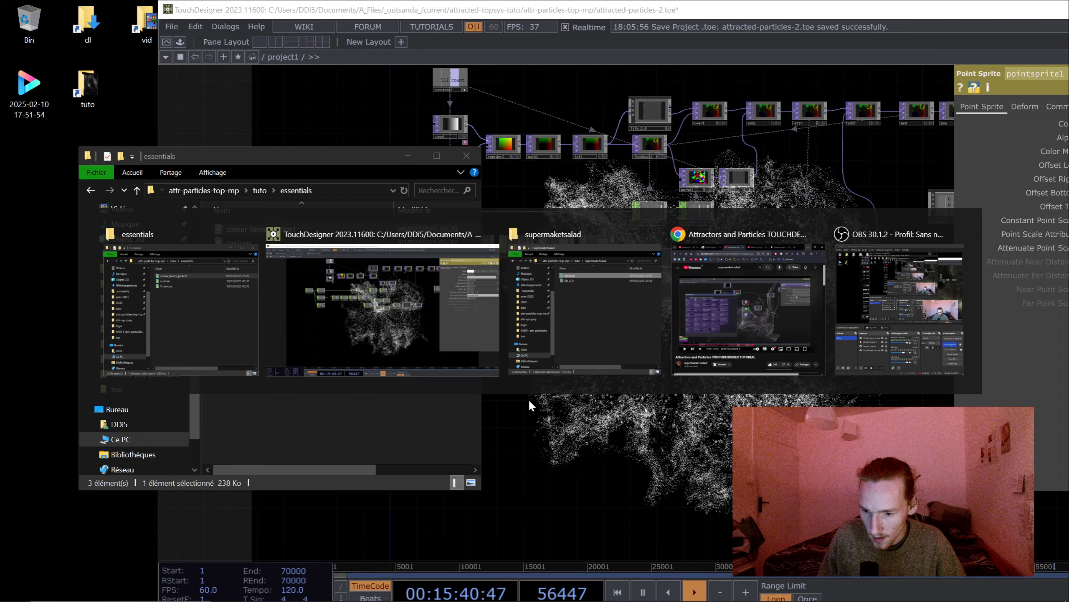
View the Colour Lover Palette Picker asset page in the browser, then clear the other windows and return to a maximized TouchDesigner.
{"action": "key", "text": "alt+Tab"}
{"action": "left_click", "coordinate": [262, 71]}
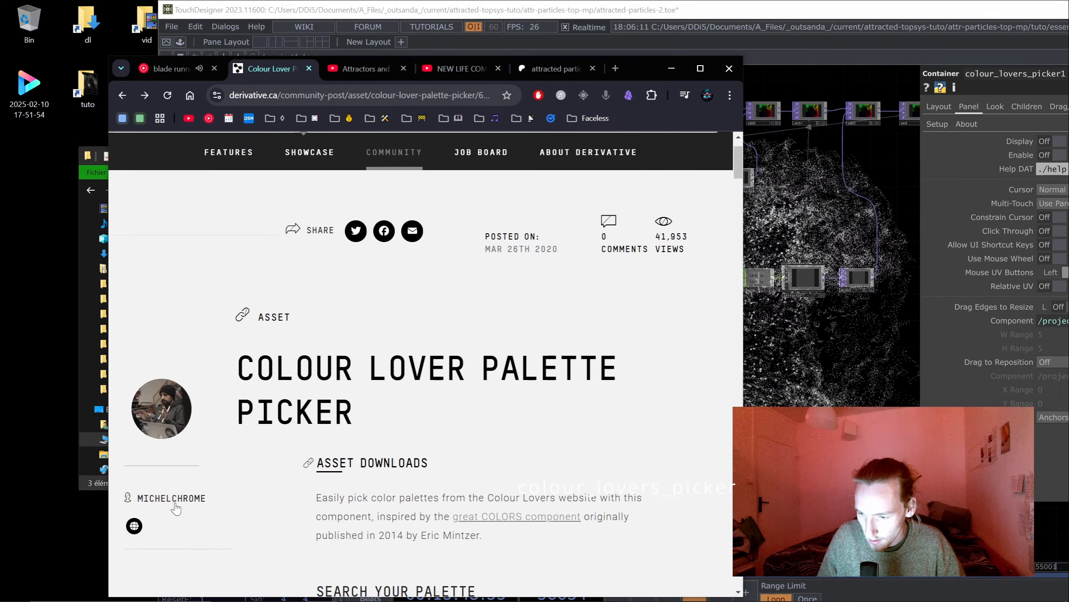
{"action": "left_click", "coordinate": [665, 69]}
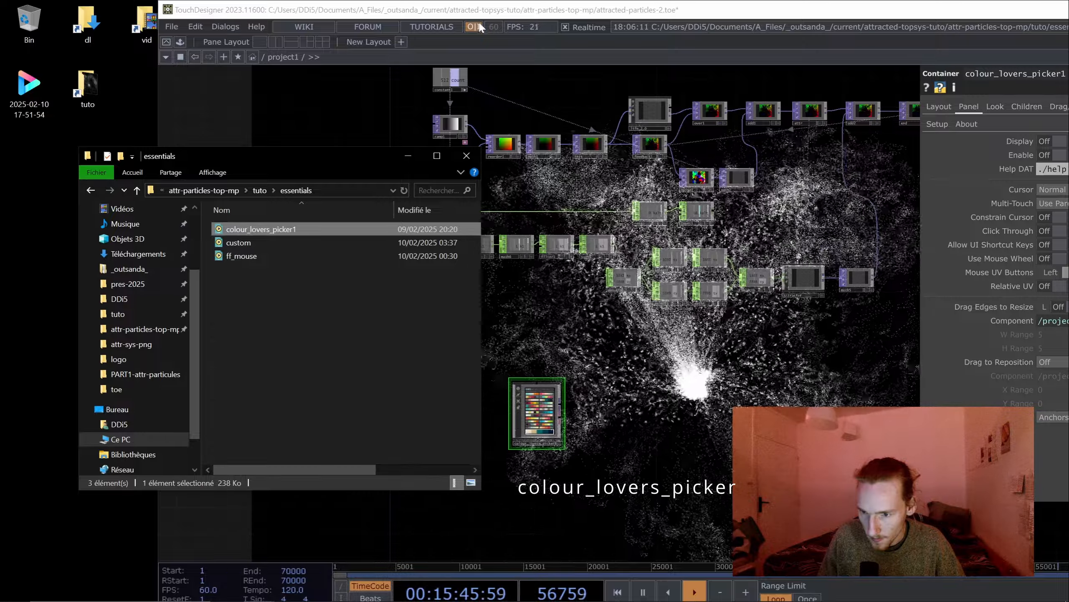
{"action": "left_click", "coordinate": [408, 156]}
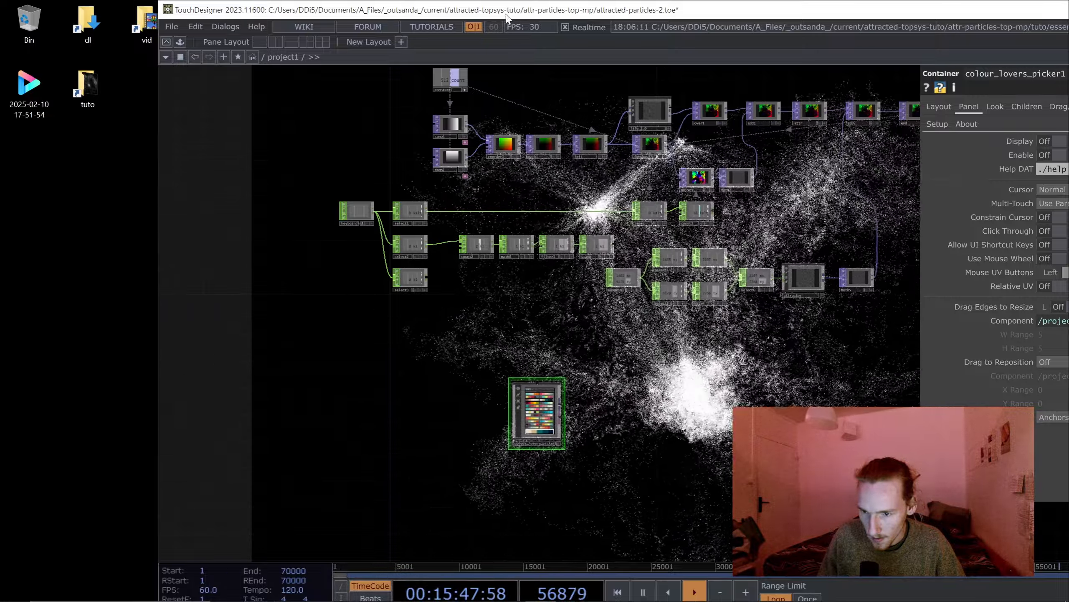
{"action": "double_click", "coordinate": [506, 11]}
Make the colour_lovers_picker1 viewer active and place a beige-teal-navy palette and a cream-brown-red palette in the network.
{"action": "scroll", "coordinate": [392, 394], "scroll_direction": "up", "scroll_amount": 5}
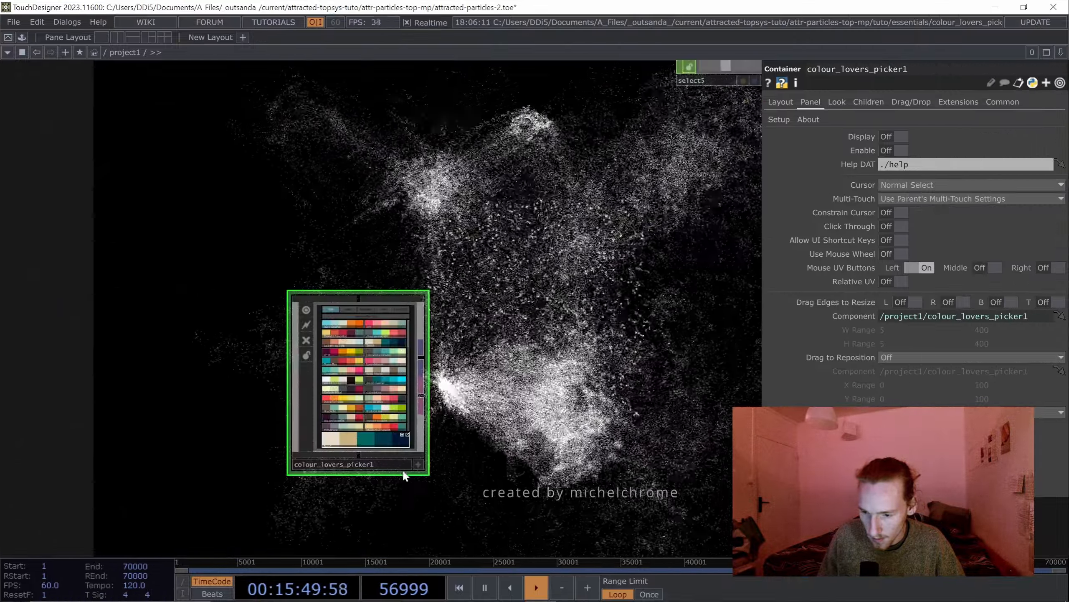
{"action": "scroll", "coordinate": [189, 407], "scroll_direction": "down", "scroll_amount": 2}
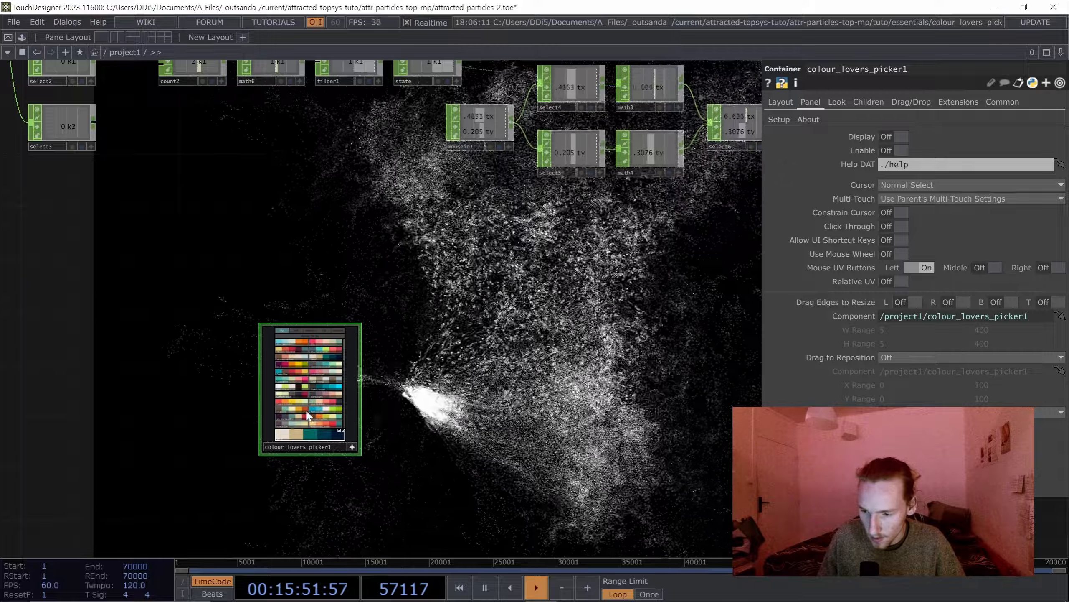
{"action": "left_click_drag", "start_coordinate": [494, 358], "coordinate": [495, 357]}
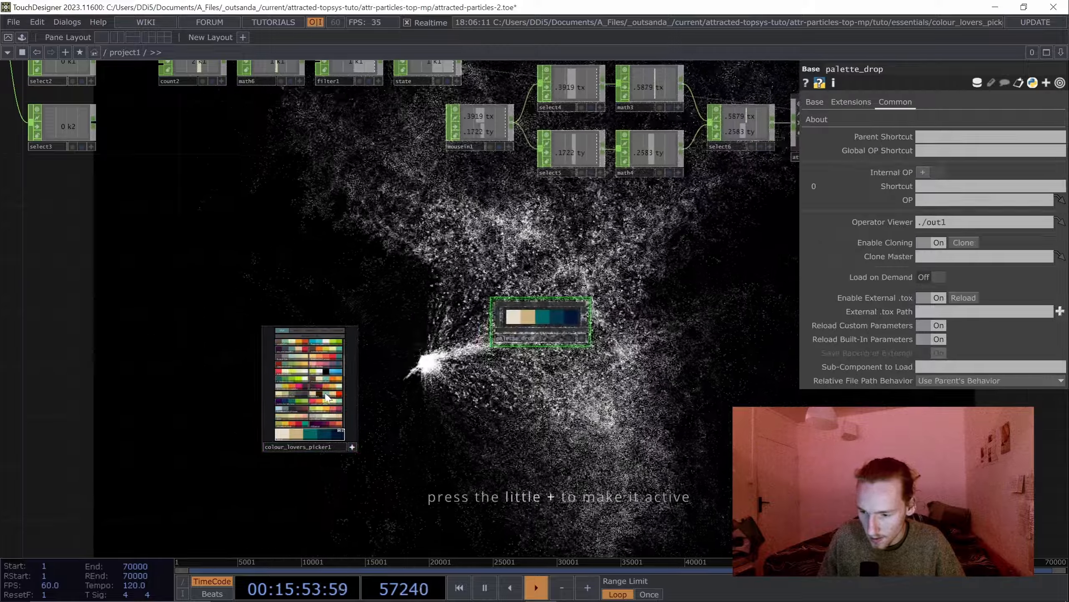
{"action": "left_click_drag", "start_coordinate": [313, 439], "coordinate": [459, 399]}
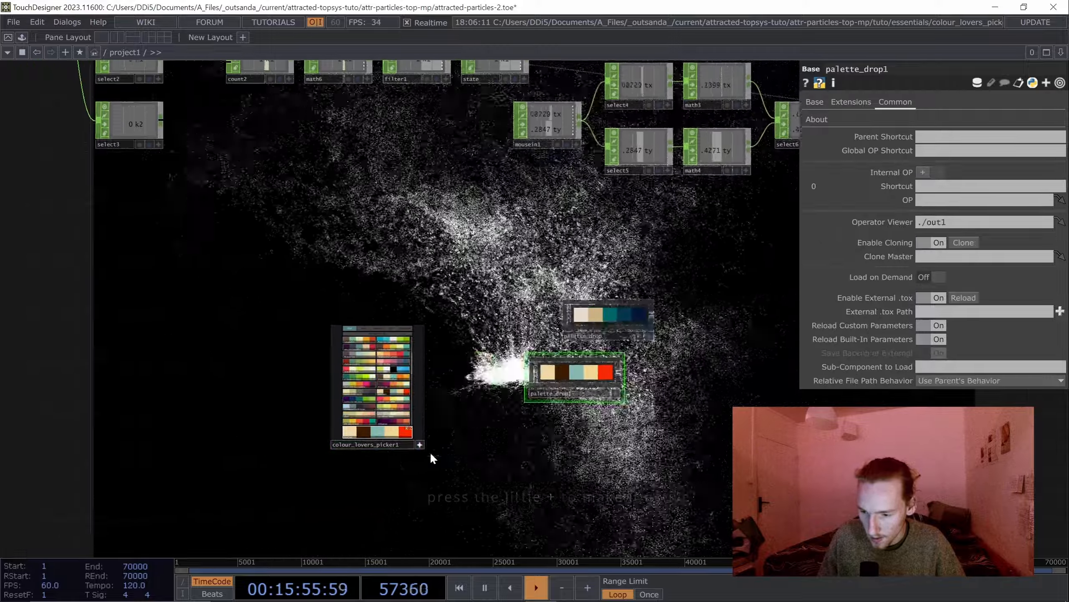
Switch the palette picker to another category and place its orange-yellow-green palette in the network.
{"action": "scroll", "coordinate": [446, 417], "scroll_direction": "up", "scroll_amount": 2}
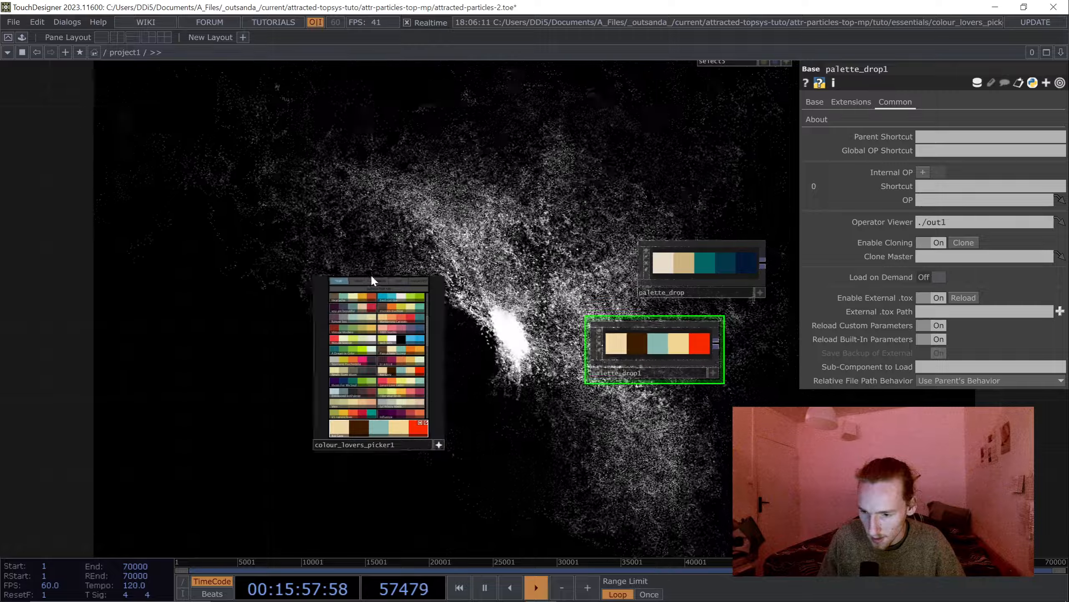
{"action": "left_click", "coordinate": [377, 281]}
{"action": "left_click", "coordinate": [353, 349]}
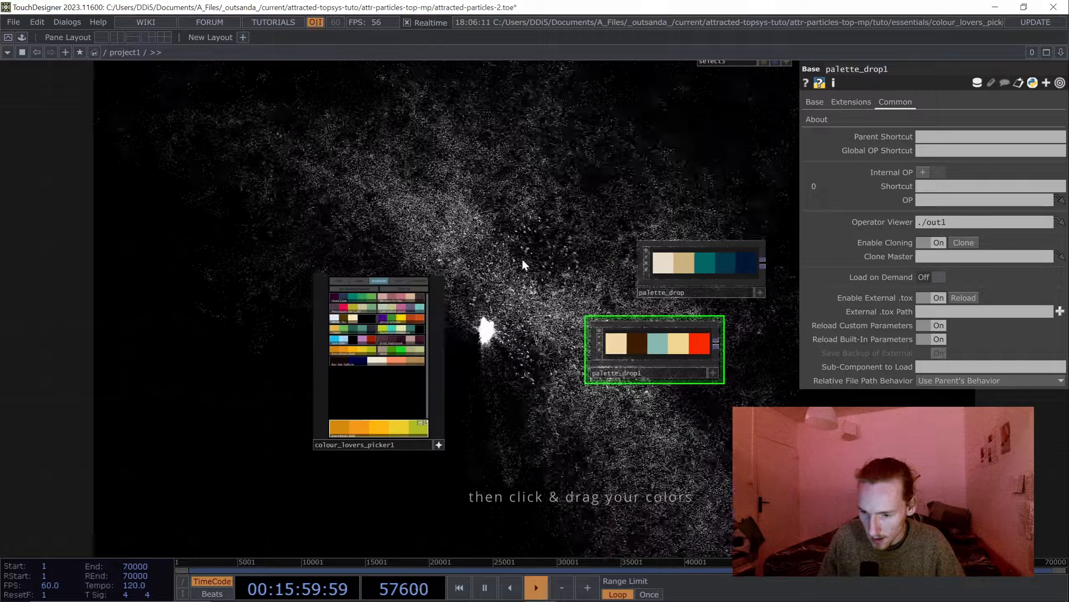
{"action": "left_click_drag", "start_coordinate": [377, 427], "coordinate": [555, 198]}
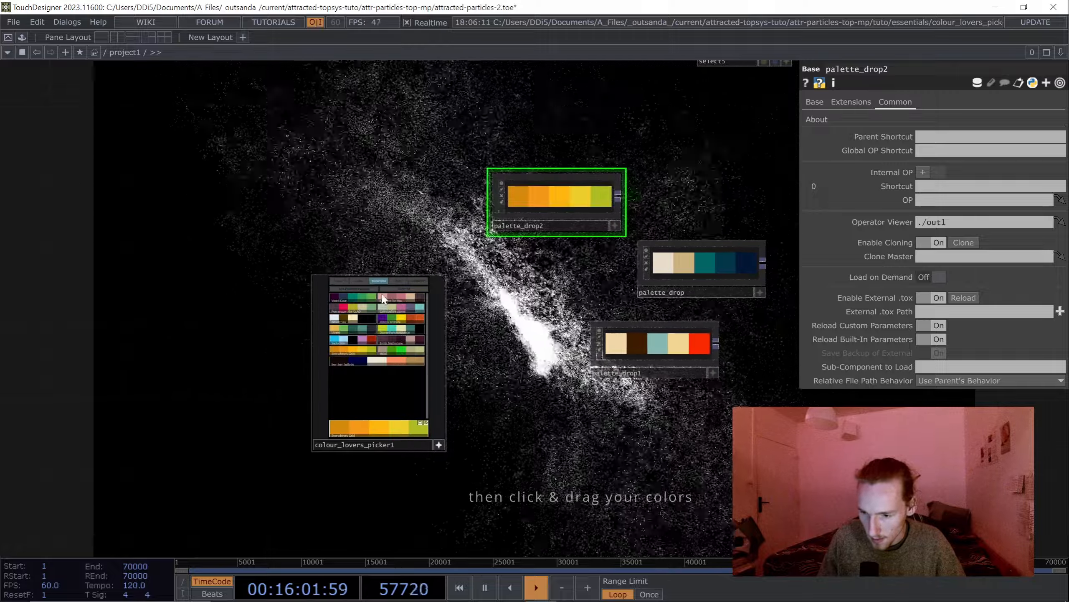
Browse the picker's other palette categories, place a dark brown-to-teal palette in the network and deactivate the picker's viewer.
{"action": "left_click", "coordinate": [345, 280]}
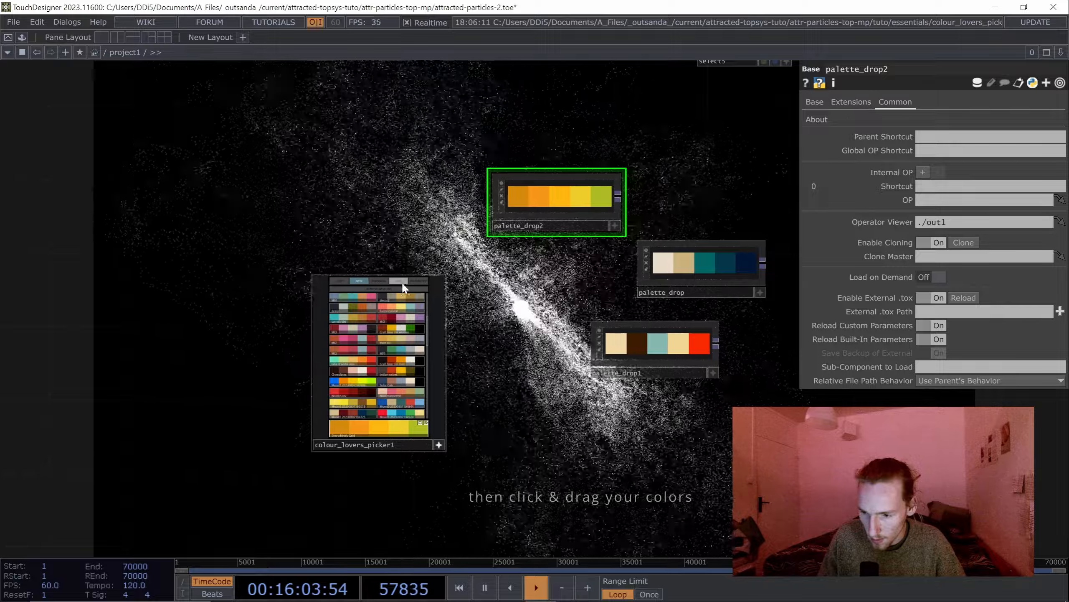
{"action": "left_click", "coordinate": [397, 281]}
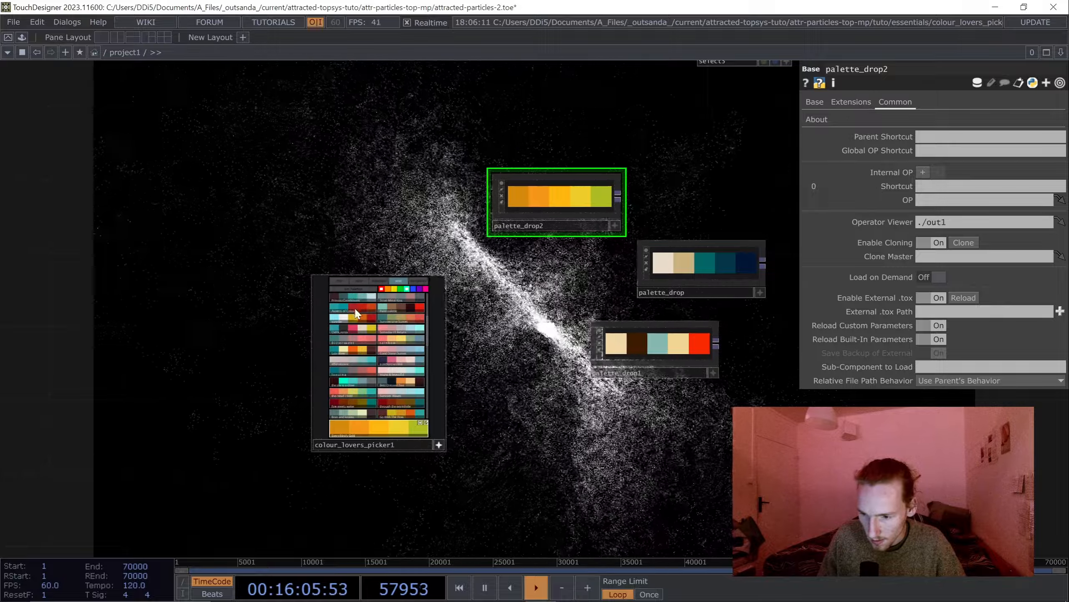
{"action": "left_click", "coordinate": [357, 297]}
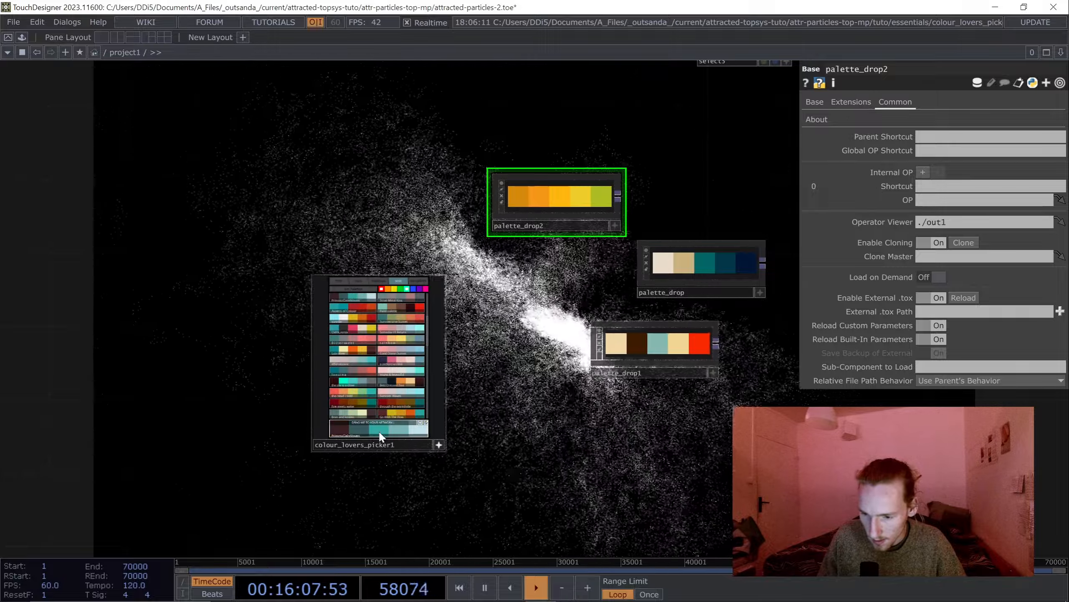
{"action": "left_click_drag", "start_coordinate": [379, 430], "coordinate": [652, 366]}
{"action": "left_click", "coordinate": [438, 445]}
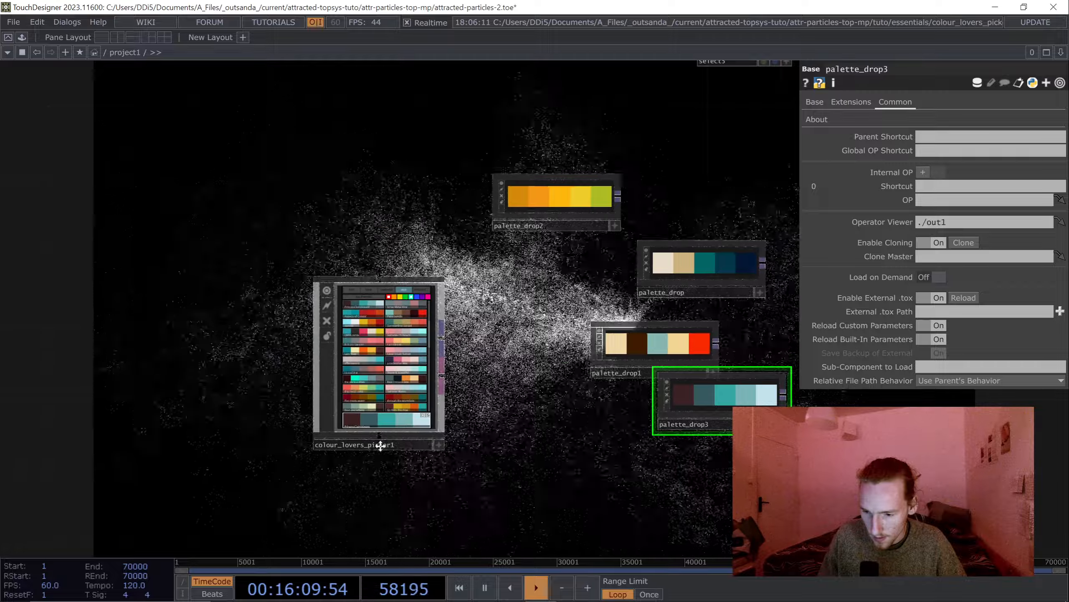
Arrange the four palette components in a vertical column beside colour_lovers_picker1, with the orange-yellow one uppermost.
{"action": "left_click_drag", "start_coordinate": [377, 456], "coordinate": [194, 447]}
{"action": "left_click_drag", "start_coordinate": [551, 397], "coordinate": [464, 450]}
{"action": "left_click_drag", "start_coordinate": [461, 353], "coordinate": [442, 384]}
{"action": "left_click_drag", "start_coordinate": [517, 269], "coordinate": [451, 308]}
{"action": "left_click_drag", "start_coordinate": [349, 202], "coordinate": [423, 230]}
{"action": "left_click_drag", "start_coordinate": [145, 415], "coordinate": [254, 343]}
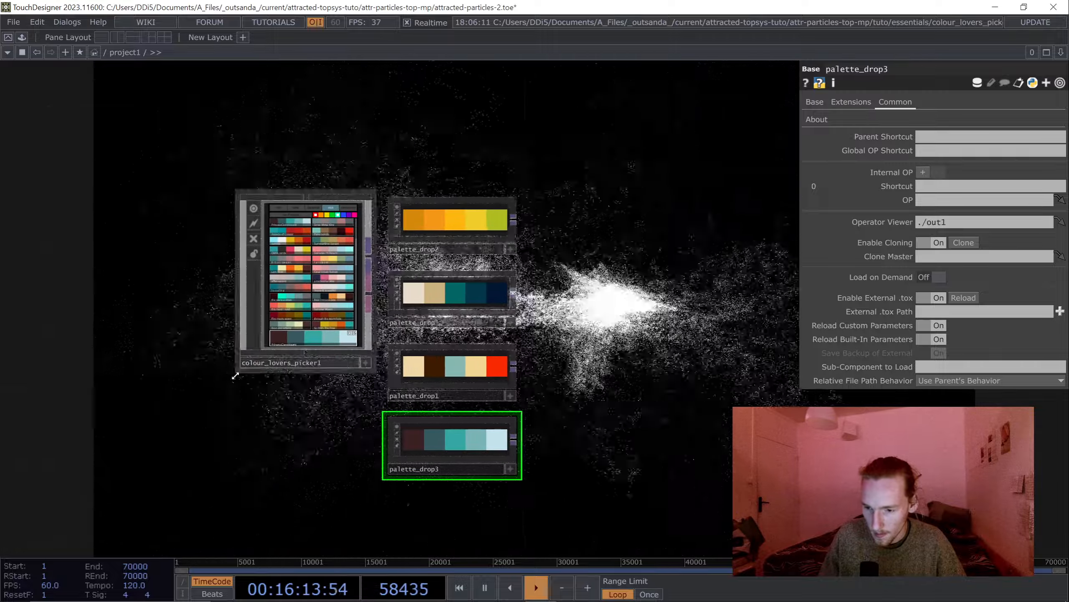
Add a Switch TOP after the orange-yellow palette and wire all four palettes into it from the uppermost down.
{"action": "scroll", "coordinate": [235, 376], "scroll_direction": "down", "scroll_amount": 5}
{"action": "left_click_drag", "start_coordinate": [418, 328], "coordinate": [406, 424]}
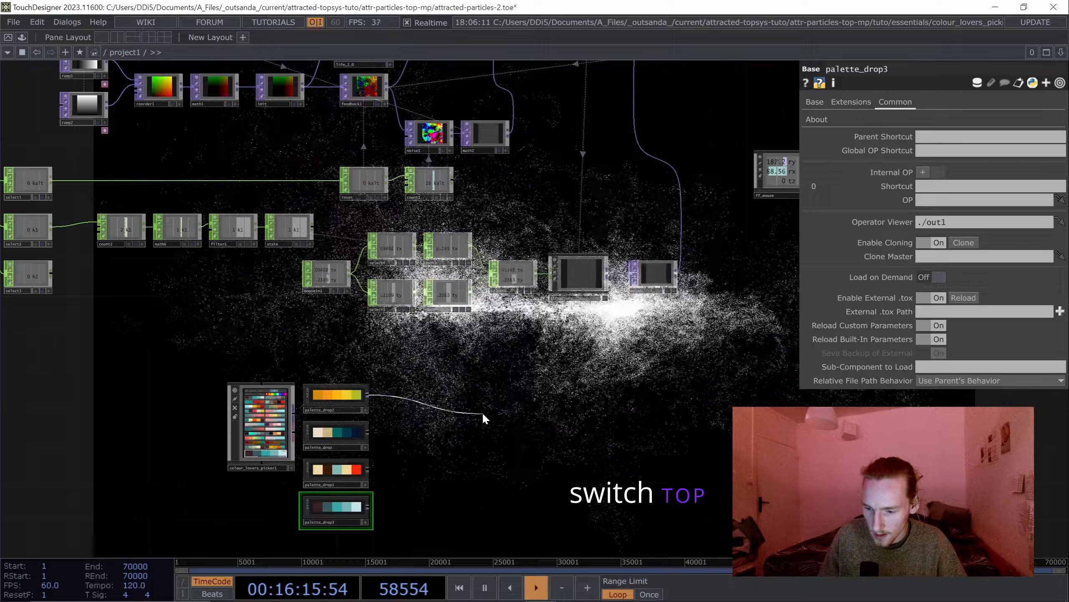
{"action": "key", "text": "Tab"}
{"action": "type", "text": "sw"}
{"action": "left_click", "coordinate": [577, 323]}
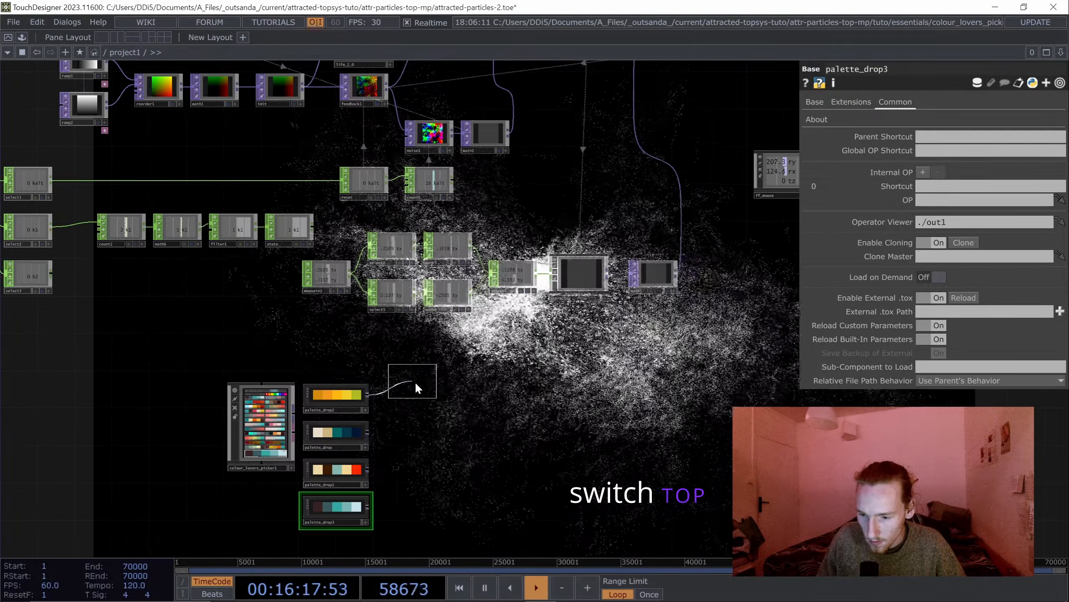
{"action": "left_click", "coordinate": [410, 394]}
{"action": "left_click_drag", "start_coordinate": [370, 431], "coordinate": [387, 407]}
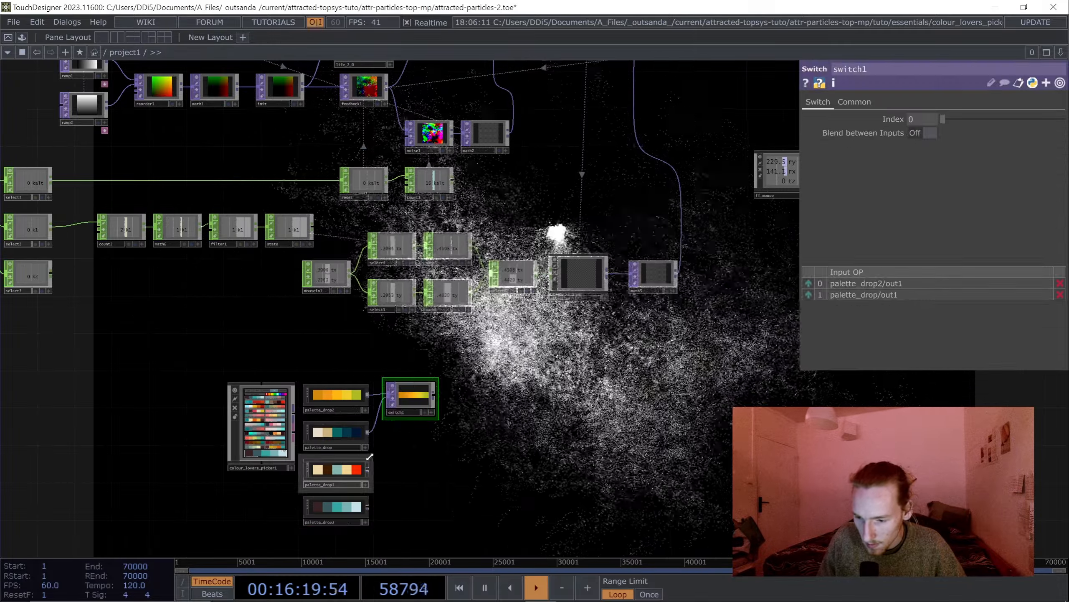
{"action": "left_click_drag", "start_coordinate": [367, 469], "coordinate": [385, 409]}
{"action": "left_click_drag", "start_coordinate": [373, 504], "coordinate": [688, 390]}
Select the colour picker, the four palettes and the Switch TOP together and move the group left below the keyboard CHOPs.
{"action": "right_click_drag", "start_coordinate": [700, 370], "coordinate": [510, 476]}
{"action": "left_click_drag", "start_coordinate": [651, 373], "coordinate": [484, 401]}
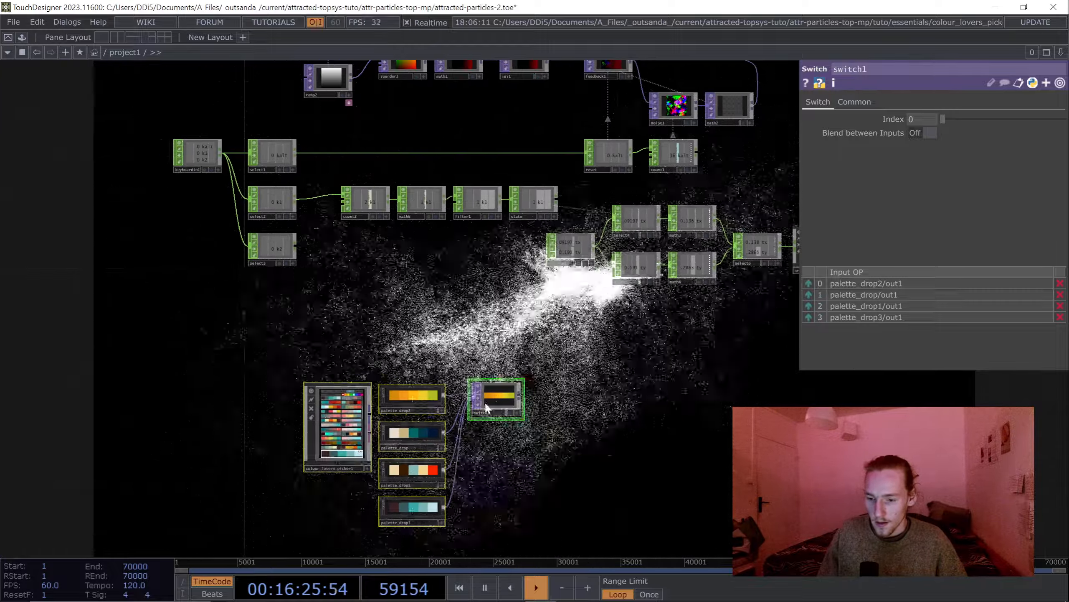
{"action": "left_click_drag", "start_coordinate": [700, 419], "coordinate": [548, 447]}
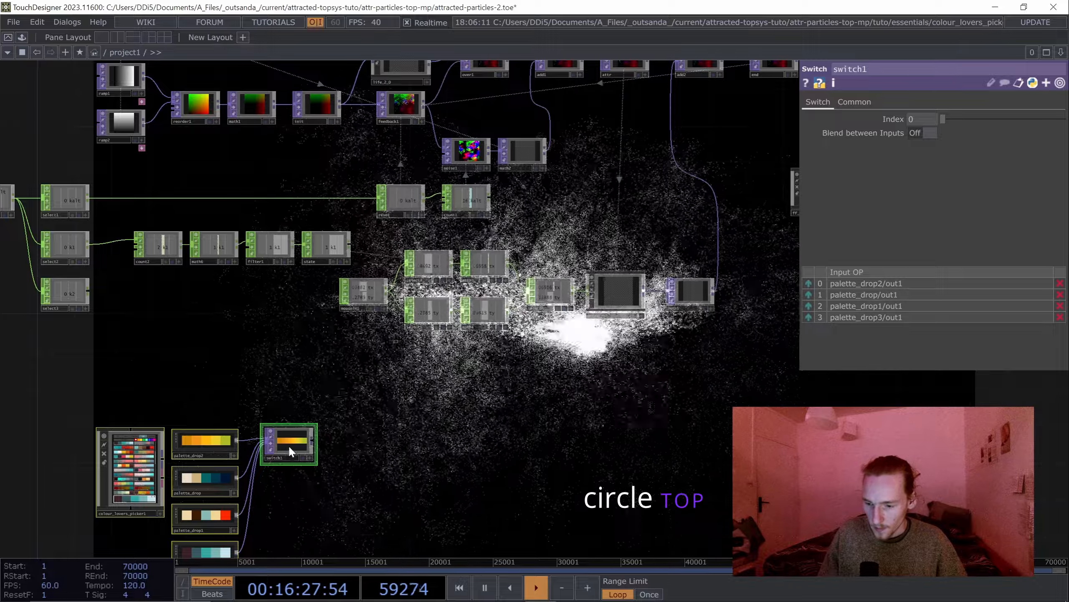
{"action": "left_click_drag", "start_coordinate": [289, 446], "coordinate": [307, 466]}
{"action": "left_click", "coordinate": [373, 473]}
Add a Circle TOP in the free space above the palette components.
{"action": "left_click_drag", "start_coordinate": [368, 483], "coordinate": [400, 413]}
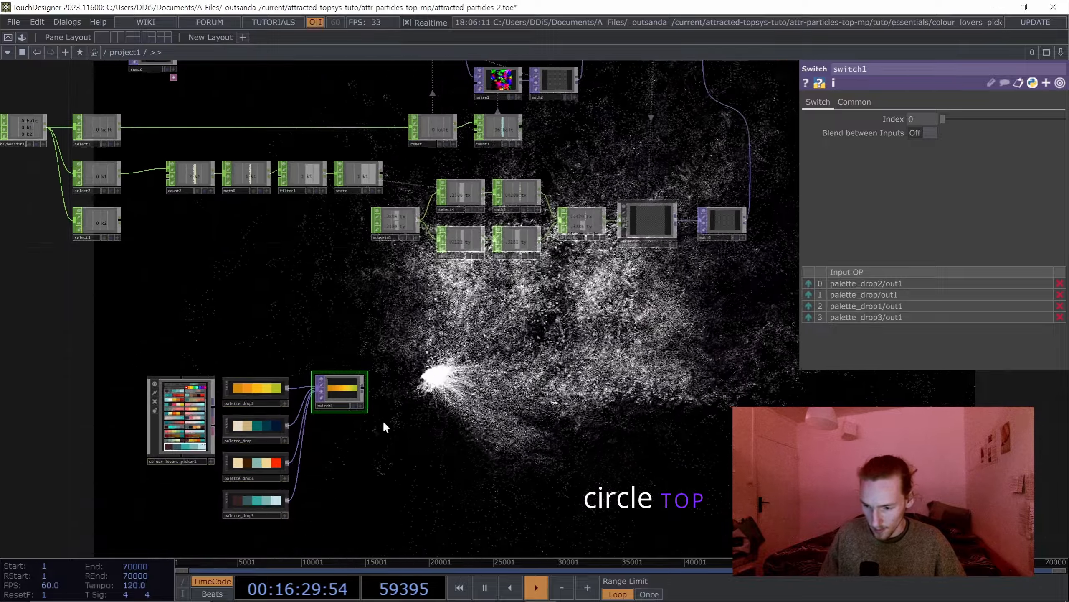
{"action": "left_click_drag", "start_coordinate": [345, 335], "coordinate": [407, 359]}
{"action": "key", "text": "Tab"}
{"action": "type", "text": "c"}
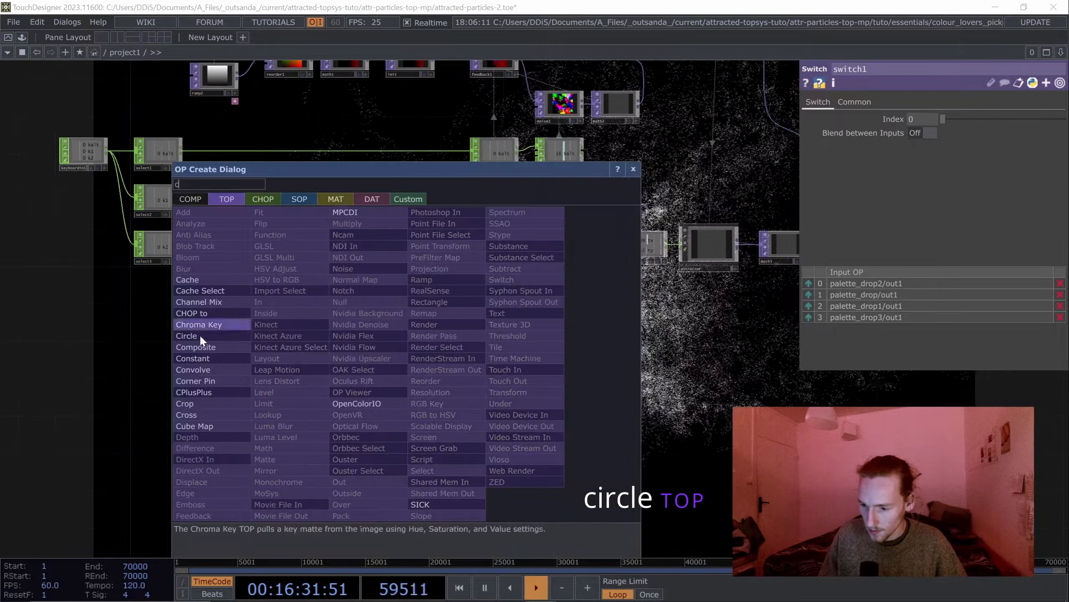
{"action": "left_click", "coordinate": [194, 334]}
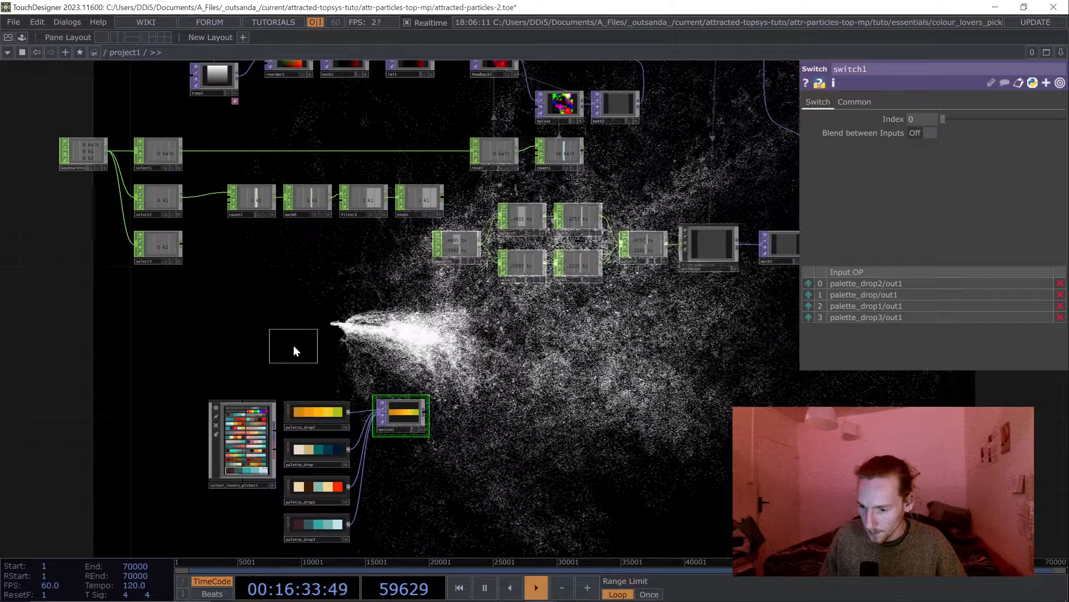
{"action": "left_click", "coordinate": [293, 345]}
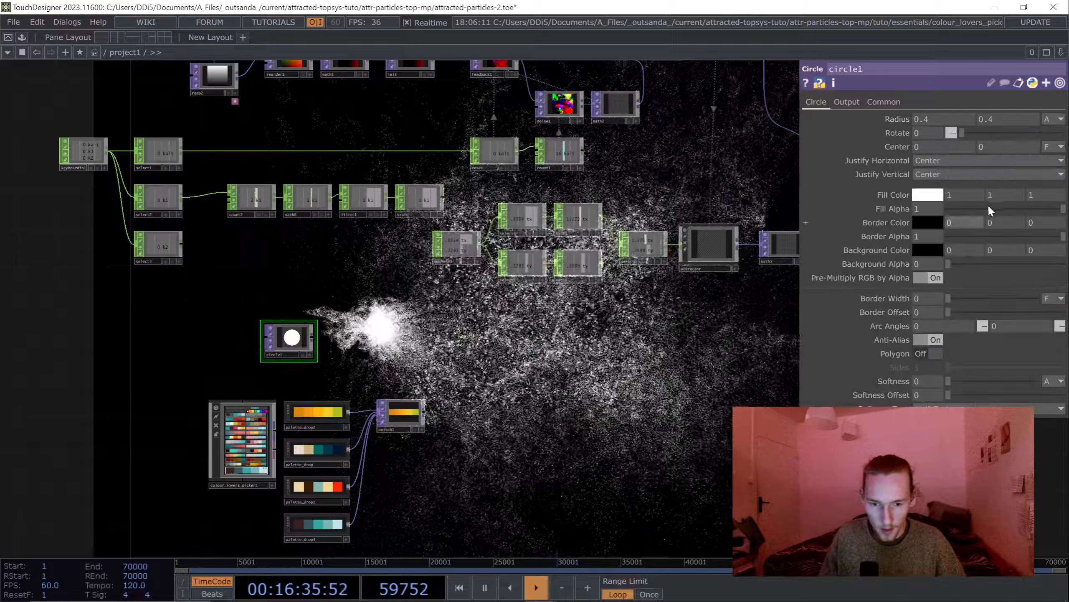
Give circle1 a black fill, a white background with background alpha 1, and a radius of 0.05 in both directions.
{"action": "left_click", "coordinate": [921, 197]}
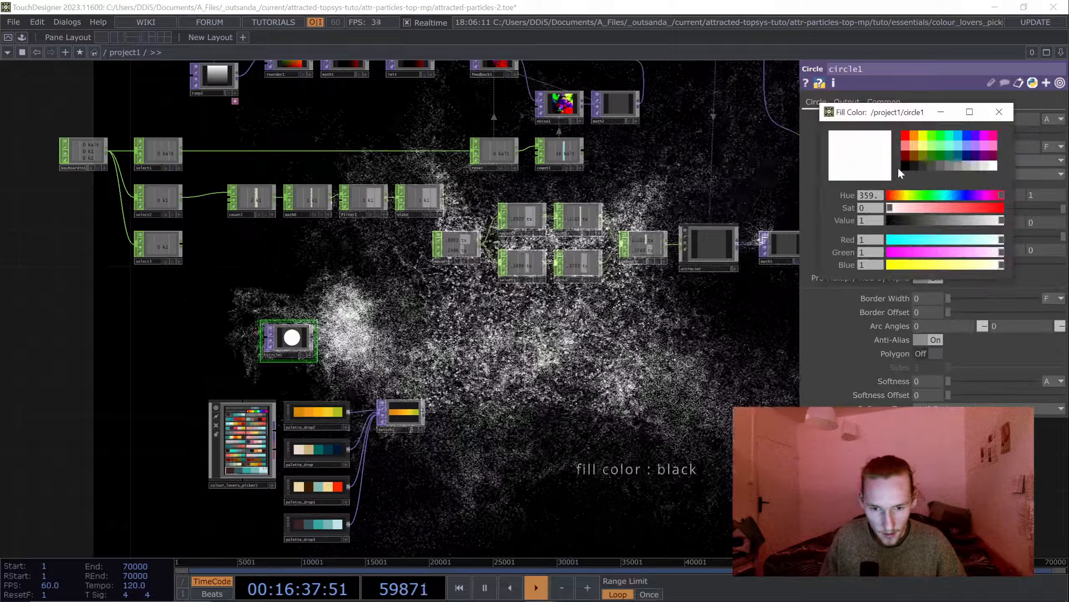
{"action": "left_click", "coordinate": [907, 166]}
{"action": "left_click", "coordinate": [999, 111]}
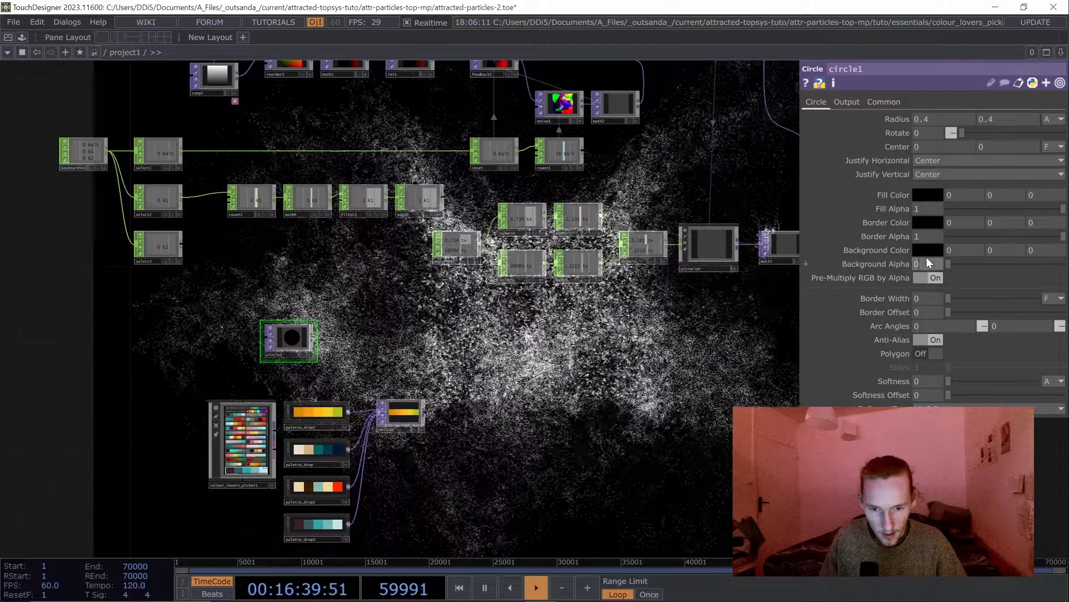
{"action": "left_click", "coordinate": [928, 250]}
{"action": "left_click", "coordinate": [995, 167]}
{"action": "left_click", "coordinate": [999, 112]}
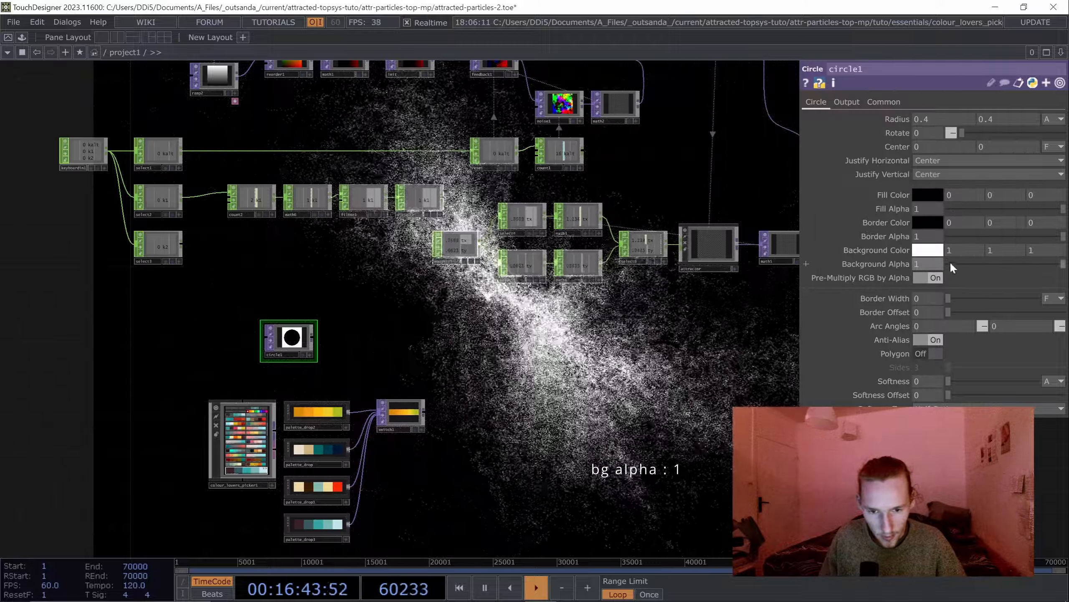
{"action": "middle_click_drag", "start_coordinate": [899, 114], "coordinate": [893, 114]}
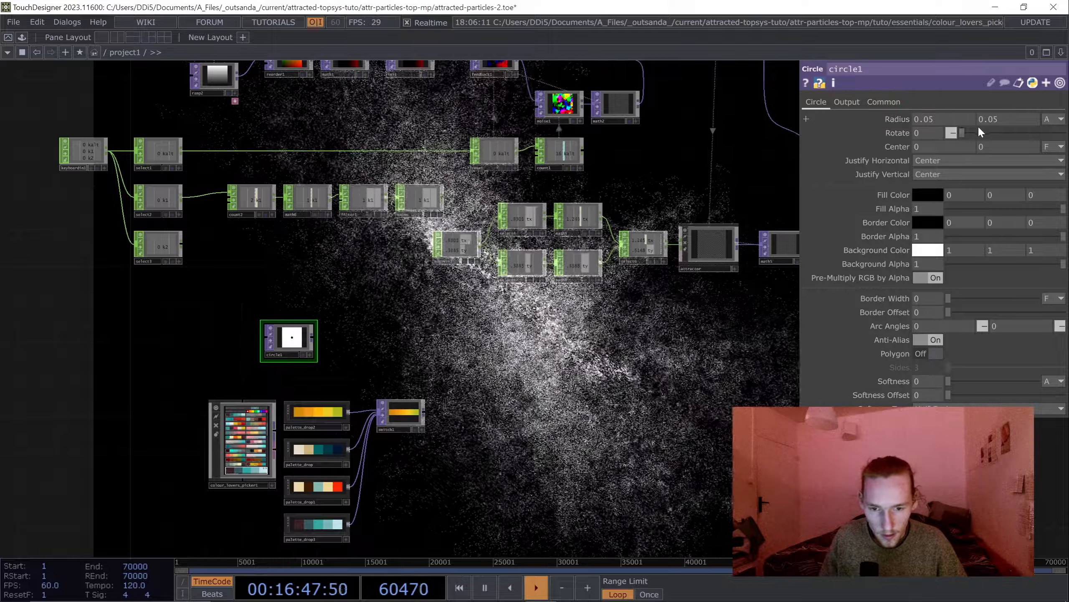
Drive circle1's resolution width and height with CHOP references to the count channel of constant1.
{"action": "left_click_drag", "start_coordinate": [370, 347], "coordinate": [543, 418]}
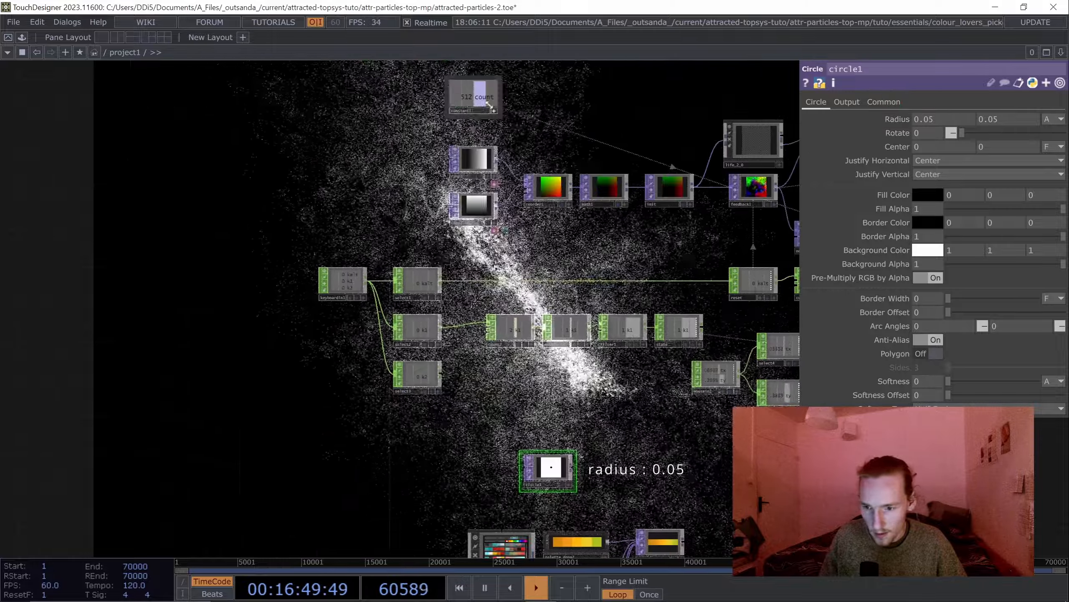
{"action": "left_click", "coordinate": [883, 101]}
{"action": "left_click_drag", "start_coordinate": [888, 135], "coordinate": [893, 132]}
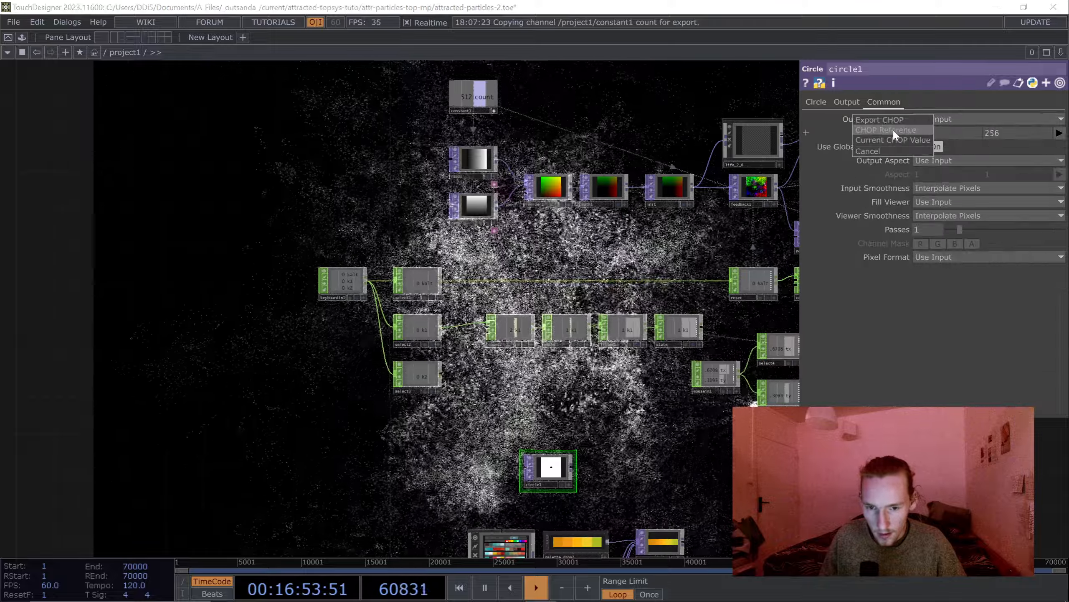
{"action": "left_click", "coordinate": [893, 131]}
Drive circle1's horizontal and vertical center with CHOP references to the tx and ty channels of select6.
{"action": "left_click_drag", "start_coordinate": [523, 381], "coordinate": [350, 269]}
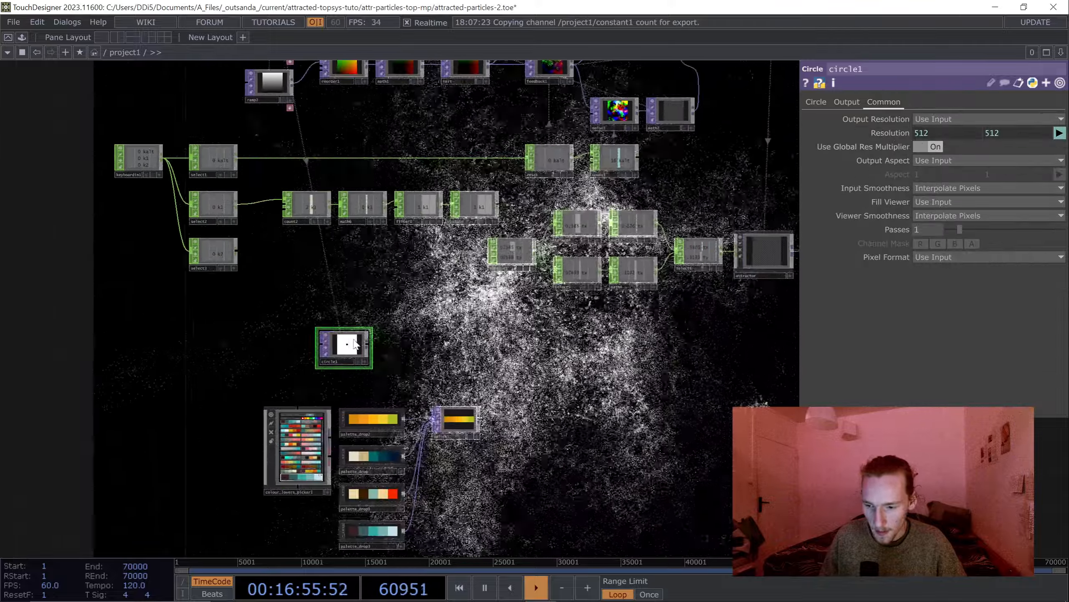
{"action": "left_click_drag", "start_coordinate": [490, 371], "coordinate": [458, 369]}
{"action": "left_click_drag", "start_coordinate": [440, 333], "coordinate": [278, 329]}
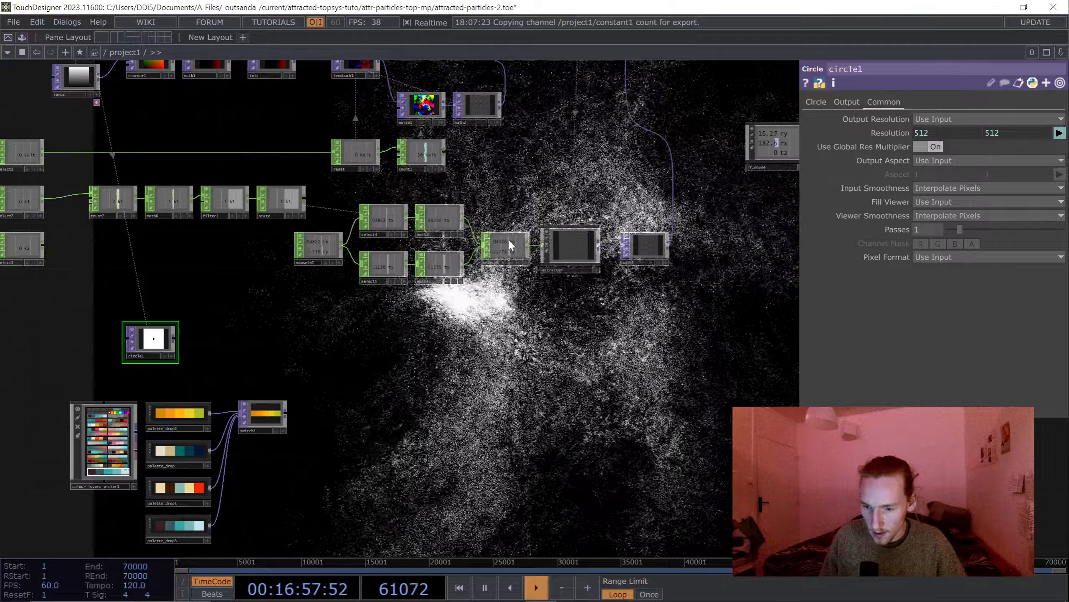
{"action": "left_click", "coordinate": [508, 242]}
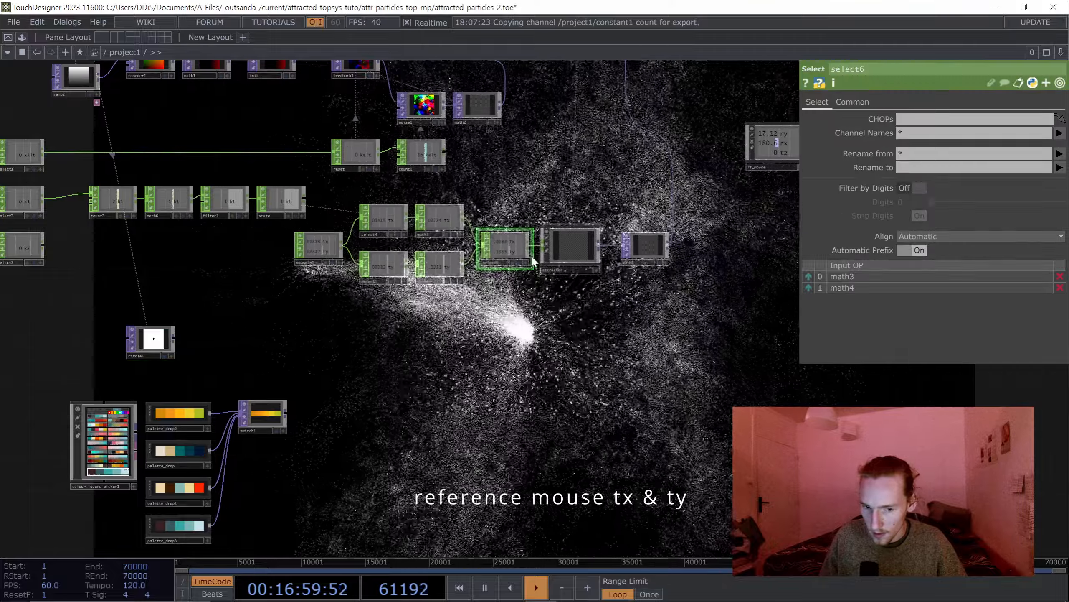
{"action": "left_click", "coordinate": [525, 261]}
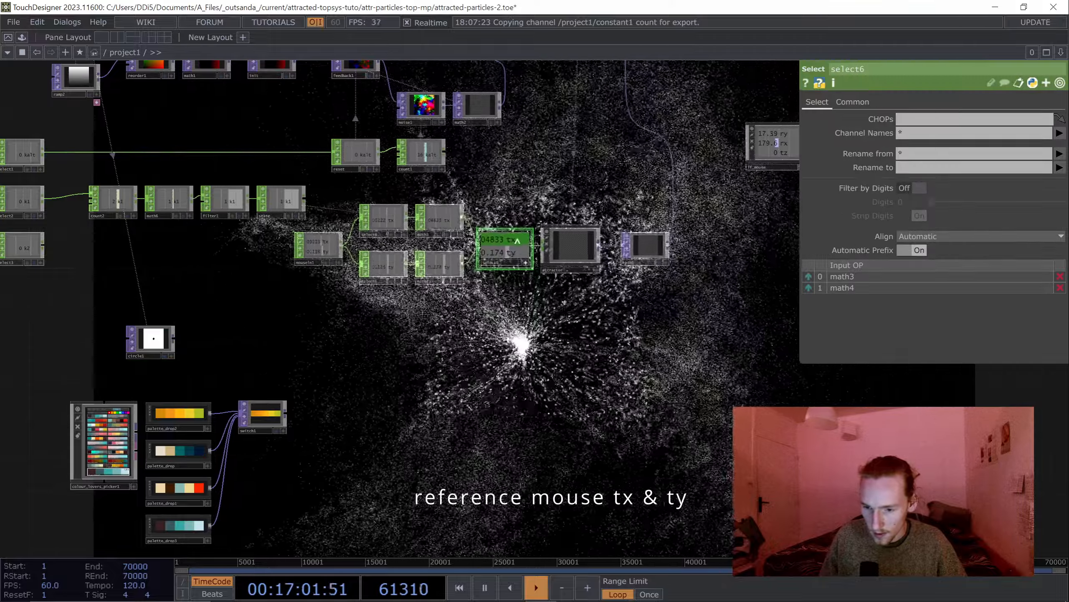
{"action": "left_click", "coordinate": [150, 340]}
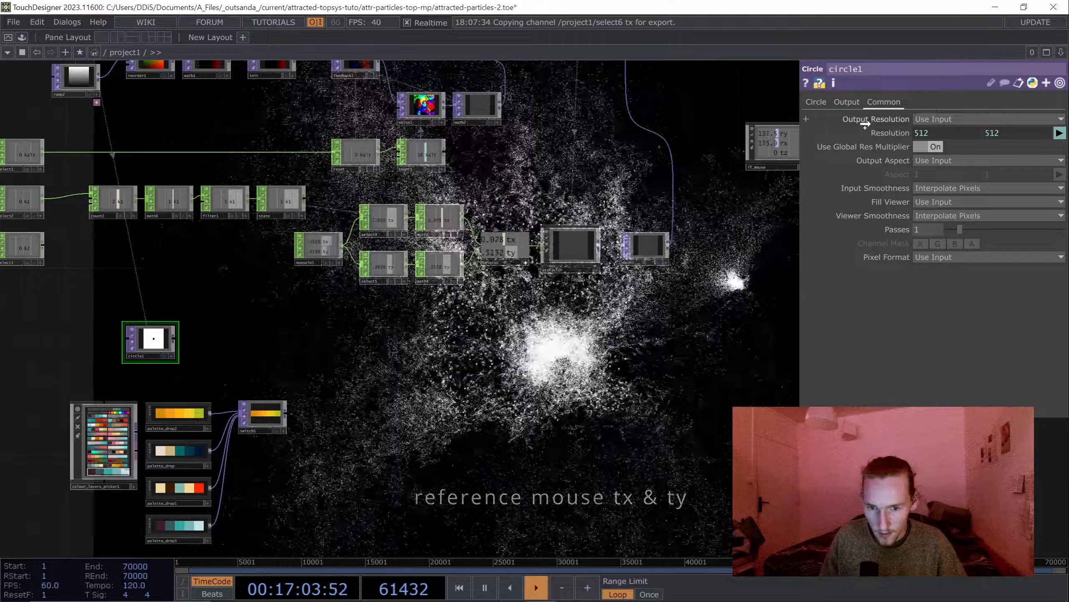
{"action": "left_click_drag", "start_coordinate": [816, 106], "coordinate": [937, 146]}
{"action": "left_click", "coordinate": [502, 250]}
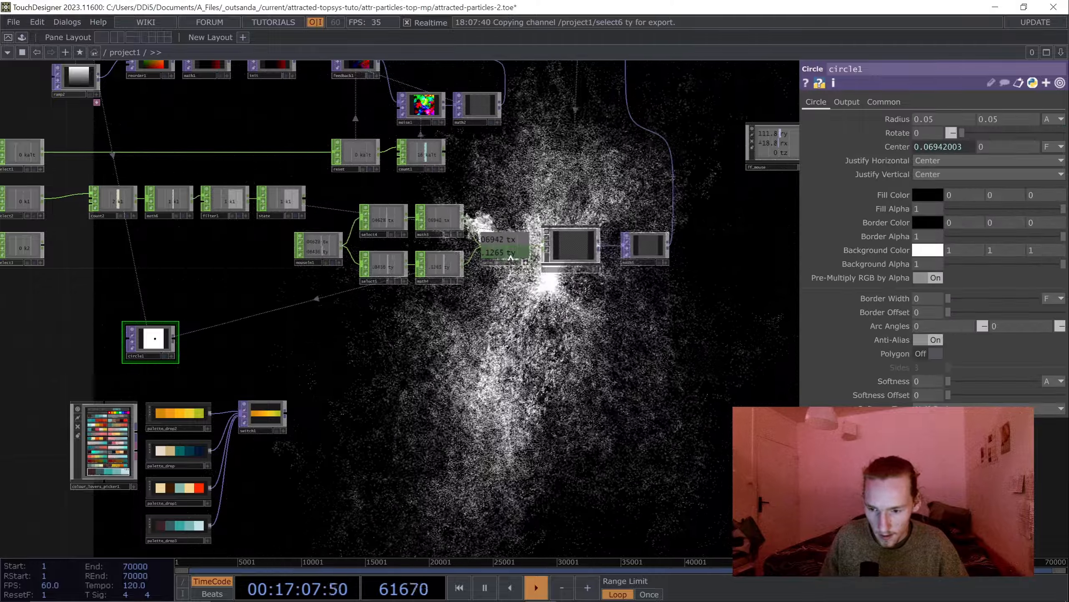
{"action": "left_click_drag", "start_coordinate": [511, 257], "coordinate": [991, 146]}
{"action": "left_click", "coordinate": [994, 138]}
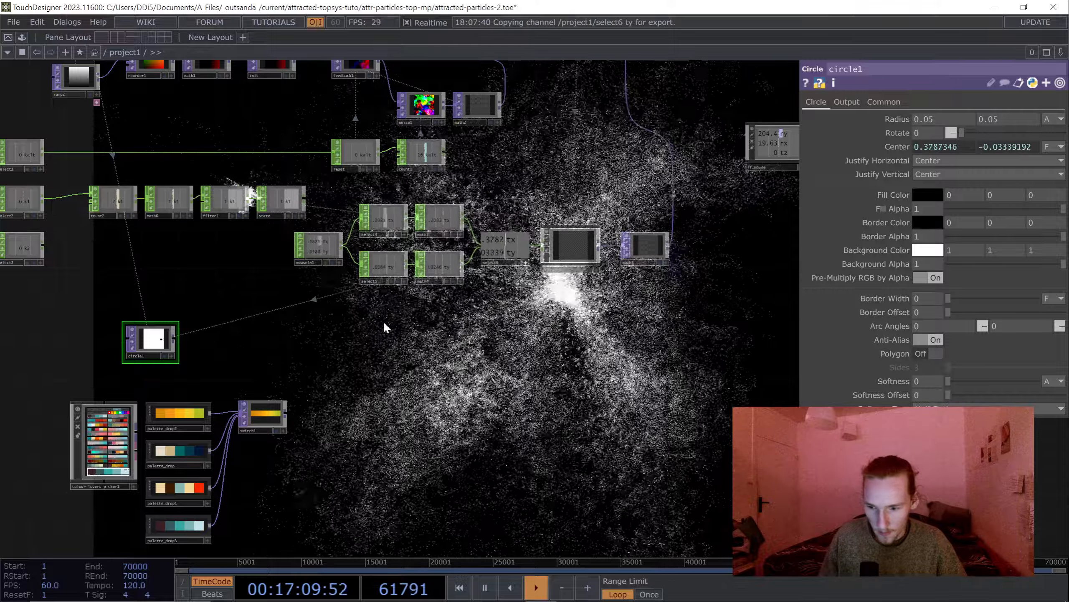
Add a Lookup TOP after circle1 and connect switch1 as its second input.
{"action": "left_click_drag", "start_coordinate": [92, 390], "coordinate": [230, 322]}
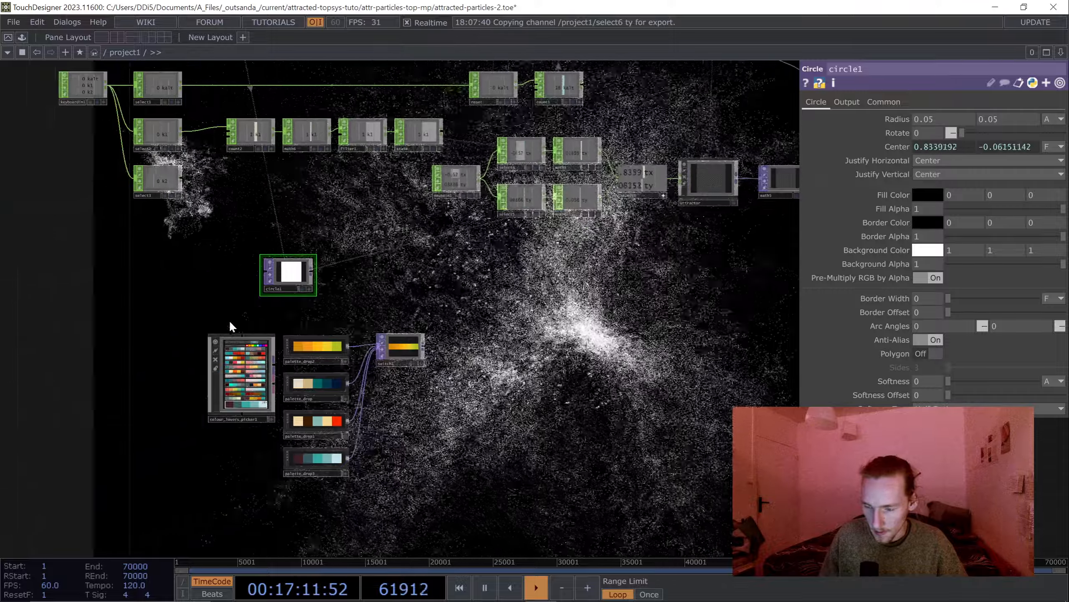
{"action": "key", "text": "Tab"}
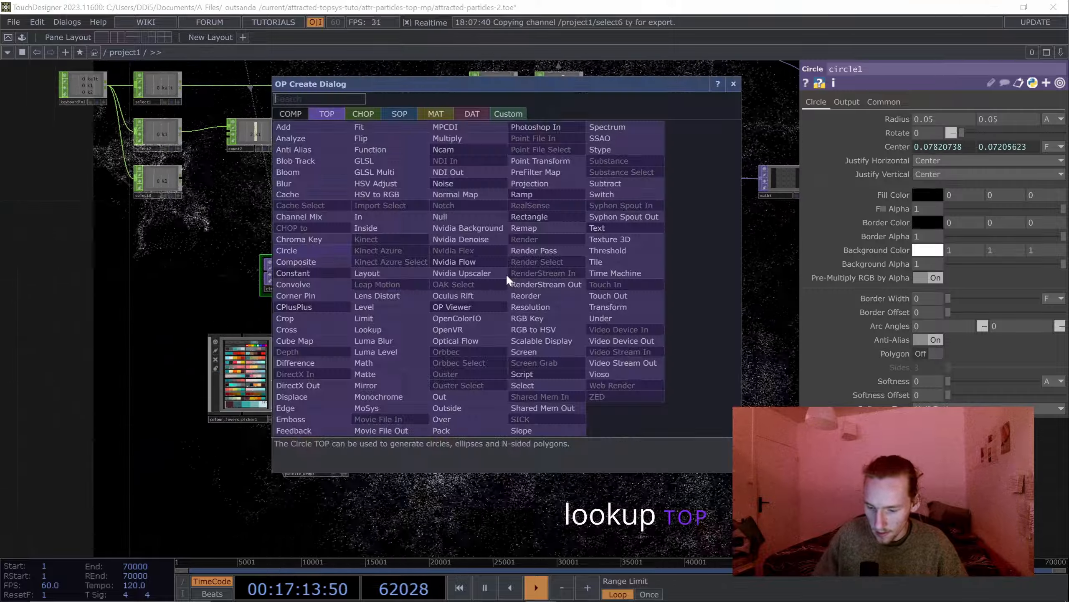
{"action": "left_click", "coordinate": [365, 328]}
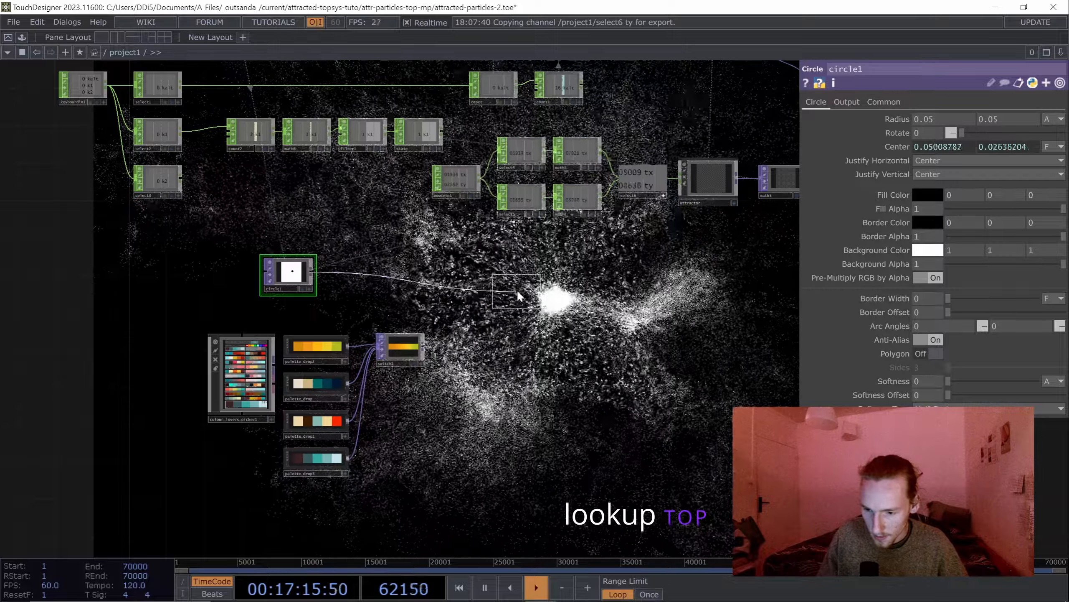
{"action": "left_click", "coordinate": [517, 291]}
{"action": "left_click_drag", "start_coordinate": [402, 348], "coordinate": [487, 278]}
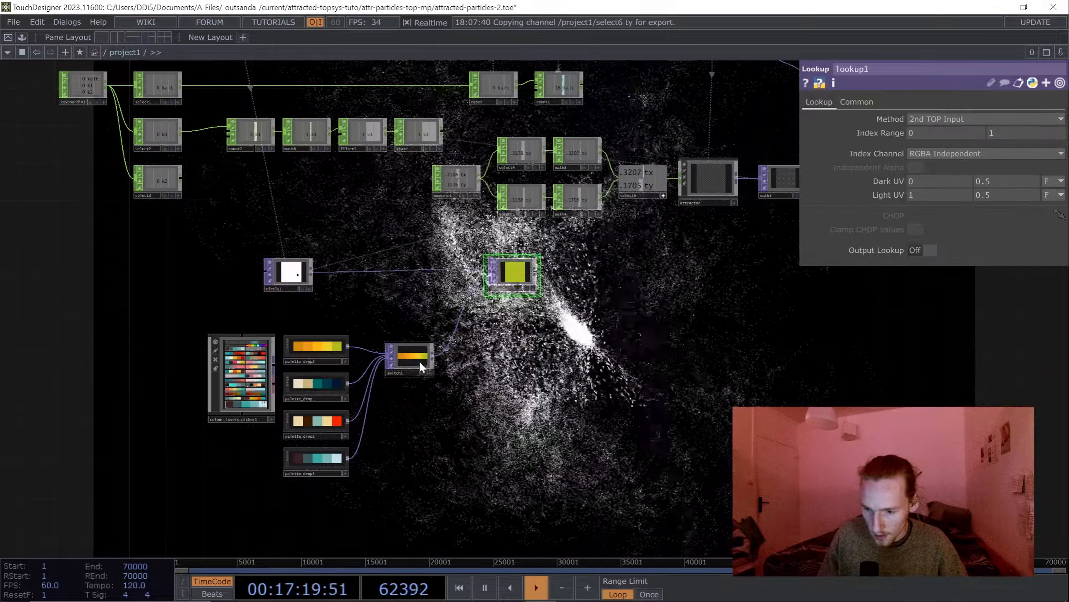
{"action": "left_click_drag", "start_coordinate": [421, 362], "coordinate": [421, 353]}
Add a Null TOP after lookup1 and rename it col.
{"action": "left_click_drag", "start_coordinate": [543, 285], "coordinate": [359, 315]}
{"action": "scroll", "coordinate": [350, 300], "scroll_direction": "up", "scroll_amount": 5}
{"action": "left_click_drag", "start_coordinate": [426, 302], "coordinate": [532, 308]}
{"action": "left_click", "coordinate": [667, 307]}
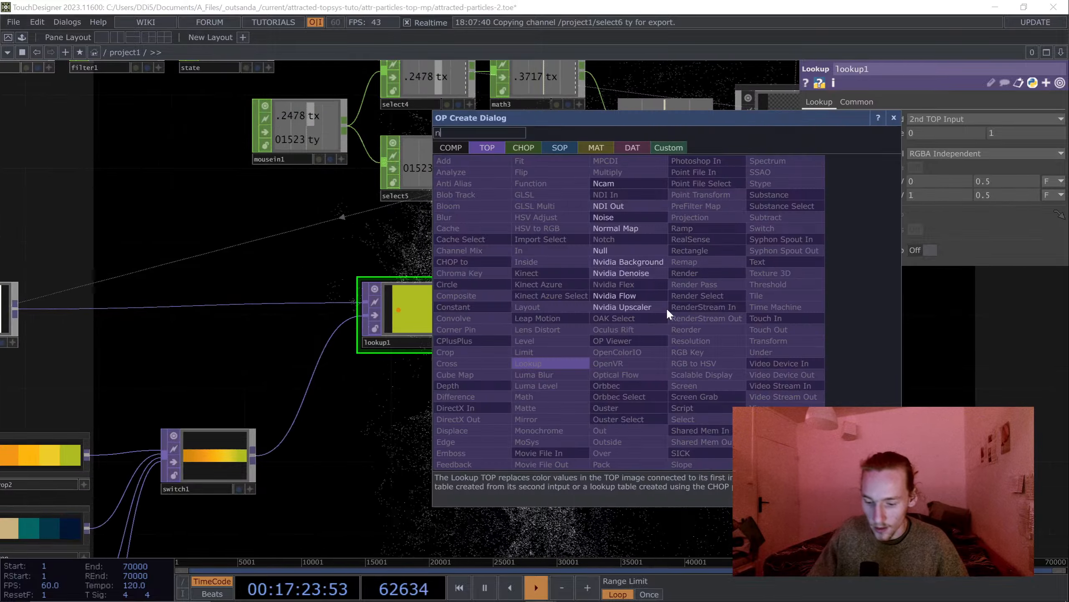
{"action": "left_click", "coordinate": [614, 251]}
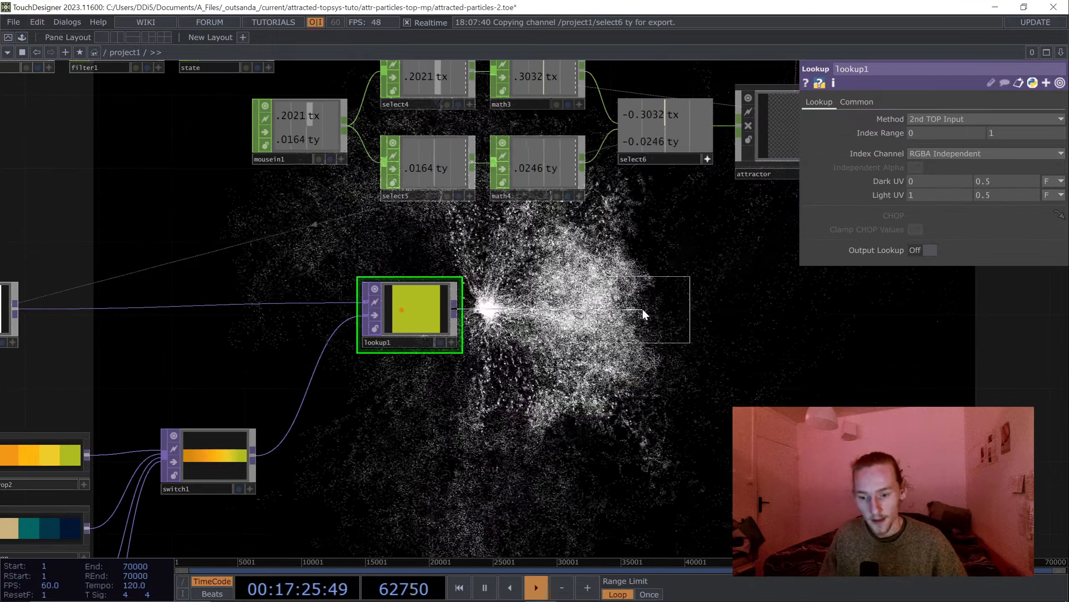
{"action": "left_click", "coordinate": [648, 311]}
{"action": "left_click_drag", "start_coordinate": [551, 380], "coordinate": [409, 381]}
{"action": "left_click_drag", "start_coordinate": [487, 340], "coordinate": [457, 341]}
{"action": "type", "text": "col"}
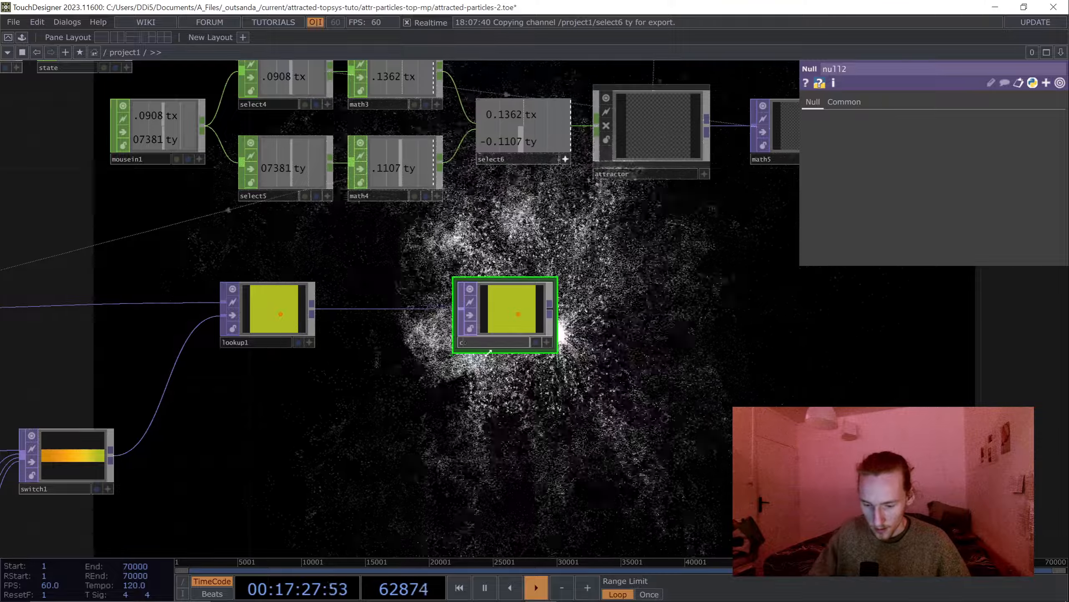
{"action": "key", "text": "Return"}
Move the col Null further along the chain so it sits directly below math5.
{"action": "scroll", "coordinate": [425, 351], "scroll_direction": "down", "scroll_amount": 4}
{"action": "left_click_drag", "start_coordinate": [446, 397], "coordinate": [282, 439]}
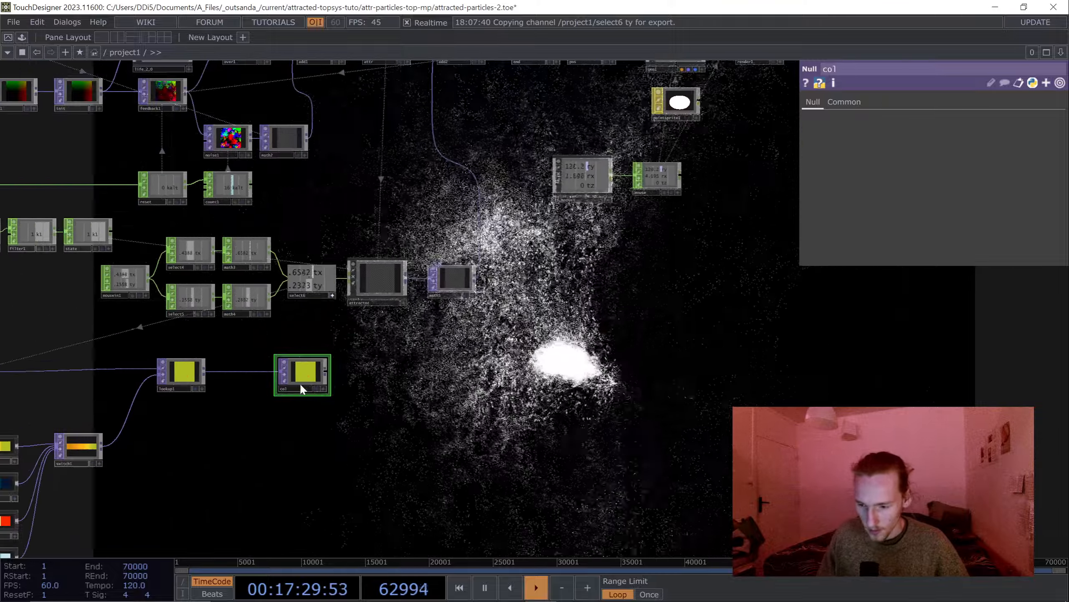
{"action": "left_click_drag", "start_coordinate": [300, 383], "coordinate": [450, 383]}
Set geo1's instance Color OP to col and assign the r, g, b and a channels to the instance colour.
{"action": "scroll", "coordinate": [489, 395], "scroll_direction": "down", "scroll_amount": 5}
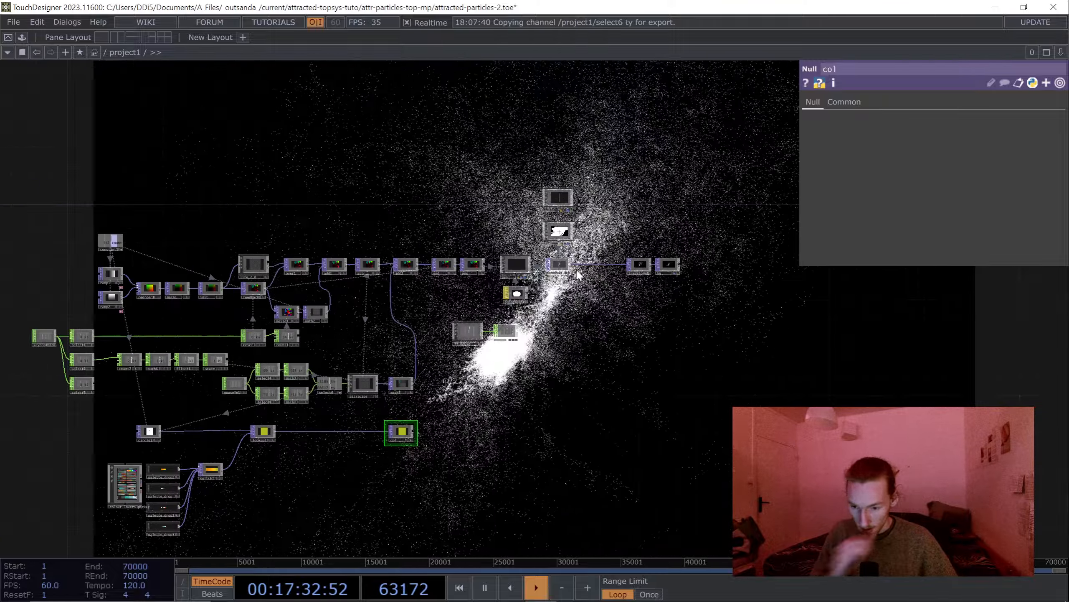
{"action": "left_click", "coordinate": [527, 265]}
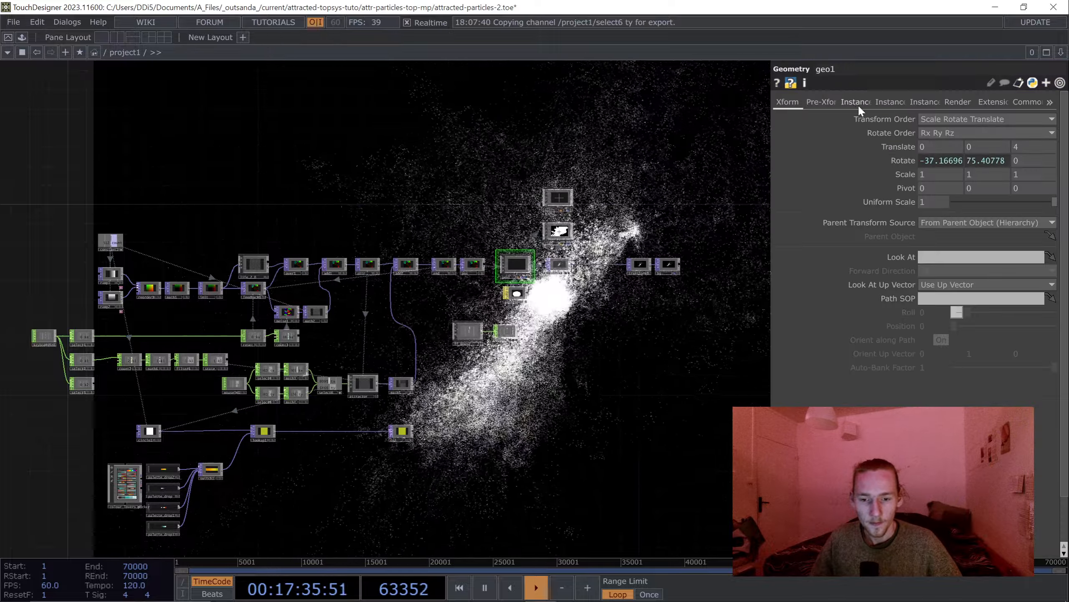
{"action": "left_click", "coordinate": [893, 100]}
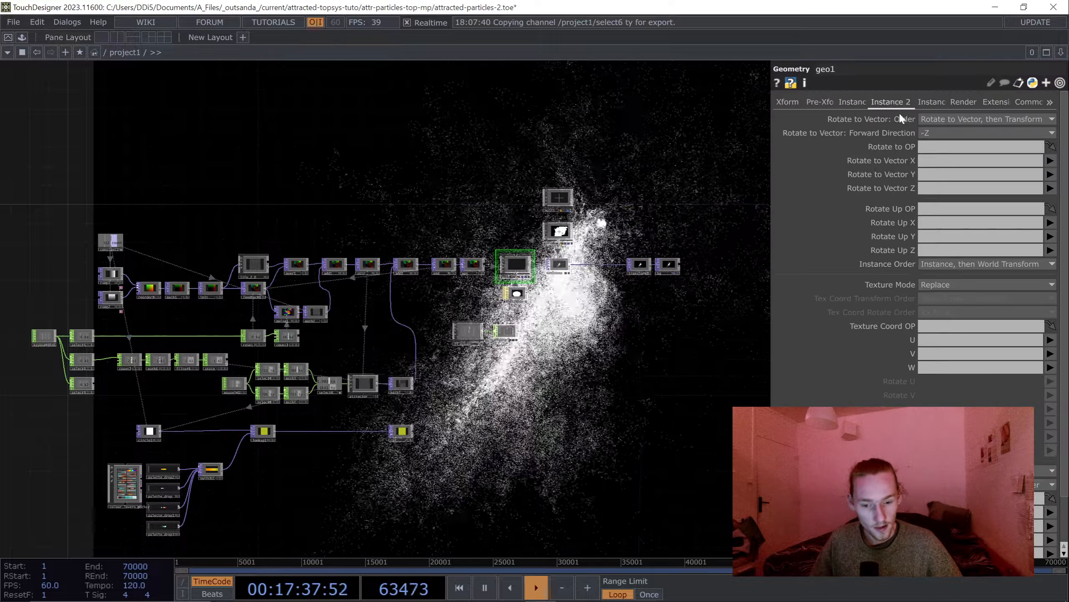
{"action": "scroll", "coordinate": [450, 455], "scroll_direction": "up", "scroll_amount": 5}
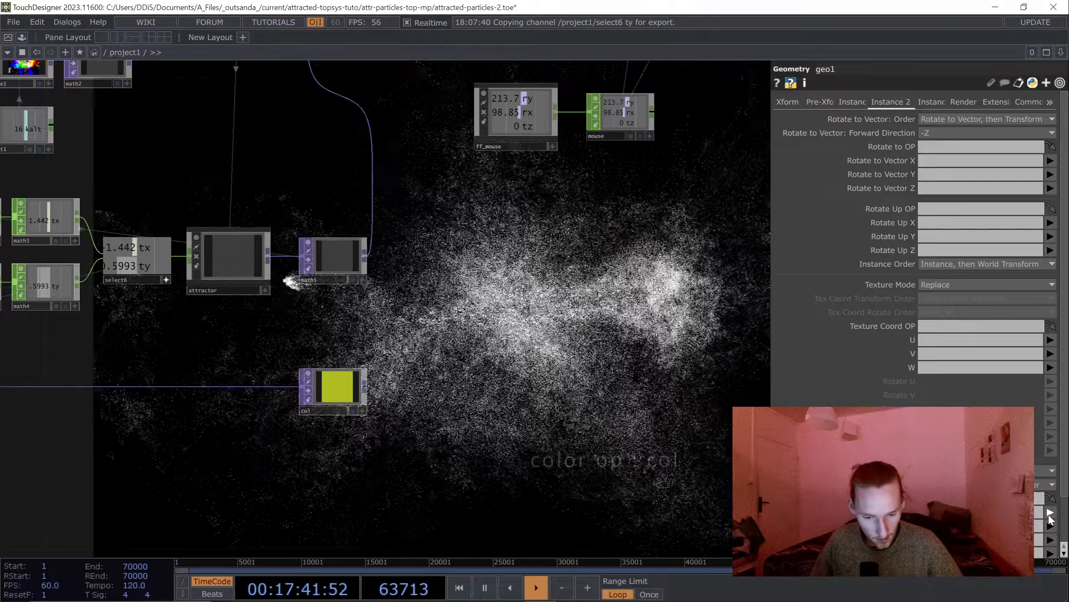
{"action": "left_click", "coordinate": [1050, 528]}
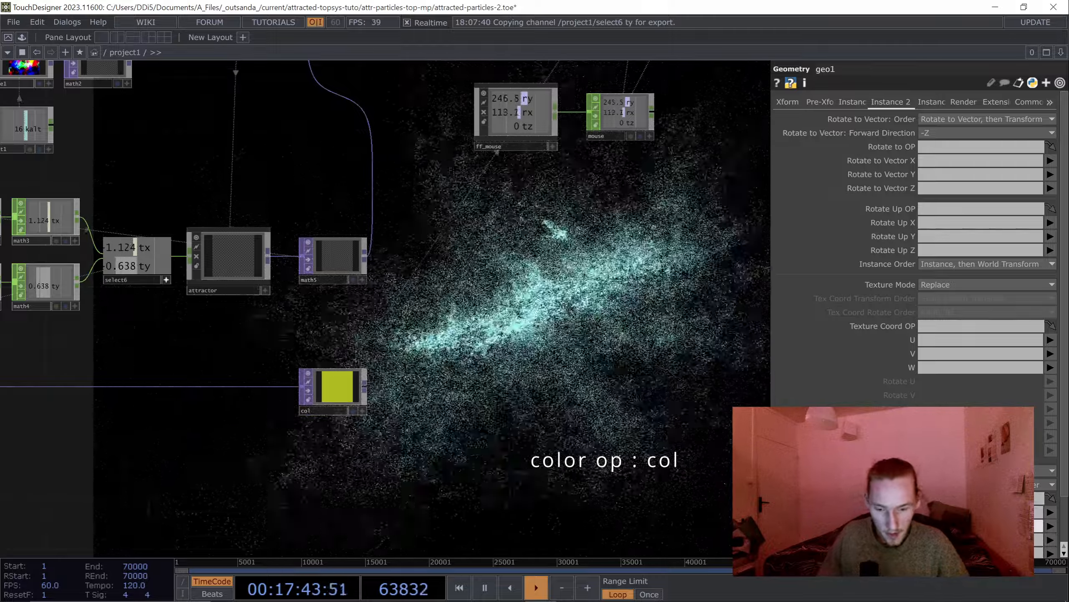
{"action": "left_click", "coordinate": [1050, 526]}
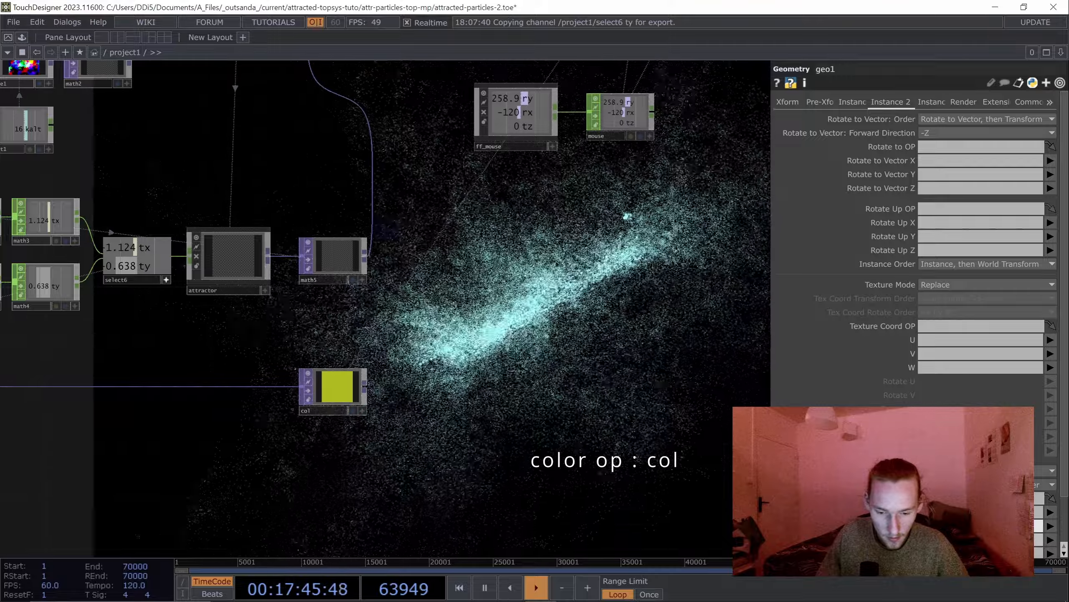
{"action": "left_click", "coordinate": [1050, 542]}
{"action": "left_click", "coordinate": [1050, 543]}
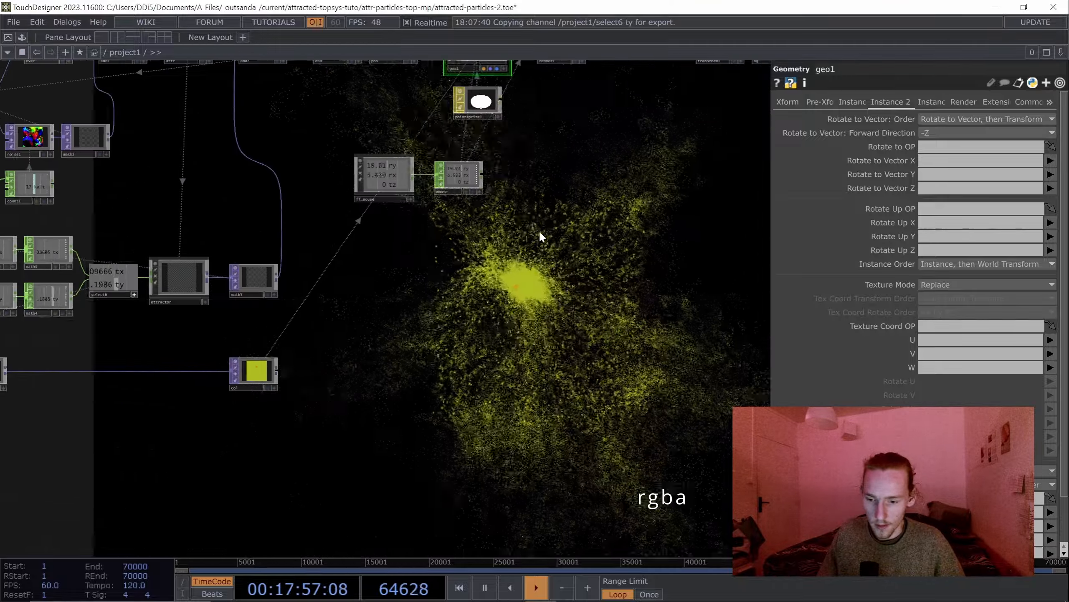
Add a Count CHOP after select3 in the k2 keyboard branch, aligned beneath count2.
{"action": "left_click_drag", "start_coordinate": [360, 304], "coordinate": [613, 340]}
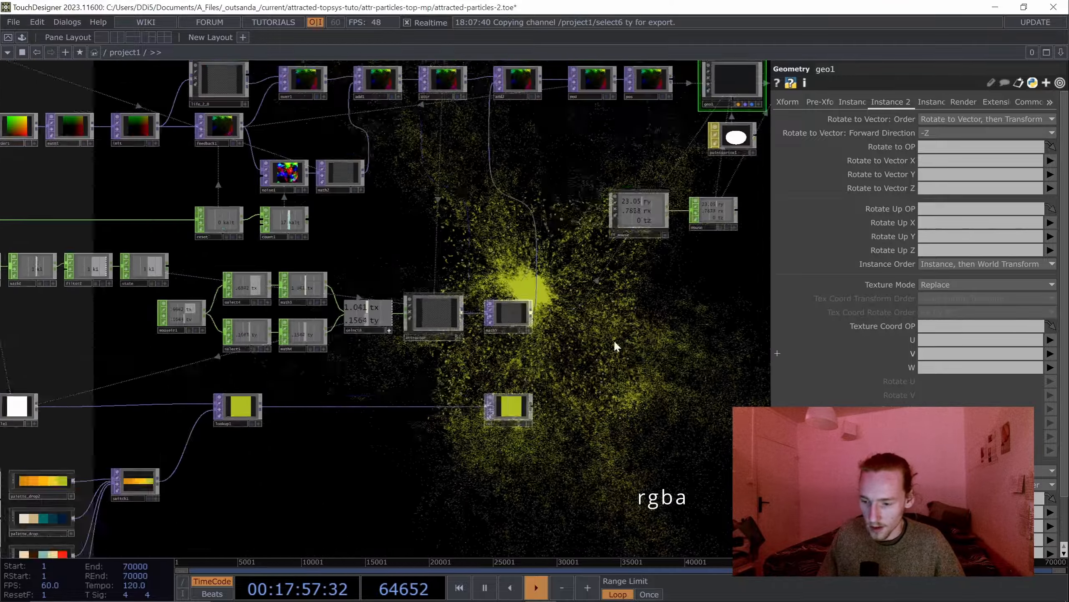
{"action": "left_click_drag", "start_coordinate": [308, 375], "coordinate": [471, 383]}
{"action": "left_click_drag", "start_coordinate": [339, 536], "coordinate": [452, 358]}
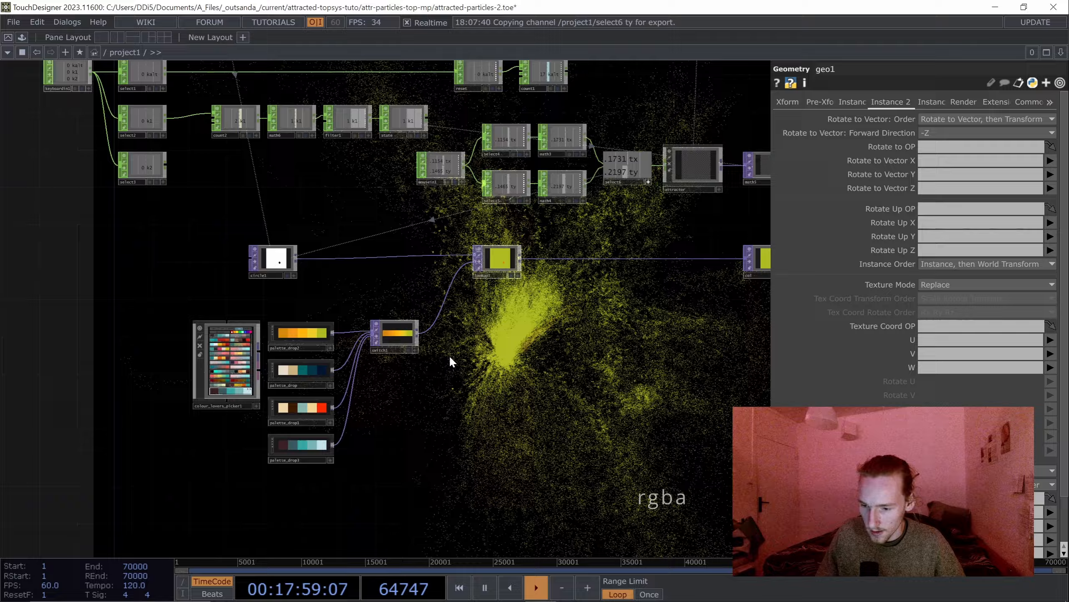
{"action": "left_click", "coordinate": [400, 335]}
{"action": "left_click_drag", "start_coordinate": [481, 398], "coordinate": [643, 433]}
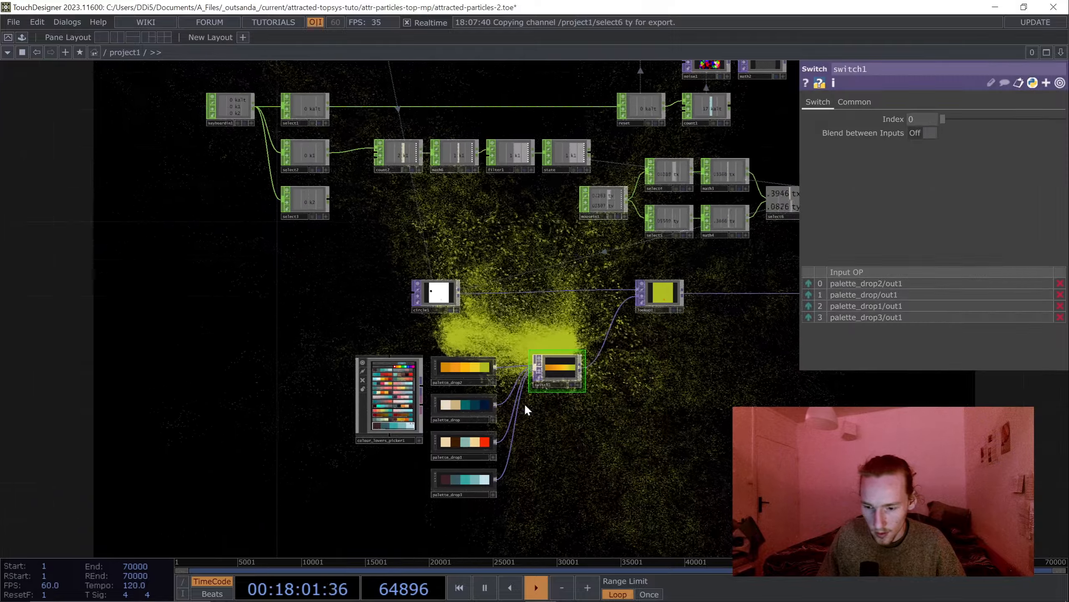
{"action": "left_click_drag", "start_coordinate": [182, 307], "coordinate": [265, 381]}
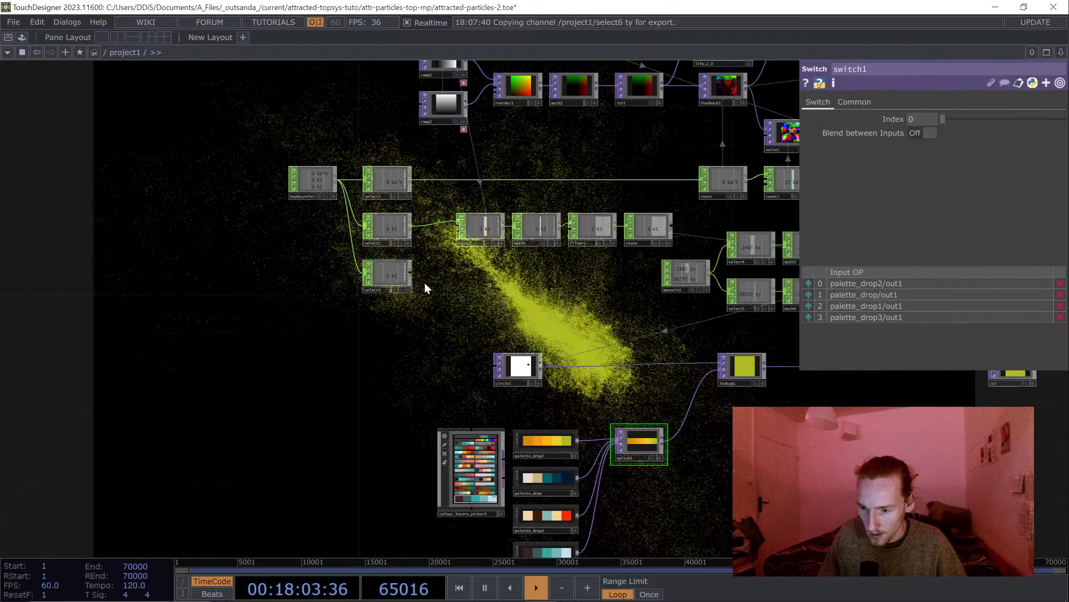
{"action": "scroll", "coordinate": [425, 281], "scroll_direction": "up", "scroll_amount": 5}
{"action": "left_click_drag", "start_coordinate": [274, 286], "coordinate": [364, 285]}
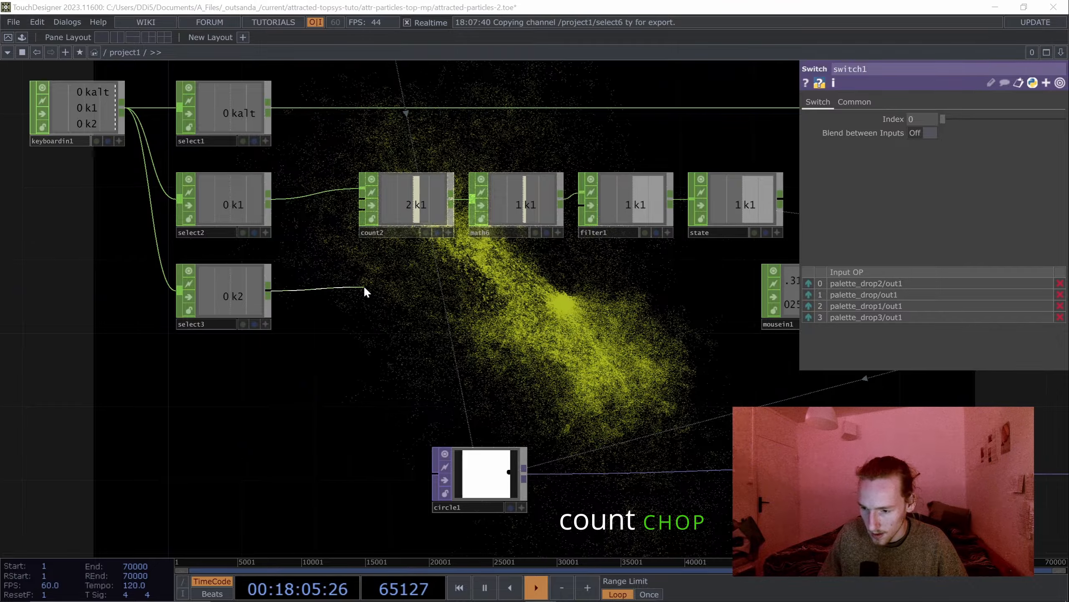
{"action": "key", "text": "Tab"}
{"action": "left_click", "coordinate": [234, 230]}
{"action": "left_click", "coordinate": [405, 289]}
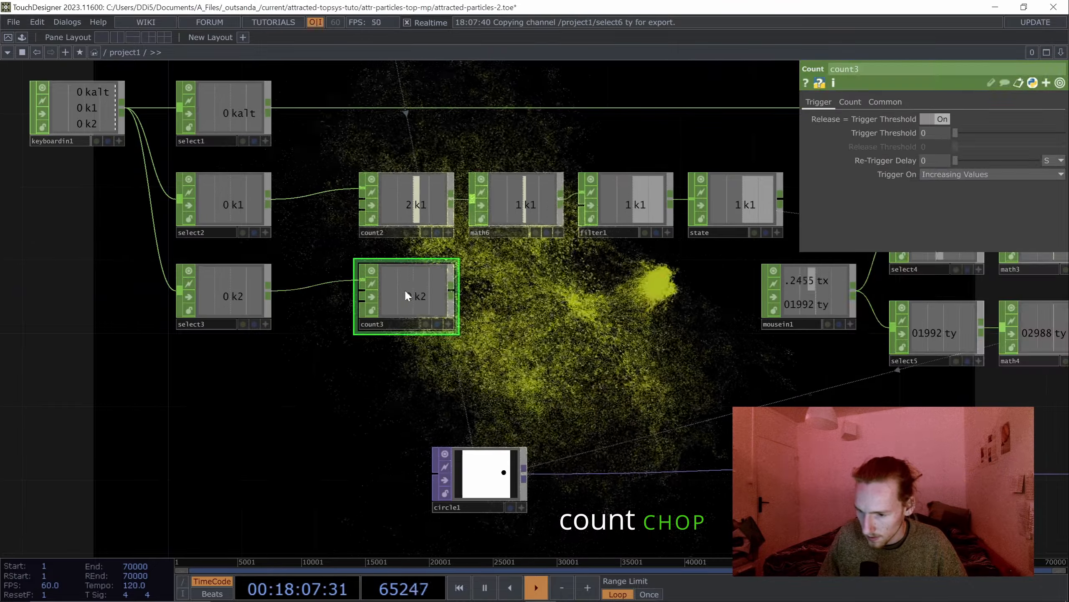
{"action": "left_click_drag", "start_coordinate": [429, 295], "coordinate": [413, 295]}
Set count3's limit mode to Loop Min/Max.
{"action": "left_click_drag", "start_coordinate": [415, 261], "coordinate": [104, 203]}
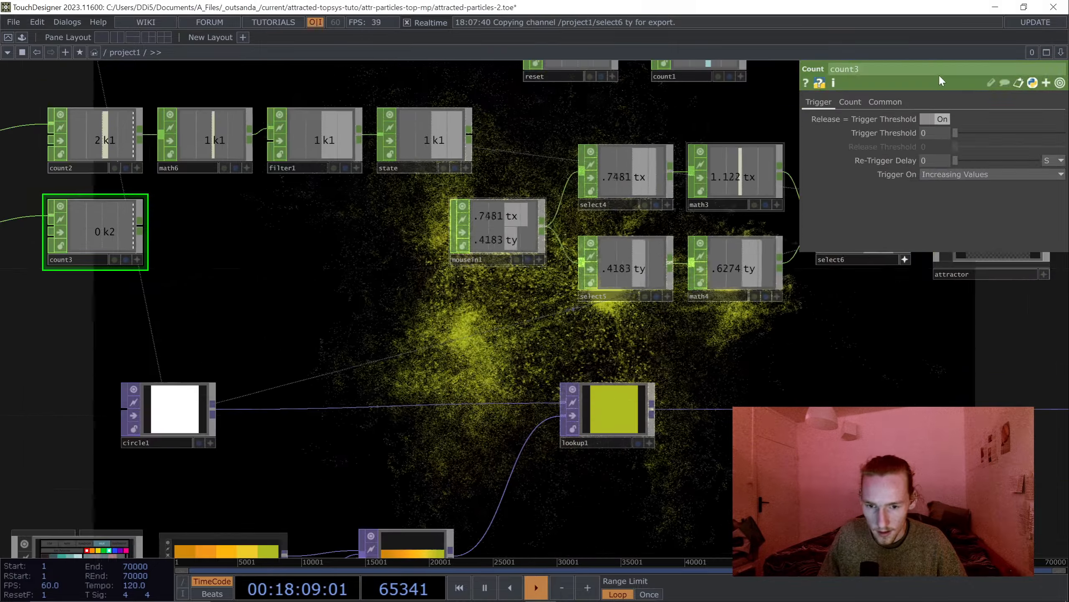
{"action": "left_click", "coordinate": [851, 102]}
{"action": "left_click", "coordinate": [957, 119]}
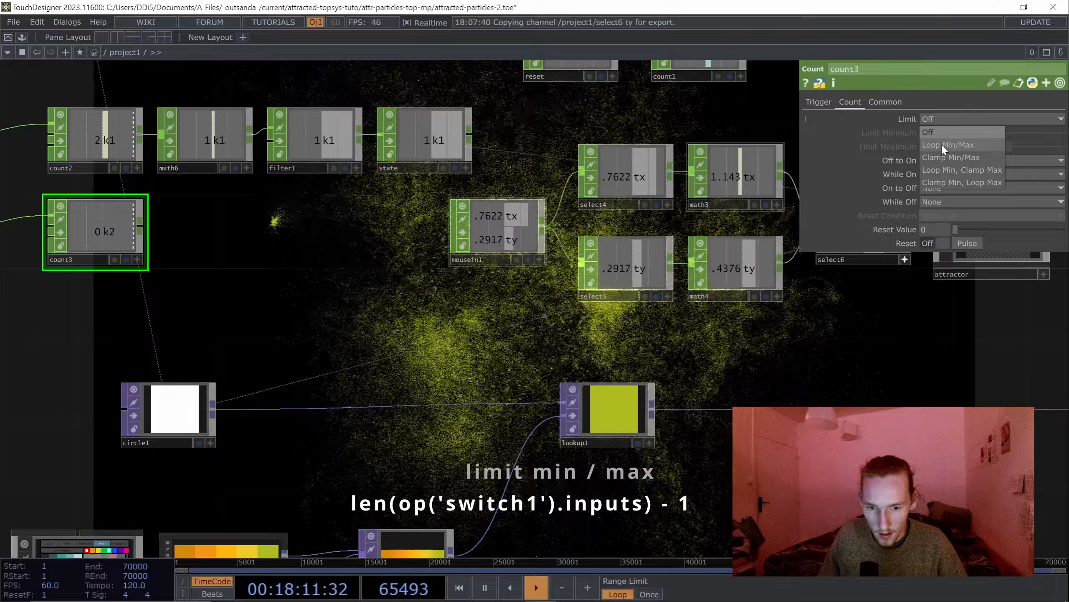
{"action": "left_click", "coordinate": [945, 145]}
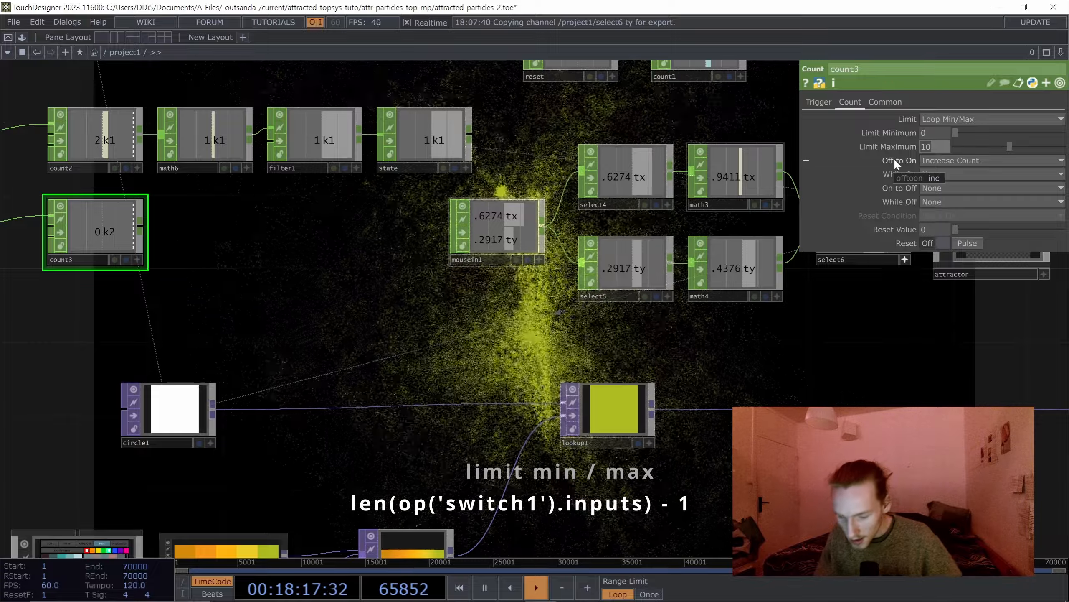
Replace count3's limit maximum with the start of an operator expression, op('').
{"action": "type", "text": "op"}
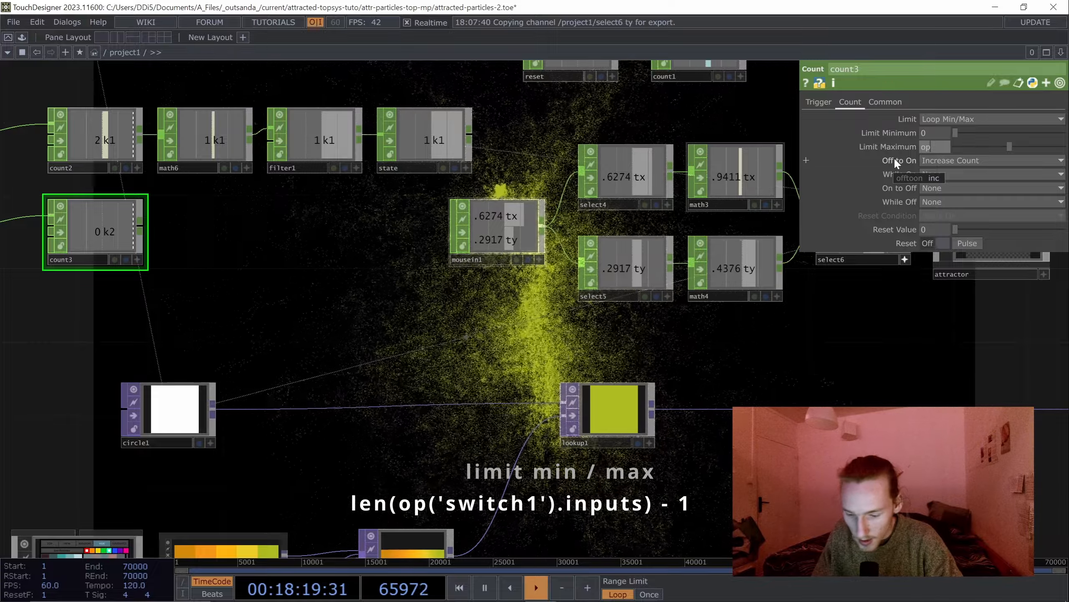
{"action": "type", "text": "("}
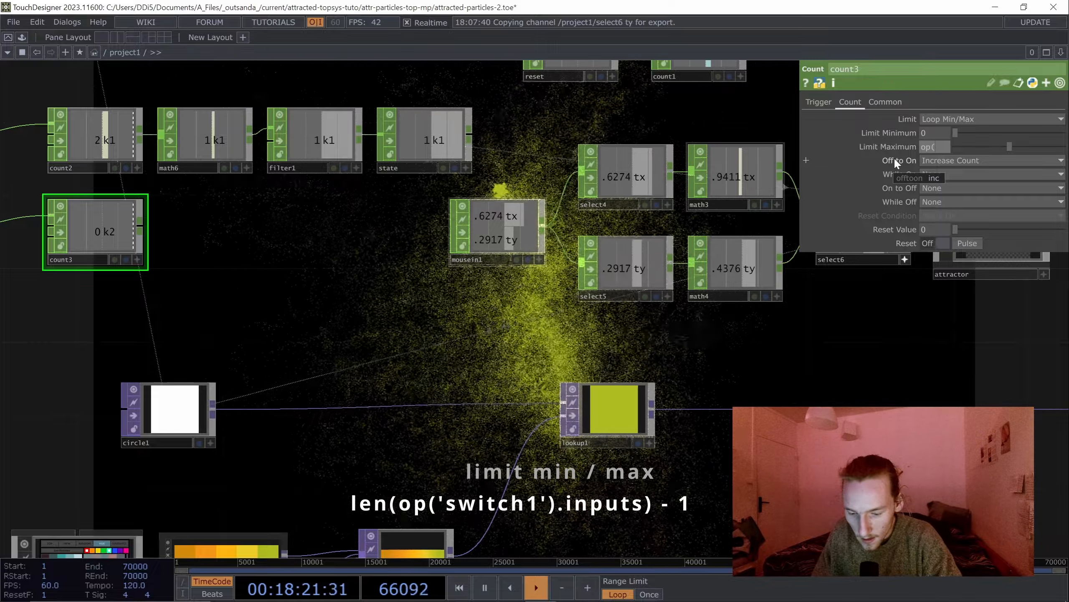
{"action": "type", "text": "''"}
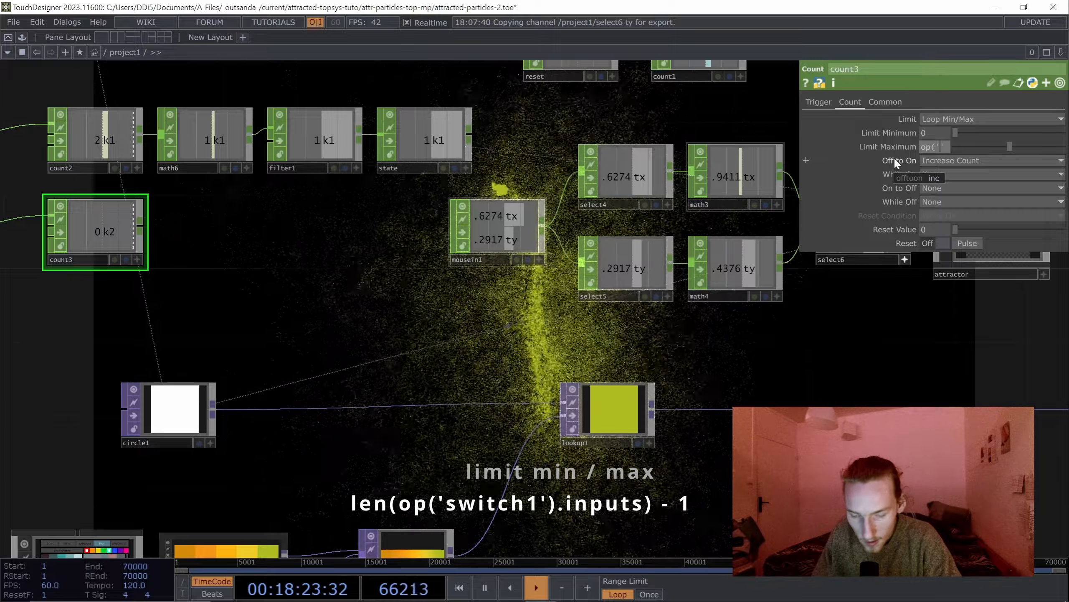
{"action": "type", "text": ")"}
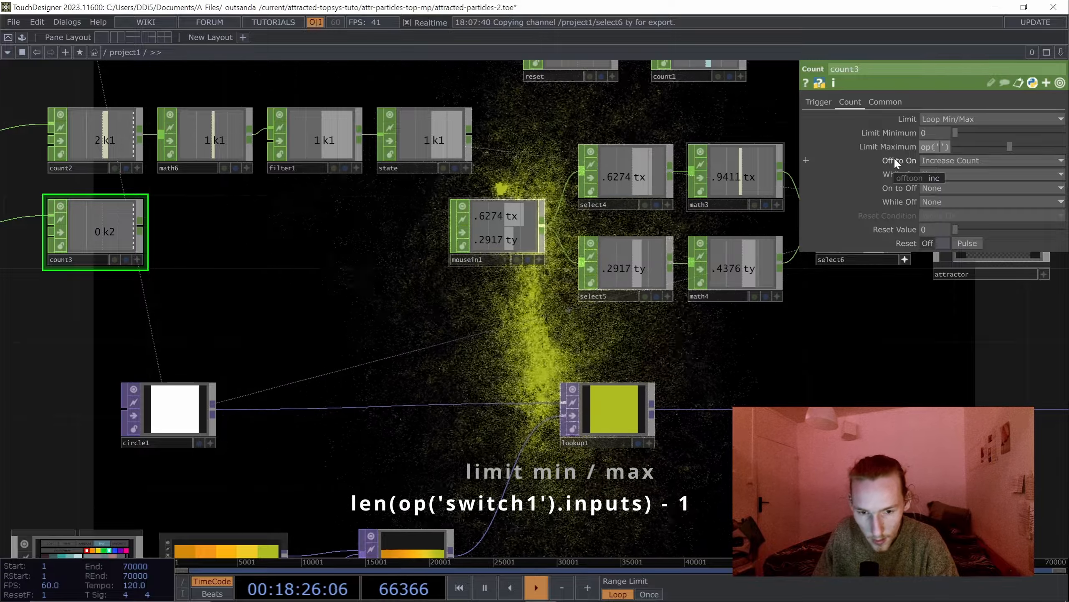
Set count3's Limit Maximum to the expression len(op('switch1').inputs) - 1.
{"action": "type", "text": "switch1"}
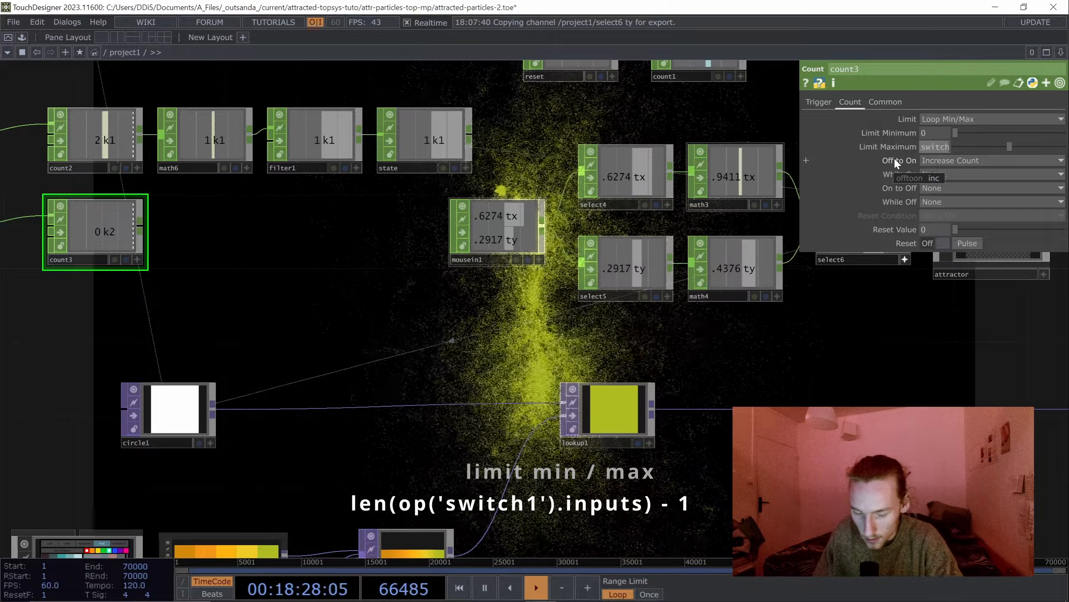
{"action": "key", "text": "Return"}
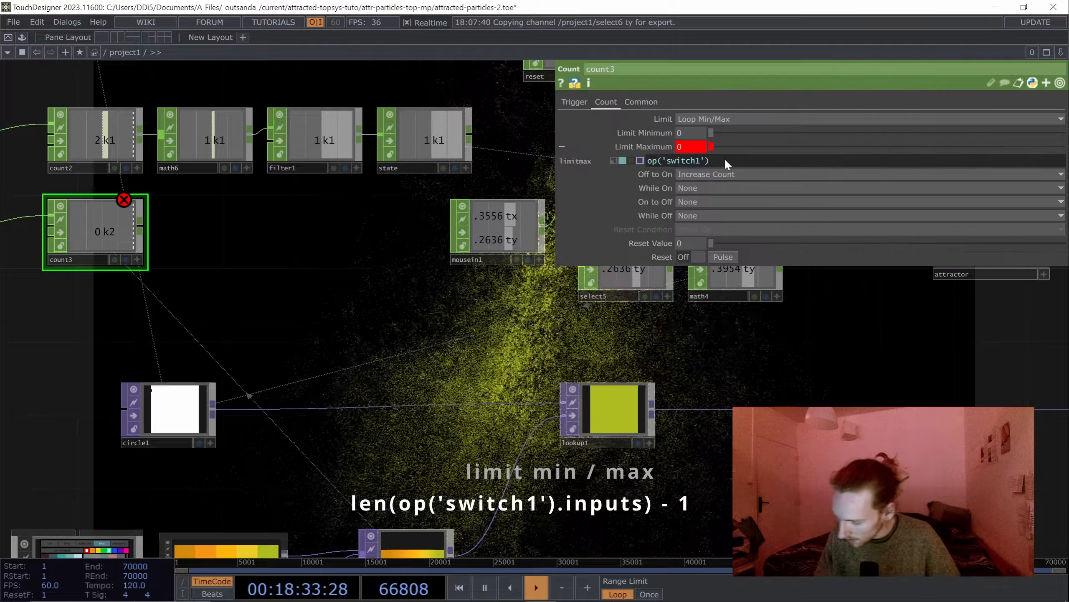
{"action": "left_click", "coordinate": [725, 161]}
{"action": "type", "text": ".inp"}
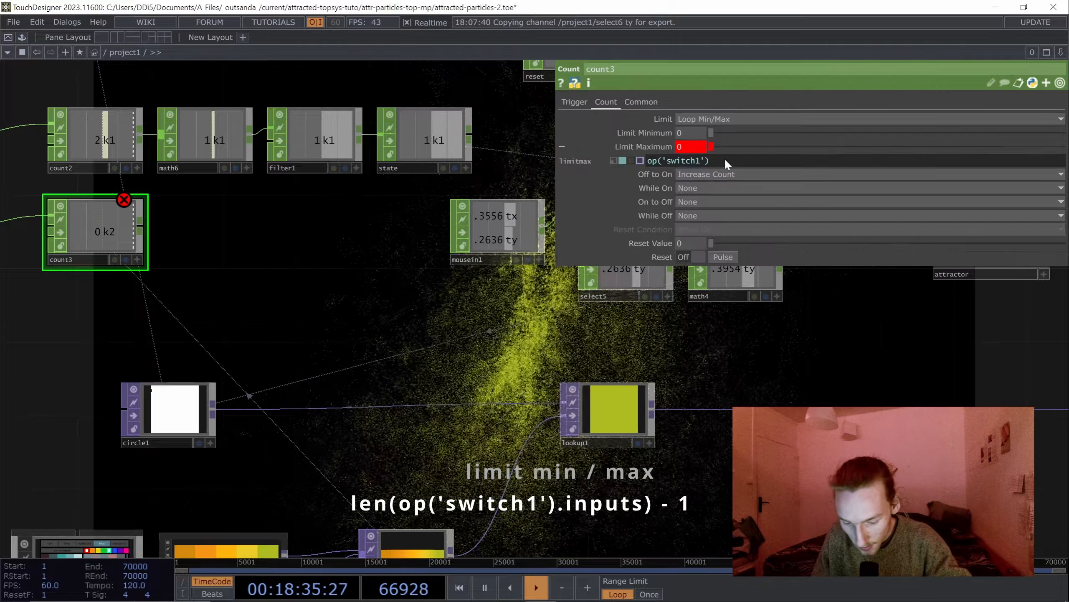
{"action": "type", "text": "uts)"}
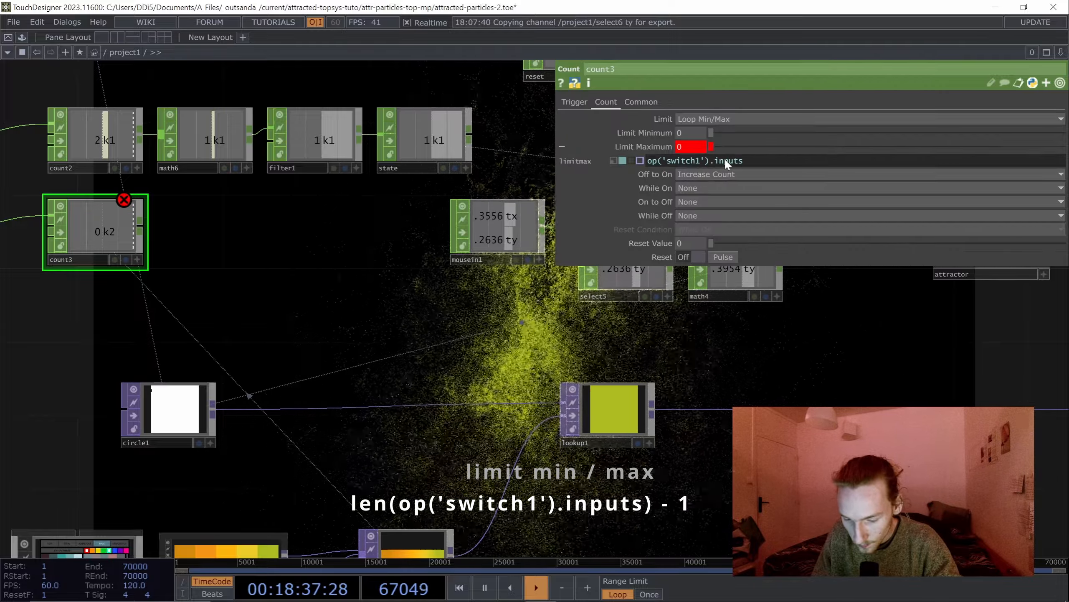
{"action": "left_click", "coordinate": [648, 160]}
{"action": "type", "text": "len("}
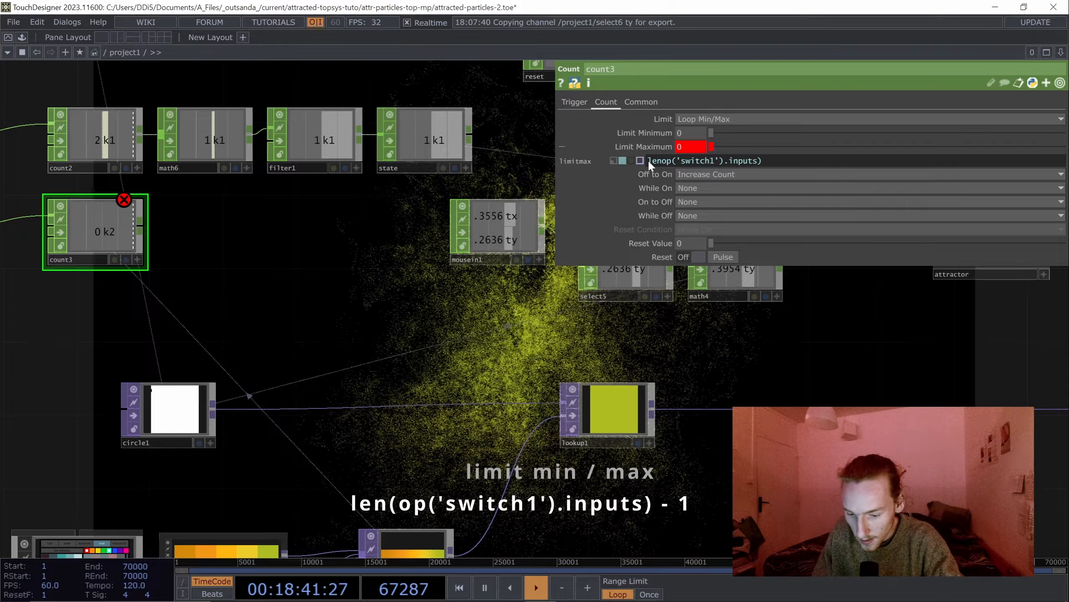
{"action": "left_click", "coordinate": [772, 160]}
{"action": "type", "text": "- 1"}
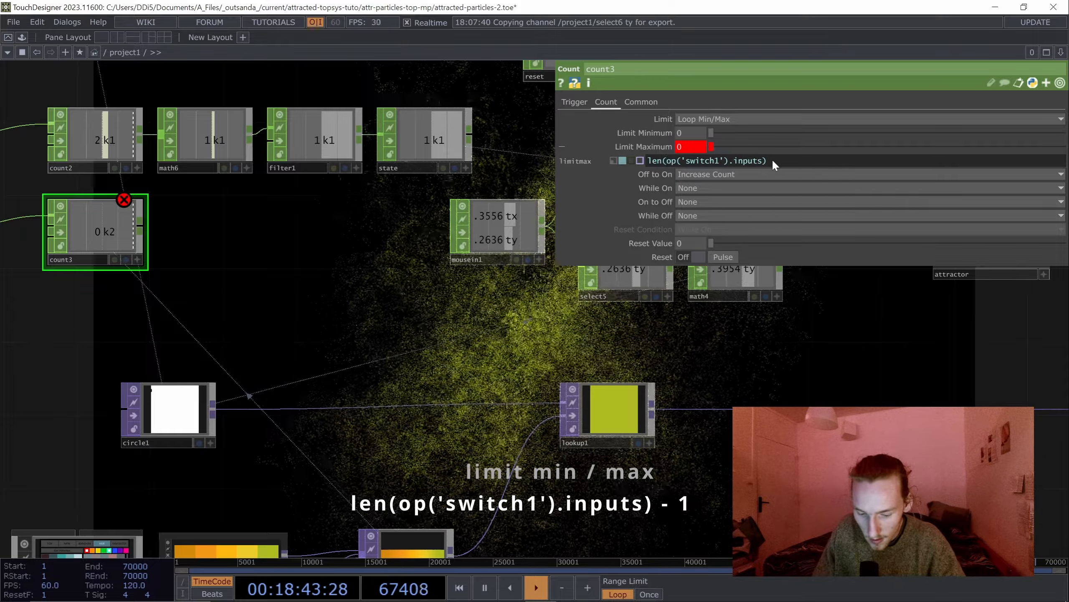
{"action": "key", "text": "Return"}
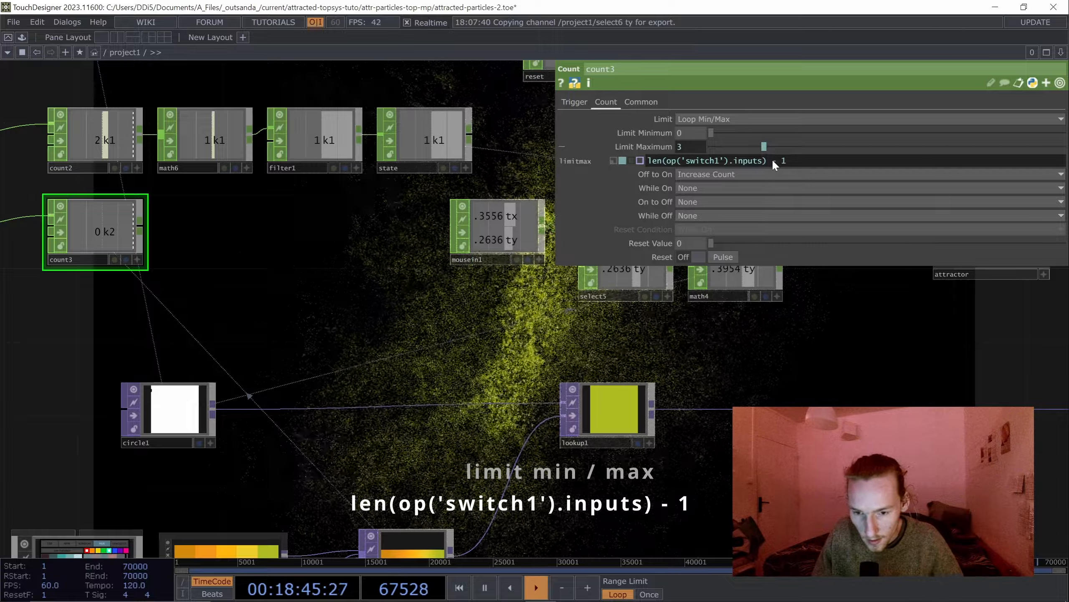
{"action": "left_click_drag", "start_coordinate": [556, 223], "coordinate": [800, 252]}
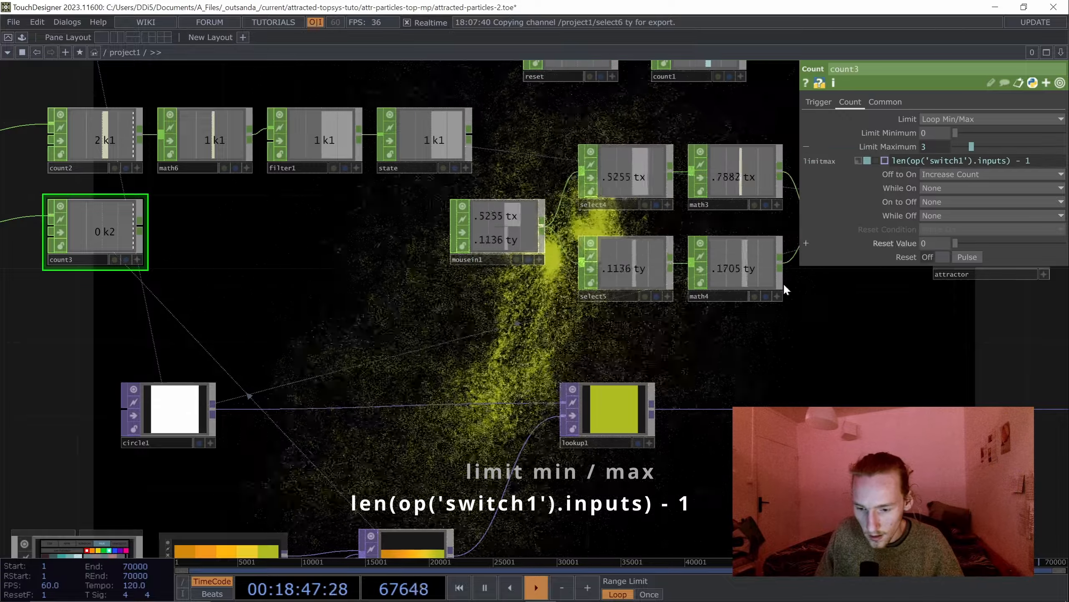
Examine the switch1 node and the palette nodes feeding its inputs.
{"action": "scroll", "coordinate": [264, 354], "scroll_direction": "down", "scroll_amount": 5}
{"action": "left_click_drag", "start_coordinate": [398, 421], "coordinate": [469, 401]}
{"action": "scroll", "coordinate": [394, 422], "scroll_direction": "up", "scroll_amount": 5}
{"action": "left_click_drag", "start_coordinate": [394, 422], "coordinate": [514, 369]}
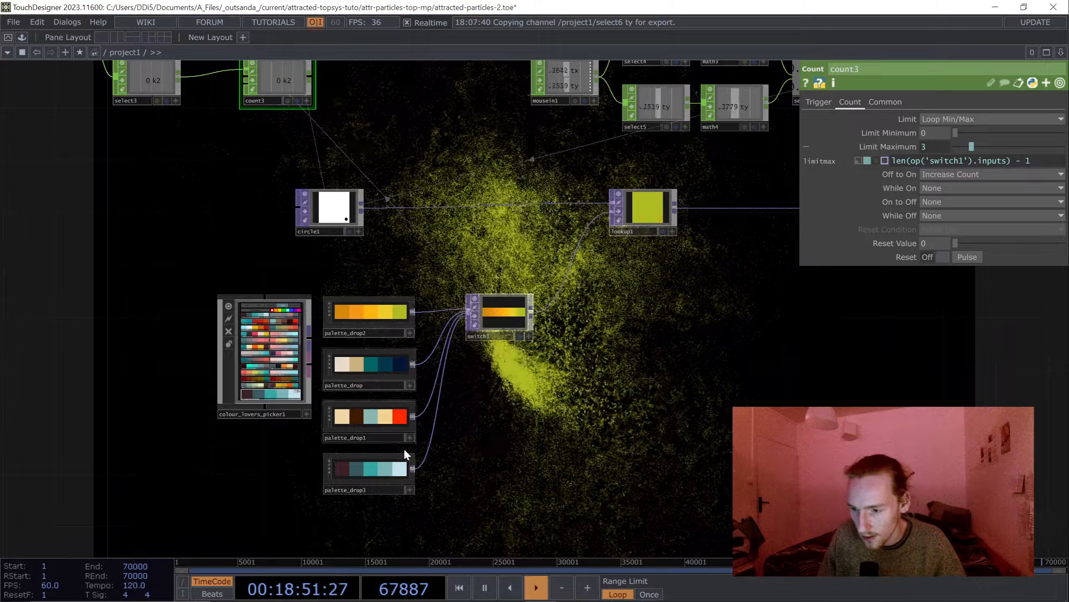
{"action": "left_click_drag", "start_coordinate": [616, 406], "coordinate": [634, 444]}
{"action": "left_click_drag", "start_coordinate": [484, 218], "coordinate": [507, 316]}
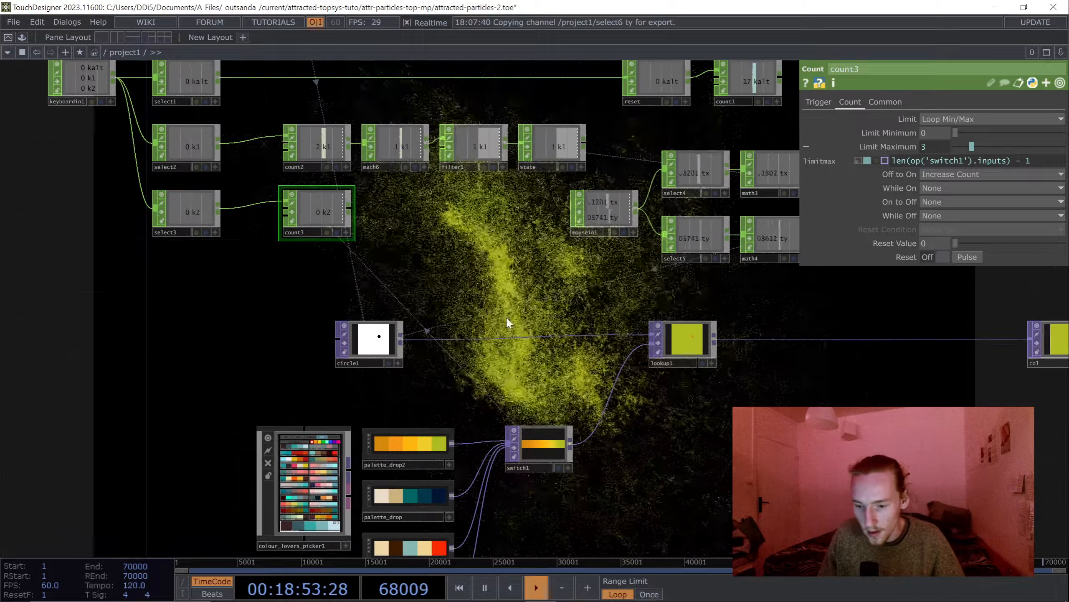
{"action": "left_click", "coordinate": [542, 445]}
{"action": "left_click_drag", "start_coordinate": [774, 435], "coordinate": [747, 327]}
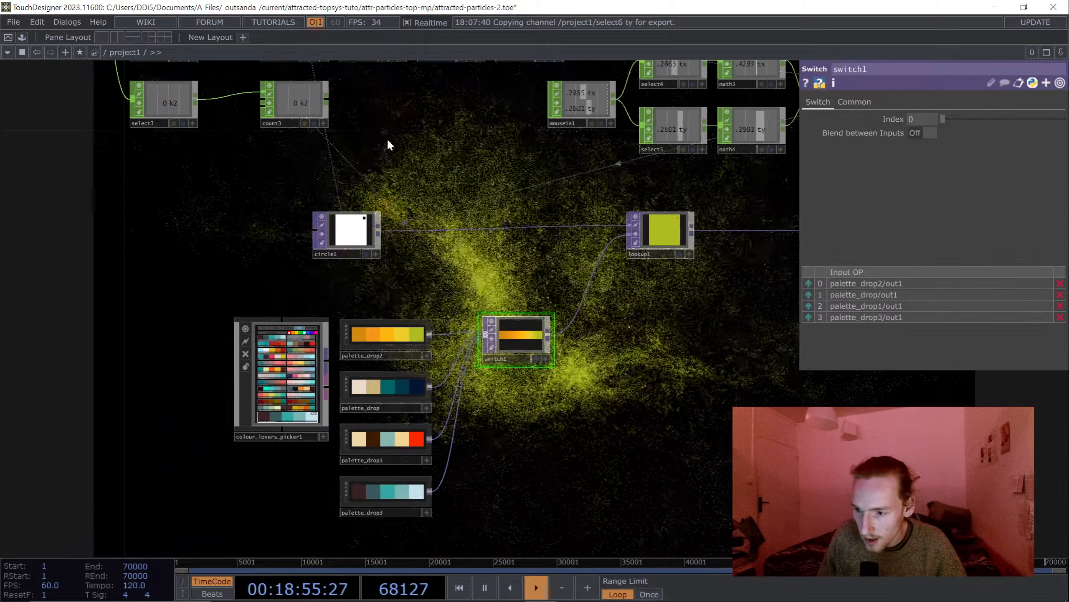
{"action": "left_click_drag", "start_coordinate": [383, 137], "coordinate": [388, 211]}
Add a Trigger CHOP connected to the output of count3.
{"action": "left_click", "coordinate": [306, 178]}
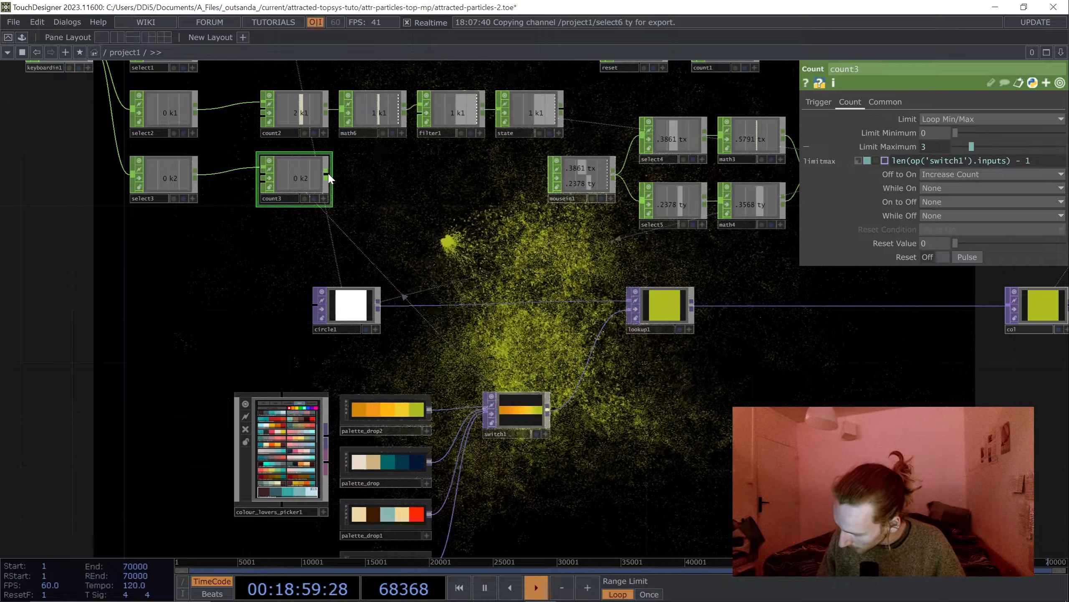
{"action": "left_click", "coordinate": [389, 179]}
{"action": "type", "text": "tr"}
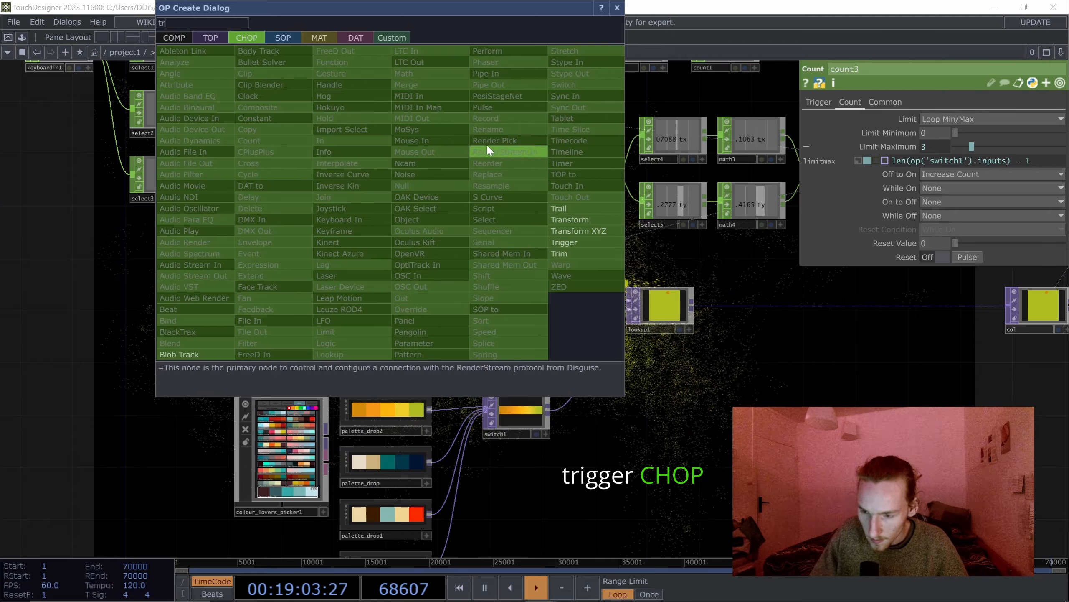
{"action": "type", "text": "i"}
{"action": "key", "text": "Escape"}
{"action": "left_click", "coordinate": [382, 180]}
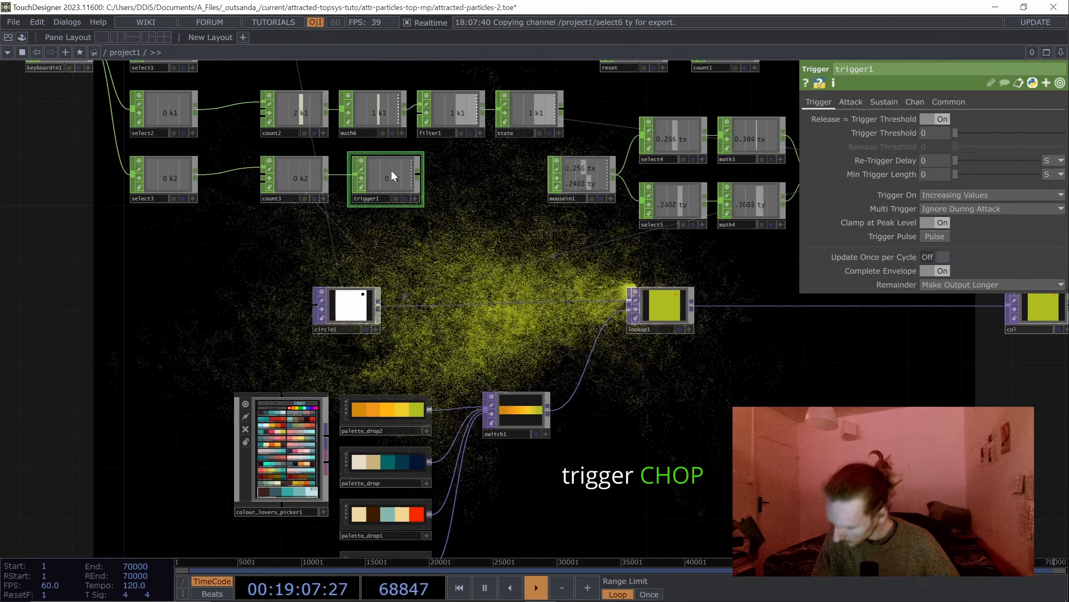
Set trigger1's Attack Length to 1 and its Peak Length to 0.
{"action": "left_click", "coordinate": [852, 101]}
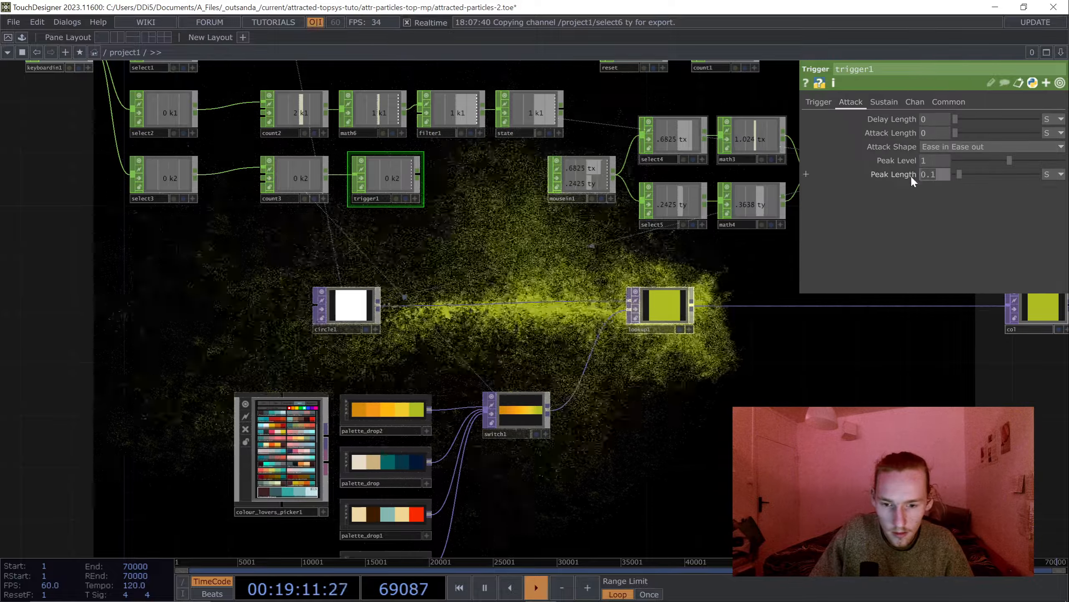
{"action": "left_click", "coordinate": [927, 131]}
{"action": "type", "text": "1"}
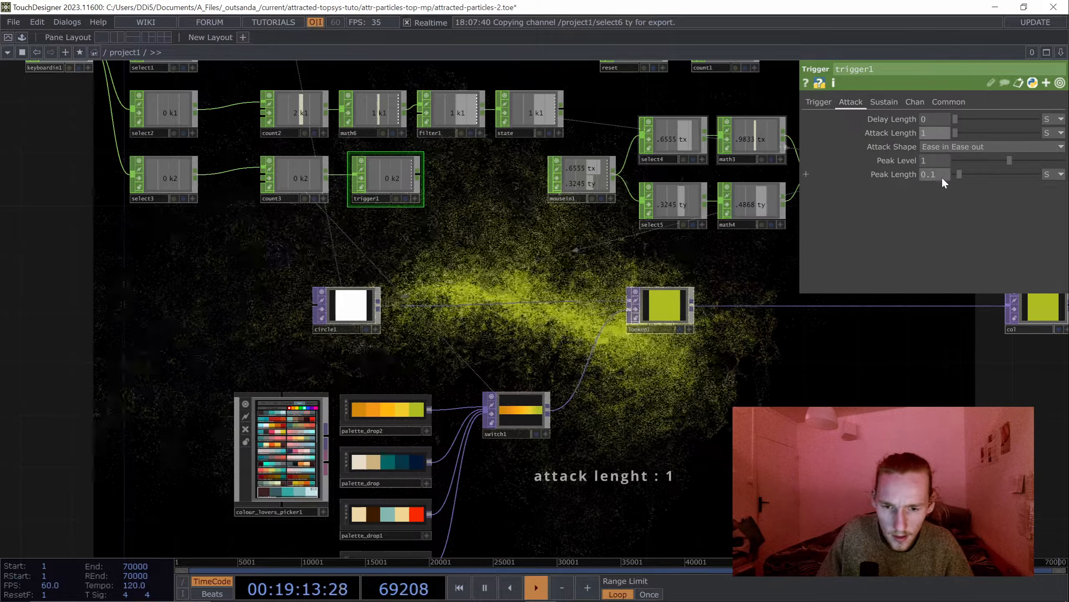
{"action": "left_click_drag", "start_coordinate": [941, 176], "coordinate": [872, 172]}
{"action": "type", "text": "0"}
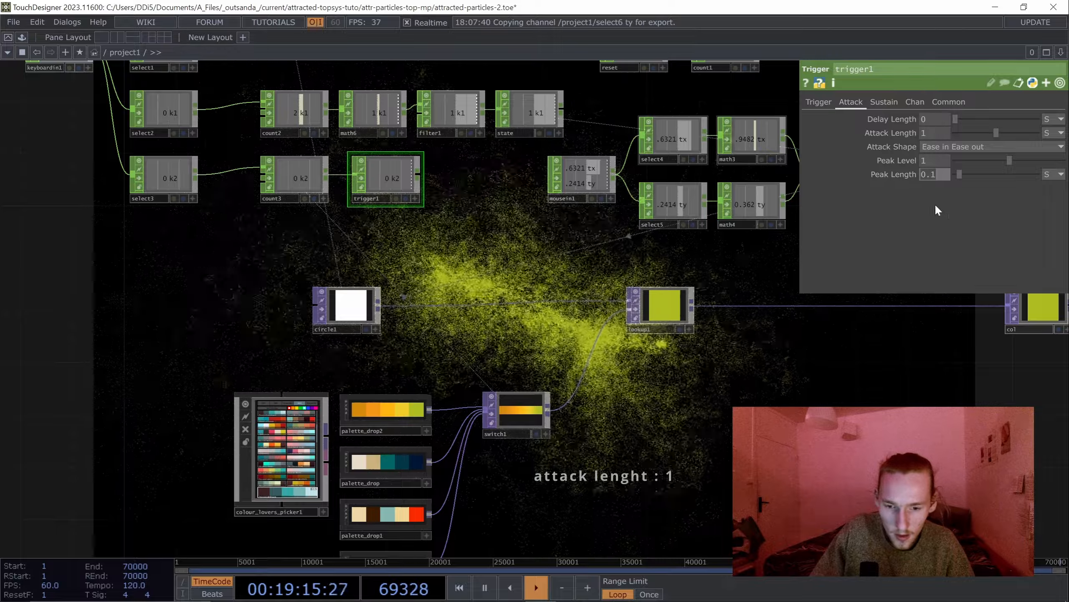
Set trigger1's Sustain Level to 1, and its Decay Length and Release Length to 0.
{"action": "left_click", "coordinate": [884, 100]}
{"action": "left_click_drag", "start_coordinate": [939, 147], "coordinate": [880, 146]}
{"action": "type", "text": "1"}
{"action": "left_click_drag", "start_coordinate": [944, 120], "coordinate": [878, 120]}
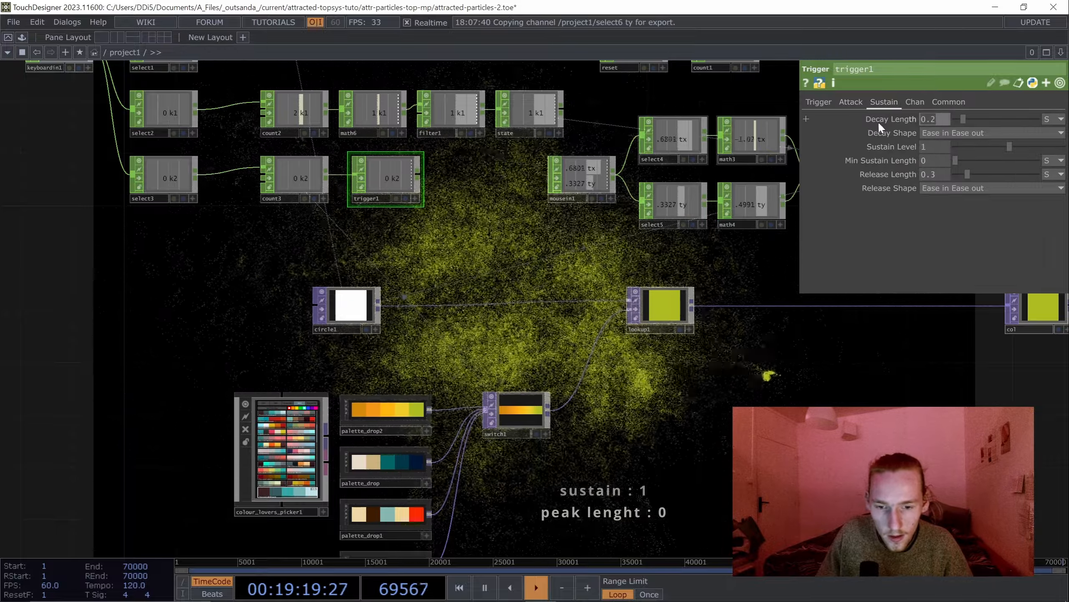
{"action": "type", "text": "0"}
{"action": "left_click_drag", "start_coordinate": [944, 176], "coordinate": [890, 178]}
{"action": "type", "text": "0"}
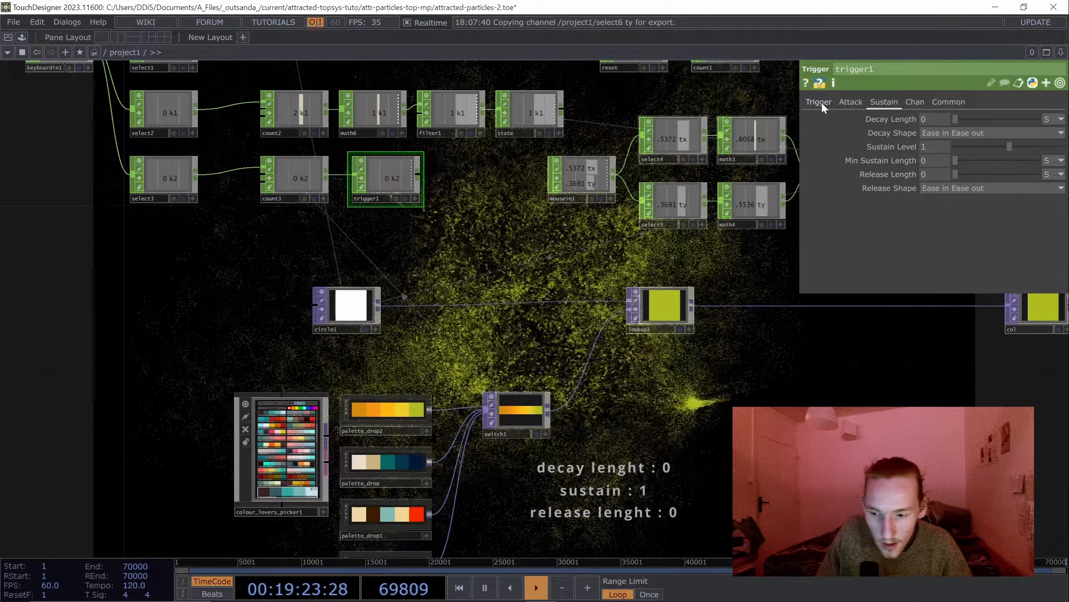
Duplicate trigger1 twice, stacking the copies below it with count3 as their input, and move circle1 clear of them.
{"action": "scroll", "coordinate": [374, 186], "scroll_direction": "up", "scroll_amount": 3}
{"action": "key", "text": "ctrl+c"}
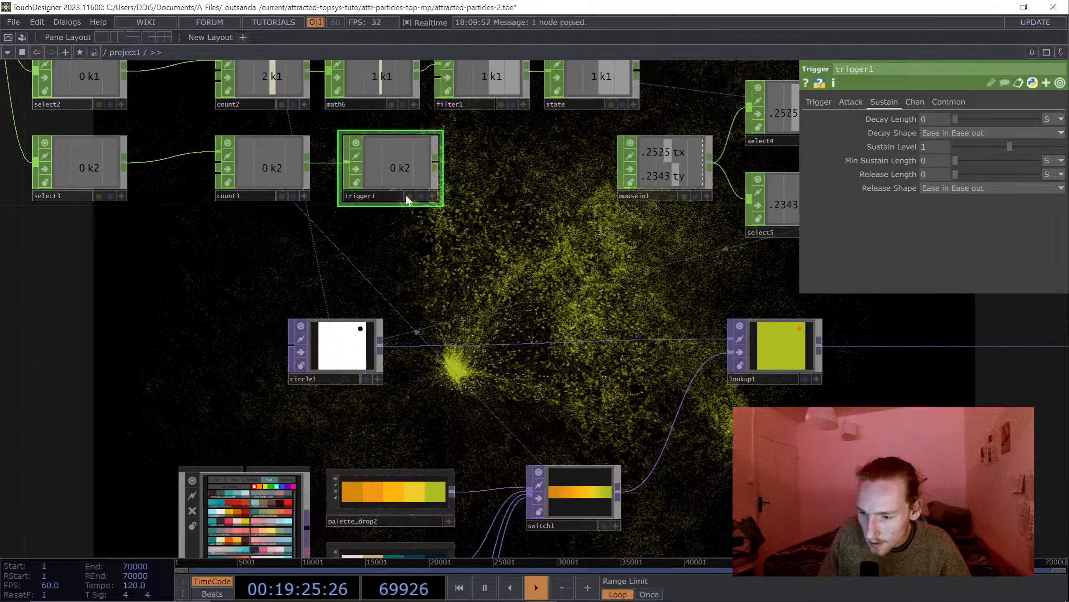
{"action": "key", "text": "ctrl+v"}
{"action": "left_click_drag", "start_coordinate": [402, 256], "coordinate": [423, 241]}
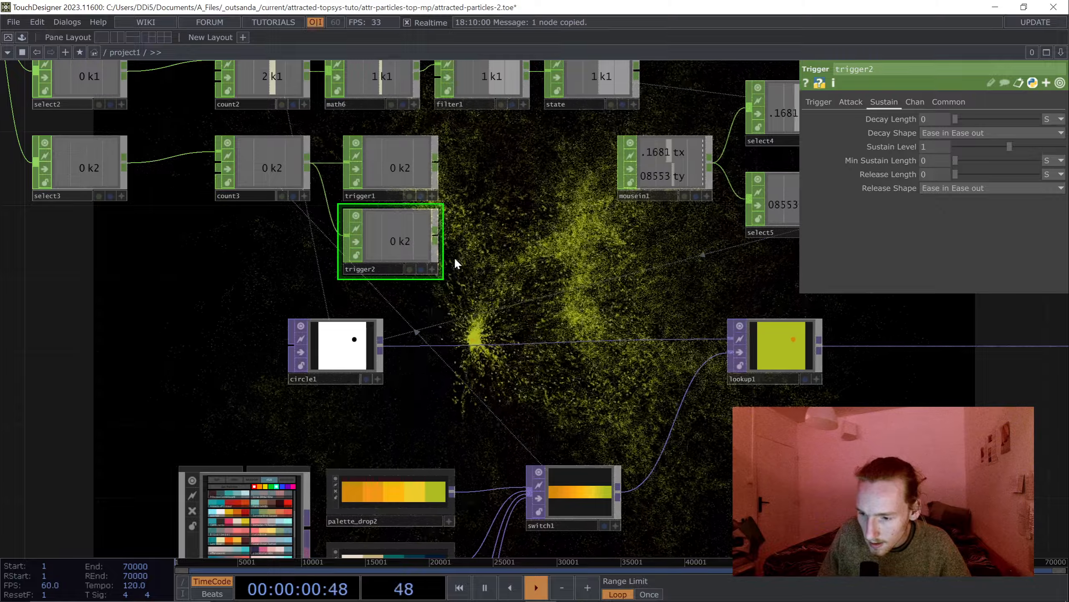
{"action": "key", "text": "ctrl+v"}
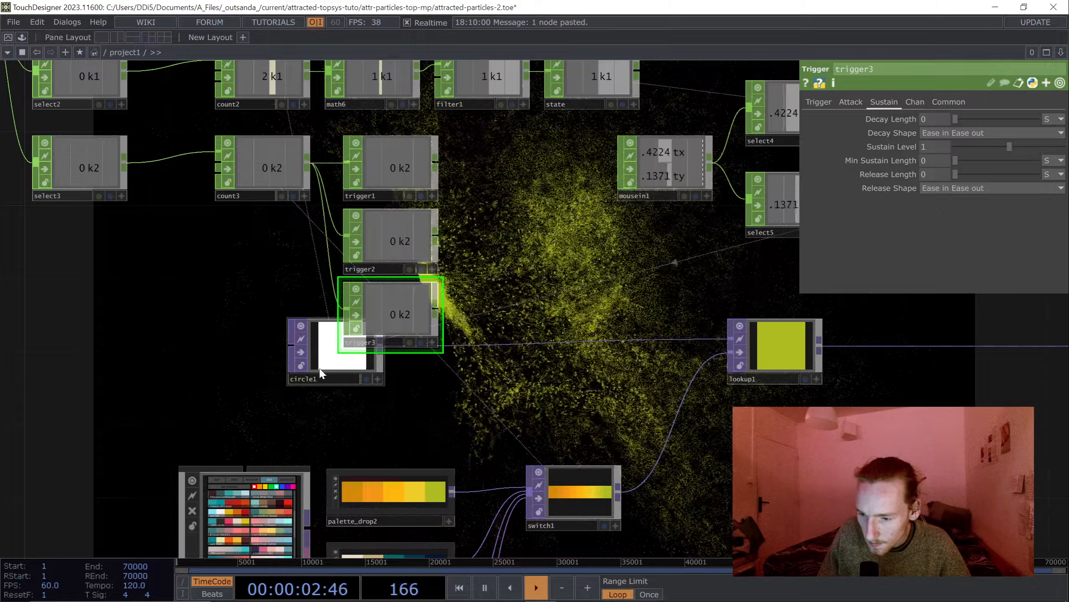
{"action": "left_click_drag", "start_coordinate": [327, 376], "coordinate": [525, 378]}
{"action": "scroll", "coordinate": [526, 378], "scroll_direction": "down", "scroll_amount": 4}
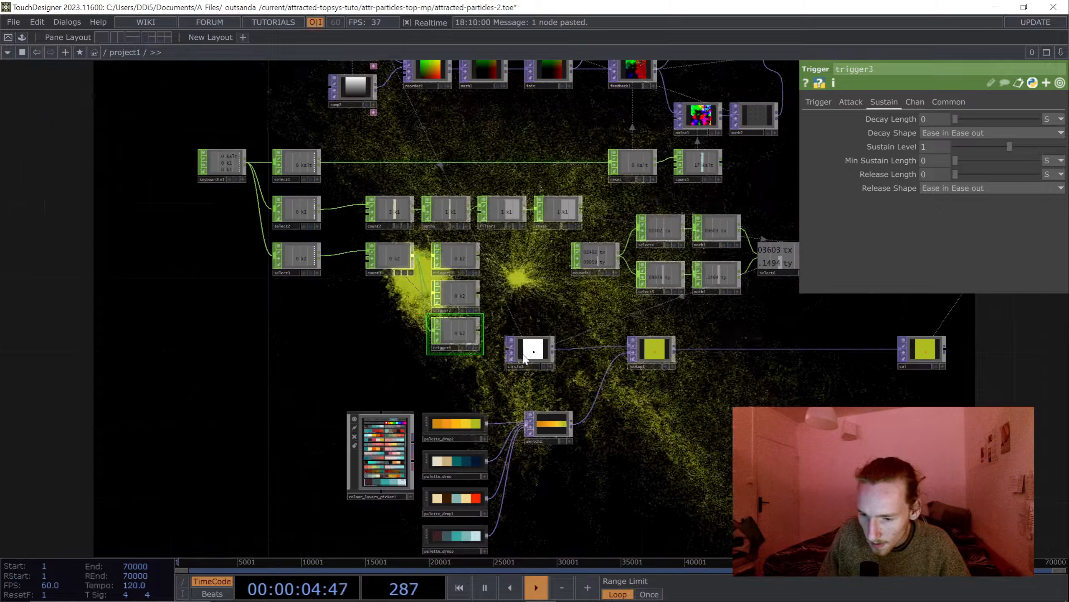
Add a Math CHOP connected to the output of trigger1.
{"action": "scroll", "coordinate": [458, 369], "scroll_direction": "up", "scroll_amount": 5}
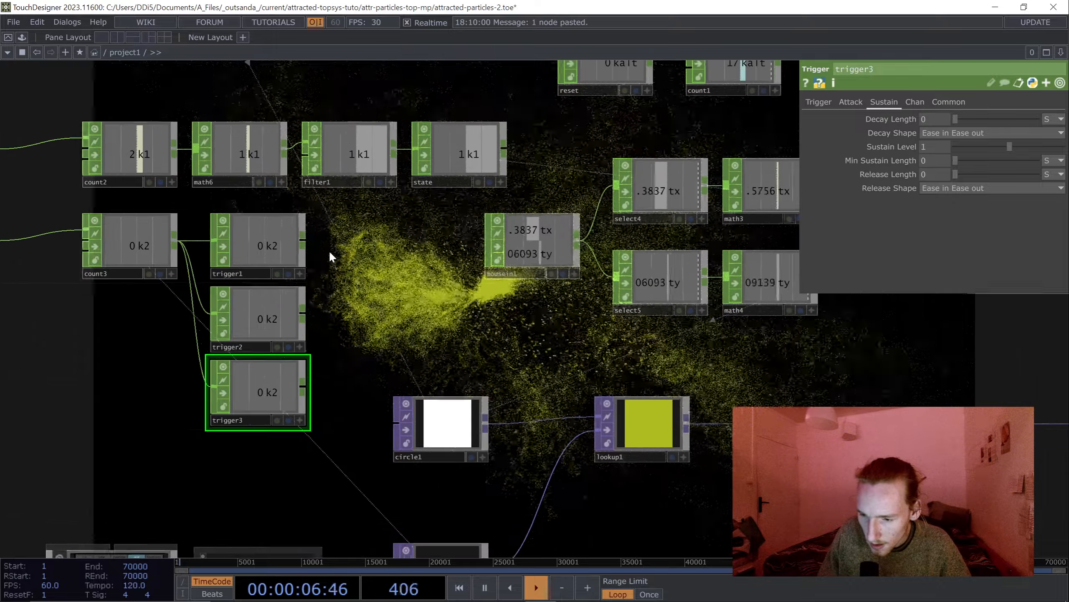
{"action": "key", "text": "Tab"}
{"action": "type", "text": "s"}
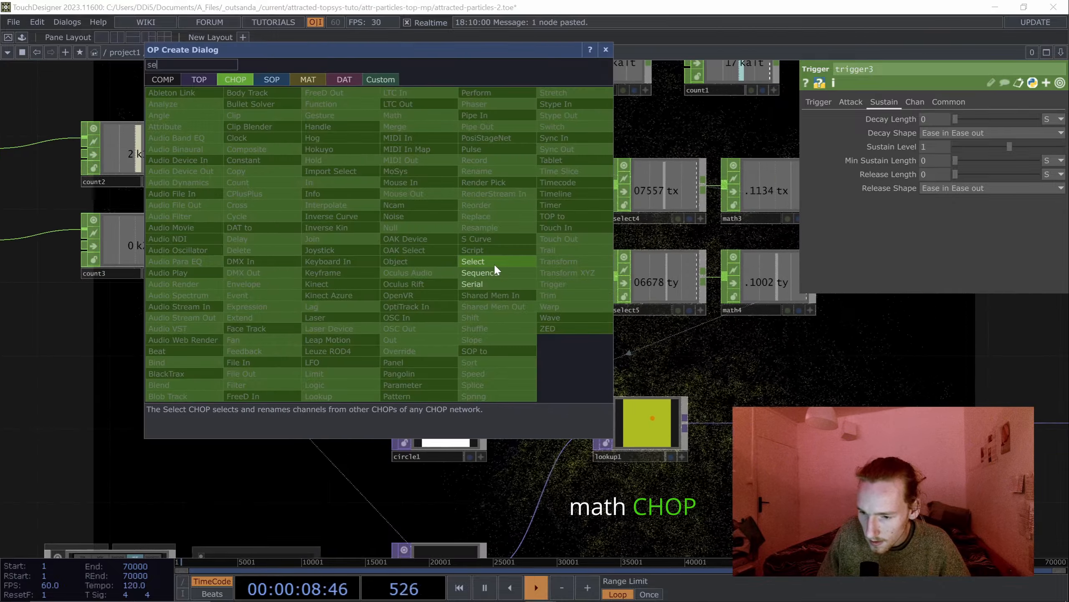
{"action": "type", "text": "em"}
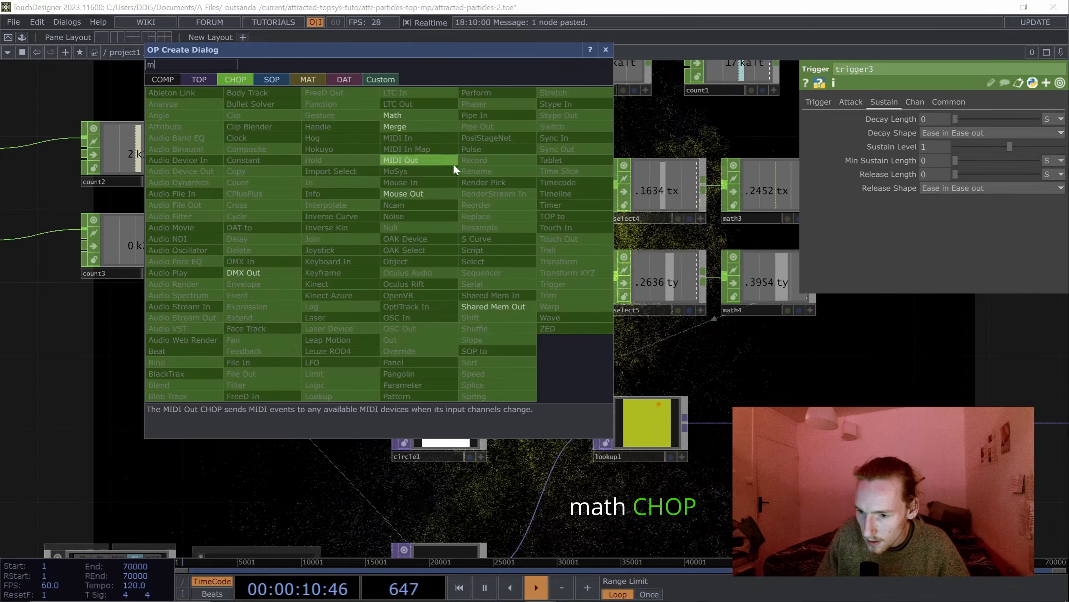
{"action": "left_click", "coordinate": [386, 118]}
{"action": "left_click", "coordinate": [379, 247]}
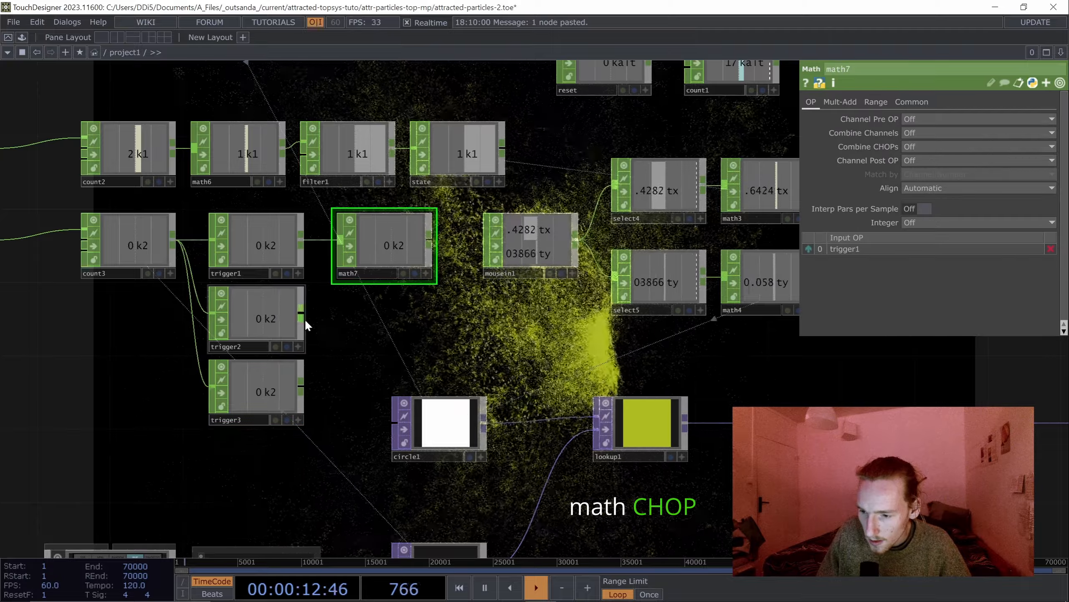
Connect trigger2 and trigger3 to math7 and set its Combine CHOPs option to Add.
{"action": "left_click_drag", "start_coordinate": [301, 314], "coordinate": [339, 247]}
{"action": "left_click_drag", "start_coordinate": [302, 382], "coordinate": [379, 248]}
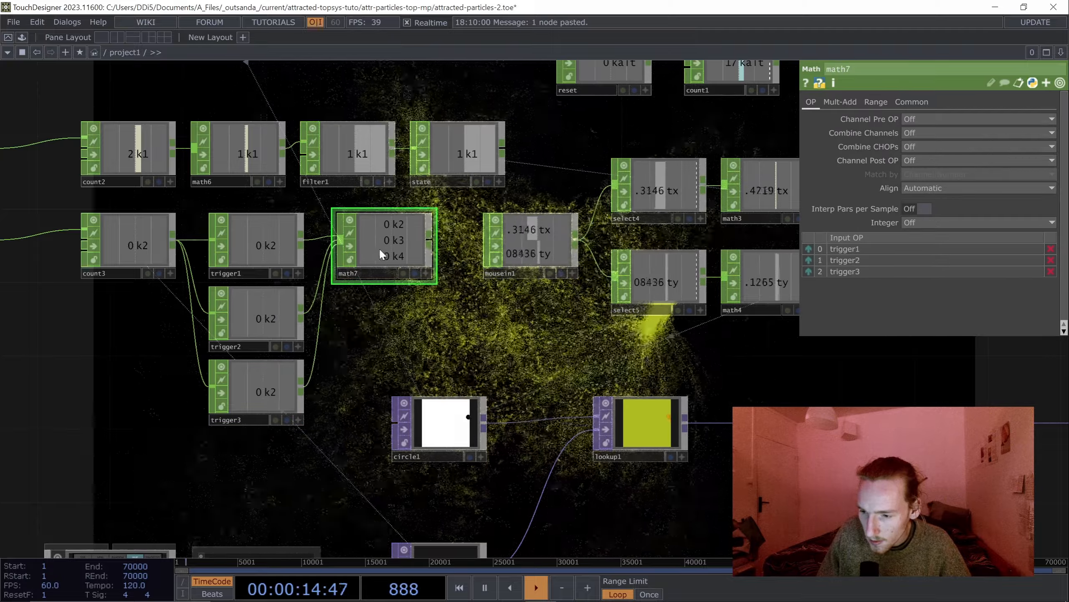
{"action": "left_click", "coordinate": [912, 145]}
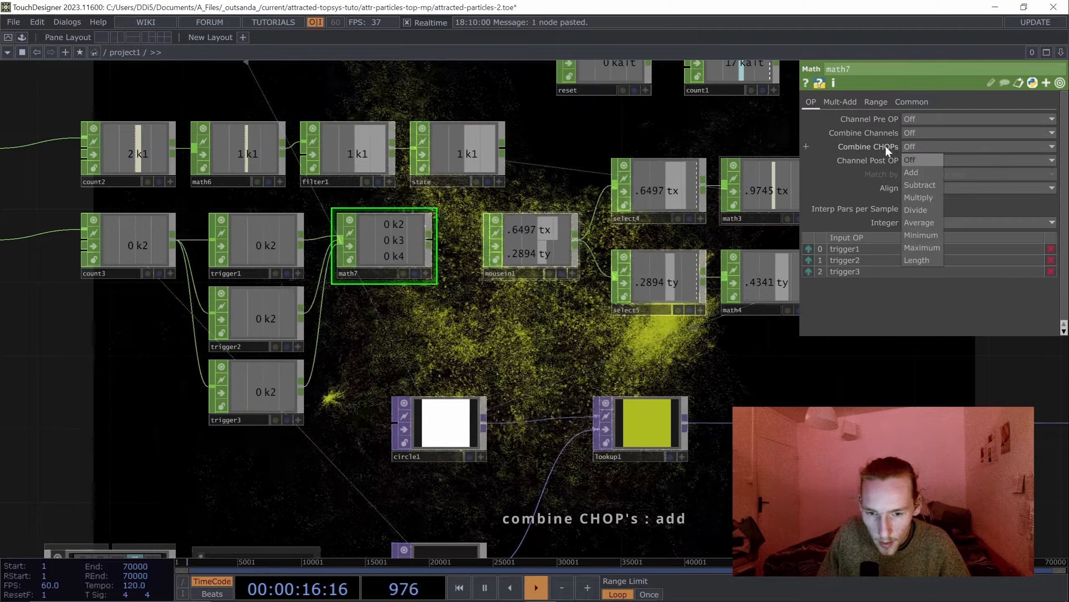
{"action": "left_click", "coordinate": [917, 172]}
Shift the chain from mousein1 through attractor rightward in the network to make room beside math7.
{"action": "scroll", "coordinate": [556, 259], "scroll_direction": "down", "scroll_amount": 8}
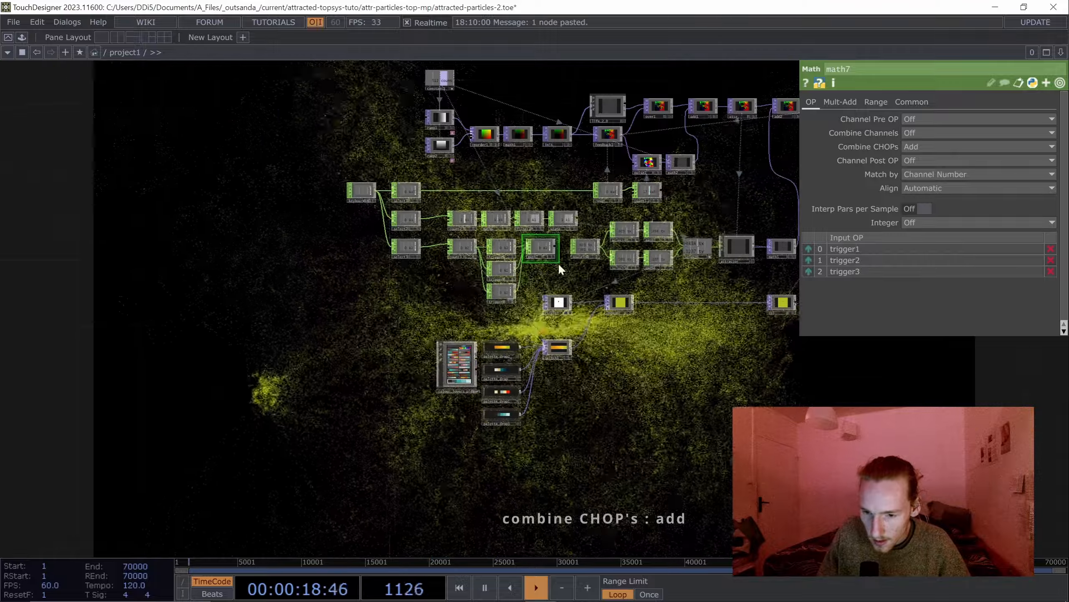
{"action": "scroll", "coordinate": [547, 320], "scroll_direction": "up", "scroll_amount": 5}
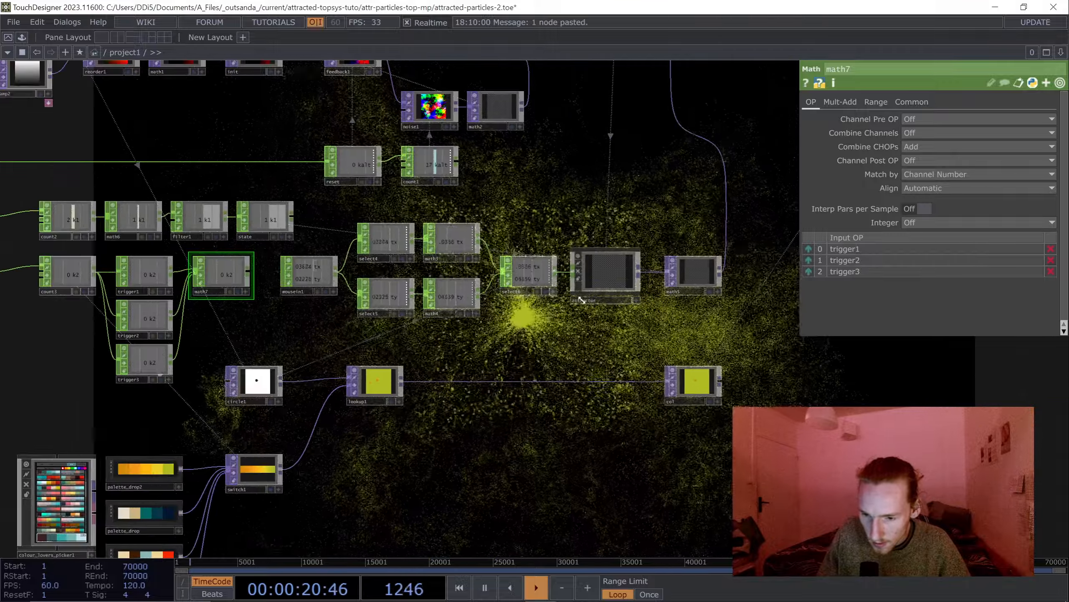
{"action": "right_click_drag", "start_coordinate": [403, 270], "coordinate": [333, 250]}
{"action": "left_click_drag", "start_coordinate": [313, 274], "coordinate": [445, 274]}
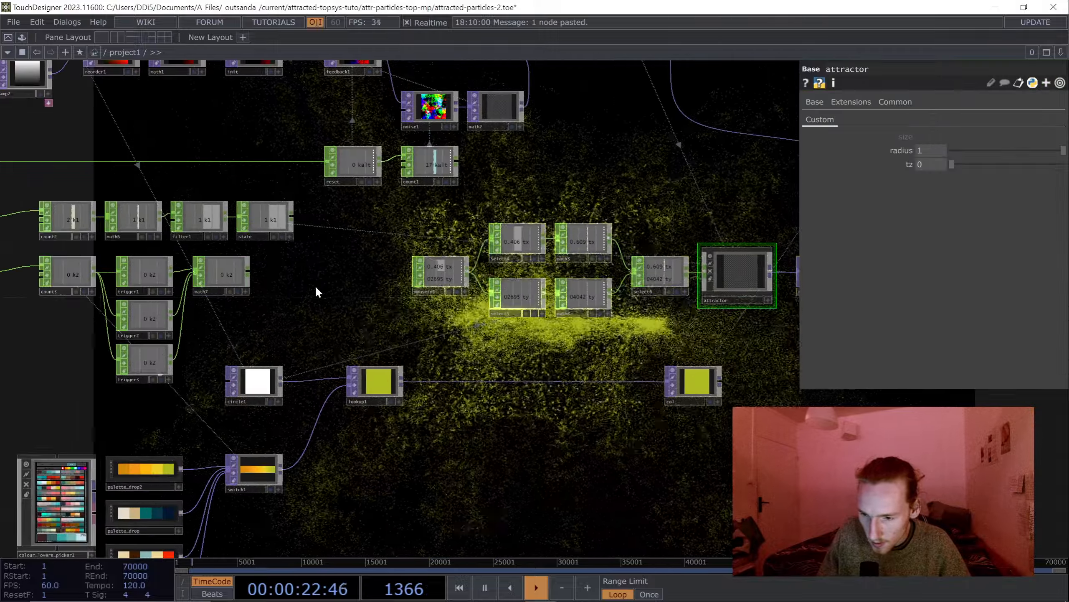
Add a Null CHOP after math7 and align the state node directly above it.
{"action": "left_click_drag", "start_coordinate": [231, 272], "coordinate": [333, 299]}
{"action": "left_click", "coordinate": [333, 303]}
{"action": "scroll", "coordinate": [332, 304], "scroll_direction": "up", "scroll_amount": 5}
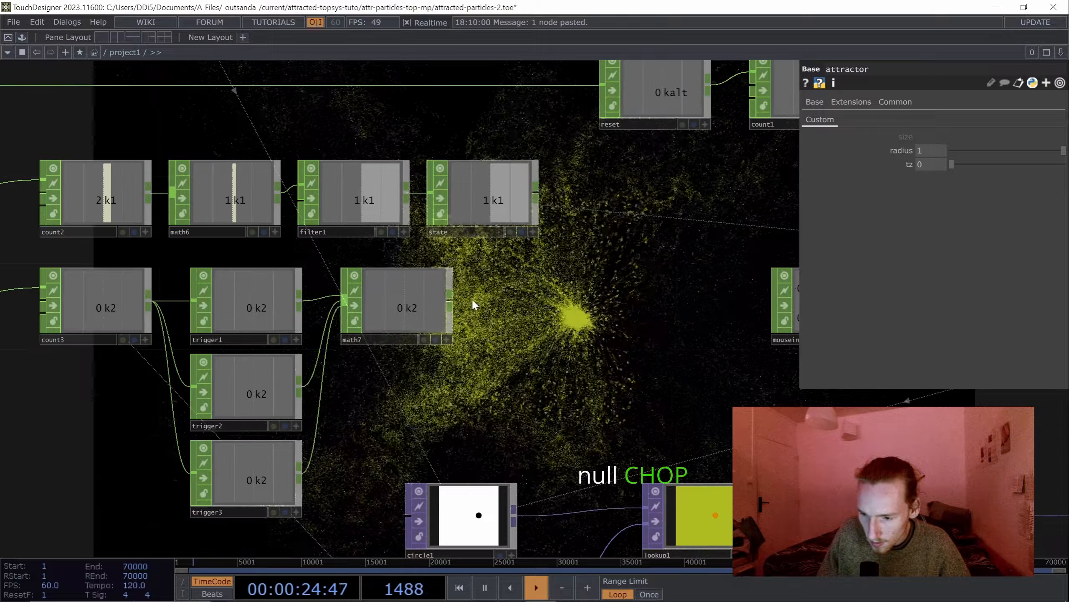
{"action": "key", "text": "alt+n"}
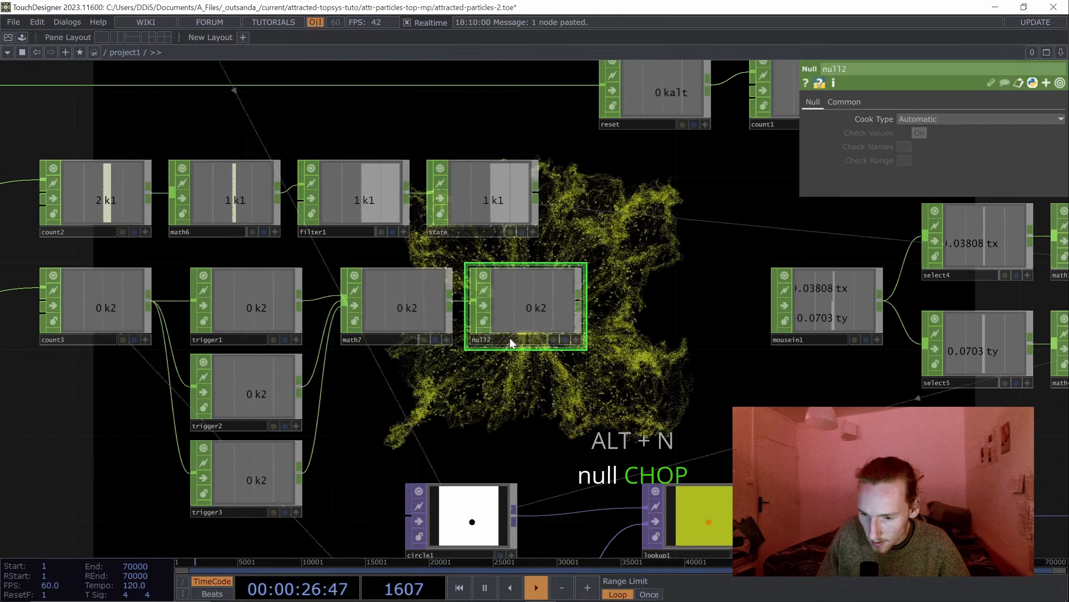
{"action": "left_click_drag", "start_coordinate": [483, 201], "coordinate": [526, 200]}
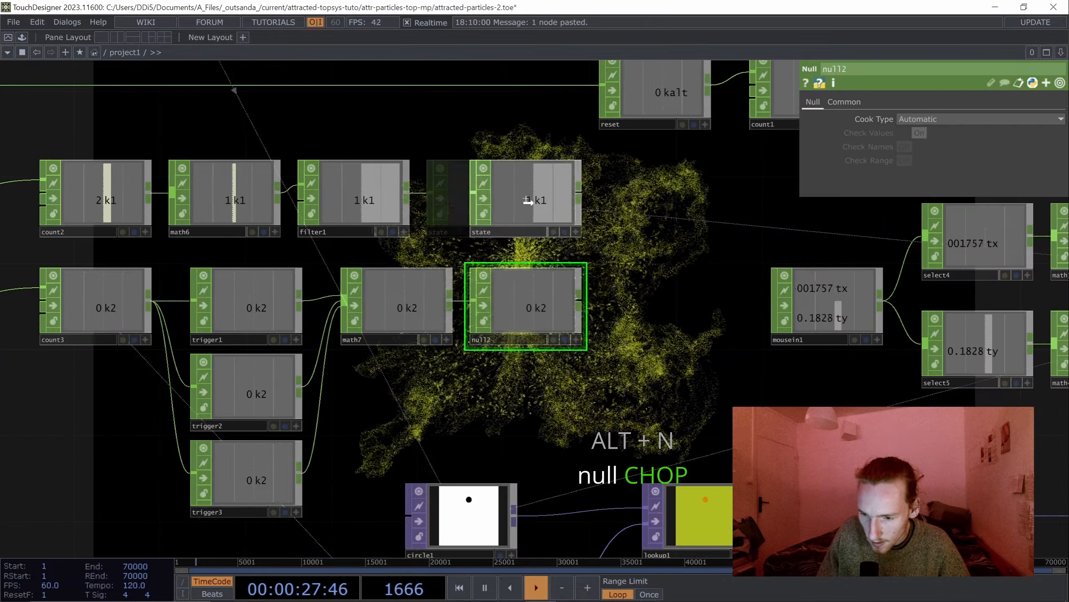
Rename the Null CHOP after math7 to color.
{"action": "left_click", "coordinate": [498, 338]}
{"action": "type", "text": "color"}
{"action": "key", "text": "Return"}
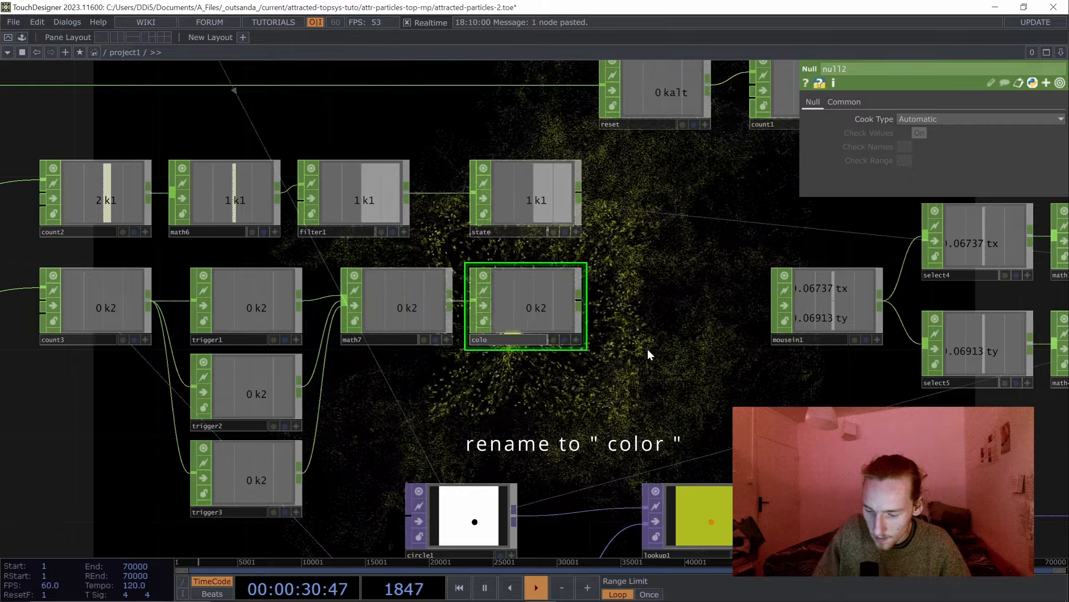
Drive the Index parameter of switch1 with the k2 channel of the color node.
{"action": "left_click_drag", "start_coordinate": [624, 390], "coordinate": [363, 368]}
{"action": "scroll", "coordinate": [299, 227], "scroll_direction": "down", "scroll_amount": 2}
{"action": "scroll", "coordinate": [321, 266], "scroll_direction": "down", "scroll_amount": 6}
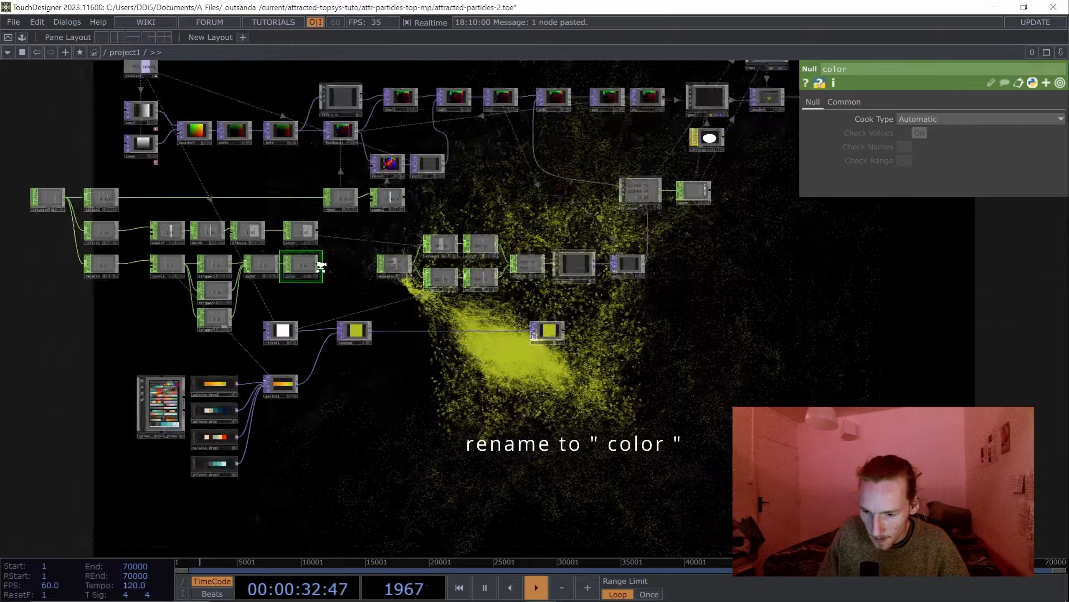
{"action": "left_click_drag", "start_coordinate": [455, 407], "coordinate": [521, 426]}
{"action": "scroll", "coordinate": [341, 412], "scroll_direction": "up", "scroll_amount": 4}
{"action": "left_click", "coordinate": [370, 367]}
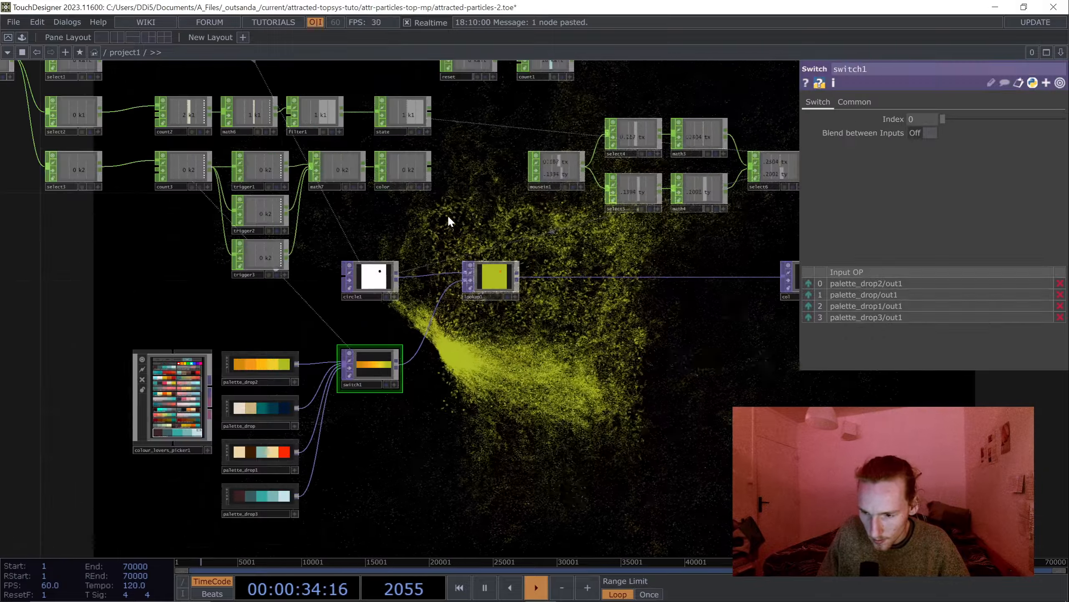
{"action": "left_click", "coordinate": [427, 187]}
{"action": "left_click_drag", "start_coordinate": [405, 169], "coordinate": [918, 119]}
{"action": "left_click", "coordinate": [919, 108]}
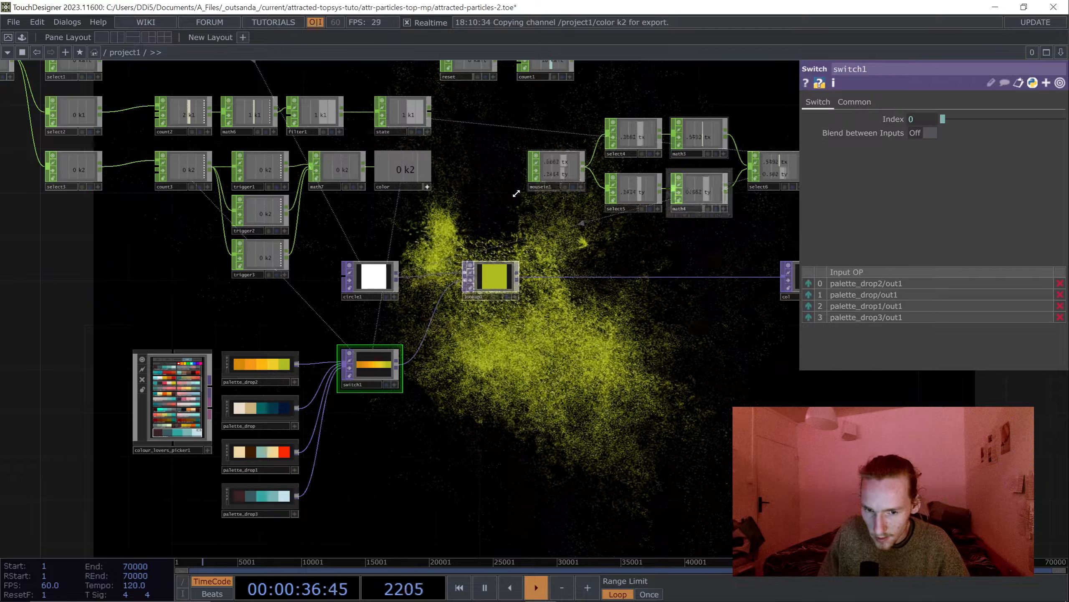
{"action": "left_click", "coordinate": [427, 187]}
Test whether the keyboard trigger for k2 changes the palette selected by switch1.
{"action": "left_click_drag", "start_coordinate": [358, 202], "coordinate": [568, 241]}
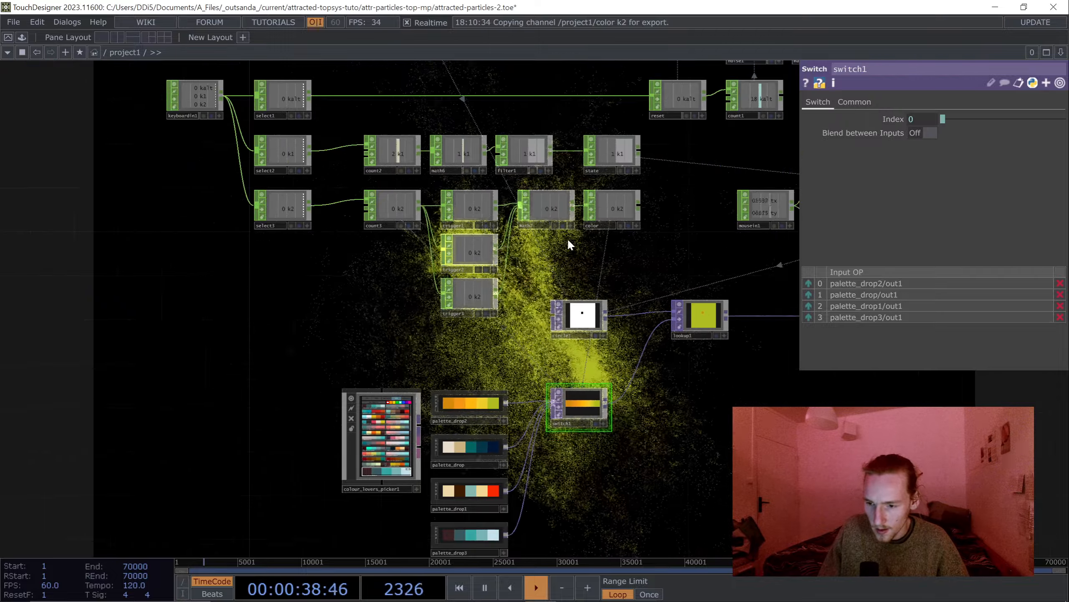
{"action": "key", "text": "2"}
{"action": "key", "text": "2"}
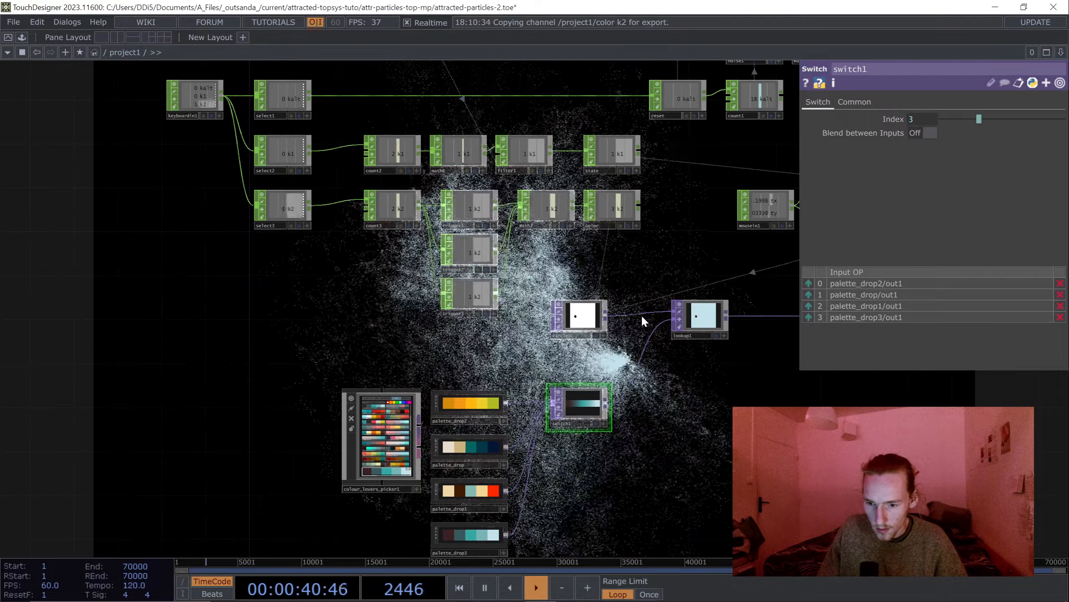
Set the Trigger Threshold to 1 on trigger2 and to 2 on trigger3.
{"action": "left_click", "coordinate": [474, 238]}
{"action": "left_click", "coordinate": [478, 214]}
{"action": "scroll", "coordinate": [479, 214], "scroll_direction": "up", "scroll_amount": 2}
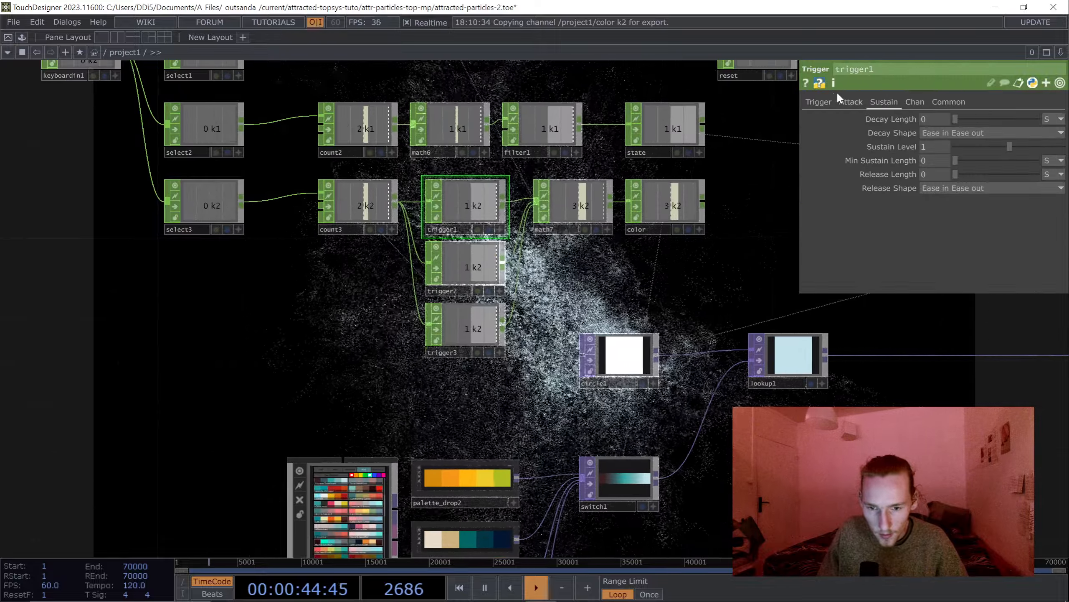
{"action": "left_click", "coordinate": [819, 102]}
{"action": "left_click", "coordinate": [482, 264]}
{"action": "left_click", "coordinate": [825, 101]}
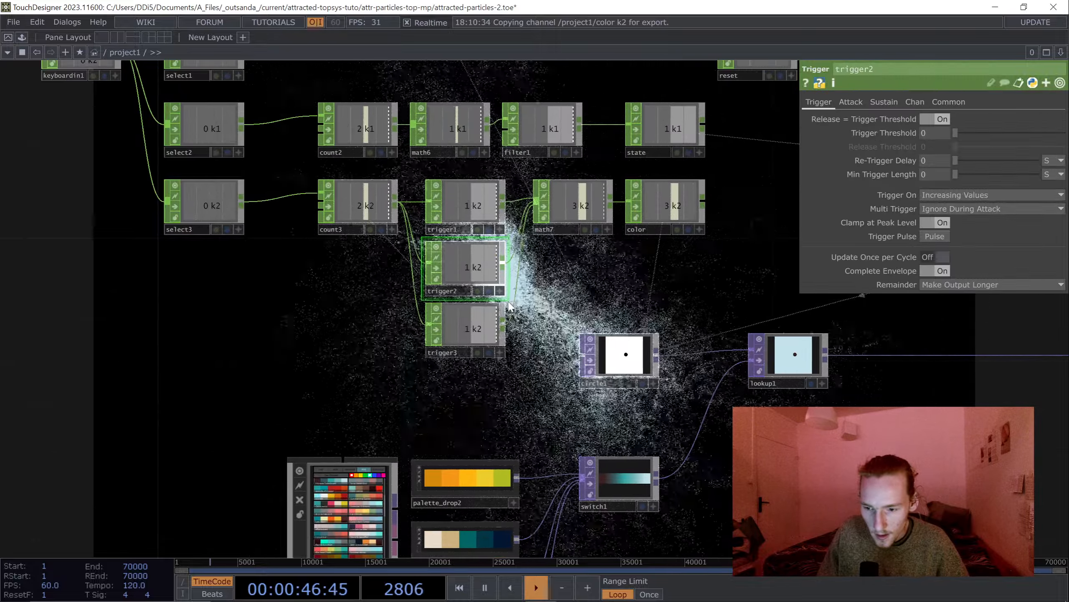
{"action": "left_click", "coordinate": [481, 322]}
{"action": "left_click", "coordinate": [465, 265]}
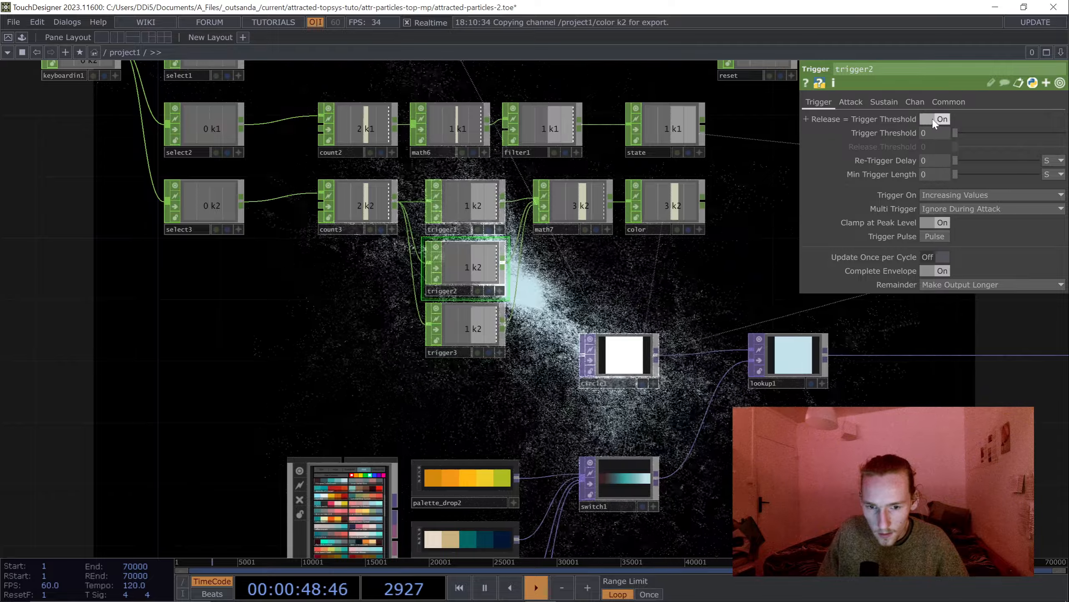
{"action": "left_click_drag", "start_coordinate": [924, 136], "coordinate": [870, 134]}
{"action": "type", "text": "1"}
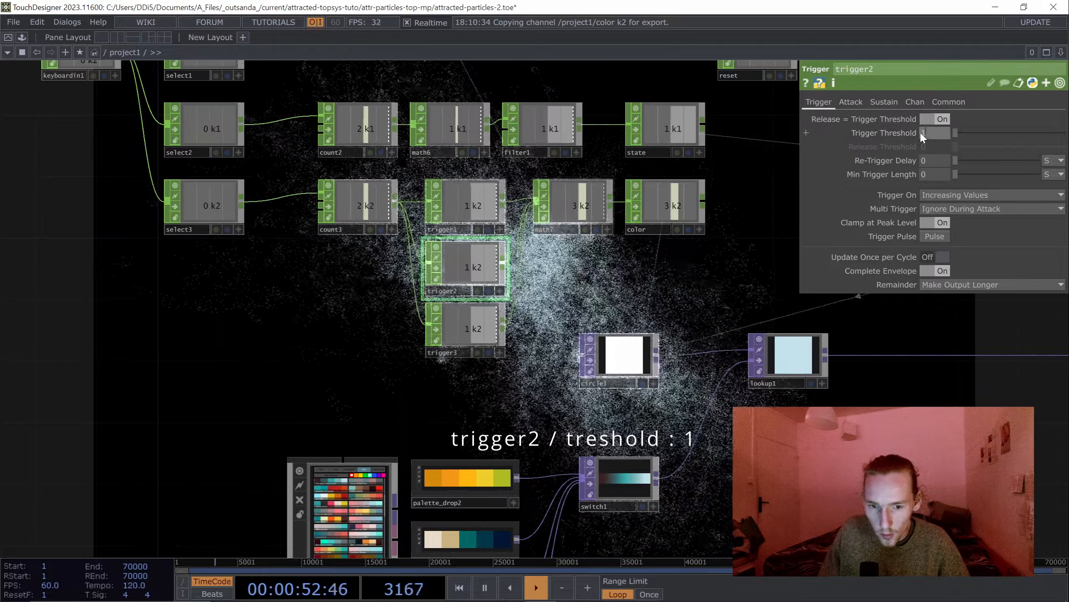
{"action": "left_click", "coordinate": [480, 329]}
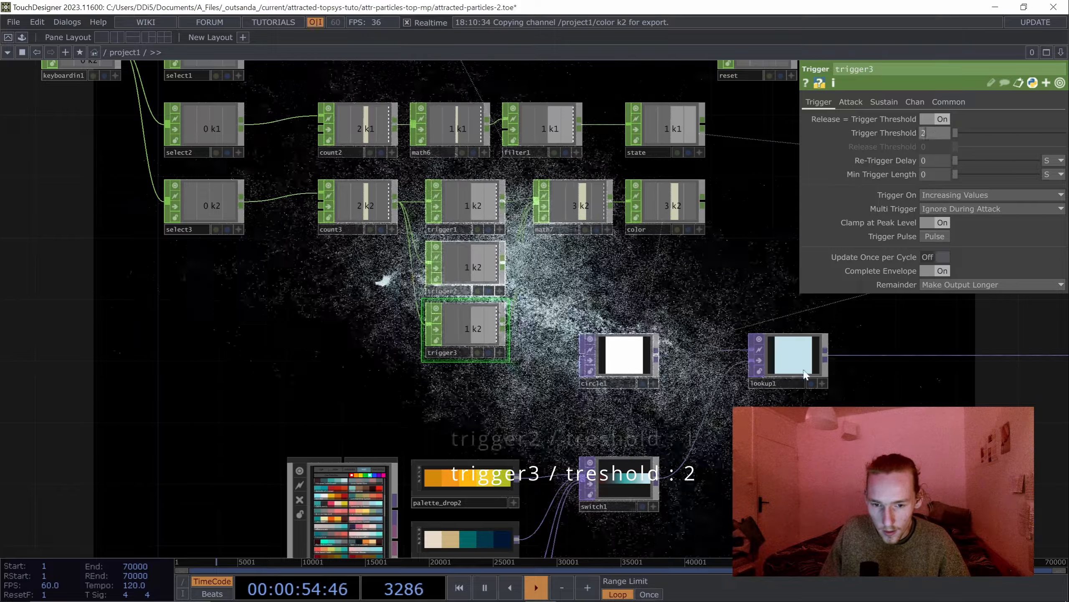
Test the key-driven palette stepping by cycling switch1 through its palettes and checking the particle colours.
{"action": "left_click_drag", "start_coordinate": [575, 292], "coordinate": [258, 229]}
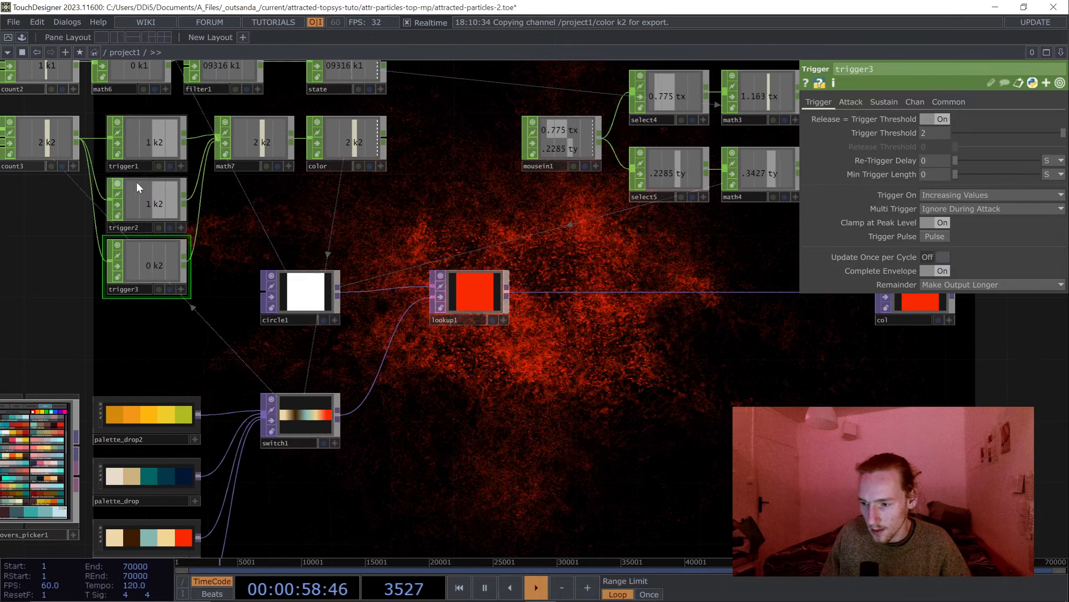
{"action": "left_click_drag", "start_coordinate": [407, 378], "coordinate": [577, 384]}
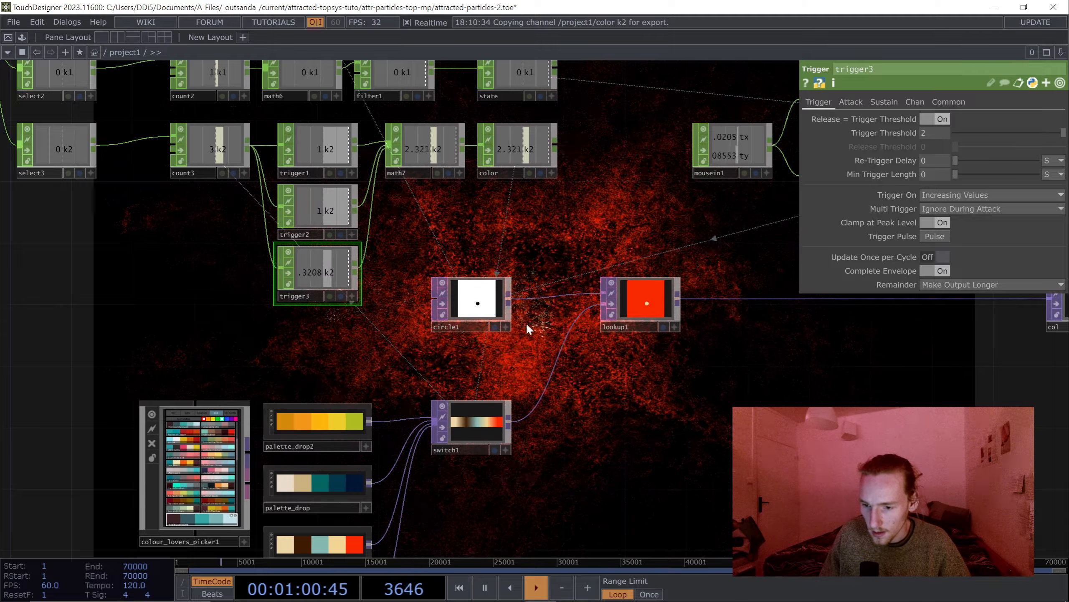
{"action": "left_click_drag", "start_coordinate": [520, 249], "coordinate": [439, 120]}
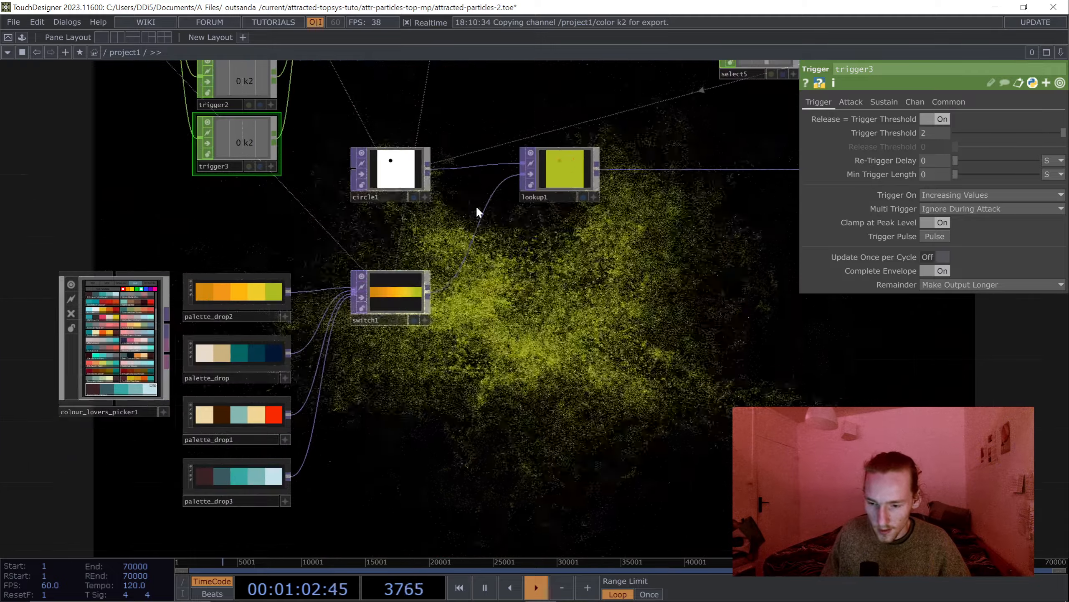
{"action": "left_click_drag", "start_coordinate": [454, 346], "coordinate": [326, 367]}
{"action": "left_click_drag", "start_coordinate": [467, 321], "coordinate": [468, 257]}
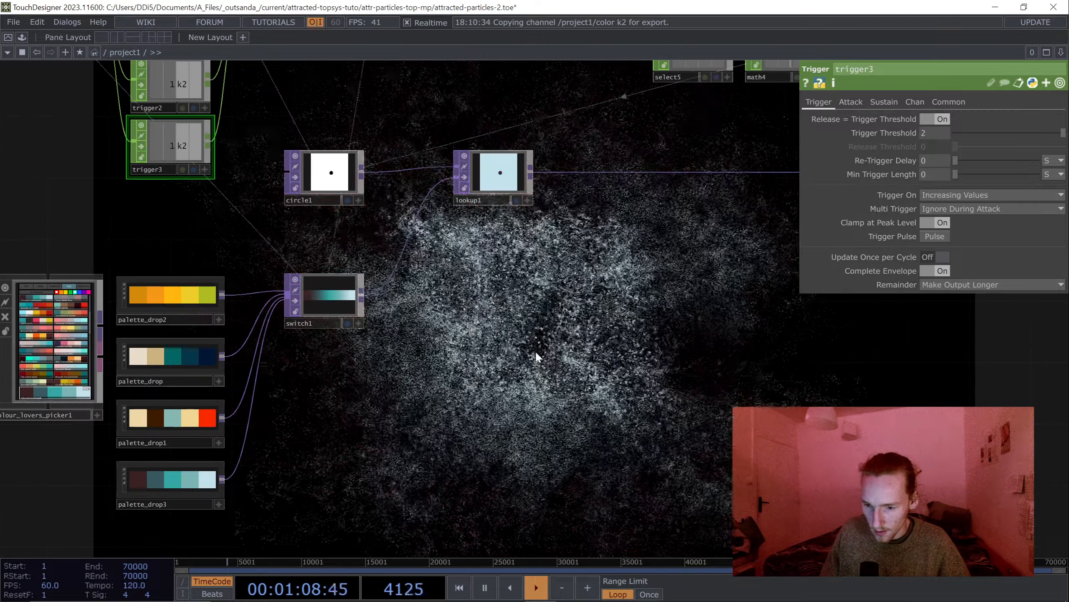
{"action": "left_click_drag", "start_coordinate": [477, 353], "coordinate": [505, 482]}
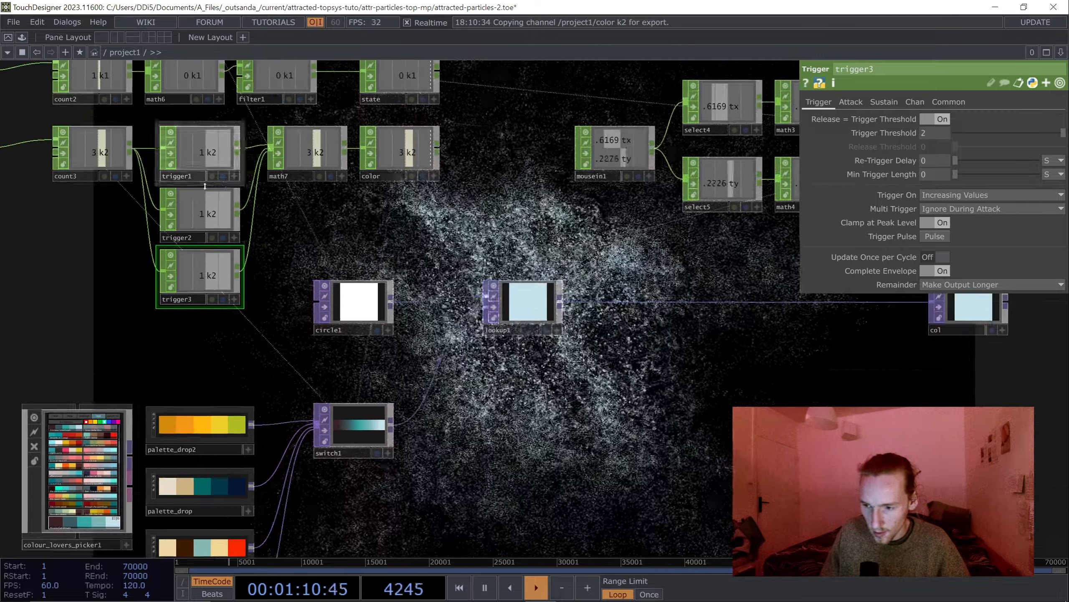
{"action": "key", "text": "2"}
{"action": "left_click_drag", "start_coordinate": [583, 461], "coordinate": [583, 210]}
{"action": "key", "text": "2"}
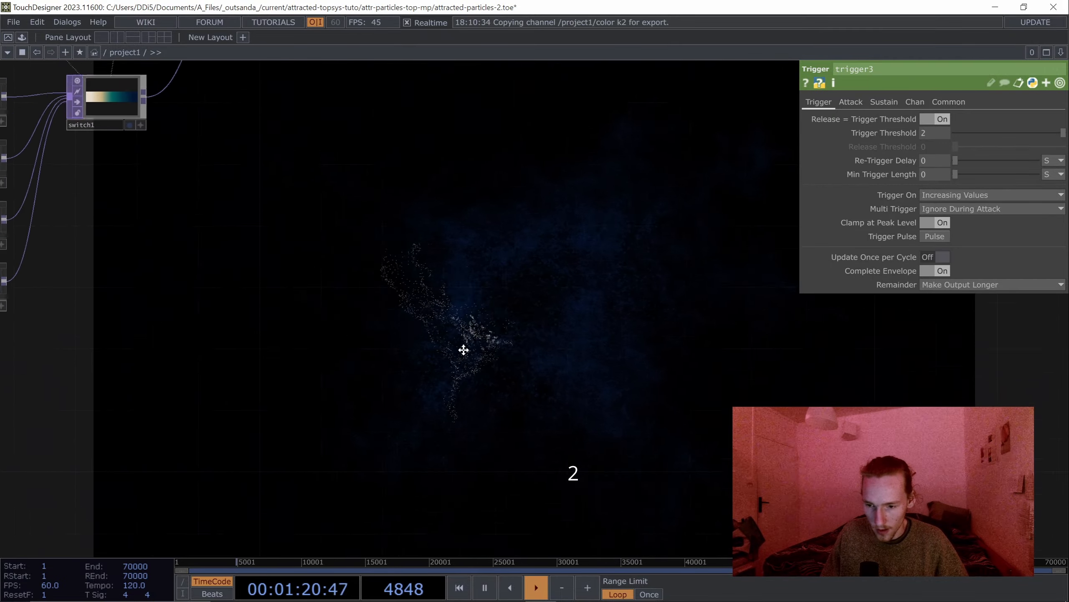
Check the particles from different angles and save the project.
{"action": "left_click_drag", "start_coordinate": [464, 350], "coordinate": [636, 203]}
{"action": "left_click_drag", "start_coordinate": [489, 191], "coordinate": [463, 287]}
{"action": "left_click_drag", "start_coordinate": [497, 318], "coordinate": [653, 464]}
{"action": "left_click_drag", "start_coordinate": [523, 266], "coordinate": [513, 392]}
{"action": "middle_click_drag", "start_coordinate": [513, 392], "coordinate": [481, 370]}
{"action": "scroll", "coordinate": [481, 370], "scroll_direction": "down", "scroll_amount": 3}
{"action": "key", "text": "ctrl+s"}
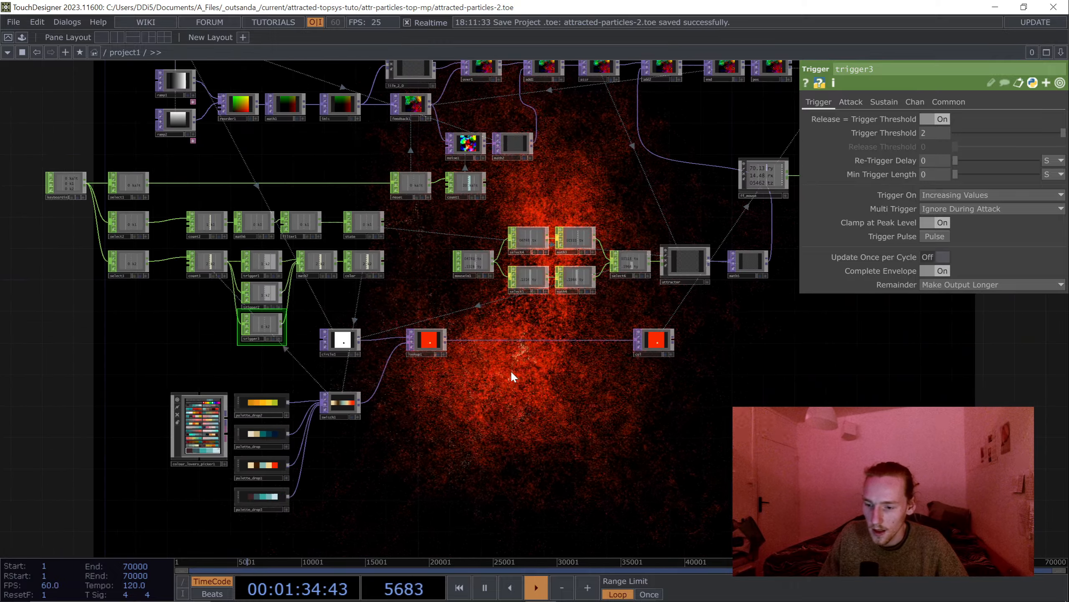
Move transform1 and bg further right in the network to make room after render1.
{"action": "left_click_drag", "start_coordinate": [510, 370], "coordinate": [354, 416]}
{"action": "key", "text": "alt"}
{"action": "left_click_drag", "start_coordinate": [588, 405], "coordinate": [311, 415]}
{"action": "scroll", "coordinate": [548, 377], "scroll_direction": "down", "scroll_amount": 5}
{"action": "scroll", "coordinate": [562, 245], "scroll_direction": "up", "scroll_amount": 6}
{"action": "scroll", "coordinate": [551, 249], "scroll_direction": "up", "scroll_amount": 3}
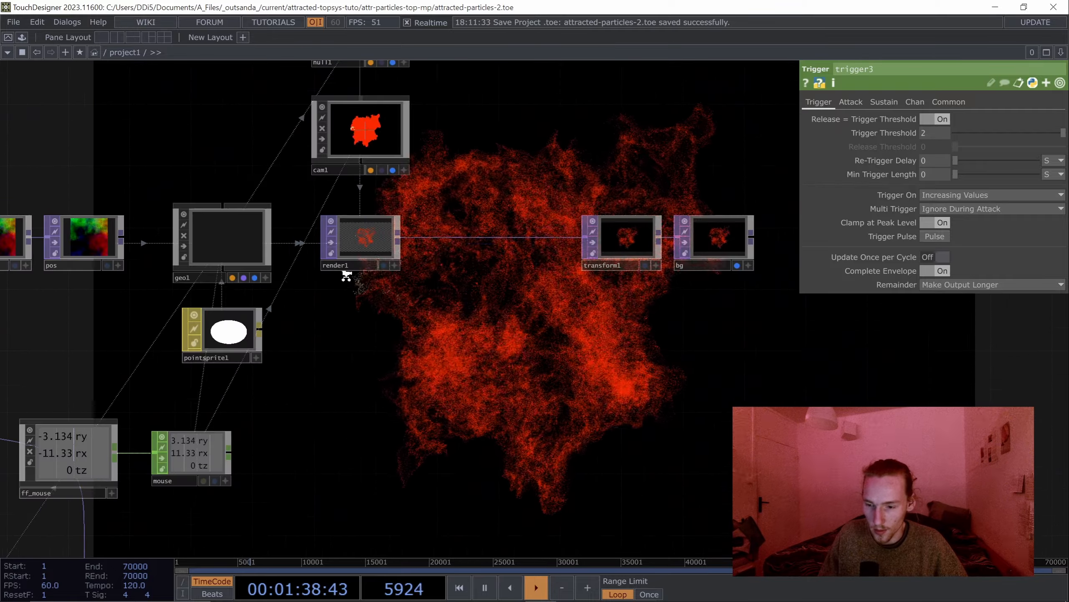
{"action": "scroll", "coordinate": [345, 274], "scroll_direction": "down", "scroll_amount": 2}
{"action": "right_click_drag", "start_coordinate": [654, 303], "coordinate": [522, 244]}
{"action": "left_click_drag", "start_coordinate": [537, 242], "coordinate": [647, 242]}
{"action": "left_click_drag", "start_coordinate": [618, 351], "coordinate": [443, 397]}
{"action": "left_click_drag", "start_coordinate": [368, 329], "coordinate": [627, 353]}
{"action": "left_click_drag", "start_coordinate": [545, 352], "coordinate": [434, 338]}
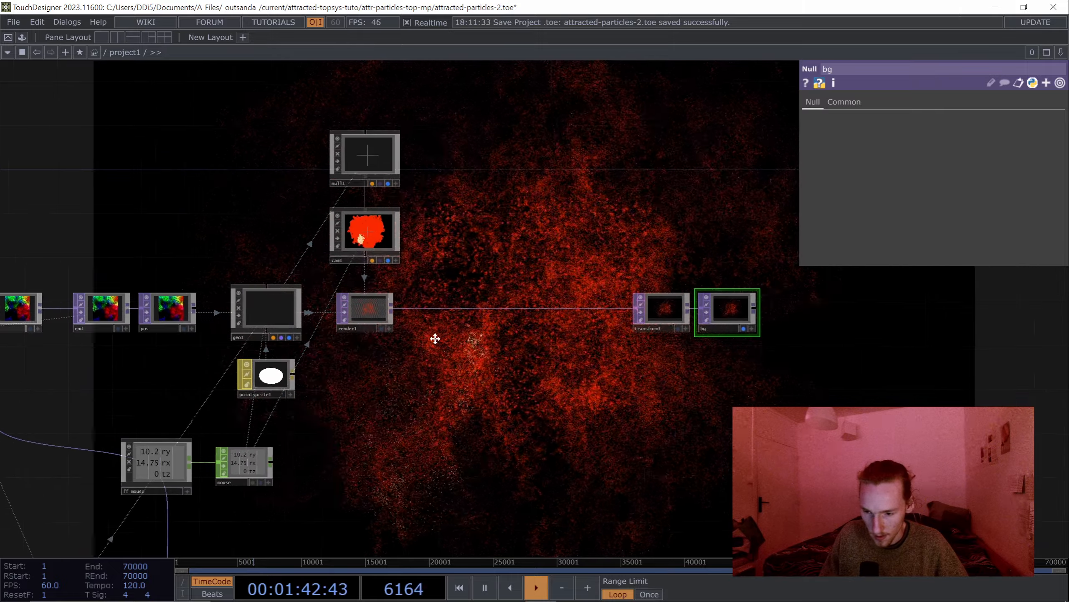
Insert a Level TOP between render1 and transform1 and set its Brightness 1 to 1.5.
{"action": "right_click", "coordinate": [426, 308]}
{"action": "left_click", "coordinate": [485, 293]}
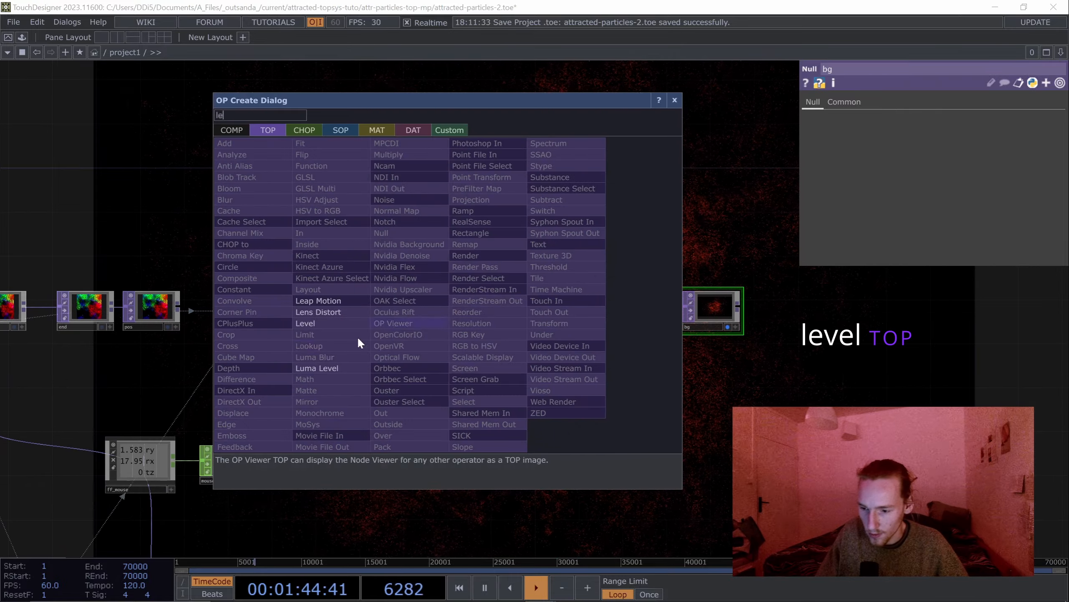
{"action": "left_click", "coordinate": [313, 323]}
{"action": "left_click", "coordinate": [430, 314]}
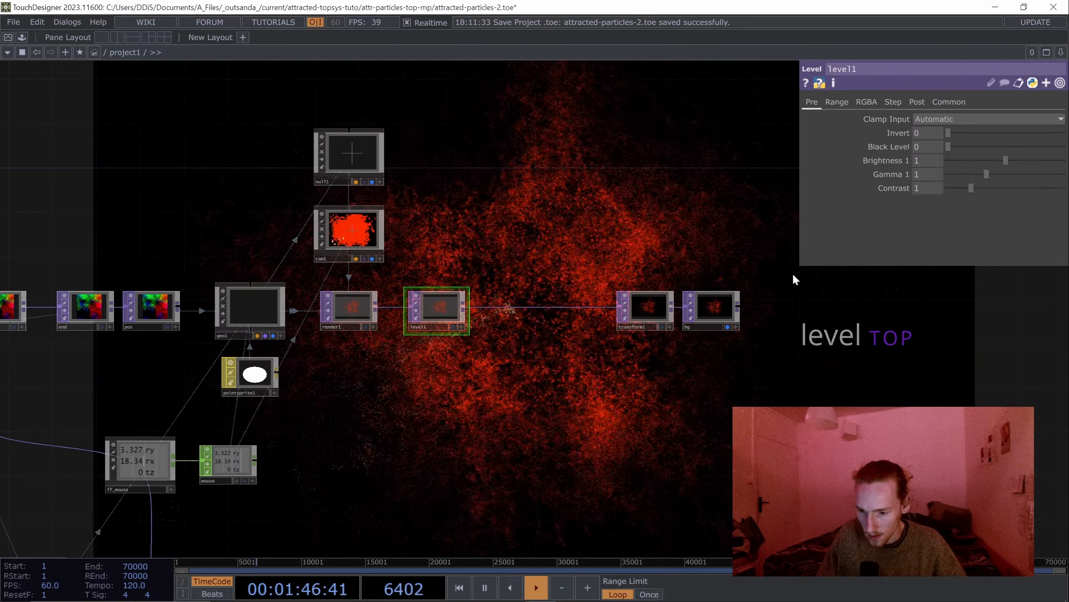
{"action": "left_click_drag", "start_coordinate": [925, 148], "coordinate": [947, 148]}
{"action": "left_click_drag", "start_coordinate": [549, 378], "coordinate": [501, 310]}
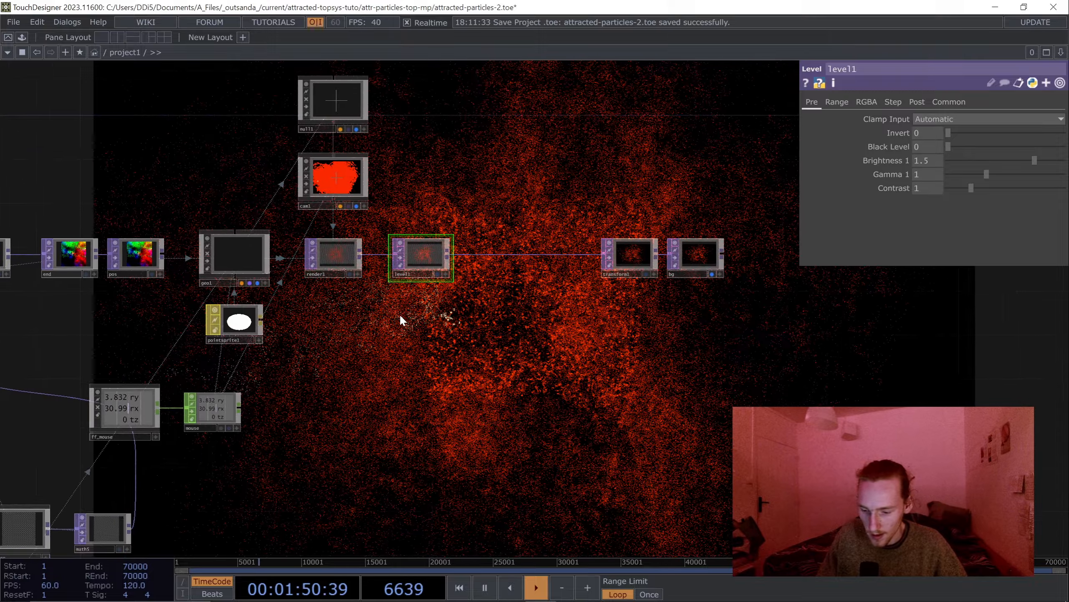
Add a Ramp TOP and place it below level1.
{"action": "key", "text": "Tab"}
{"action": "type", "text": "ra"}
{"action": "left_click", "coordinate": [419, 237]}
{"action": "left_click", "coordinate": [432, 303]}
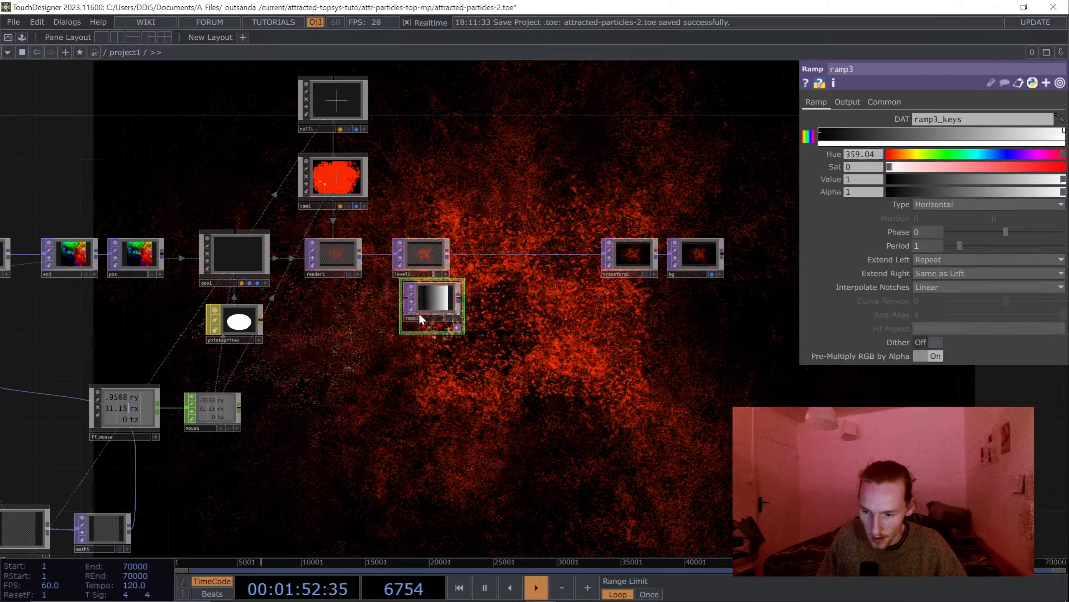
{"action": "left_click_drag", "start_coordinate": [419, 313], "coordinate": [396, 336]}
Drive the resolution of ramp3 with the count channel of constant1 and set the ramp type to Circular.
{"action": "left_click_drag", "start_coordinate": [477, 384], "coordinate": [699, 422]}
{"action": "scroll", "coordinate": [698, 421], "scroll_direction": "down", "scroll_amount": 4}
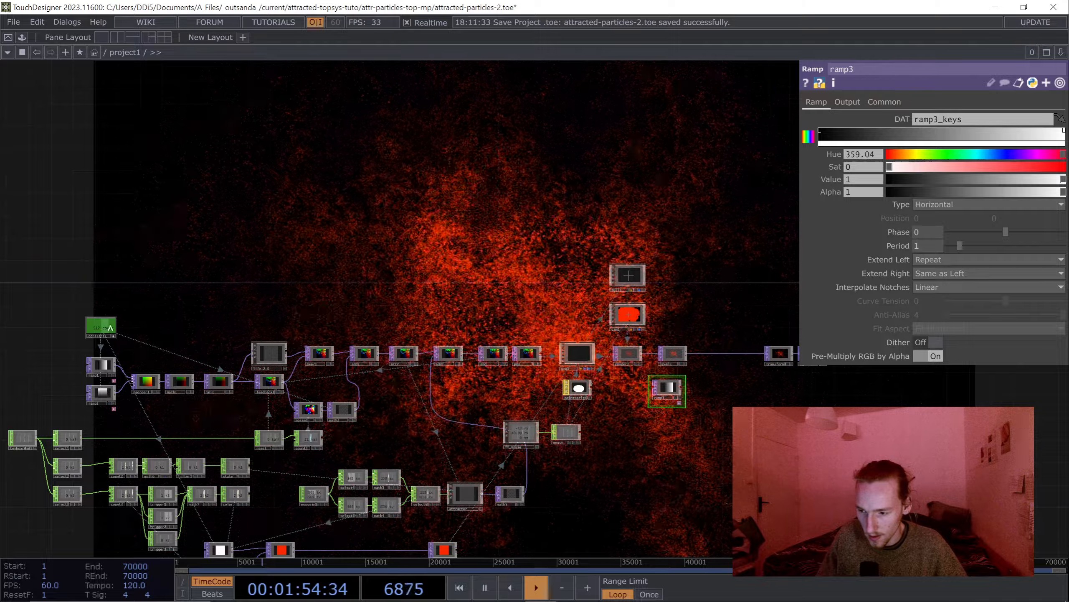
{"action": "left_click_drag", "start_coordinate": [101, 325], "coordinate": [902, 128]}
{"action": "left_click", "coordinate": [903, 128]}
{"action": "scroll", "coordinate": [588, 375], "scroll_direction": "up", "scroll_amount": 5}
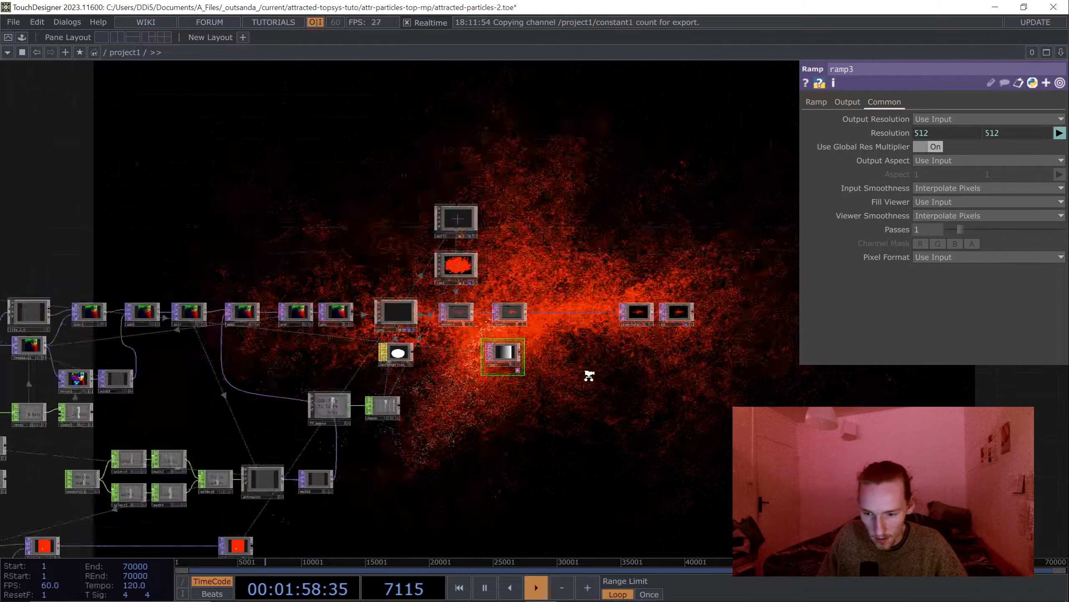
{"action": "left_click", "coordinate": [816, 102]}
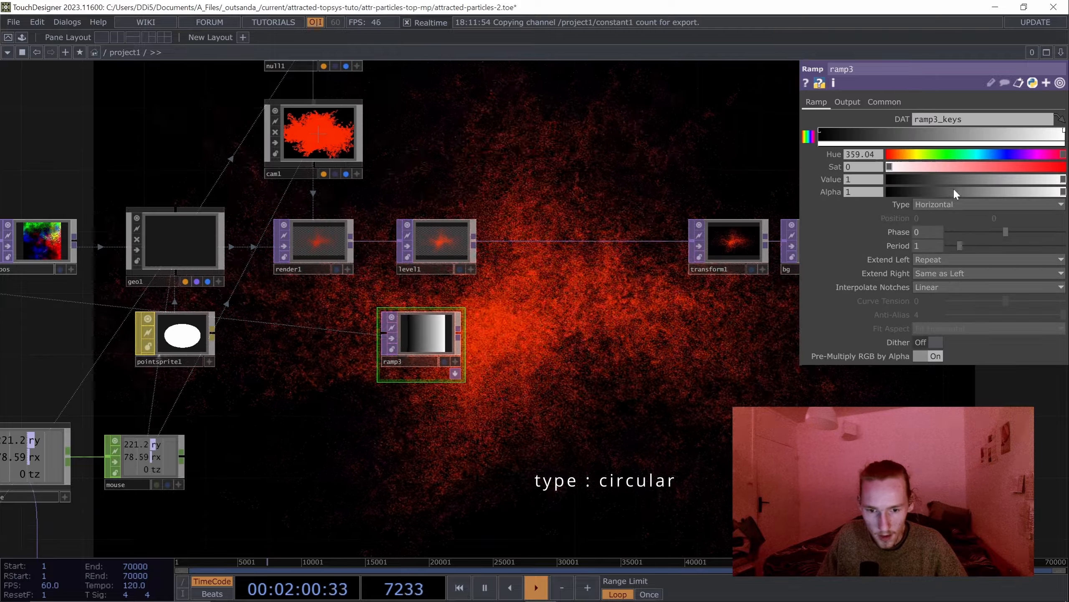
{"action": "left_click", "coordinate": [920, 254]}
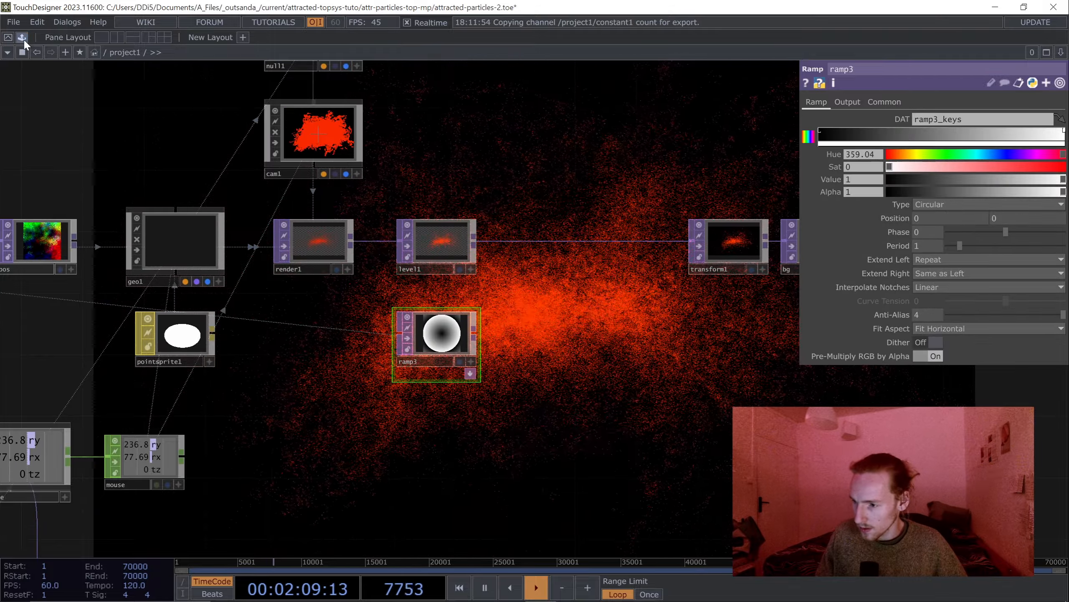
Add the bloom component from the ImageFilters palette to the network between level1 and transform1.
{"action": "left_click", "coordinate": [22, 38]}
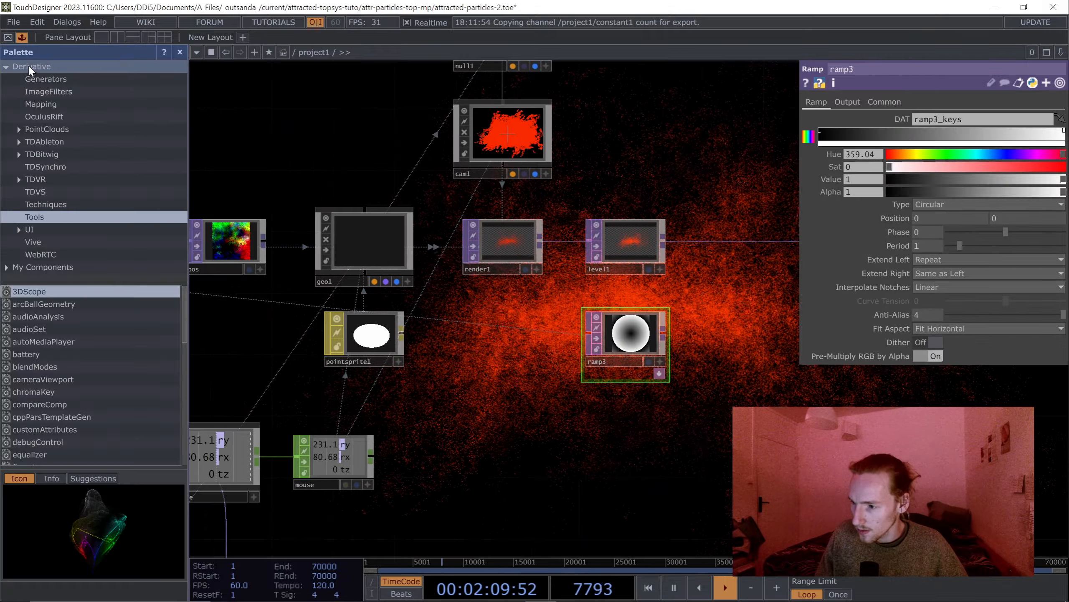
{"action": "left_click", "coordinate": [52, 90]}
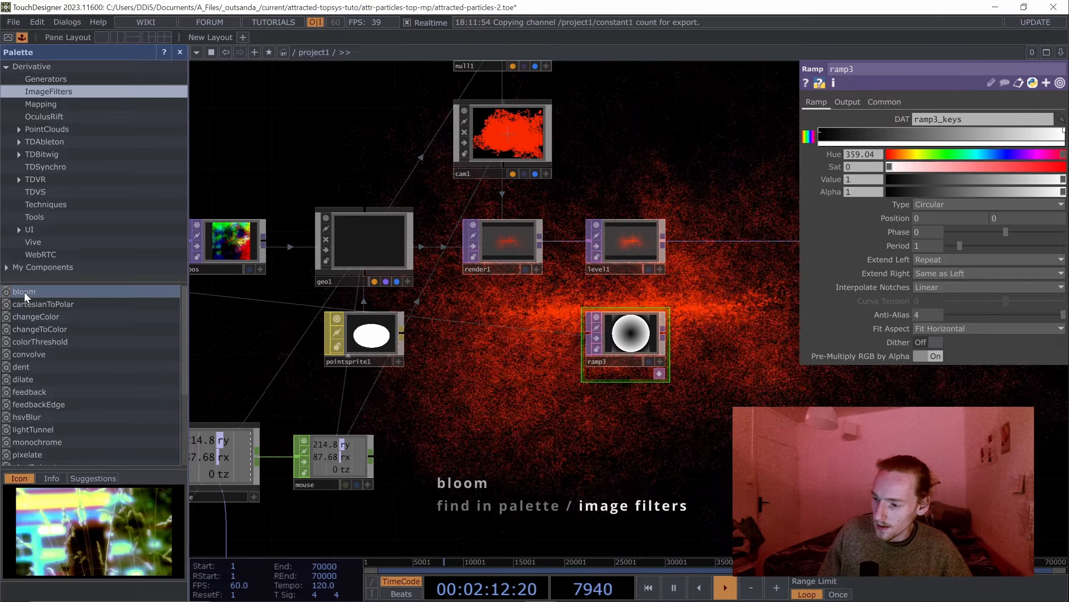
{"action": "left_click_drag", "start_coordinate": [23, 291], "coordinate": [744, 333]}
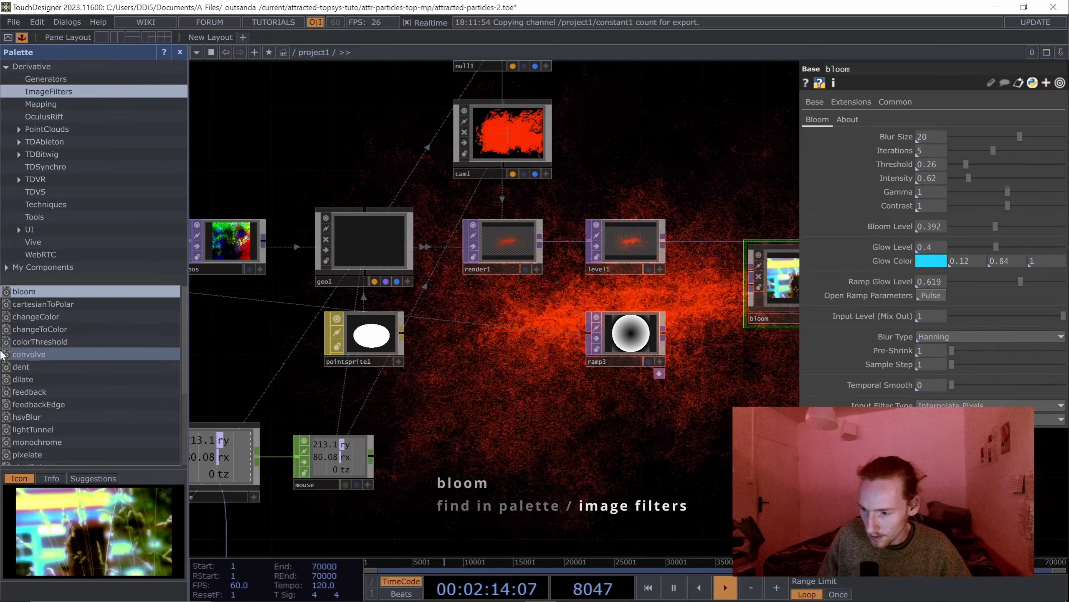
{"action": "left_click", "coordinate": [181, 50]}
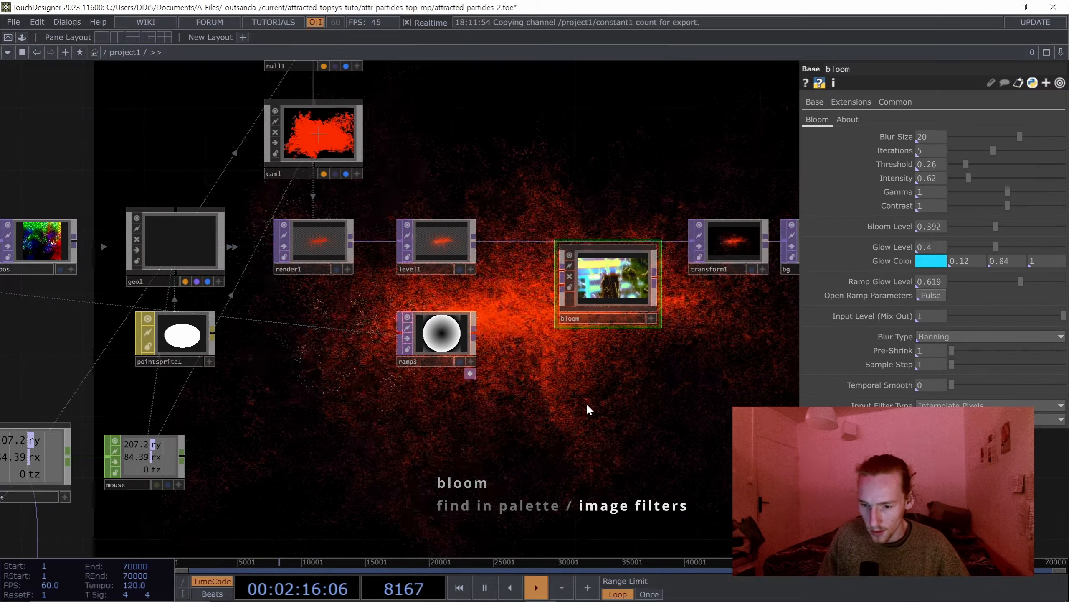
Connect level1 and ramp3 to the first and second inputs of bloom, and route its output into transform1.
{"action": "left_click_drag", "start_coordinate": [588, 409], "coordinate": [478, 447]}
{"action": "left_click_drag", "start_coordinate": [497, 329], "coordinate": [478, 351]}
{"action": "left_click_drag", "start_coordinate": [366, 277], "coordinate": [430, 333]}
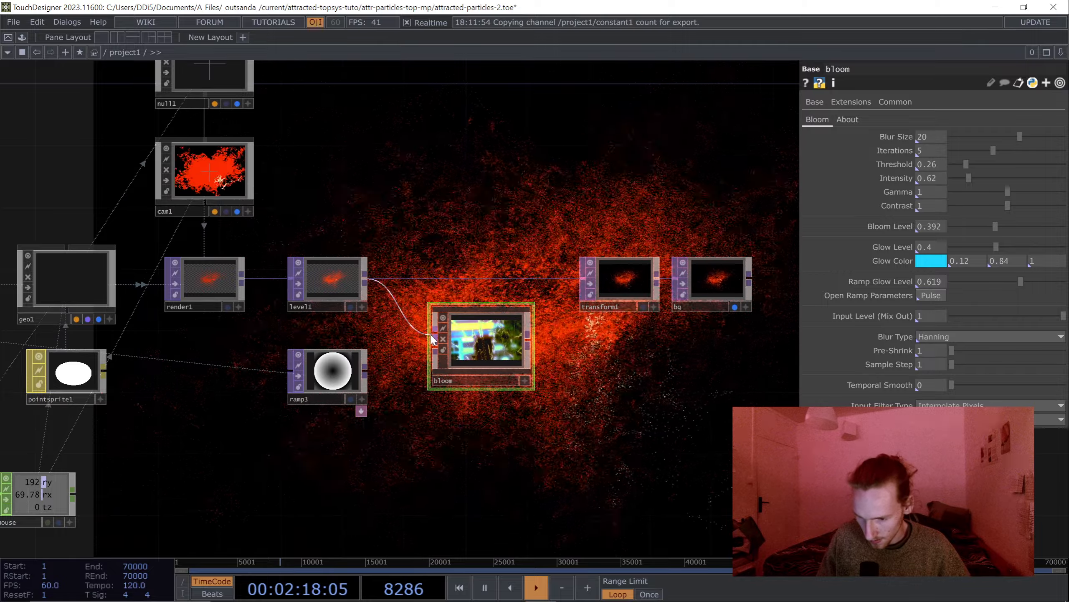
{"action": "left_click_drag", "start_coordinate": [366, 372], "coordinate": [432, 350]}
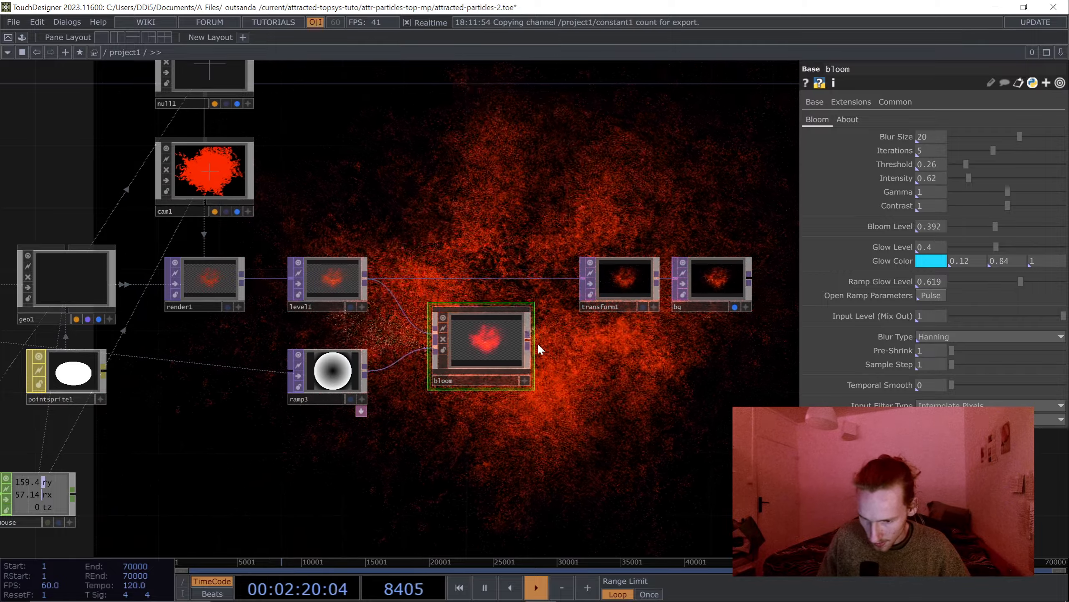
{"action": "left_click_drag", "start_coordinate": [529, 339], "coordinate": [493, 278]}
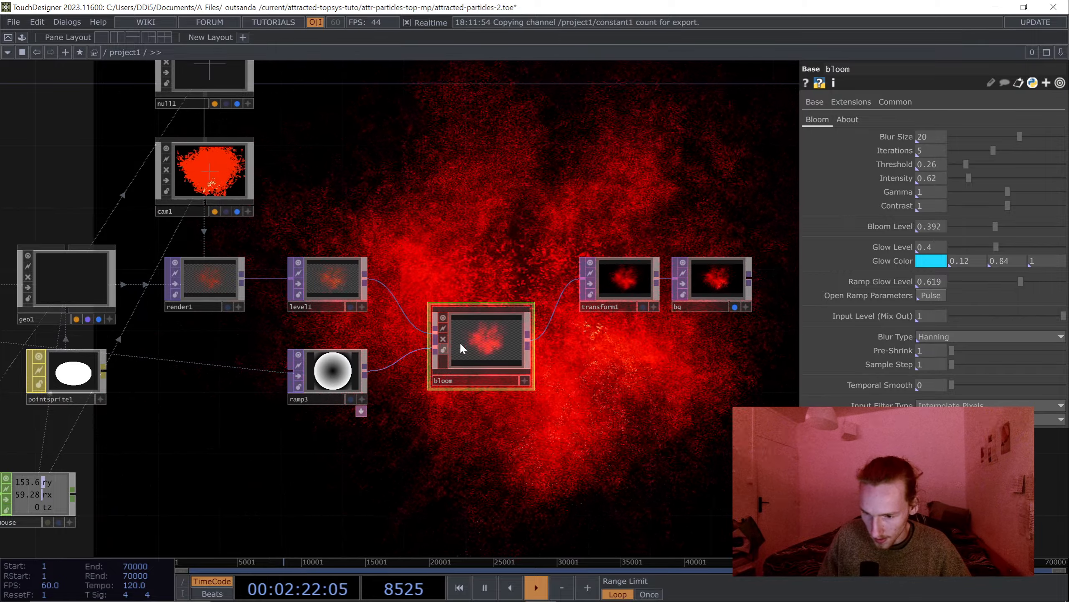
Align bloom in line with level1 and transform1, and set its Blur Size to 10 and Iterations to 5.
{"action": "left_click_drag", "start_coordinate": [487, 346], "coordinate": [473, 299]}
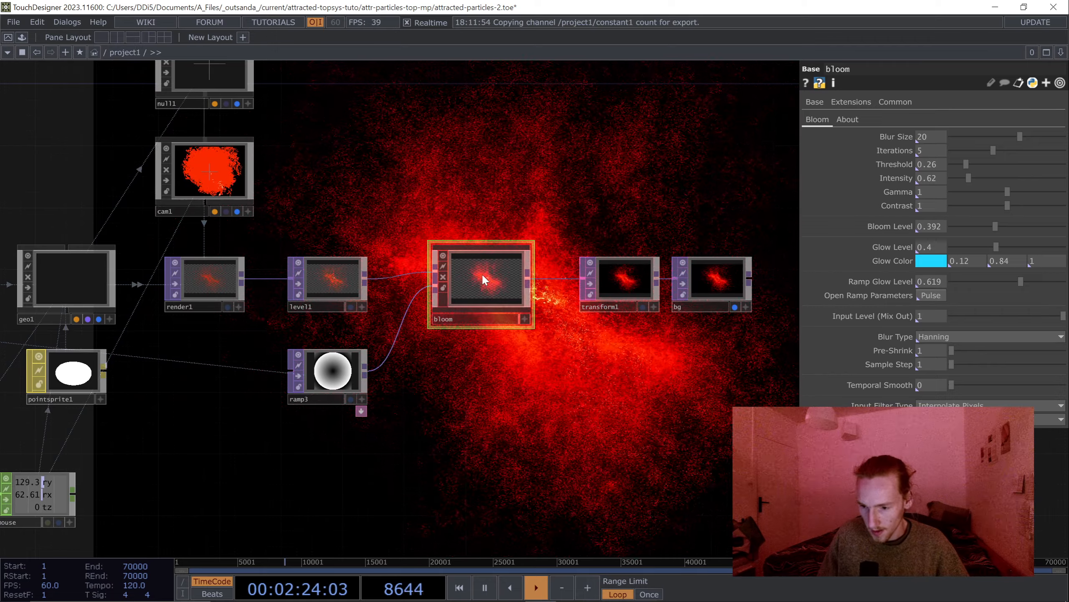
{"action": "type", "text": "1"}
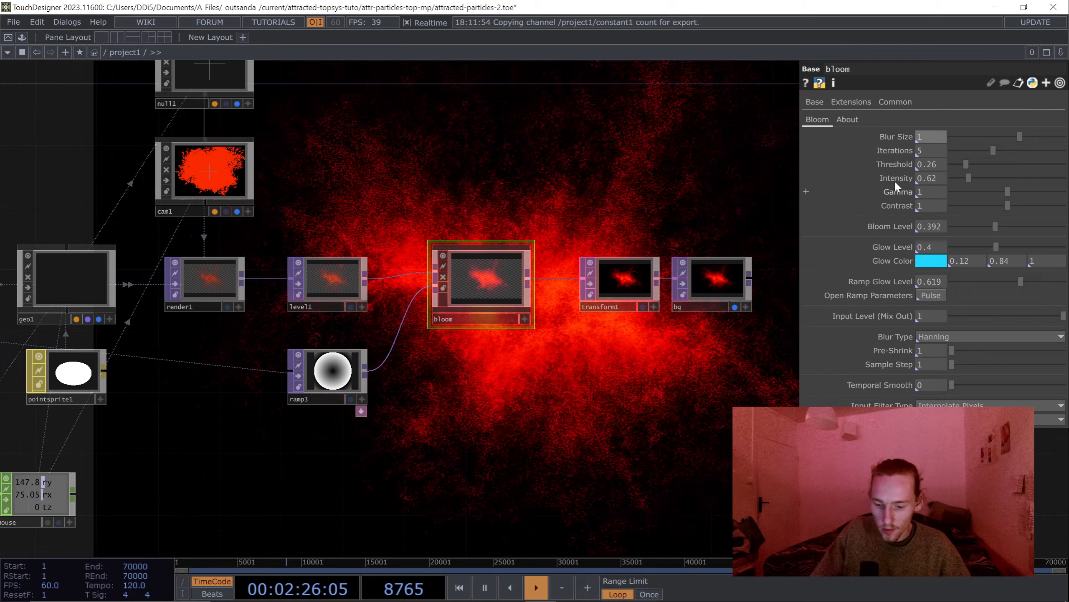
{"action": "key", "text": "Return"}
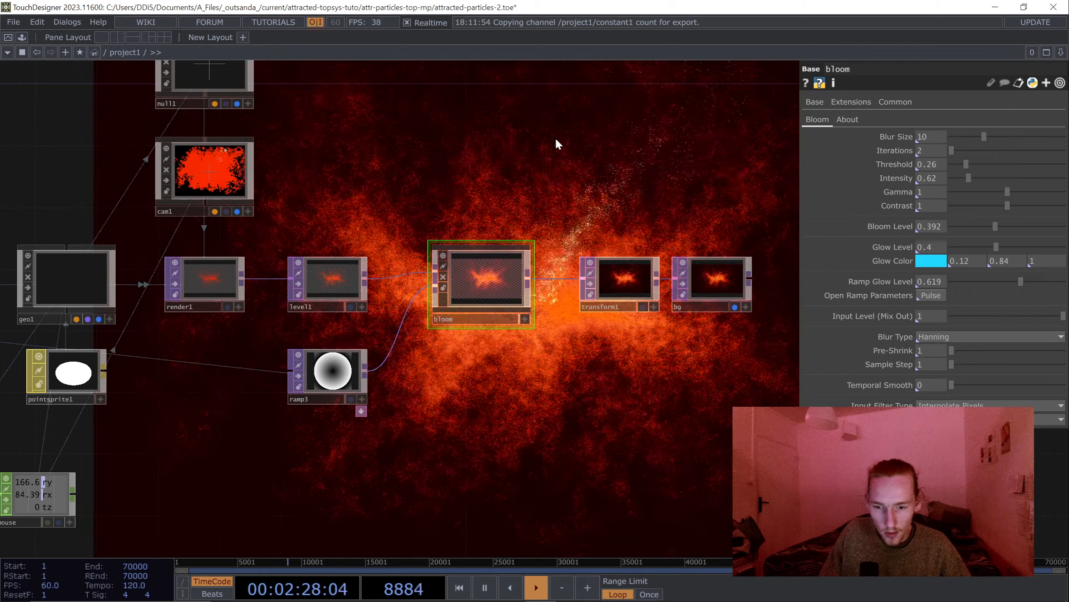
{"action": "left_click_drag", "start_coordinate": [555, 138], "coordinate": [698, 125]}
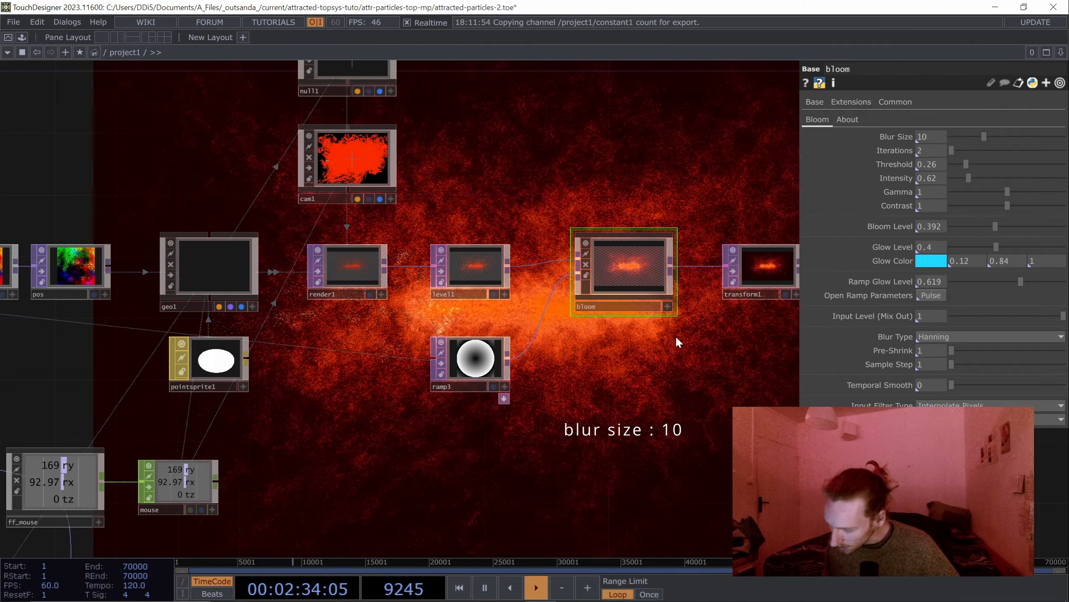
{"action": "key", "text": "ctrl+z"}
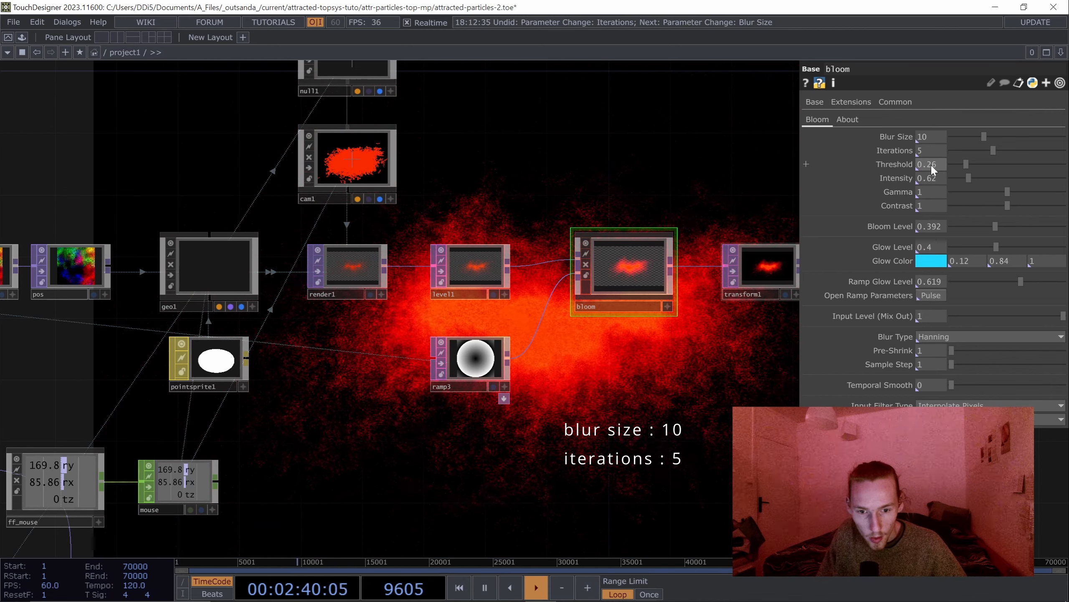
Set bloom's Threshold to 0.1, Intensity to 0.75, Bloom Level to 0.725 and Glow Level to 0.125.
{"action": "left_click_drag", "start_coordinate": [941, 162], "coordinate": [927, 181]}
{"action": "type", "text": "1"}
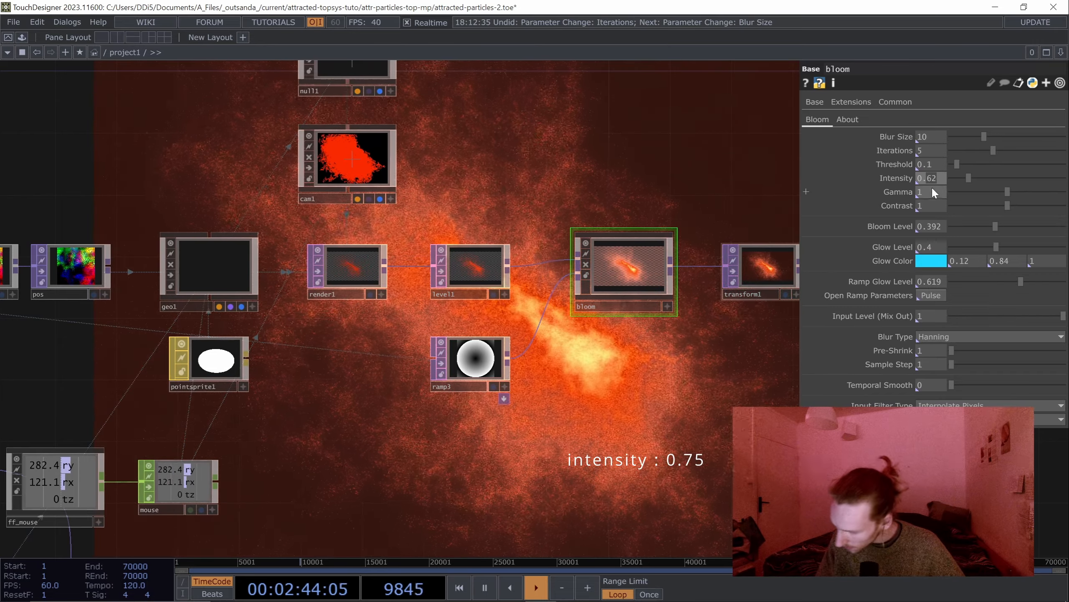
{"action": "left_click", "coordinate": [501, 443]}
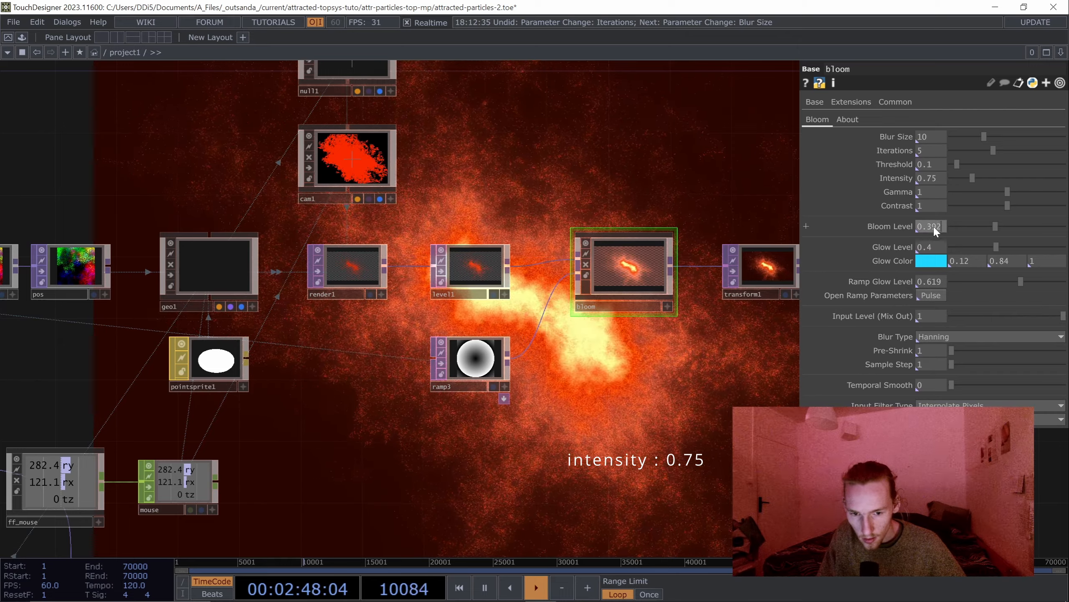
{"action": "left_click_drag", "start_coordinate": [935, 228], "coordinate": [929, 228]}
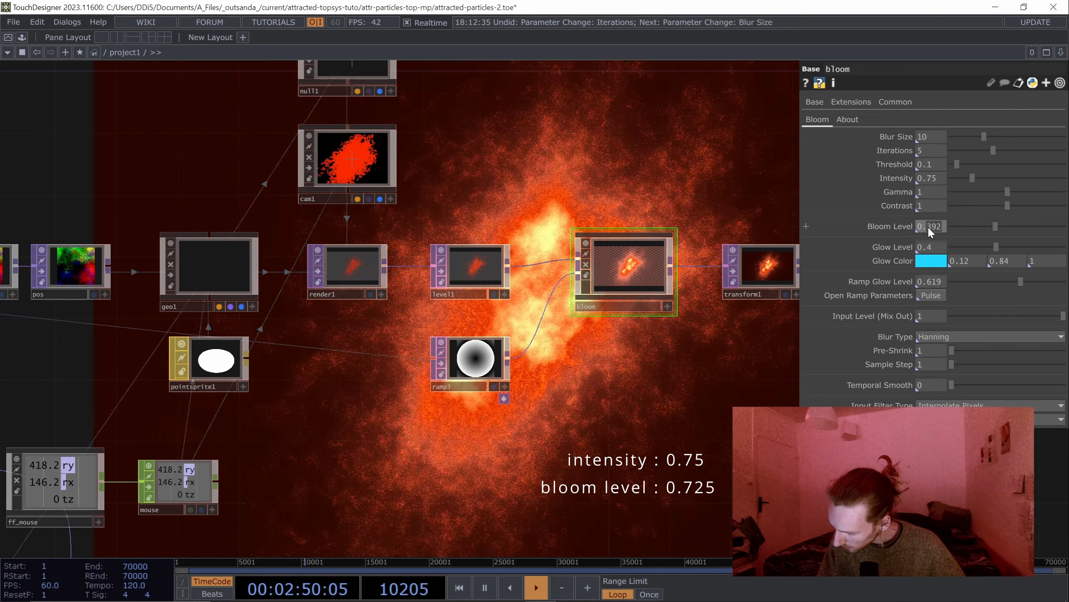
{"action": "type", "text": "725"}
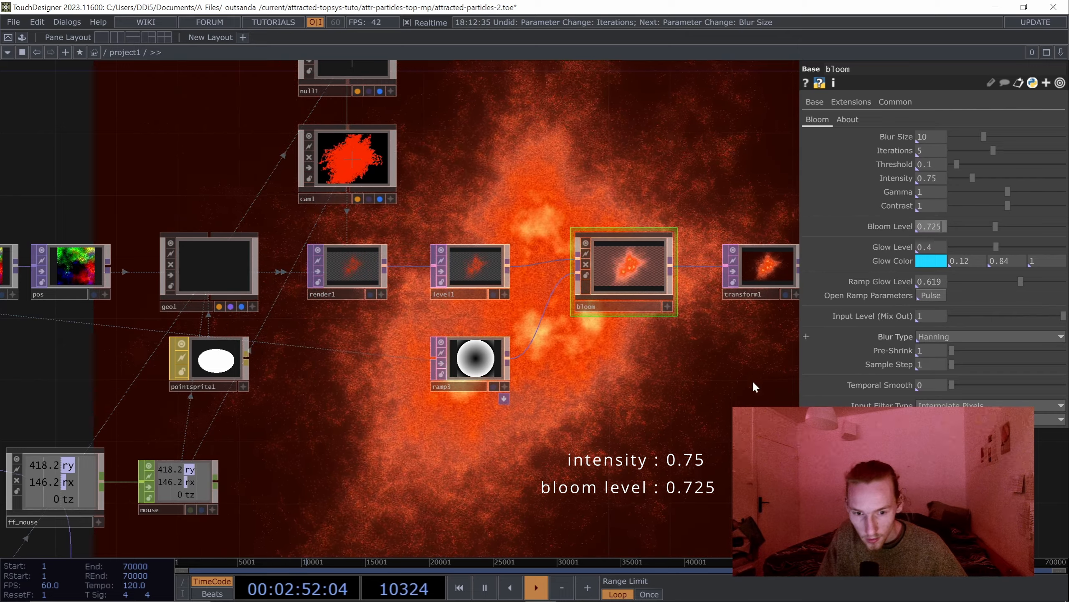
{"action": "left_click", "coordinate": [751, 379]}
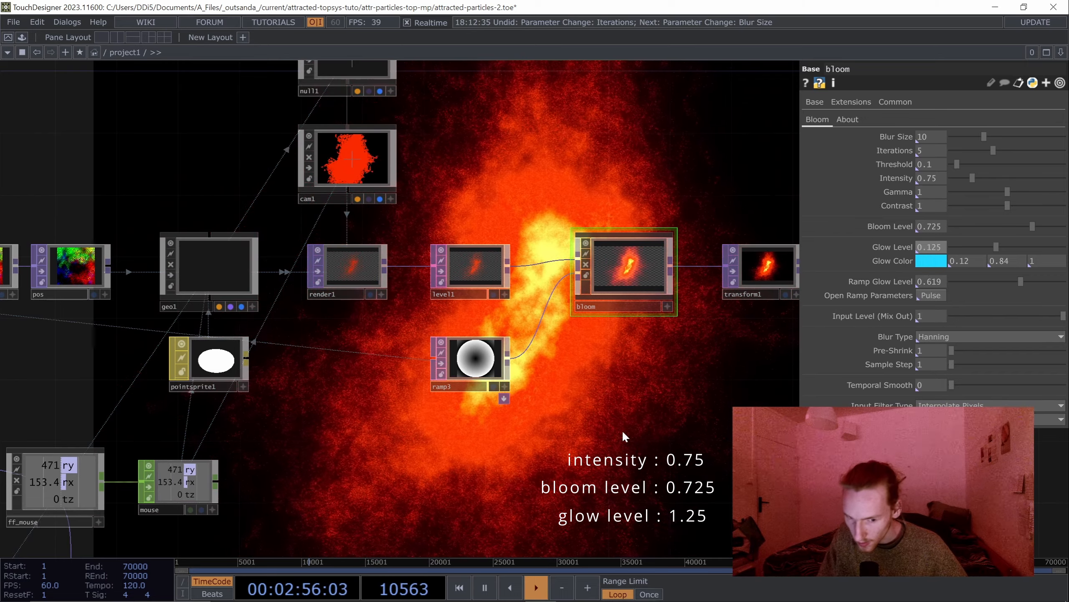
Change bloom's Glow Color to white and set its Ramp Glow Level to 0.65.
{"action": "left_click", "coordinate": [929, 260]}
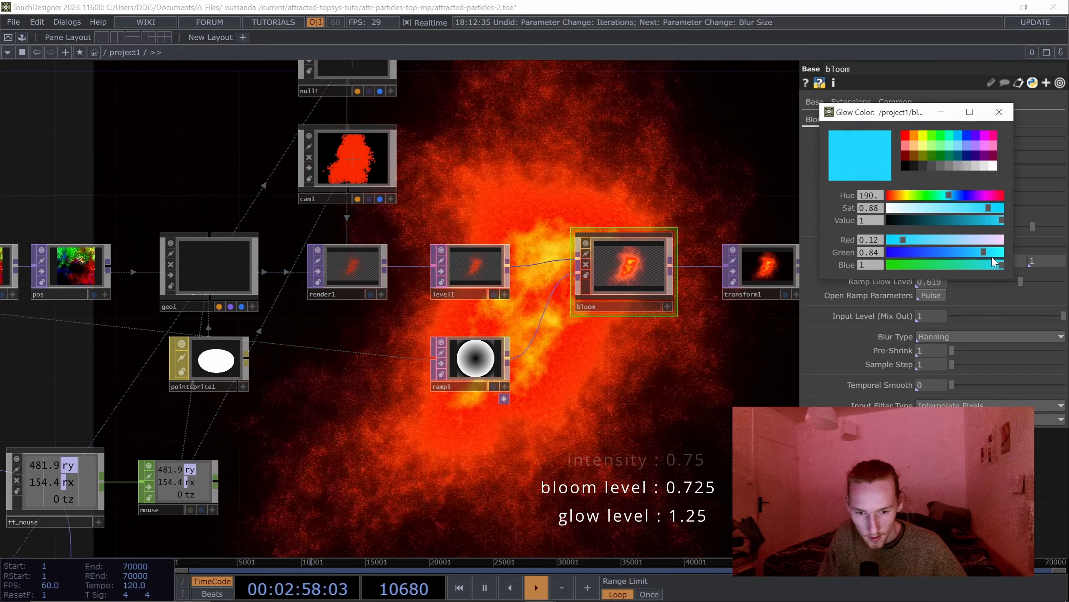
{"action": "left_click", "coordinate": [992, 164]}
{"action": "left_click", "coordinate": [1000, 111]}
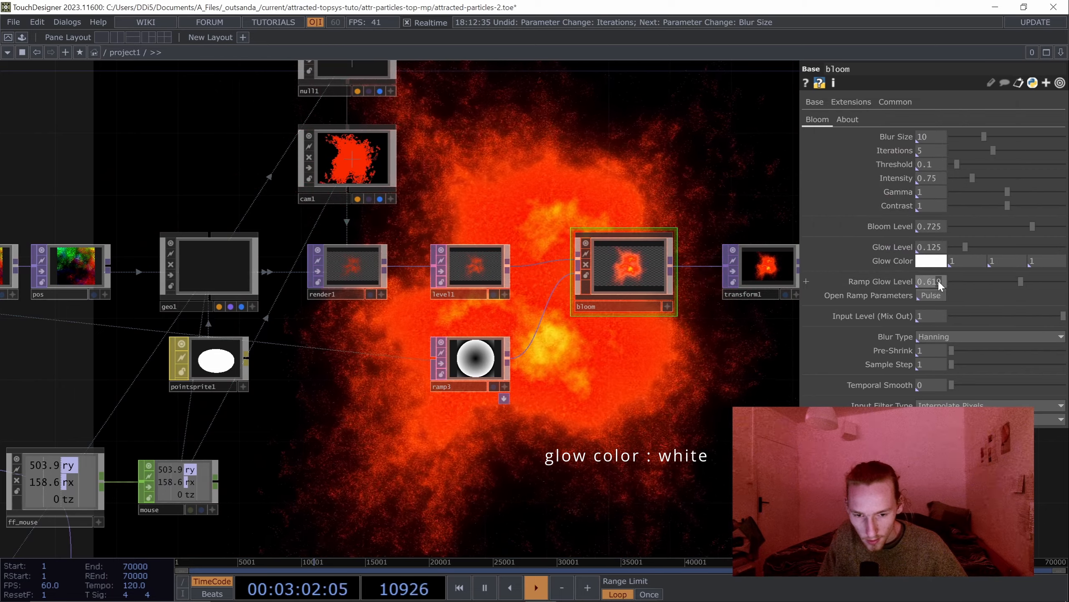
{"action": "left_click_drag", "start_coordinate": [931, 279], "coordinate": [954, 283]}
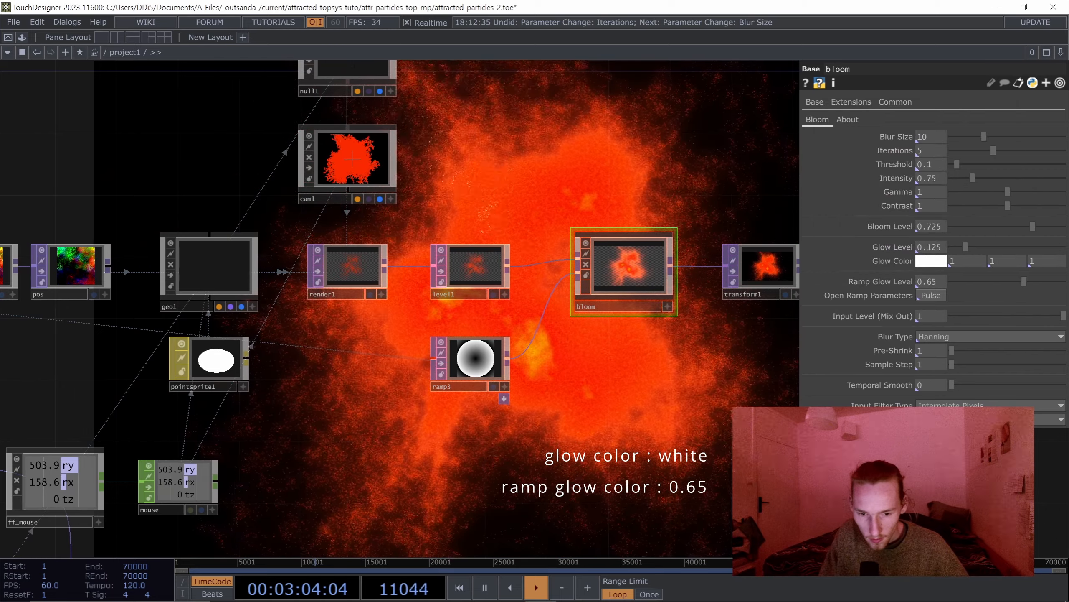
Examine the bloomed particles in the network background and test switching to another colour palette.
{"action": "left_click_drag", "start_coordinate": [561, 332], "coordinate": [391, 183]}
{"action": "left_click_drag", "start_coordinate": [515, 300], "coordinate": [368, 232]}
{"action": "left_click_drag", "start_coordinate": [517, 408], "coordinate": [578, 197]}
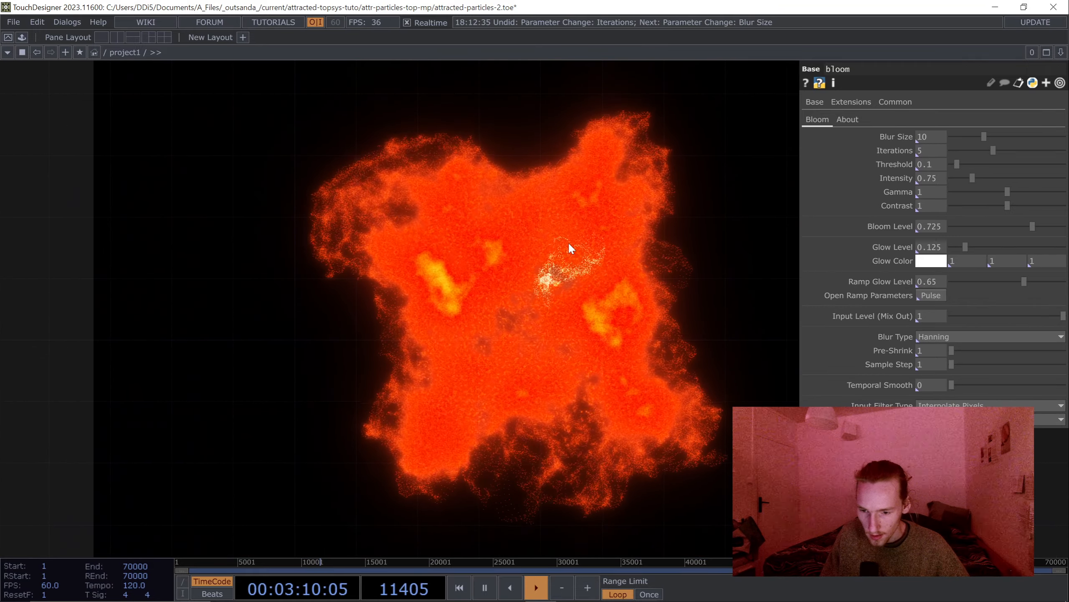
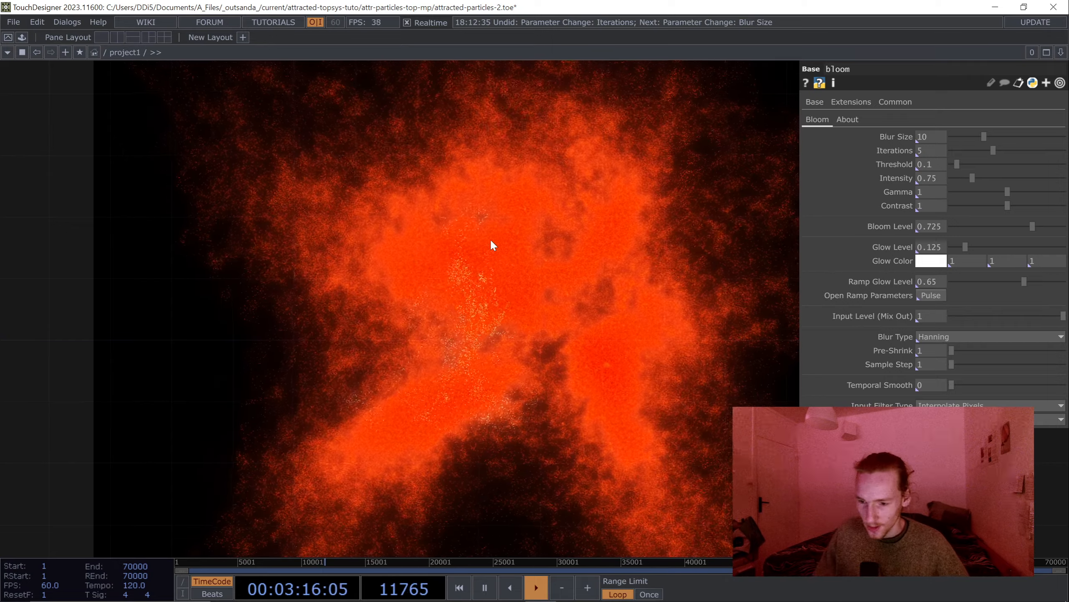
{"action": "scroll", "coordinate": [557, 388], "scroll_direction": "down", "scroll_amount": 6}
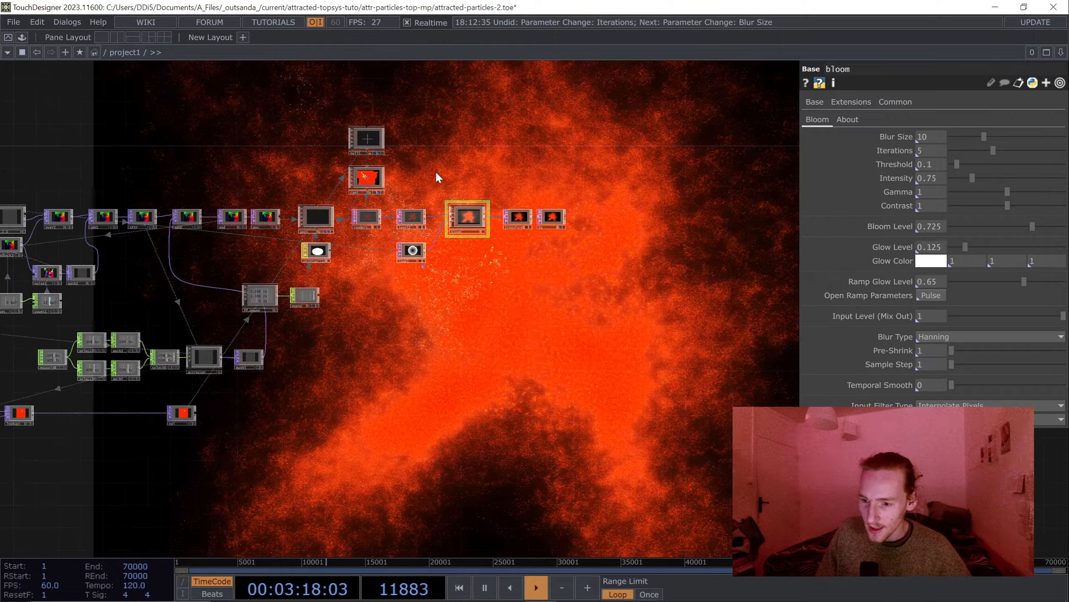
{"action": "left_click_drag", "start_coordinate": [499, 287], "coordinate": [671, 335]}
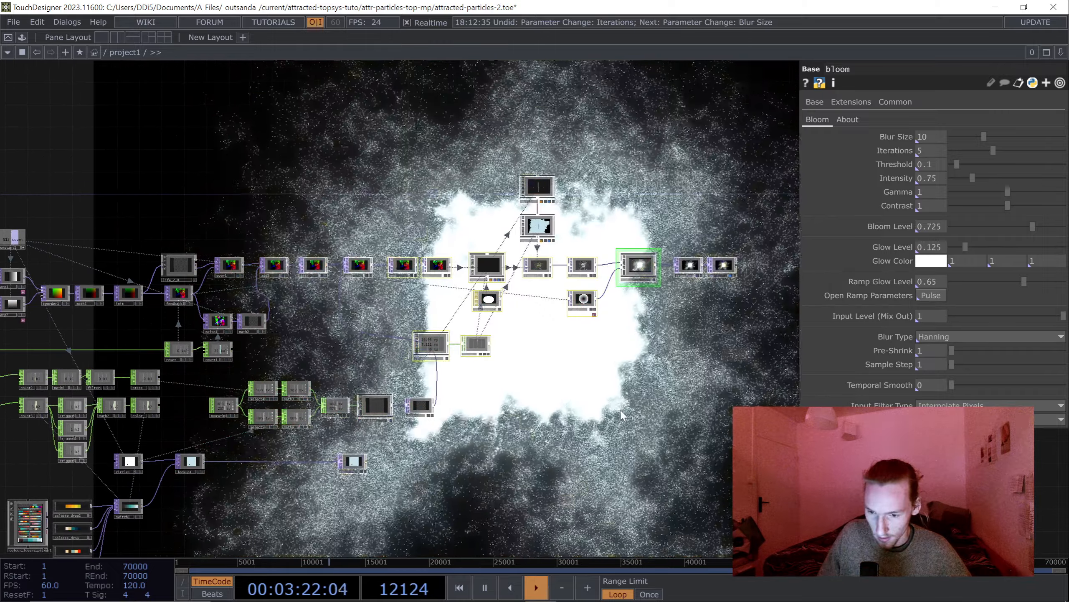
{"action": "key", "text": "2"}
Set the resolution of render1 to 1920 x 1080.
{"action": "right_click_drag", "start_coordinate": [649, 421], "coordinate": [469, 323]}
{"action": "key", "text": "alt"}
{"action": "left_click_drag", "start_coordinate": [622, 438], "coordinate": [514, 400]}
{"action": "scroll", "coordinate": [505, 227], "scroll_direction": "up", "scroll_amount": 5}
{"action": "left_click", "coordinate": [277, 218]}
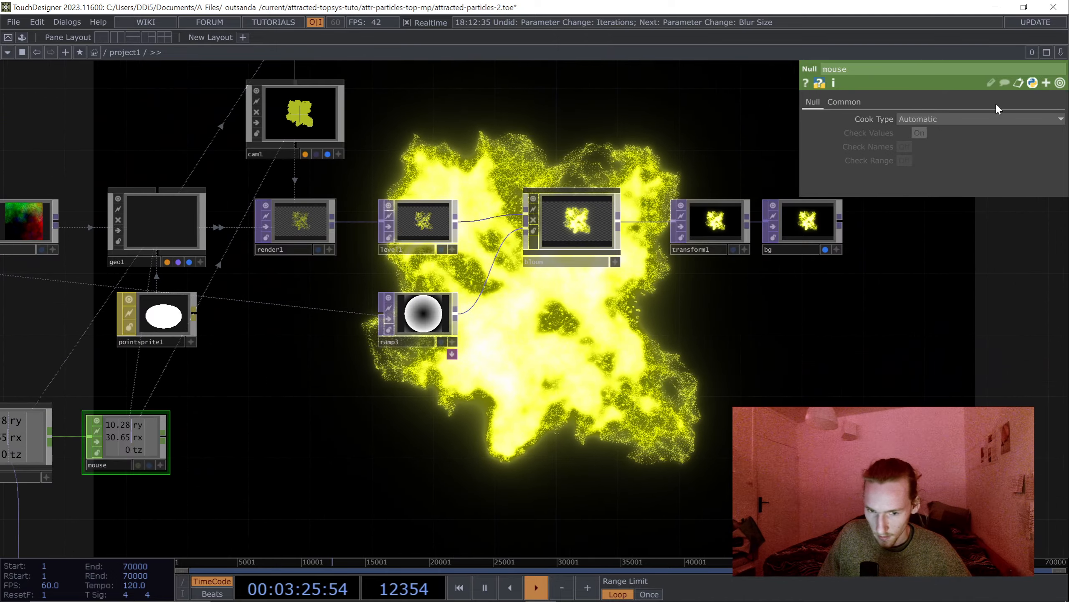
{"action": "left_click", "coordinate": [1060, 119]}
{"action": "left_click", "coordinate": [1039, 195]}
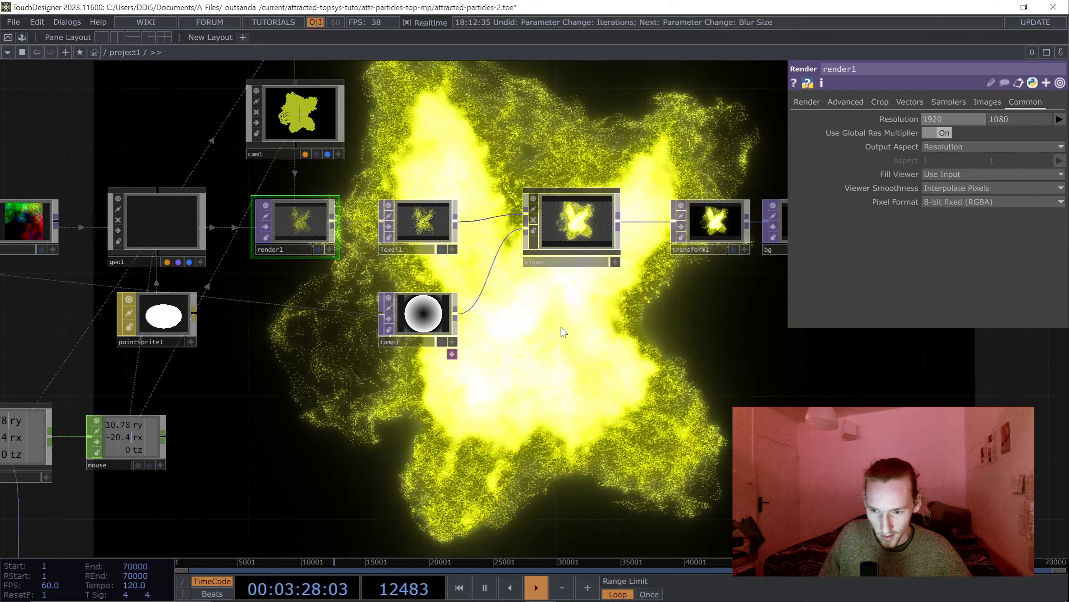
Pause the timeline and look over the whole particle network from its inputs to the background output.
{"action": "left_click_drag", "start_coordinate": [558, 333], "coordinate": [657, 313]}
{"action": "left_click_drag", "start_coordinate": [452, 355], "coordinate": [700, 315]}
{"action": "scroll", "coordinate": [702, 317], "scroll_direction": "down", "scroll_amount": 4}
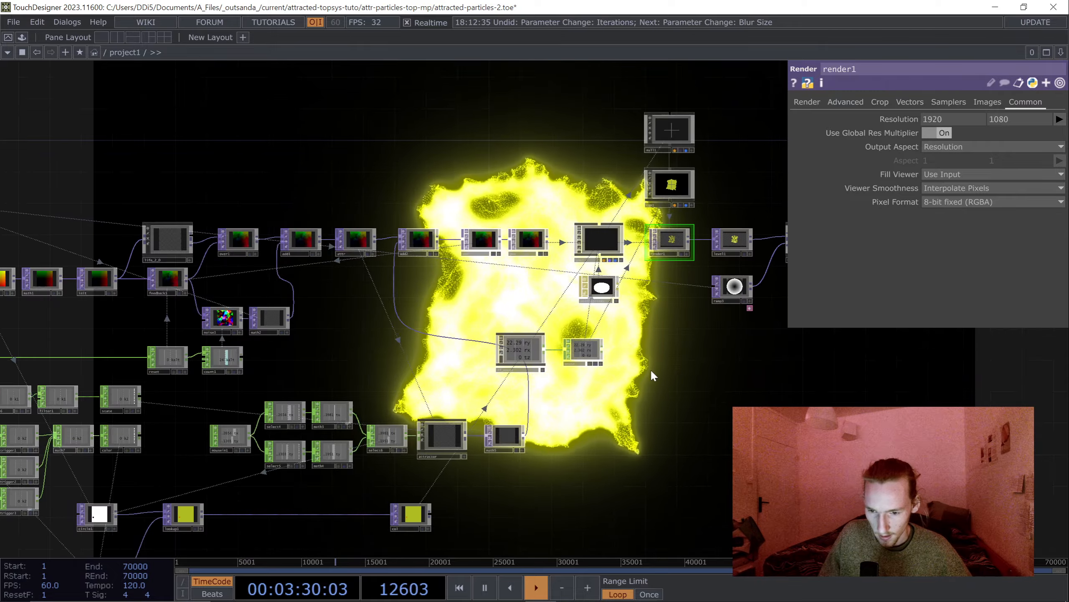
{"action": "left_click_drag", "start_coordinate": [974, 394], "coordinate": [699, 277]}
{"action": "left_click_drag", "start_coordinate": [332, 261], "coordinate": [498, 336]}
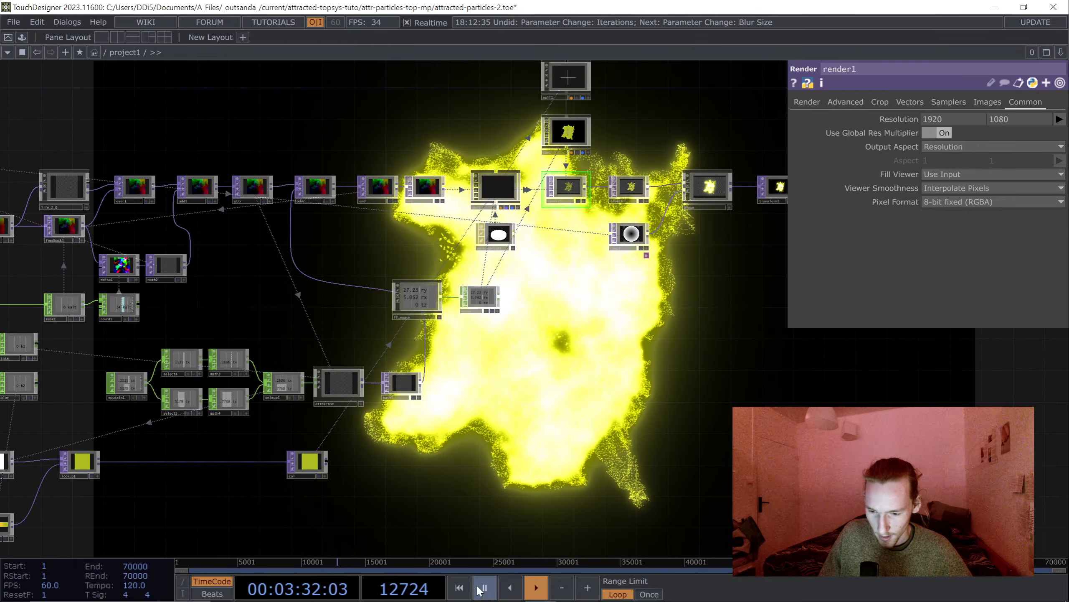
{"action": "left_click", "coordinate": [480, 588]}
{"action": "left_click_drag", "start_coordinate": [307, 429], "coordinate": [587, 358]}
{"action": "scroll", "coordinate": [496, 338], "scroll_direction": "down", "scroll_amount": 4}
{"action": "left_click_drag", "start_coordinate": [520, 395], "coordinate": [312, 425]}
{"action": "scroll", "coordinate": [271, 414], "scroll_direction": "up", "scroll_amount": 2}
{"action": "scroll", "coordinate": [286, 416], "scroll_direction": "up", "scroll_amount": 3}
{"action": "scroll", "coordinate": [423, 422], "scroll_direction": "down", "scroll_amount": 2}
{"action": "left_click_drag", "start_coordinate": [524, 415], "coordinate": [312, 428]}
{"action": "scroll", "coordinate": [323, 426], "scroll_direction": "down", "scroll_amount": 2}
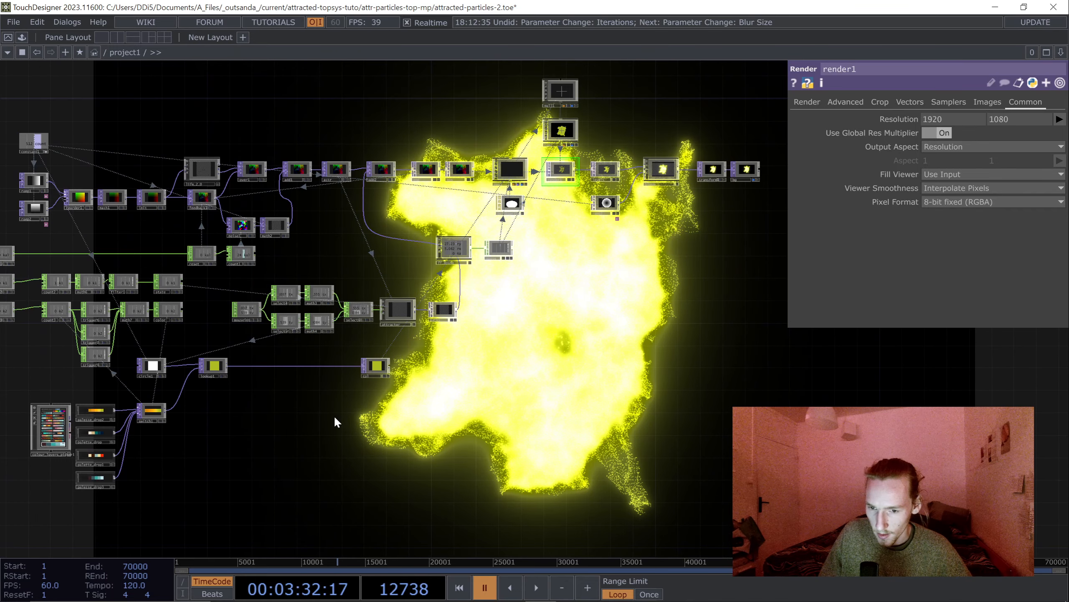
Select the bloom component, resume playback, and briefly preview the output in perform mode.
{"action": "left_click", "coordinate": [665, 169]}
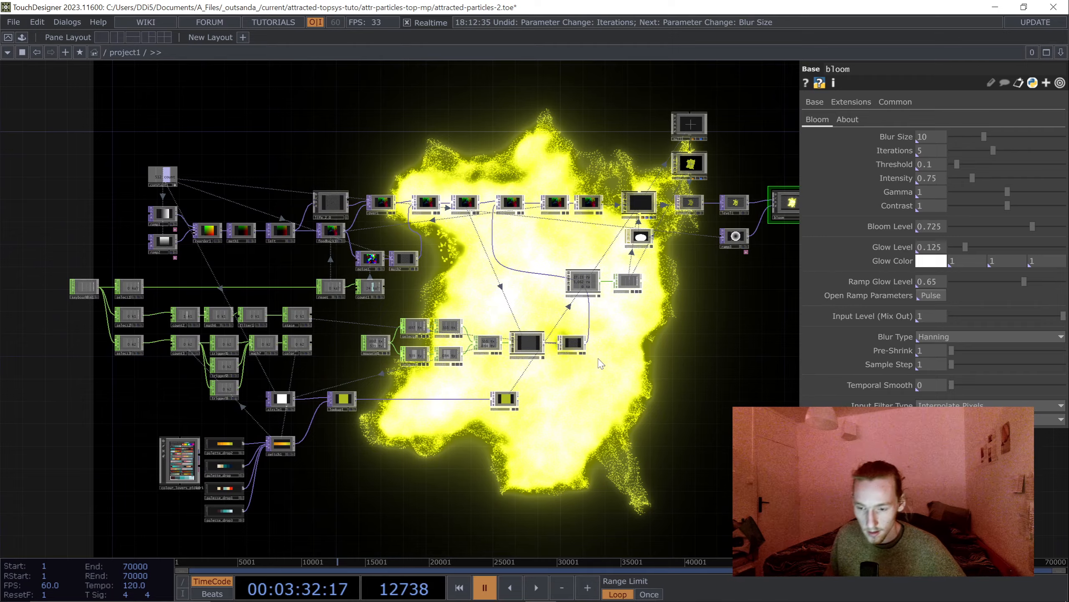
{"action": "left_click_drag", "start_coordinate": [662, 364], "coordinate": [792, 398]}
{"action": "left_click_drag", "start_coordinate": [619, 370], "coordinate": [588, 366]}
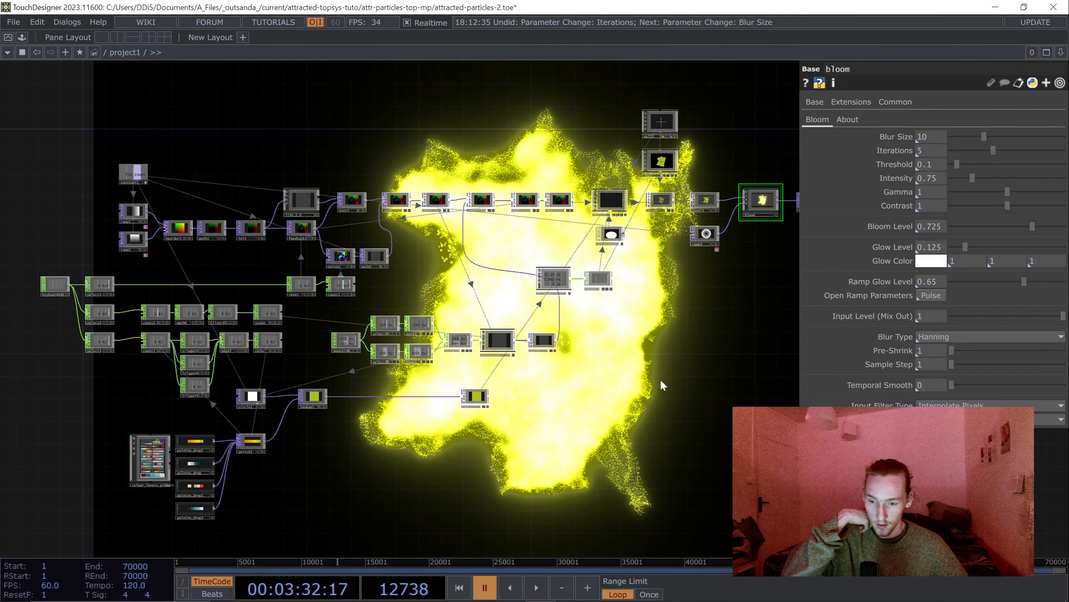
{"action": "left_click_drag", "start_coordinate": [662, 382], "coordinate": [465, 378]}
{"action": "left_click_drag", "start_coordinate": [731, 433], "coordinate": [542, 354]}
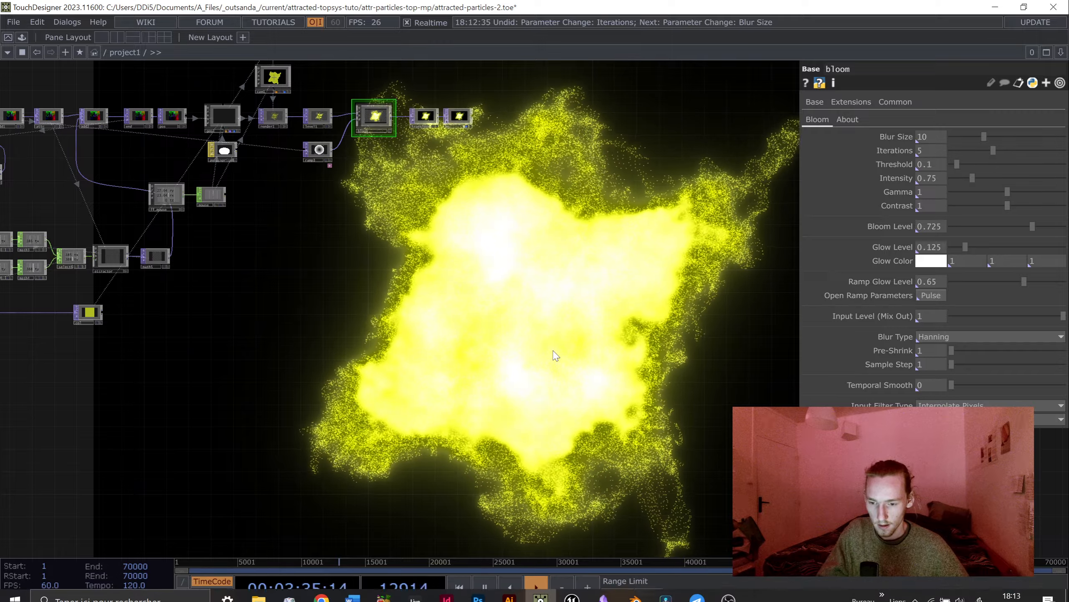
{"action": "key", "text": "F1"}
{"action": "key", "text": "Escape"}
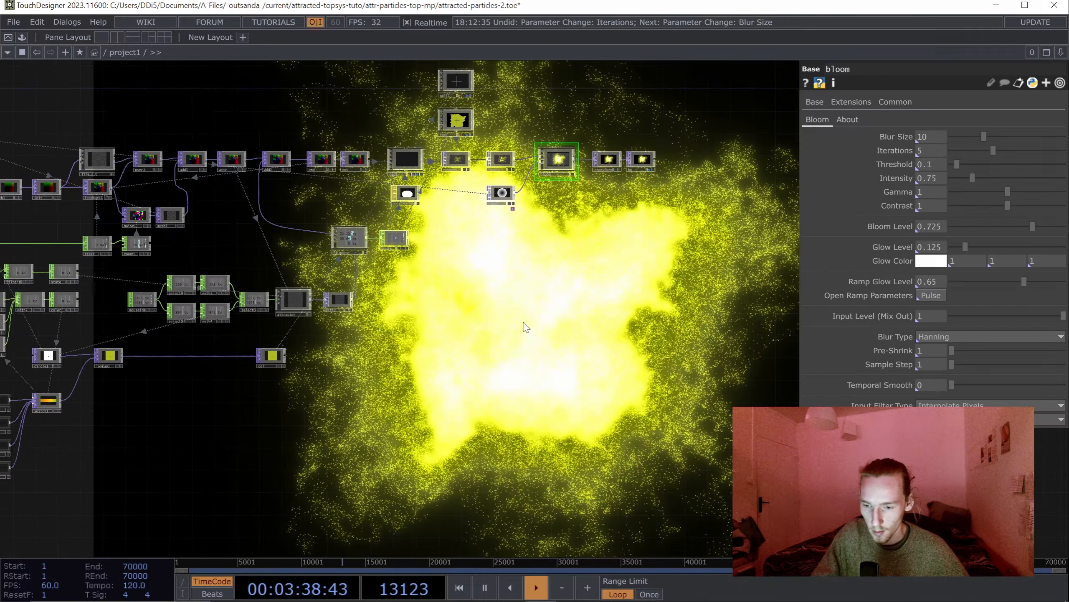
Go up to the root level and set the perform window's Opening Size to Fill.
{"action": "key", "text": "u"}
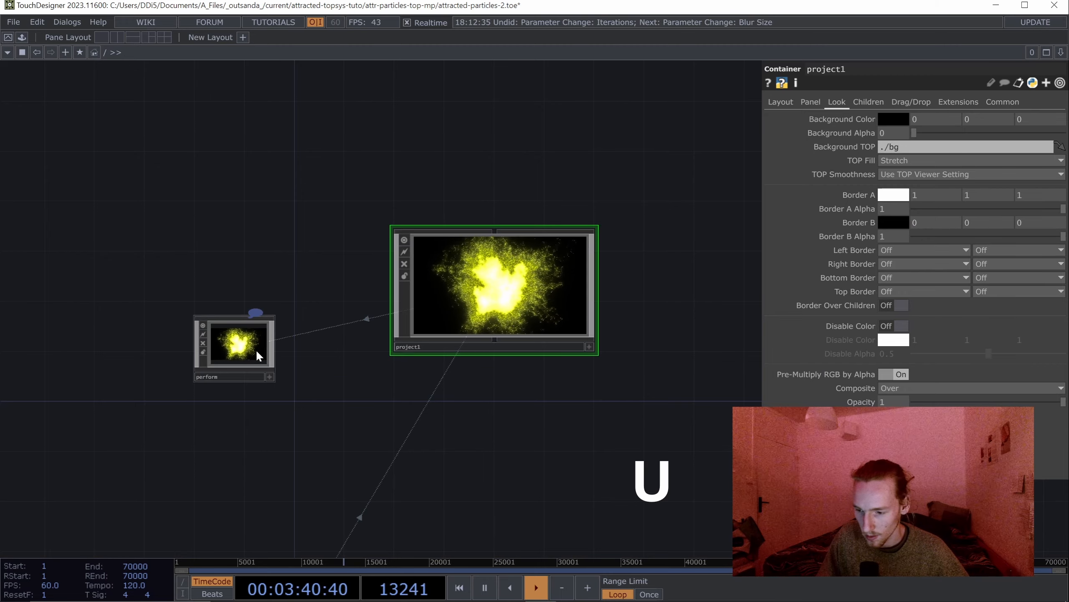
{"action": "left_click", "coordinate": [240, 352]}
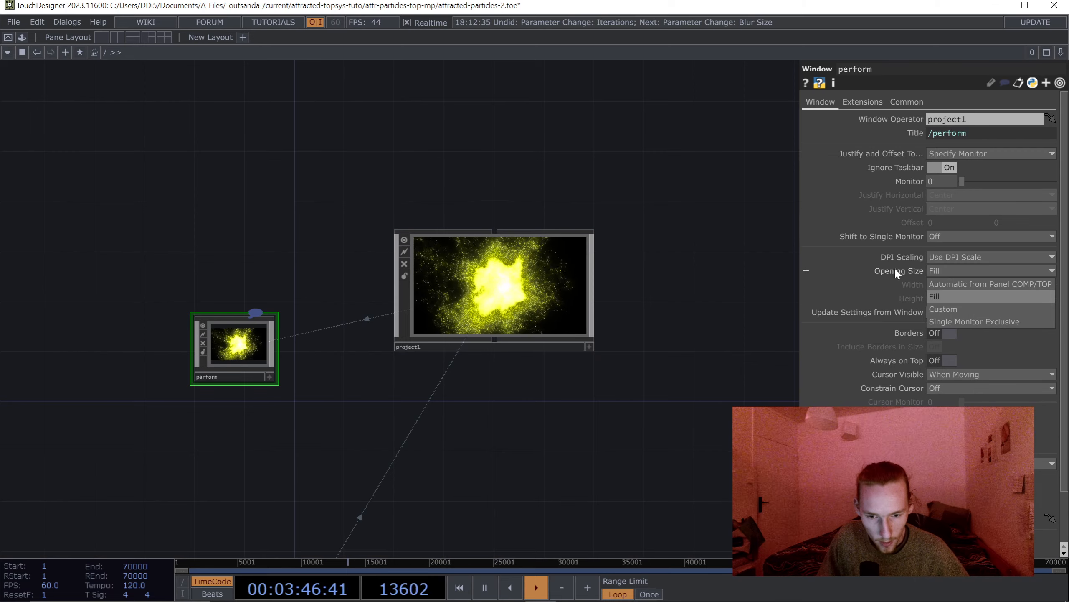
{"action": "left_click", "coordinate": [929, 295]}
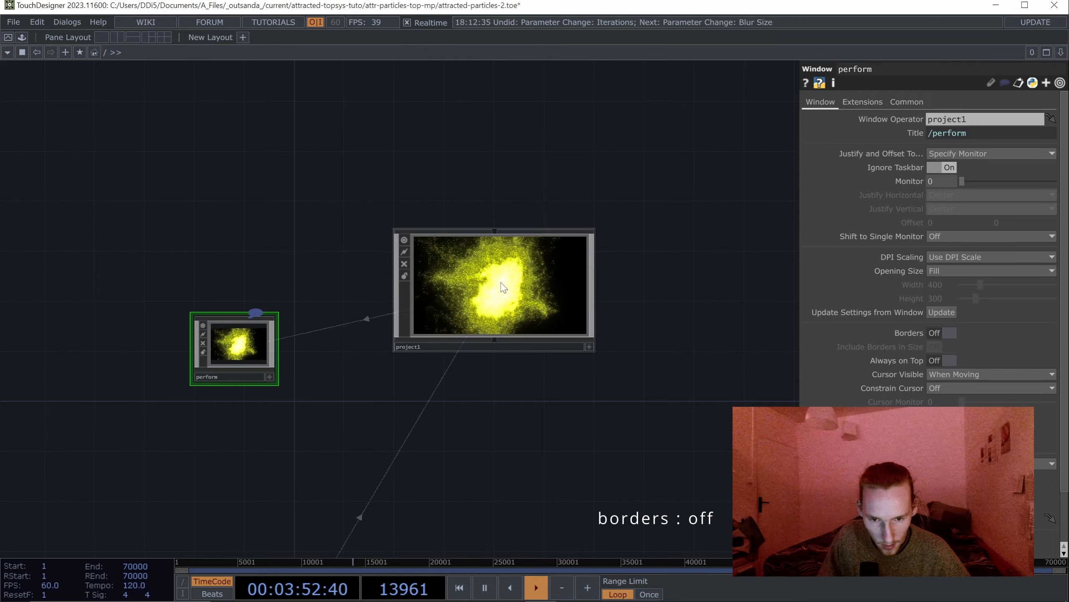
Run project1 full screen in perform mode, reset the particles twice to test the interaction, and return to the editor.
{"action": "left_click", "coordinate": [474, 309]}
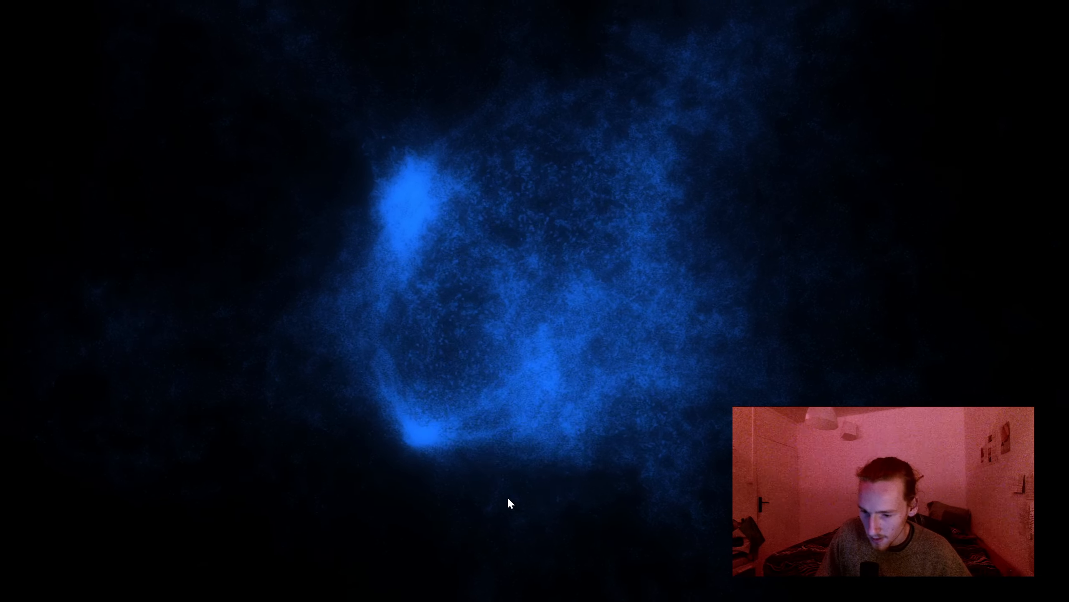
{"action": "key", "text": "r"}
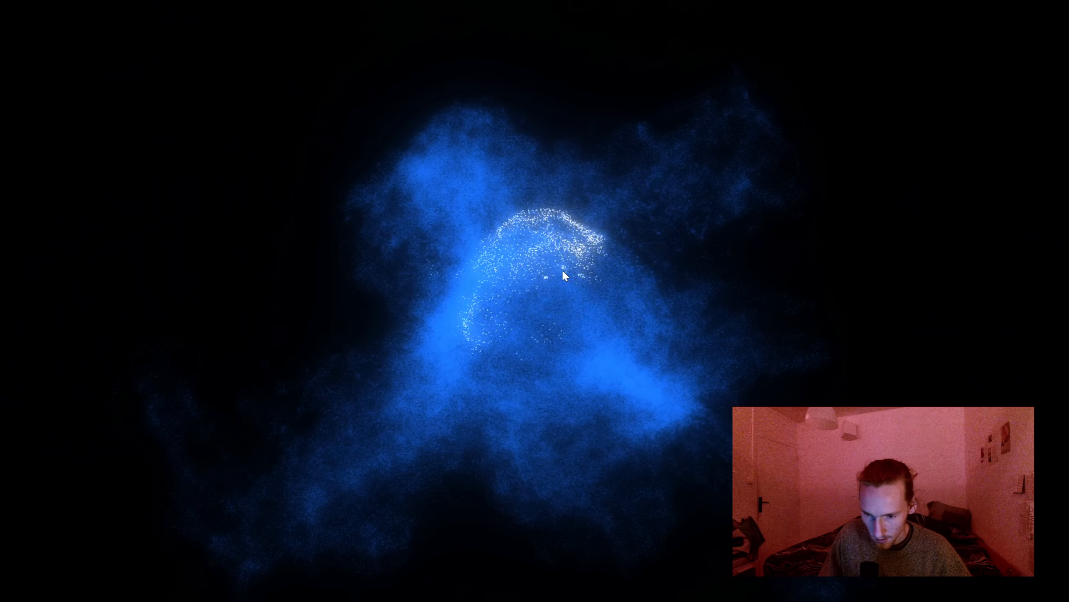
{"action": "key", "text": "r"}
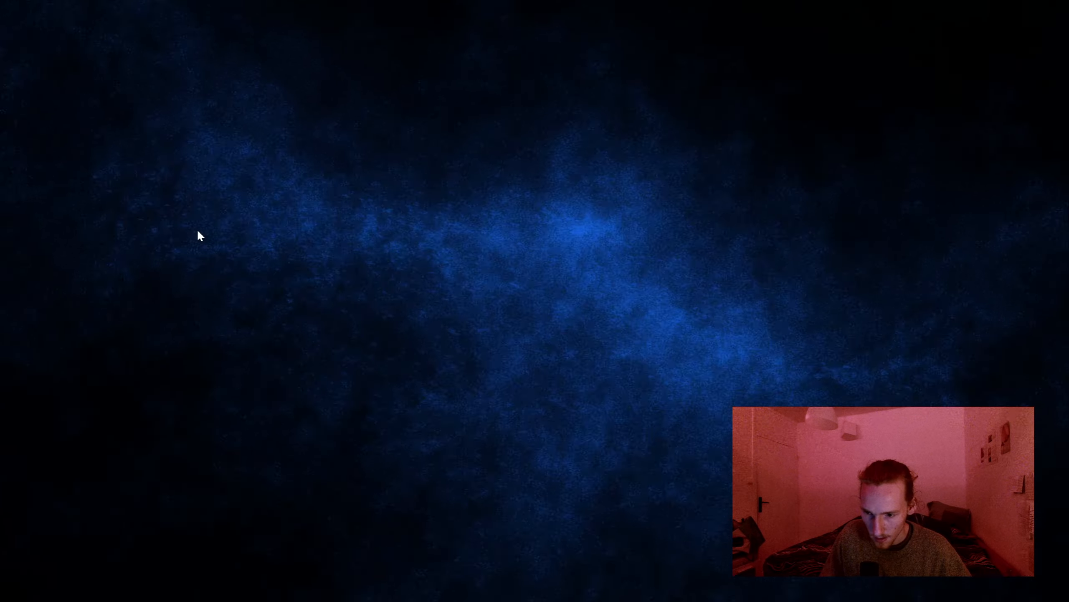
{"action": "key", "text": "Escape"}
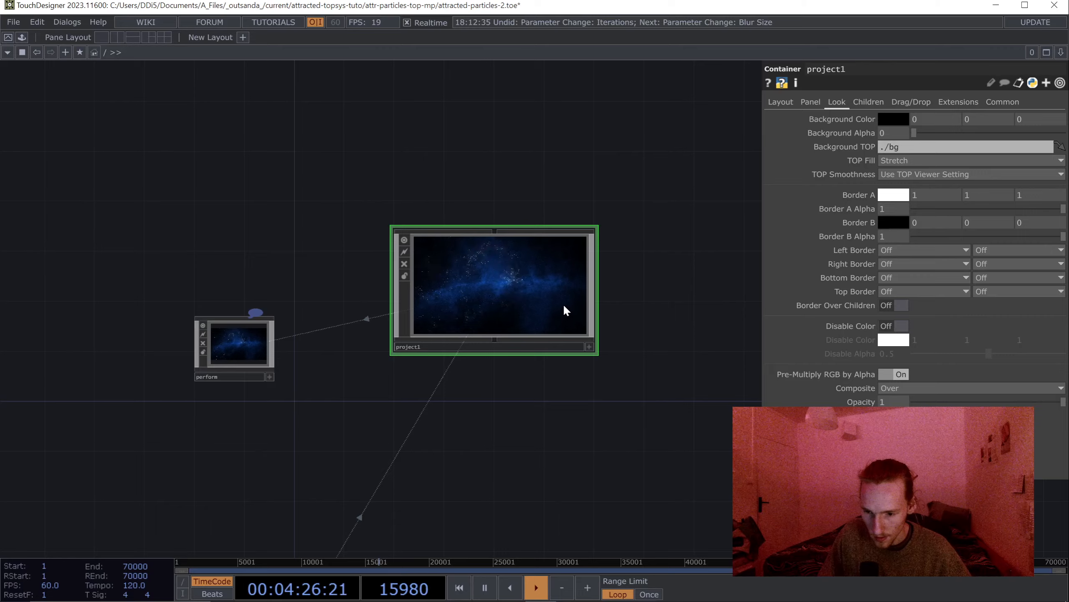
Enter project1 and view the complete node network with the particles behind it.
{"action": "double_click", "coordinate": [484, 310]}
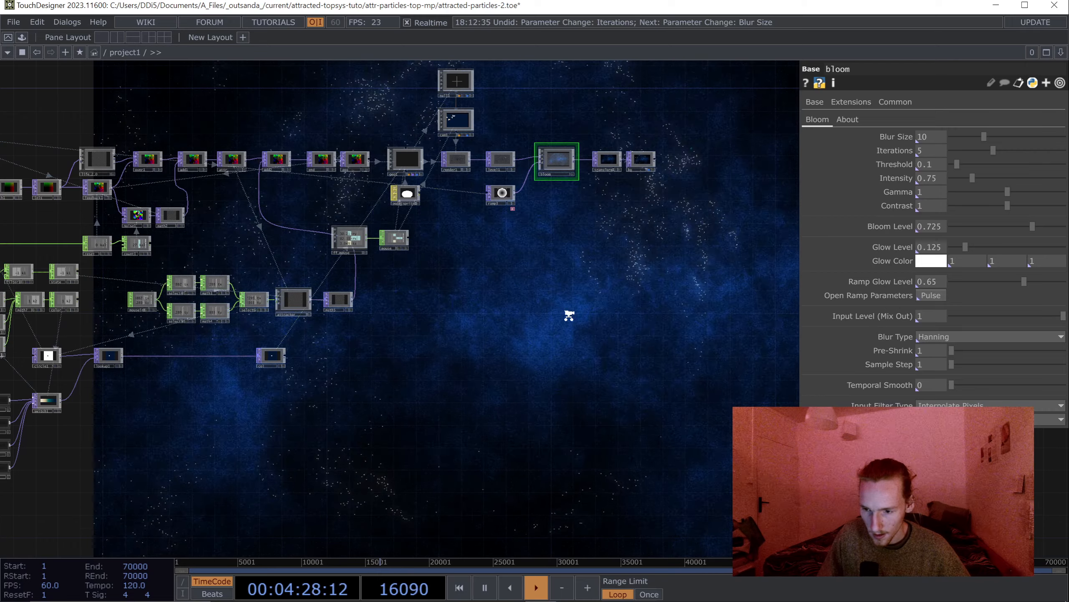
{"action": "scroll", "coordinate": [569, 315], "scroll_direction": "down", "scroll_amount": 3}
{"action": "left_click_drag", "start_coordinate": [527, 331], "coordinate": [618, 322]}
{"action": "key", "text": "a"}
{"action": "scroll", "coordinate": [548, 289], "scroll_direction": "up", "scroll_amount": 1}
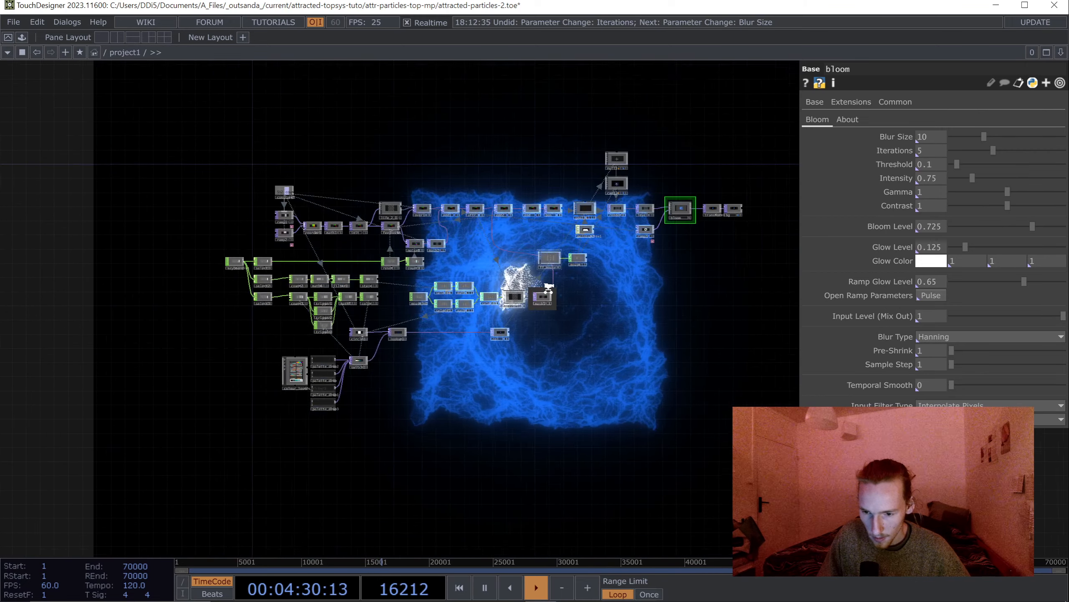
Load the custom component file from the essentials folder into the network below the mouse operator and restore the maximized TouchDesigner window.
{"action": "scroll", "coordinate": [548, 288], "scroll_direction": "up", "scroll_amount": 2}
{"action": "left_click_drag", "start_coordinate": [681, 354], "coordinate": [541, 415]}
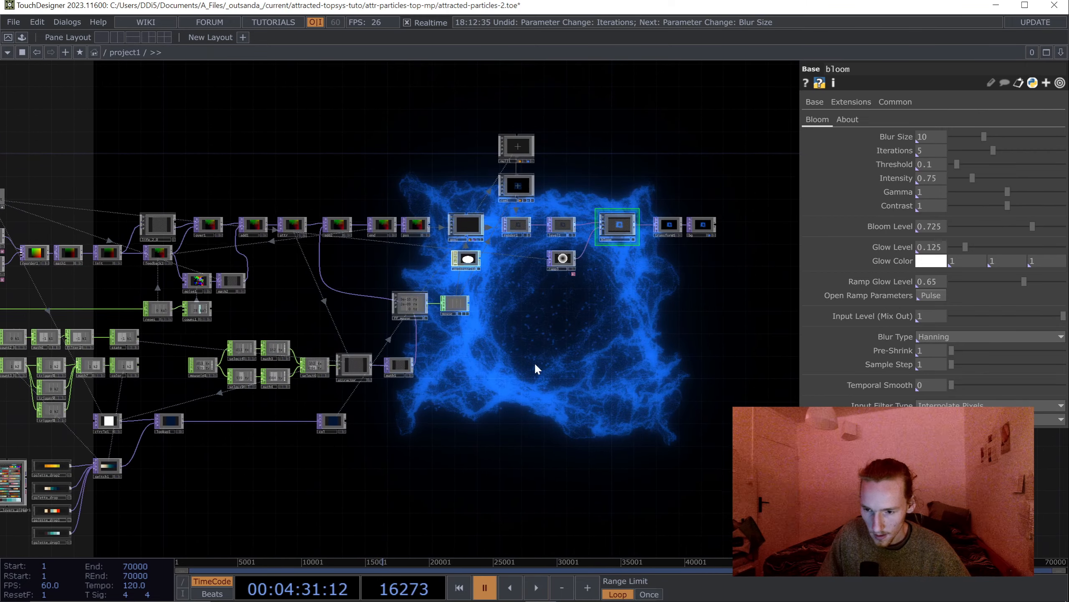
{"action": "left_click_drag", "start_coordinate": [343, 9], "coordinate": [480, 20]}
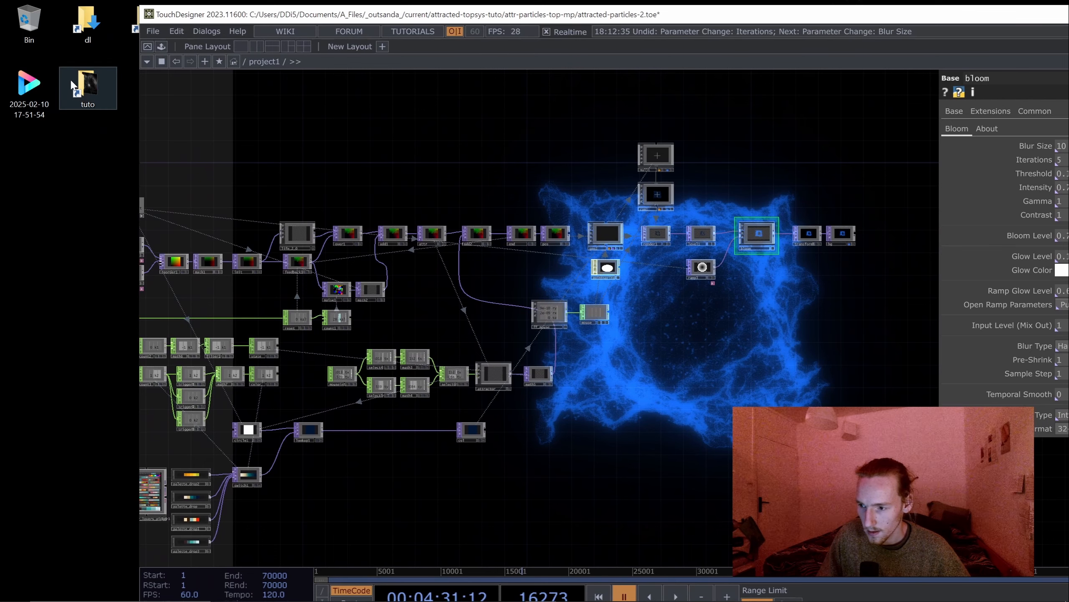
{"action": "key", "text": "alt+Tab"}
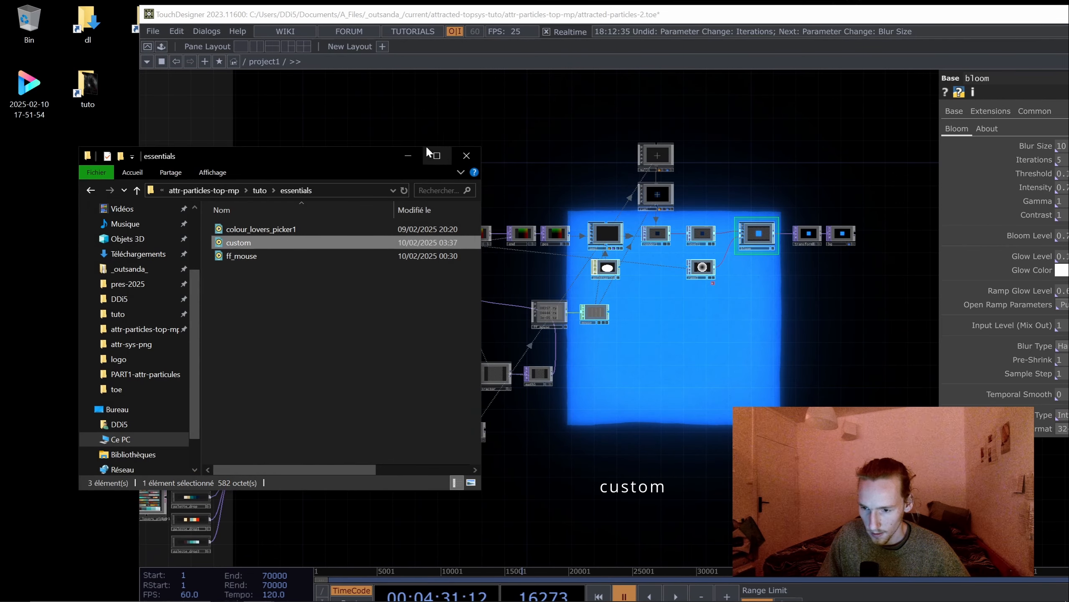
{"action": "left_click_drag", "start_coordinate": [238, 242], "coordinate": [597, 387]}
{"action": "double_click", "coordinate": [539, 12]}
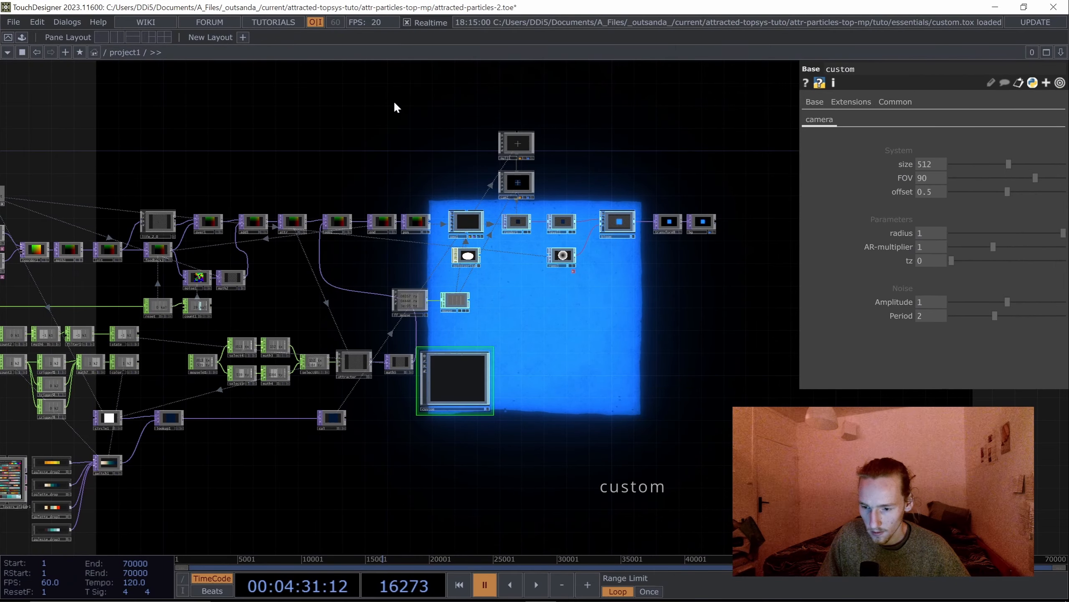
Select the custom component and examine its camera parameters and its component options.
{"action": "scroll", "coordinate": [479, 395], "scroll_direction": "up", "scroll_amount": 3}
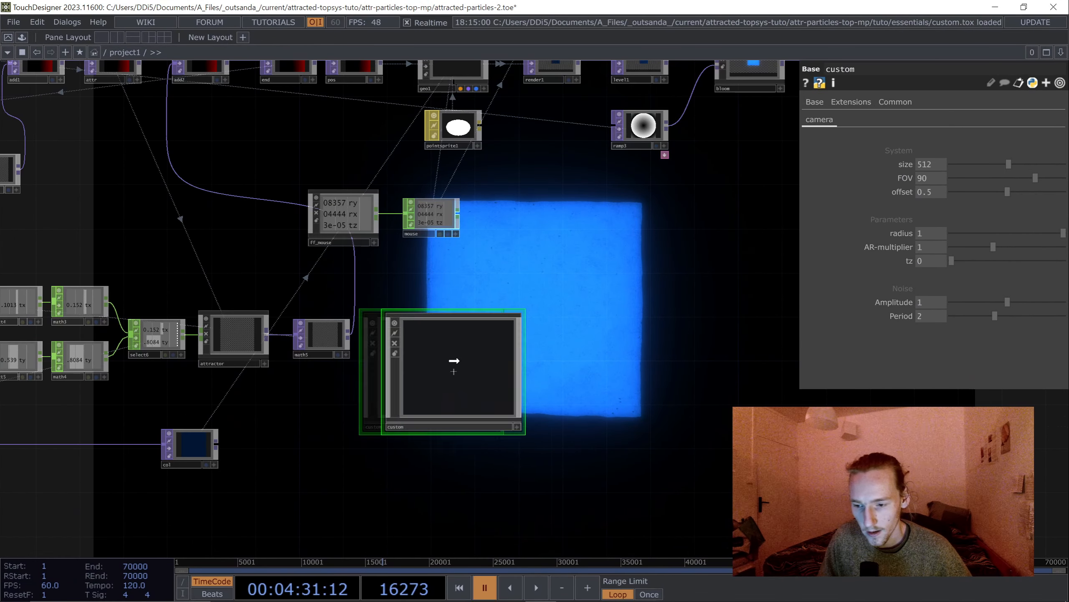
{"action": "left_click", "coordinate": [497, 360]}
{"action": "left_click_drag", "start_coordinate": [679, 382], "coordinate": [485, 408]}
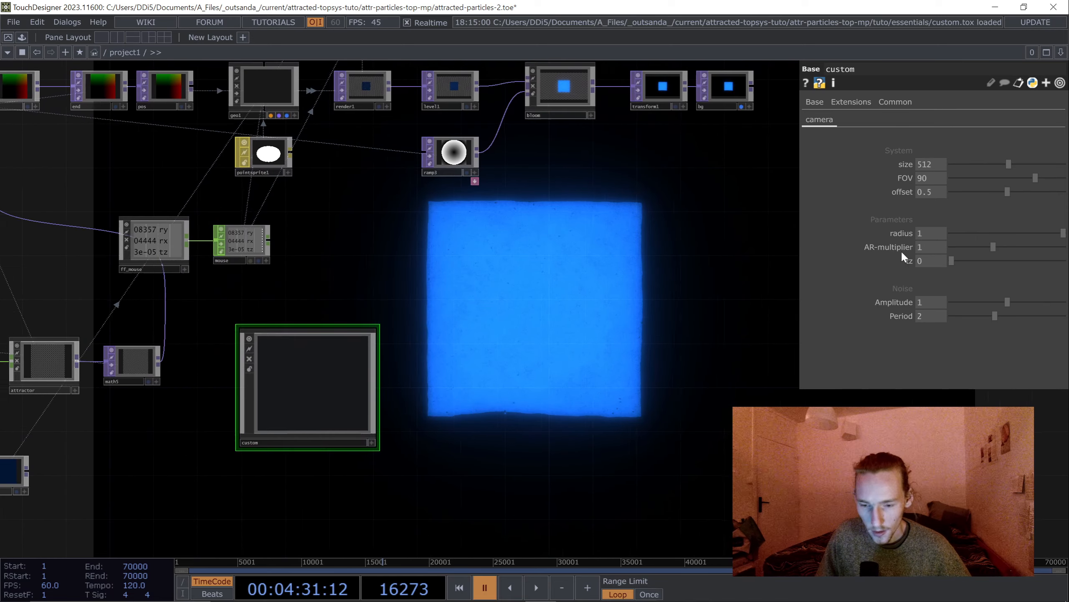
{"action": "right_click", "coordinate": [396, 381]}
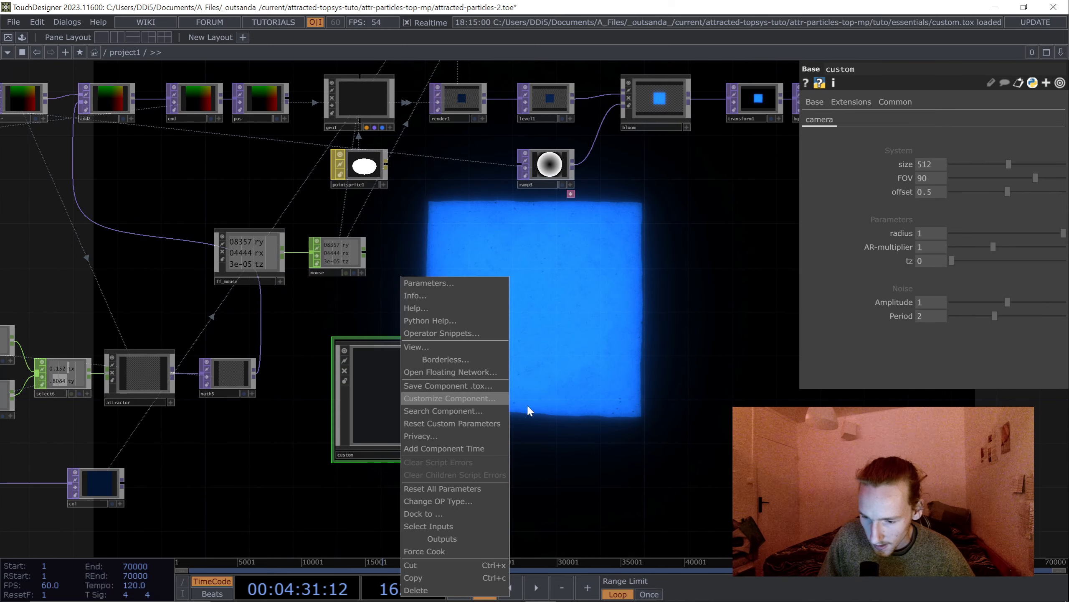
{"action": "scroll", "coordinate": [473, 349], "scroll_direction": "down", "scroll_amount": 5}
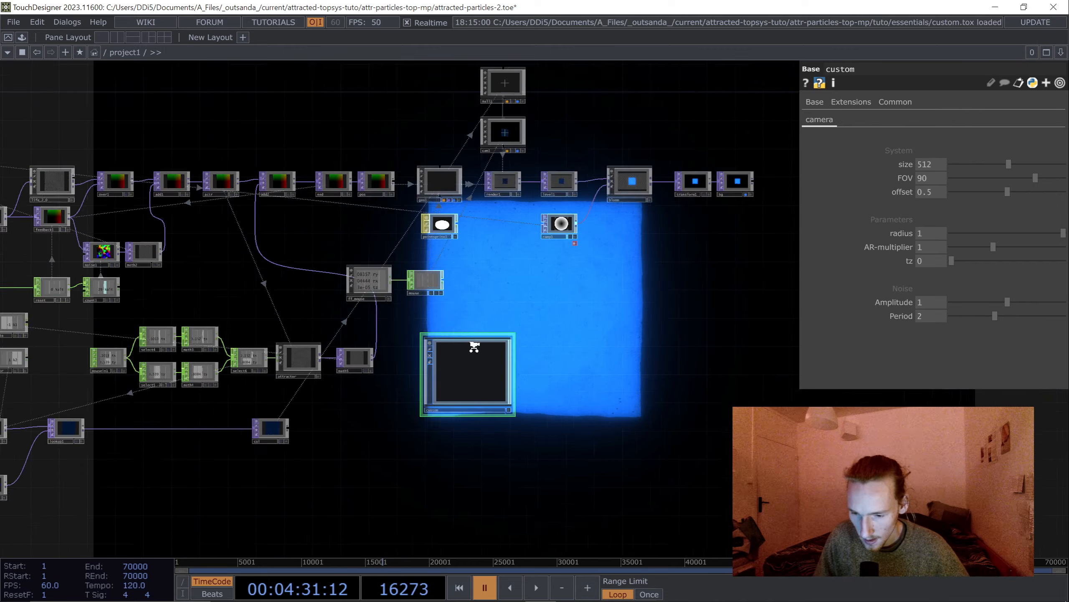
Move the custom component into the empty space between the upper operator chain and the mouse-input operators, and select it.
{"action": "scroll", "coordinate": [439, 363], "scroll_direction": "up", "scroll_amount": 3}
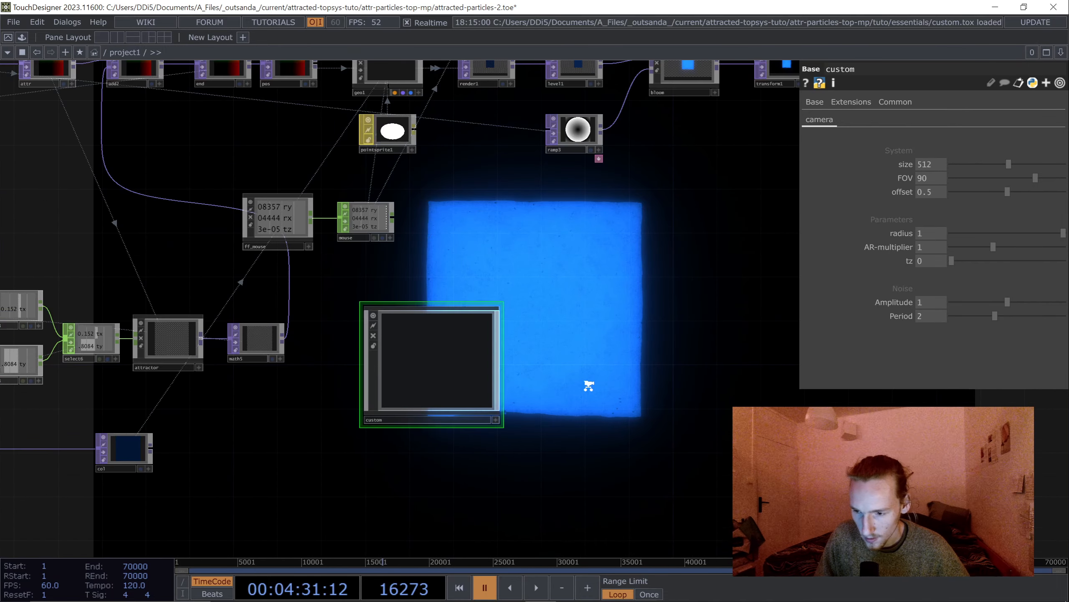
{"action": "scroll", "coordinate": [590, 385], "scroll_direction": "down", "scroll_amount": 3}
{"action": "left_click_drag", "start_coordinate": [475, 358], "coordinate": [651, 351]}
{"action": "scroll", "coordinate": [389, 225], "scroll_direction": "up", "scroll_amount": 3}
{"action": "left_click", "coordinate": [345, 209]}
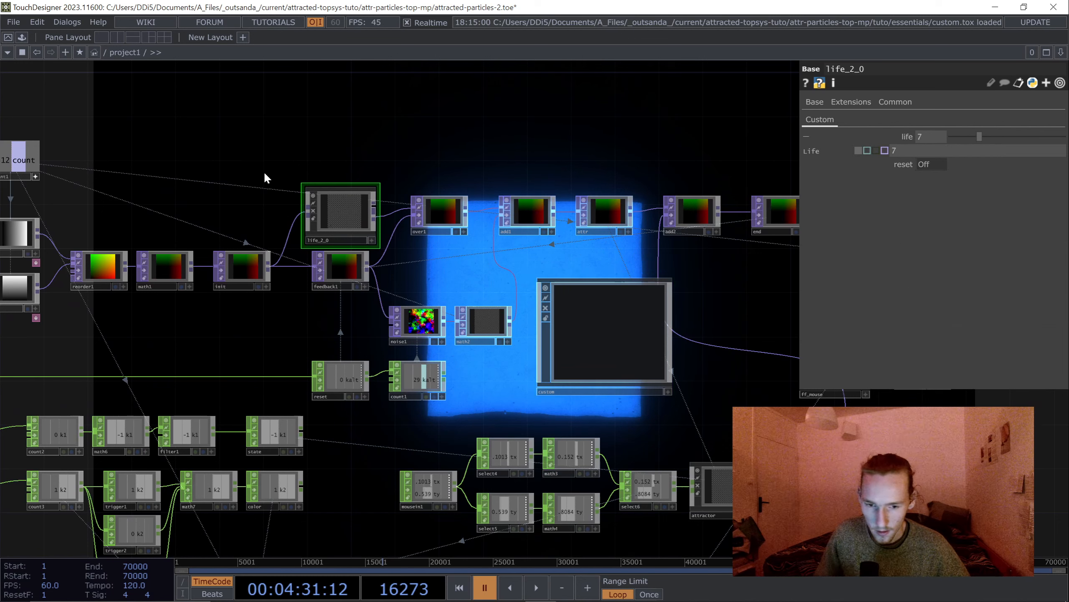
{"action": "left_click", "coordinate": [589, 322]}
{"action": "scroll", "coordinate": [326, 193], "scroll_direction": "down", "scroll_amount": 3}
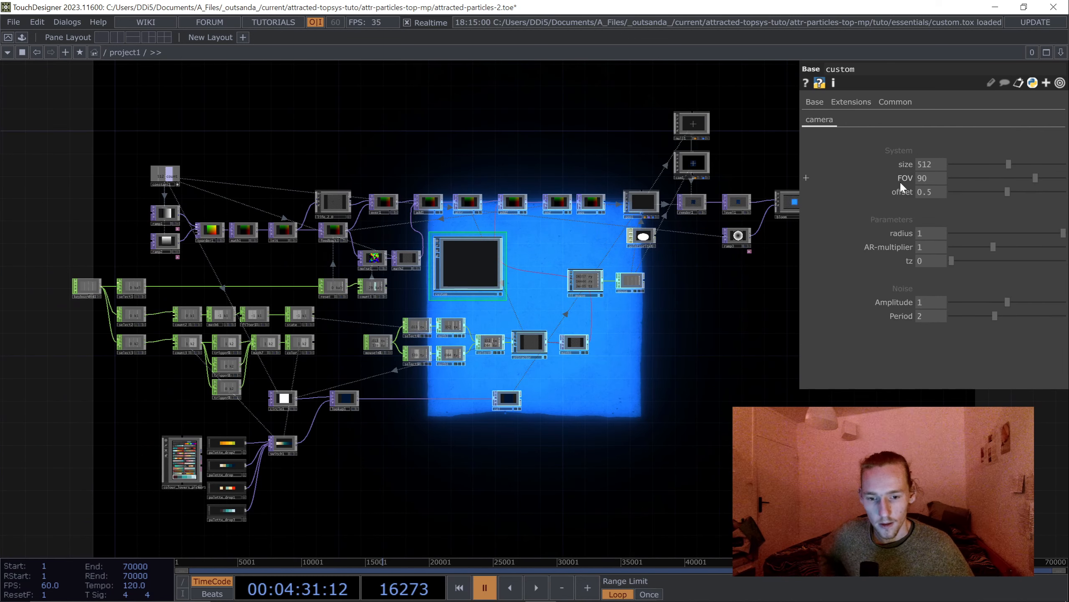
Copy the custom component's size parameter and paste it as a bind on the count value of constant1.
{"action": "right_click", "coordinate": [933, 160]}
{"action": "left_click", "coordinate": [822, 105]}
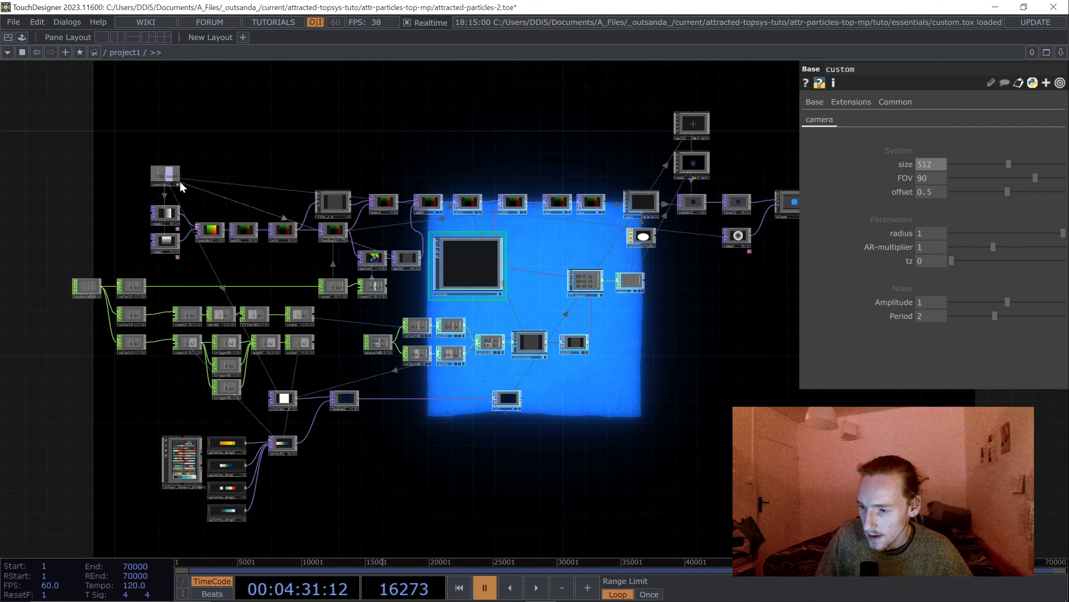
{"action": "left_click", "coordinate": [166, 178]}
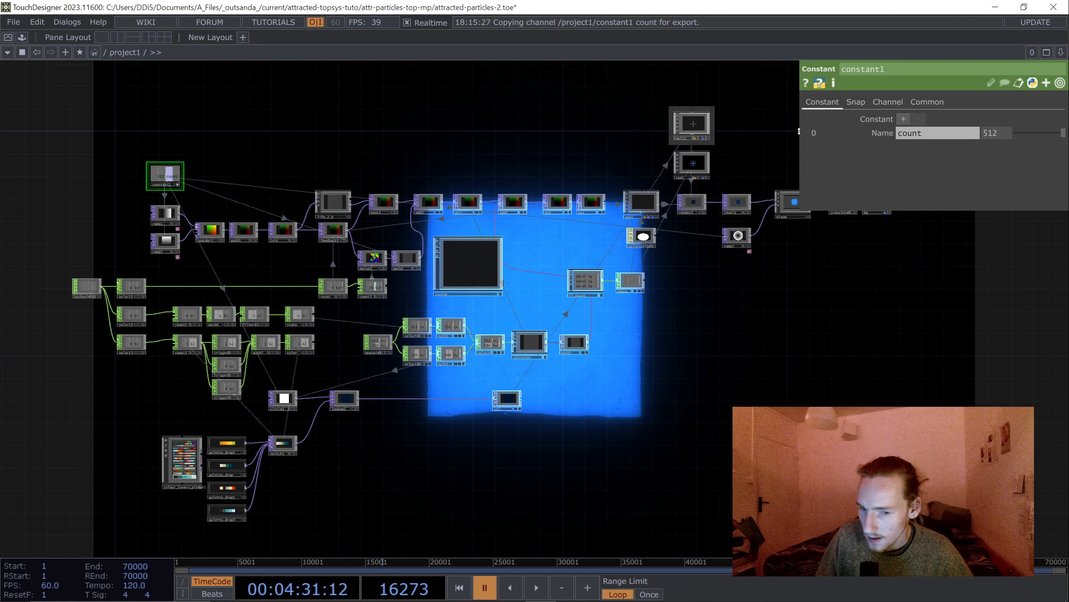
{"action": "right_click", "coordinate": [989, 133]}
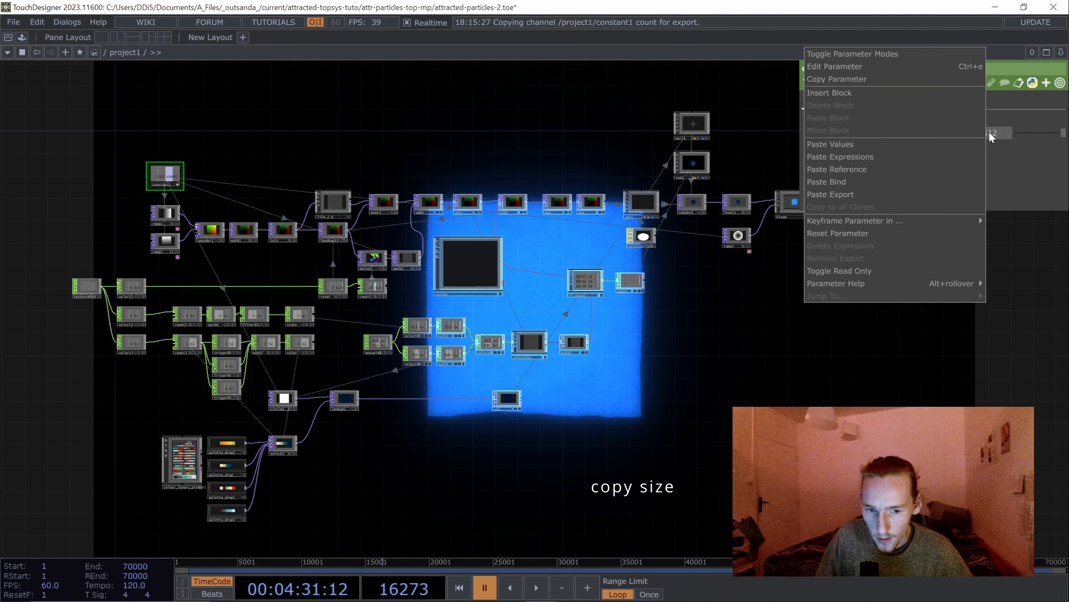
{"action": "left_click", "coordinate": [835, 182]}
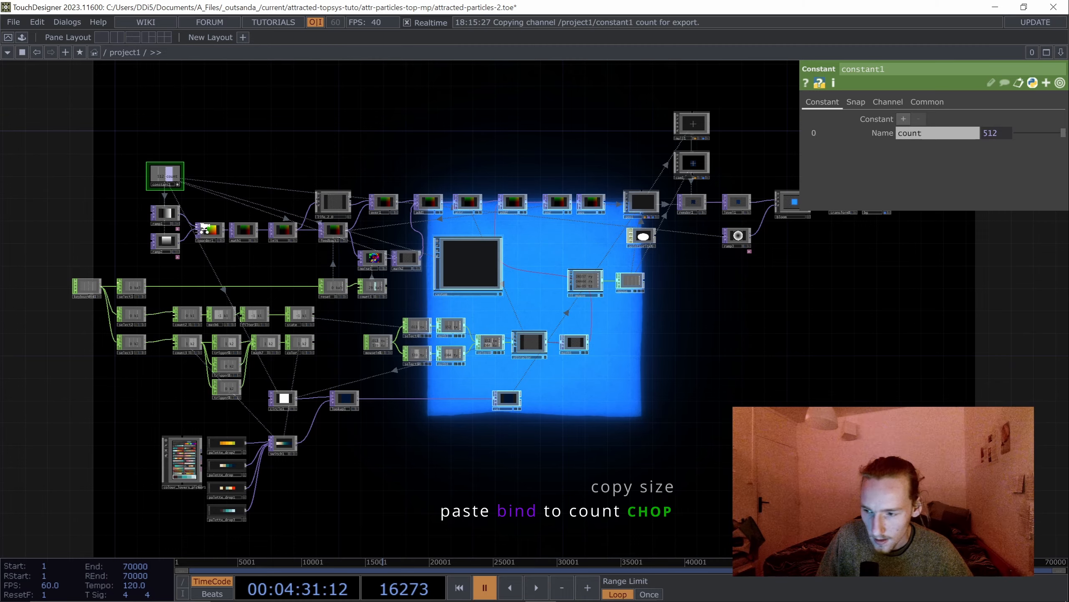
Copy the custom component's FOV parameter and paste it as a bind on the FOV Angle of cam1.
{"action": "scroll", "coordinate": [422, 254], "scroll_direction": "up", "scroll_amount": 2}
{"action": "left_click", "coordinate": [488, 265]}
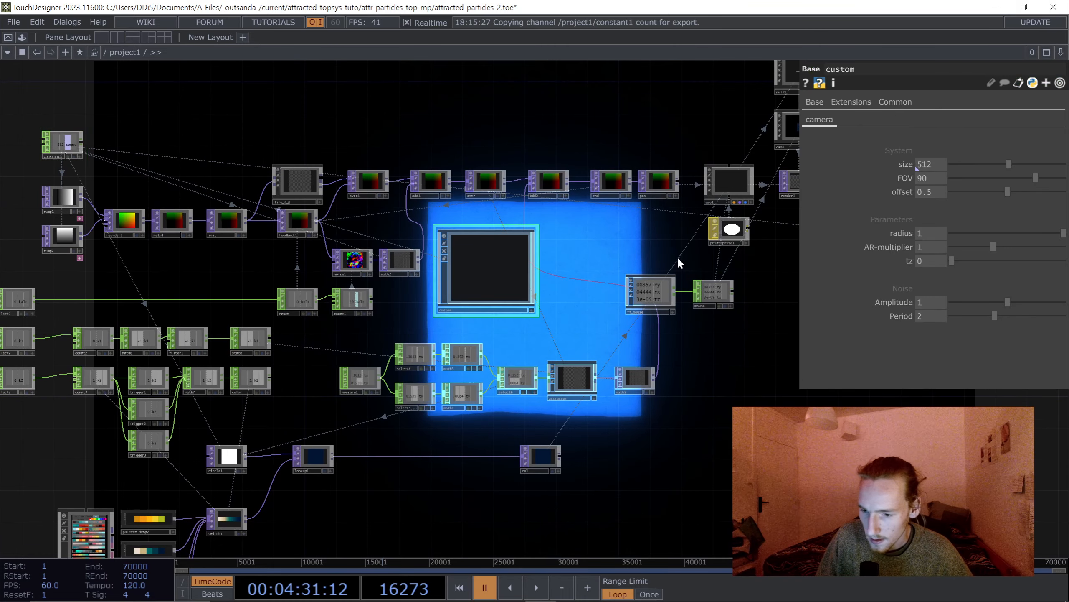
{"action": "right_click", "coordinate": [928, 178]}
{"action": "left_click", "coordinate": [773, 125]}
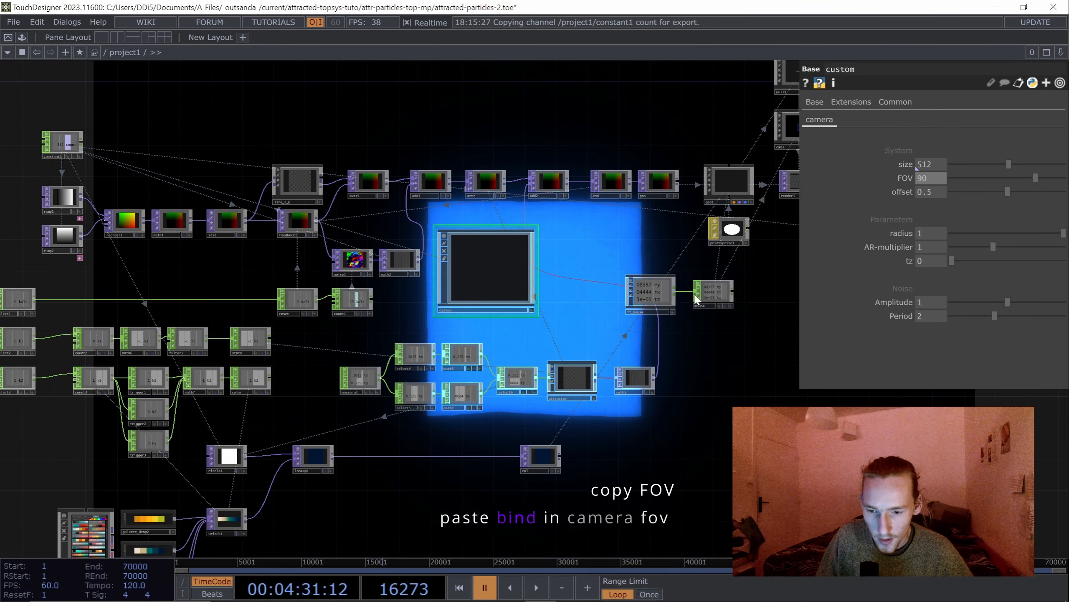
{"action": "left_click_drag", "start_coordinate": [694, 293], "coordinate": [486, 355]}
{"action": "left_click", "coordinate": [593, 187]}
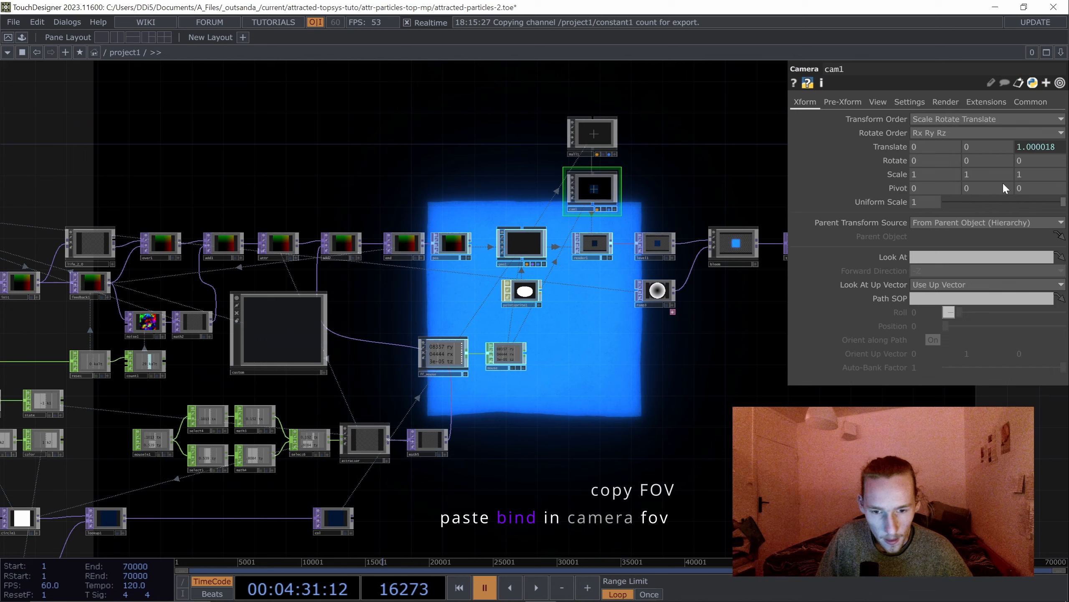
{"action": "left_click", "coordinate": [876, 102]}
{"action": "right_click", "coordinate": [926, 187]}
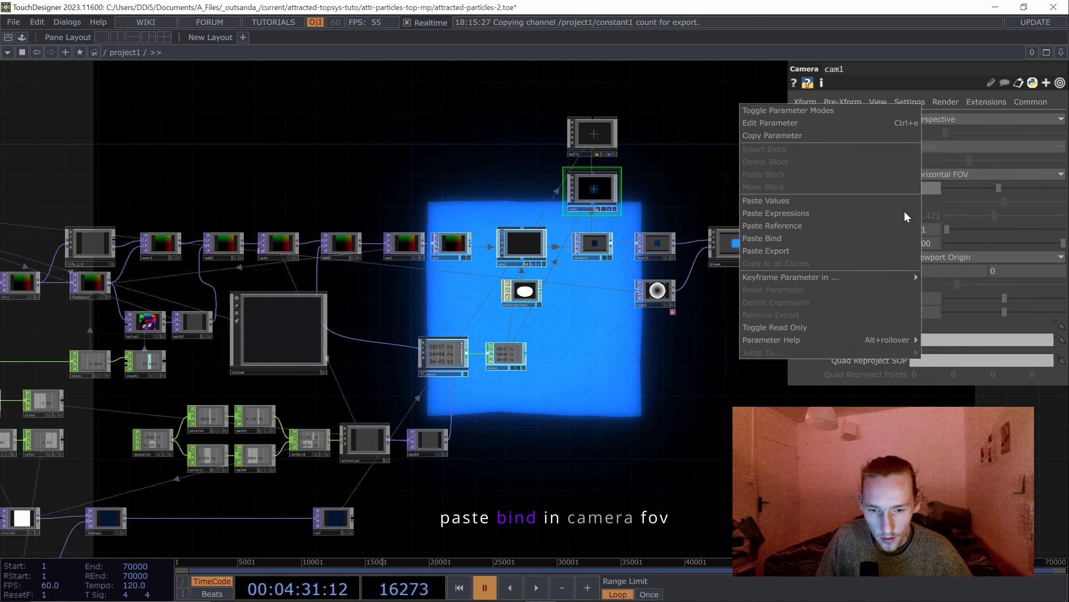
{"action": "left_click", "coordinate": [812, 237]}
Copy the custom component's offset parameter and bring up the Translate Z expression of cam1.
{"action": "left_click_drag", "start_coordinate": [715, 410], "coordinate": [912, 360]}
{"action": "left_click", "coordinate": [503, 302]}
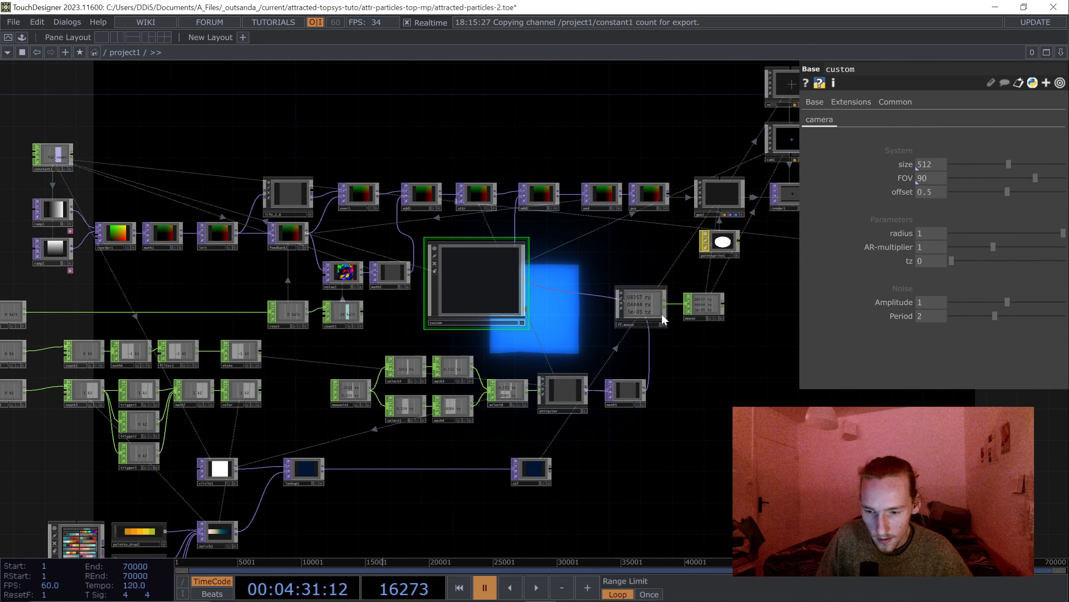
{"action": "right_click", "coordinate": [926, 193]}
{"action": "left_click", "coordinate": [779, 136]}
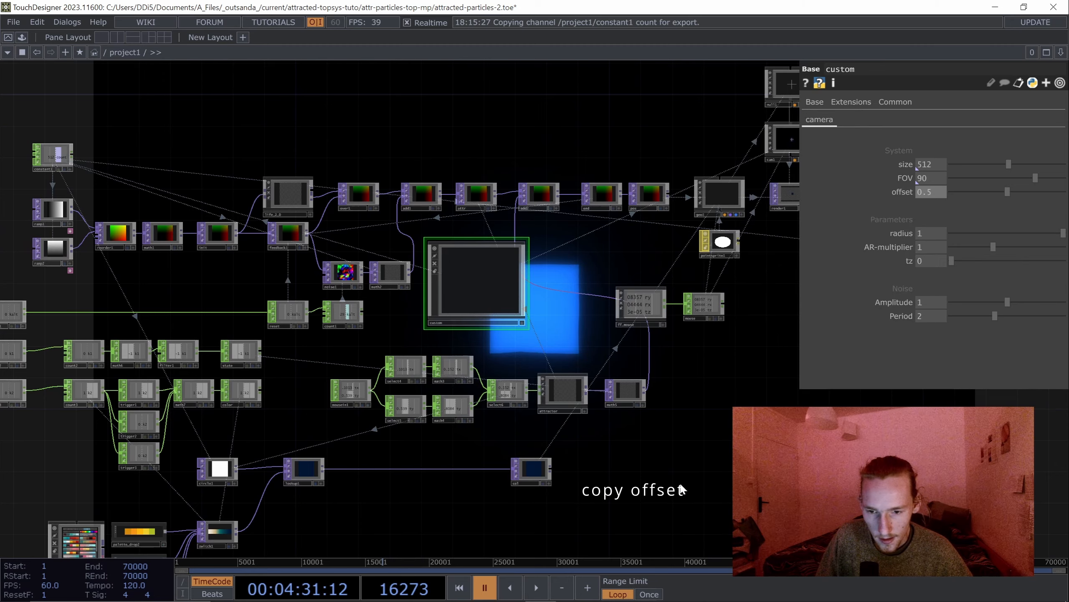
{"action": "left_click_drag", "start_coordinate": [760, 383], "coordinate": [555, 281]}
{"action": "left_click_drag", "start_coordinate": [655, 295], "coordinate": [640, 342]}
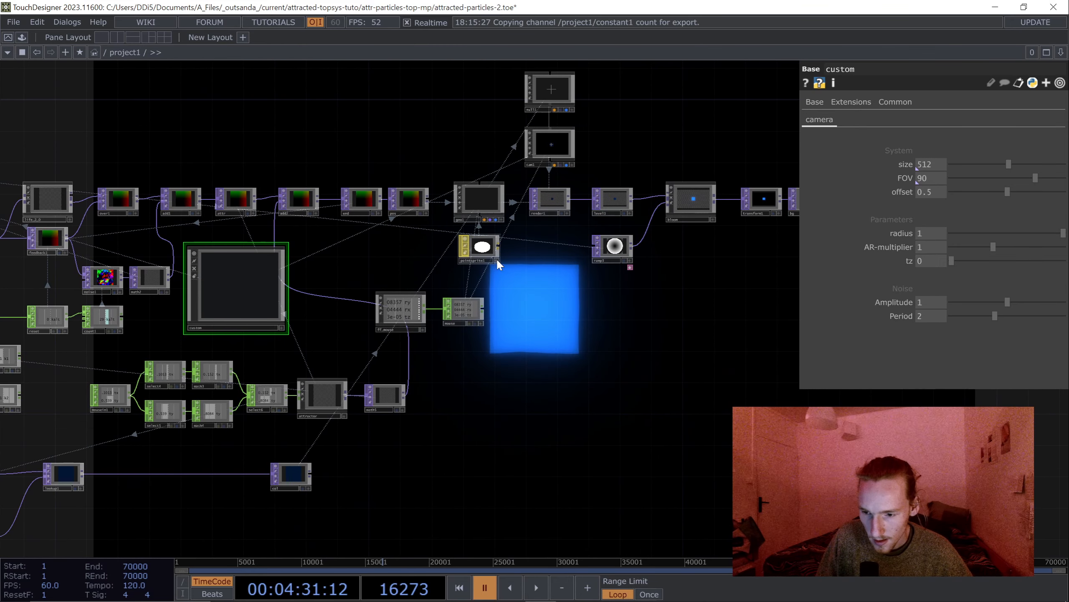
{"action": "left_click", "coordinate": [551, 152]}
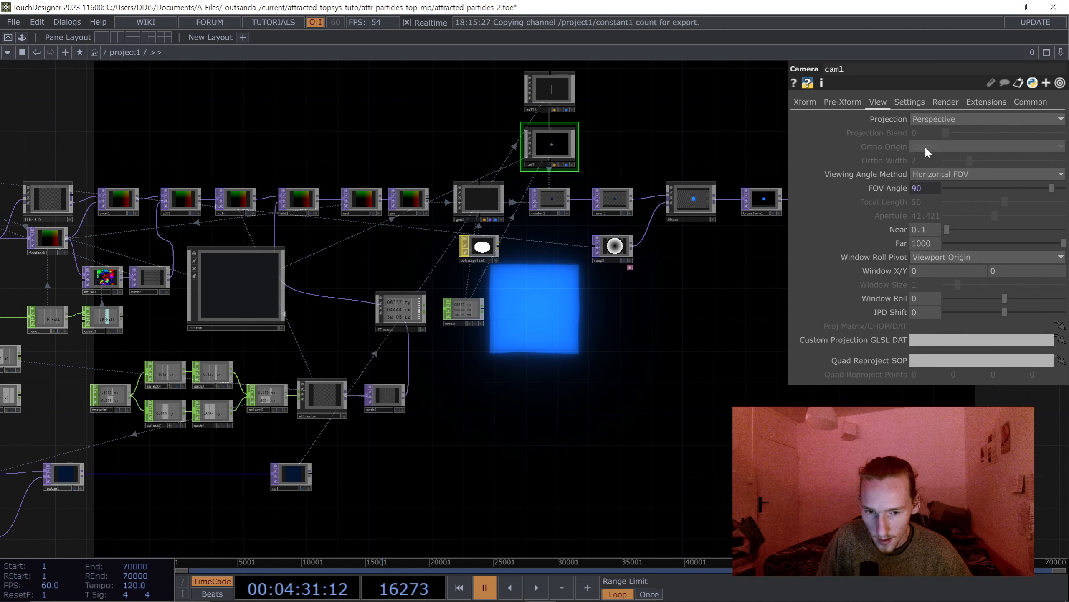
{"action": "left_click", "coordinate": [804, 101]}
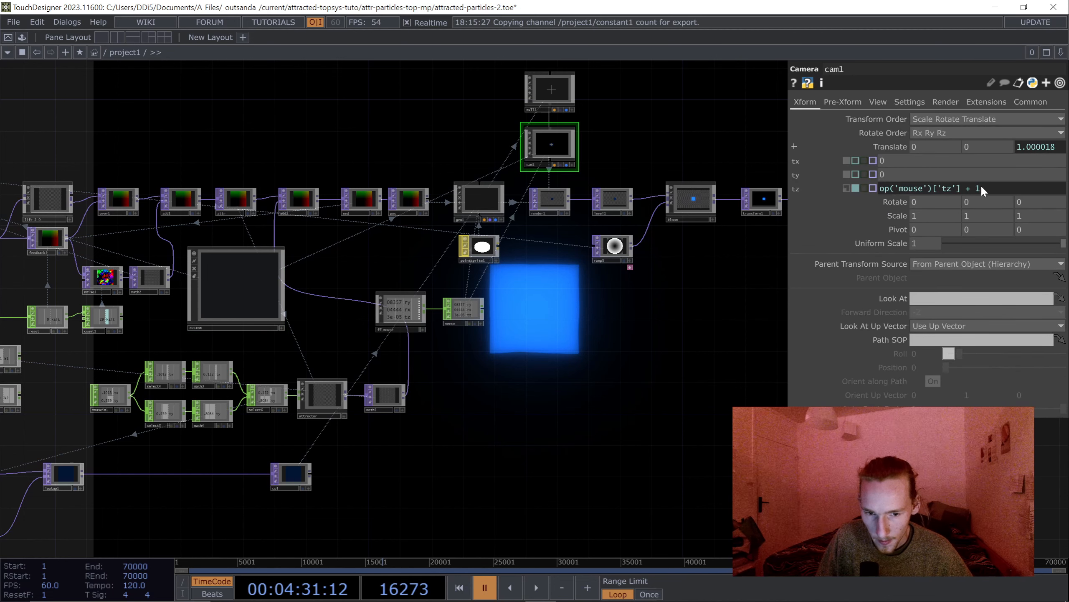
{"action": "left_click", "coordinate": [962, 188]}
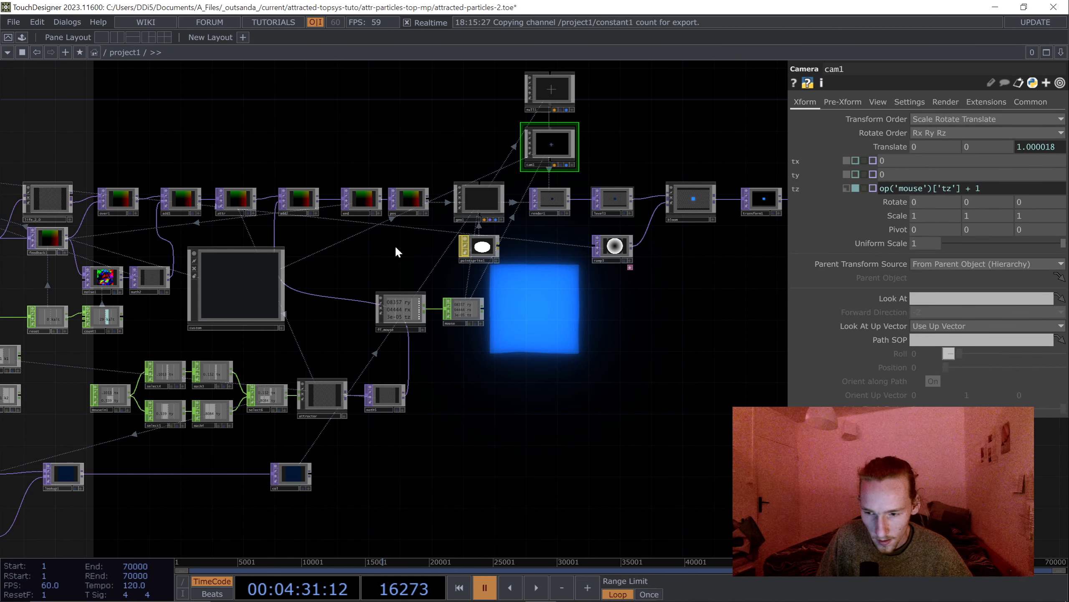
Copy the custom component's offset parameter, and copy the op('mouse')['tz'] + part of cam1's Translate Z expression as text.
{"action": "left_click", "coordinate": [237, 296]}
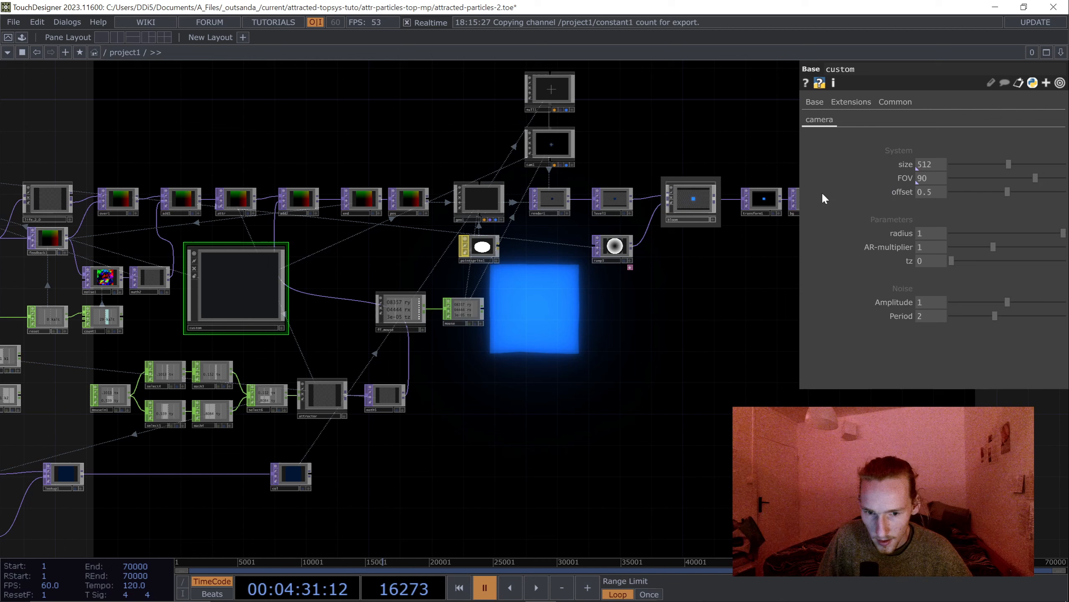
{"action": "right_click", "coordinate": [932, 192]}
{"action": "left_click", "coordinate": [795, 144]}
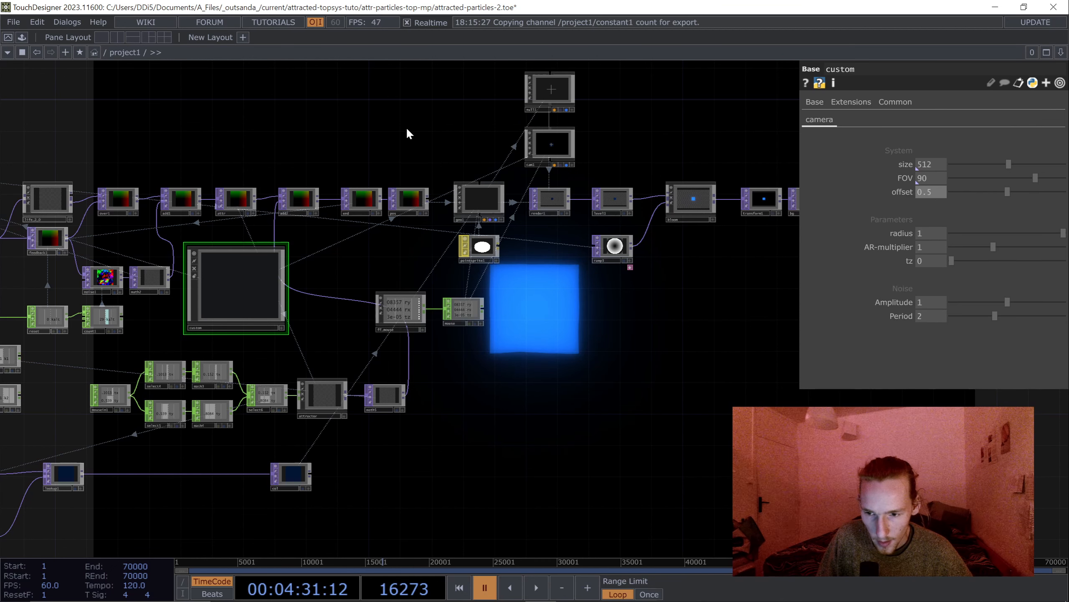
{"action": "left_click", "coordinate": [557, 151]}
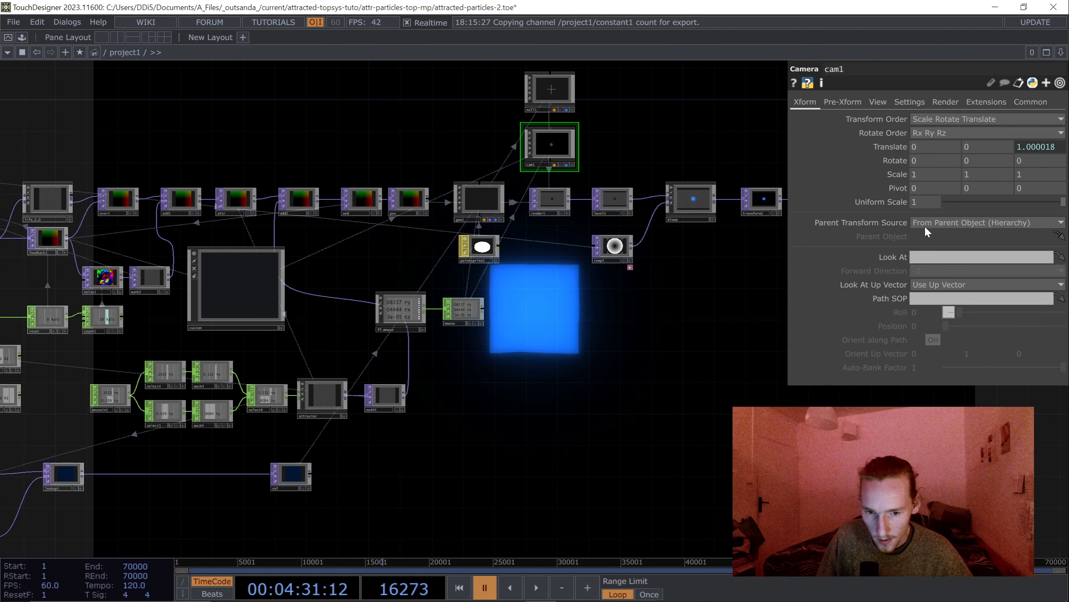
{"action": "left_click", "coordinate": [1051, 148]}
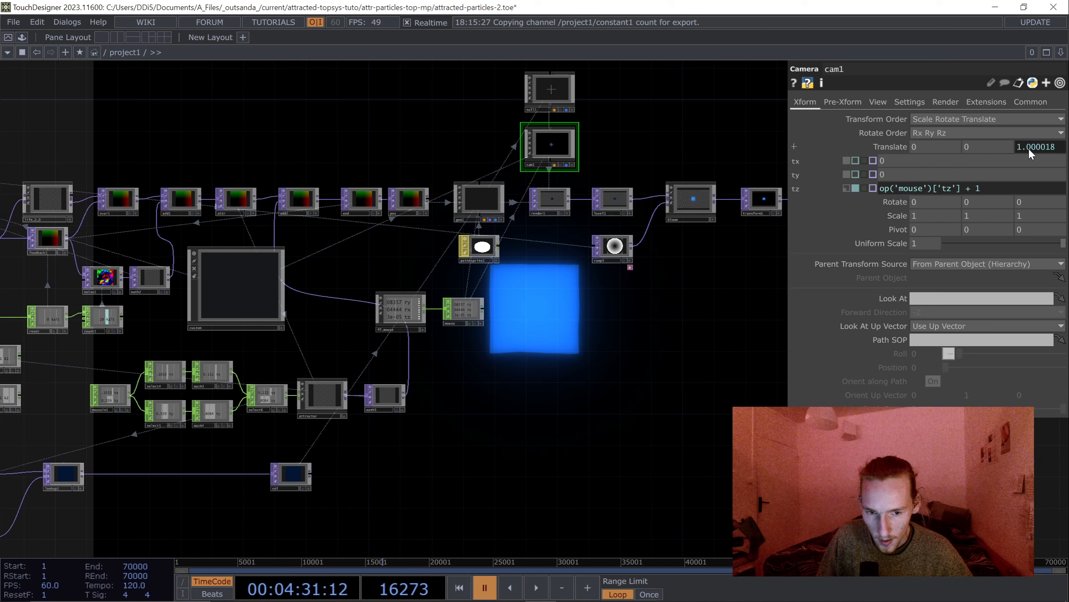
{"action": "left_click_drag", "start_coordinate": [962, 188], "coordinate": [874, 188]}
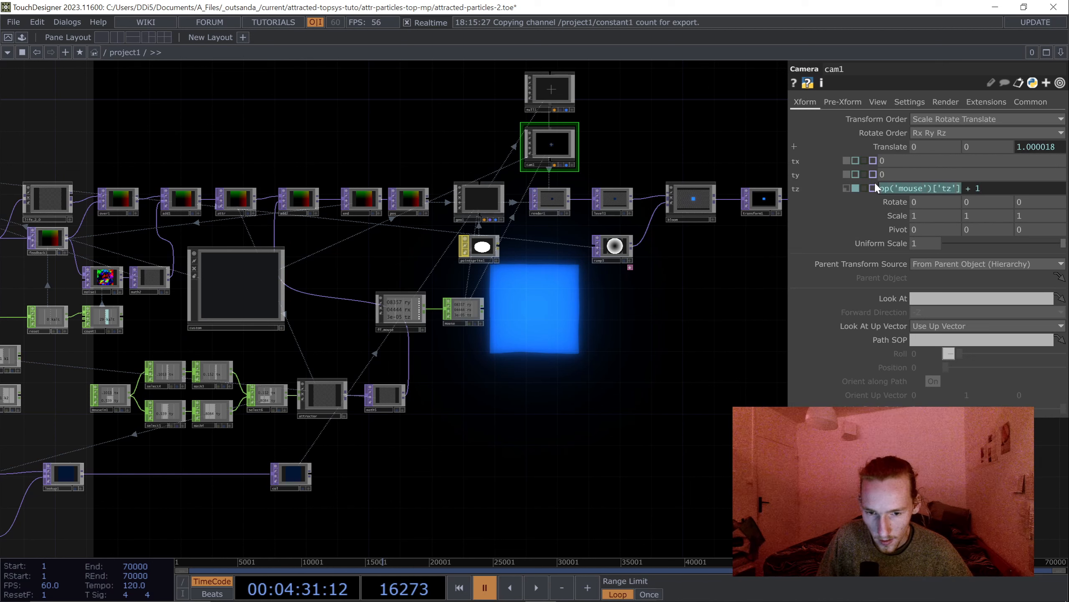
{"action": "key", "text": "ctrl+c"}
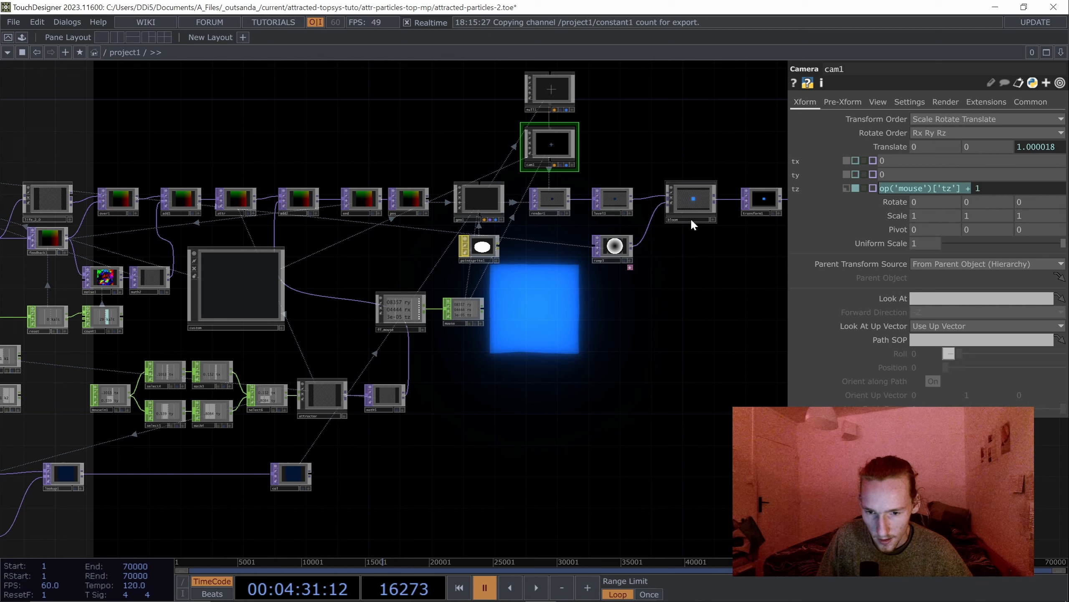
Paste the offset as a reference in cam1's Translate Z and complete the expression as op('mouse')['tz'] - op('custom').par.Offset.
{"action": "right_click", "coordinate": [1033, 145]}
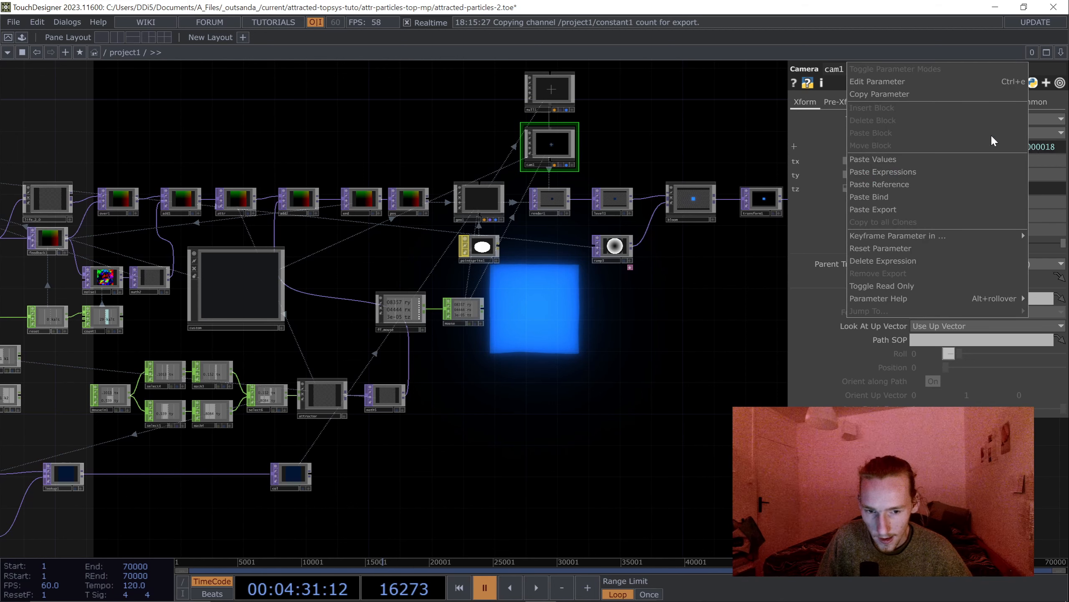
{"action": "left_click", "coordinate": [890, 184]}
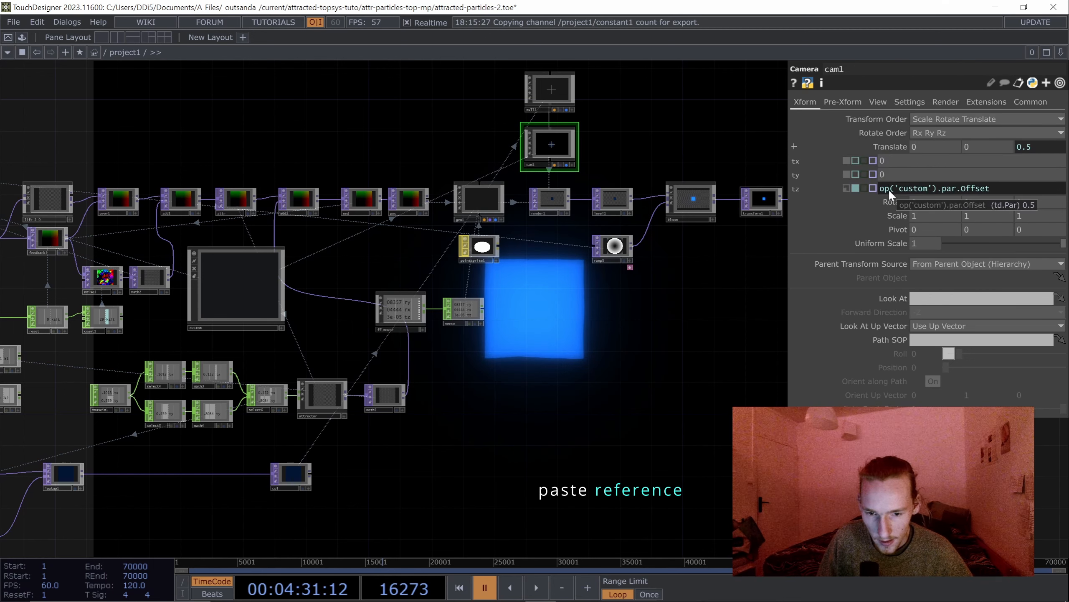
{"action": "left_click", "coordinate": [880, 186]}
{"action": "key", "text": "ctrl+v"}
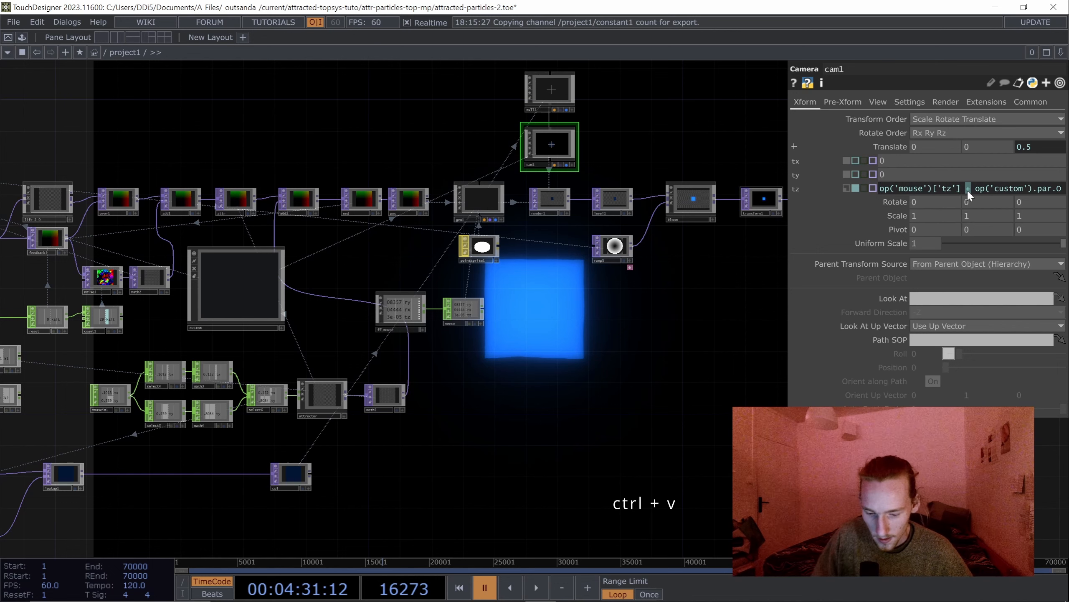
{"action": "type", "text": "-"}
{"action": "key", "text": "Return"}
Set the custom component's offset to 0.75.
{"action": "left_click_drag", "start_coordinate": [659, 366], "coordinate": [586, 346]}
{"action": "left_click", "coordinate": [204, 277]}
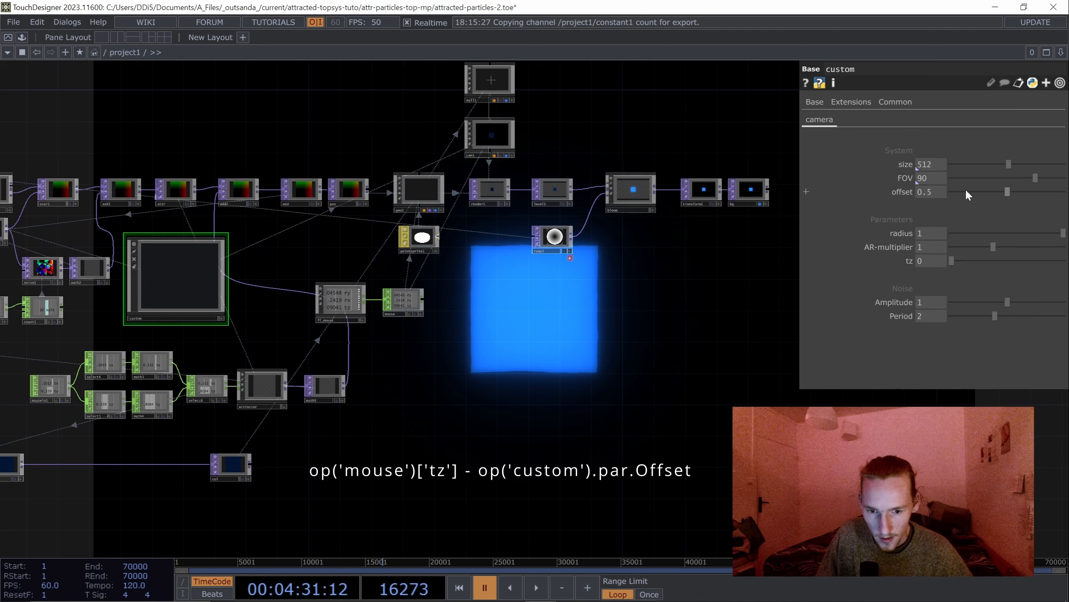
{"action": "left_click_drag", "start_coordinate": [959, 192], "coordinate": [969, 221]}
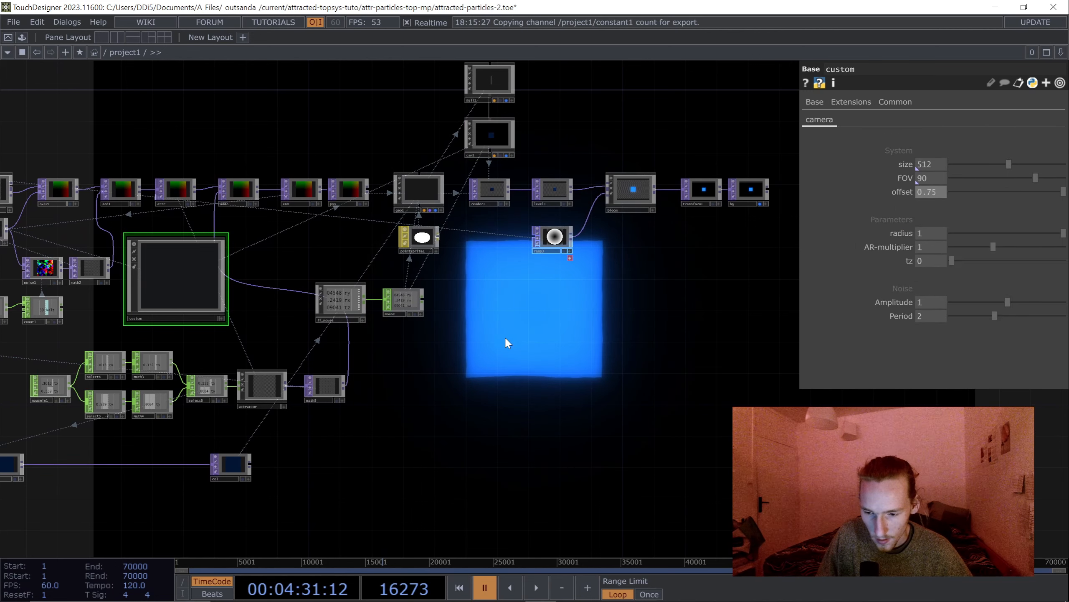
Resume playback and examine how the particles respond around the attractor with the new camera offset.
{"action": "left_click", "coordinate": [536, 587]}
{"action": "left_click_drag", "start_coordinate": [575, 413], "coordinate": [564, 341]}
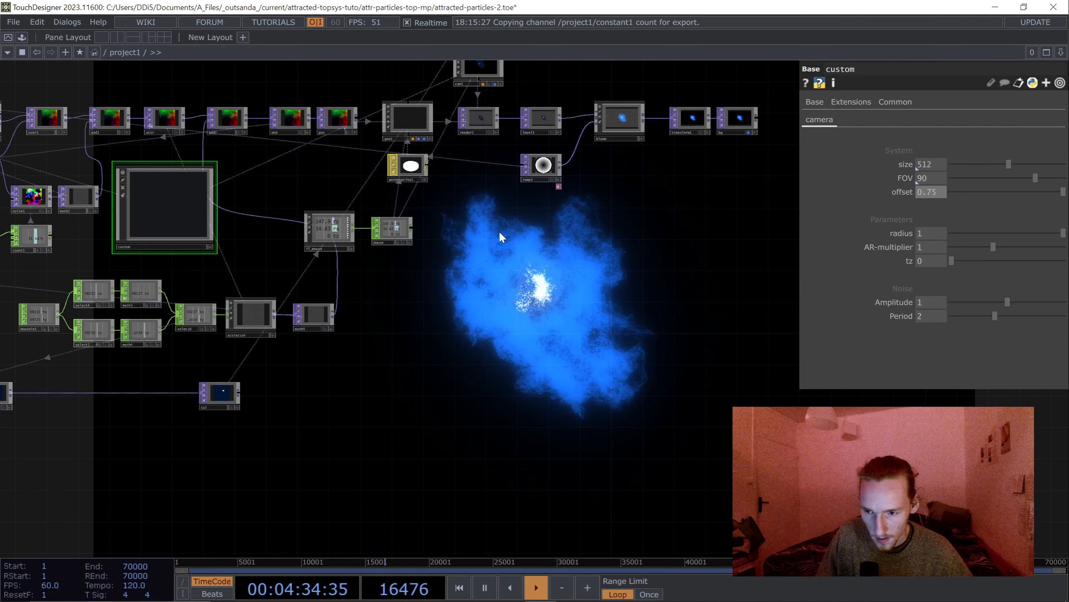
{"action": "left_click", "coordinate": [415, 113]}
{"action": "left_click_drag", "start_coordinate": [624, 320], "coordinate": [717, 392]}
{"action": "key", "text": "alt"}
{"action": "left_click", "coordinate": [253, 297]}
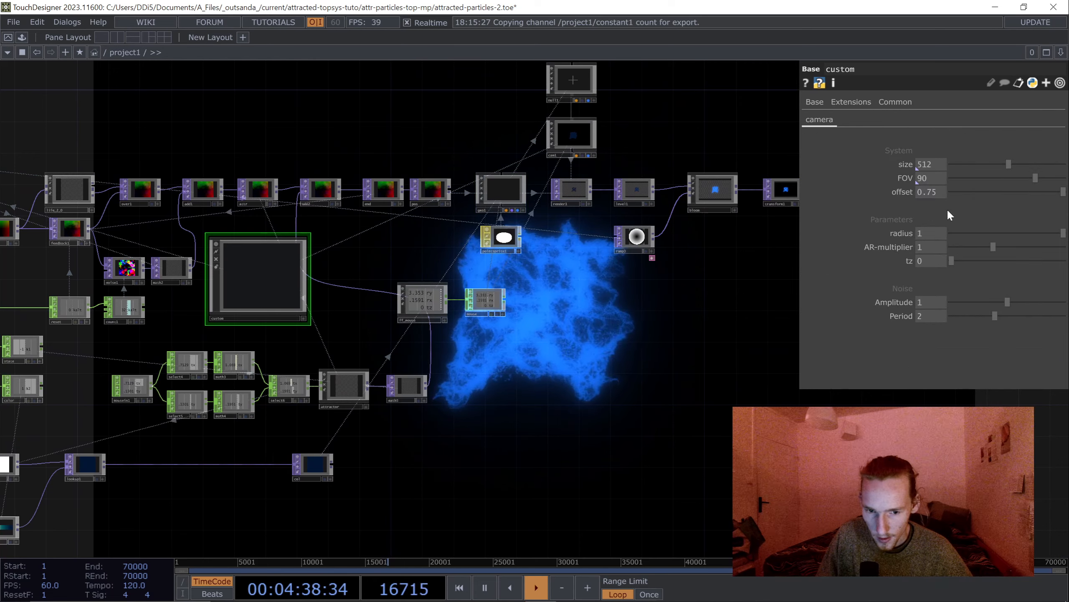
{"action": "left_click_drag", "start_coordinate": [614, 363], "coordinate": [634, 234]}
{"action": "key", "text": "alt"}
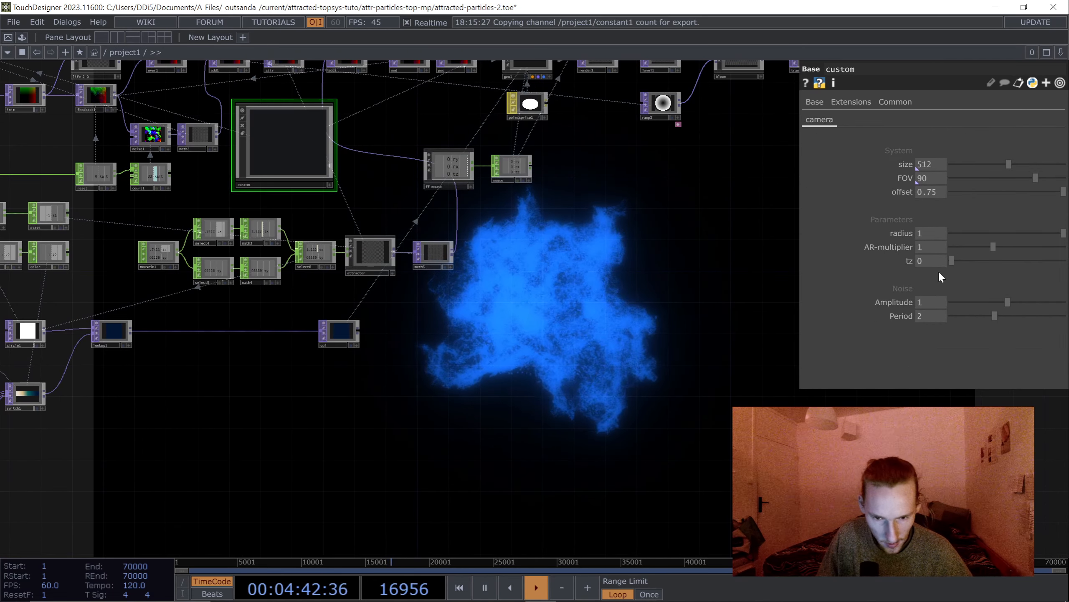
{"action": "left_click_drag", "start_coordinate": [547, 337], "coordinate": [752, 382]}
{"action": "left_click_drag", "start_coordinate": [565, 484], "coordinate": [619, 457]}
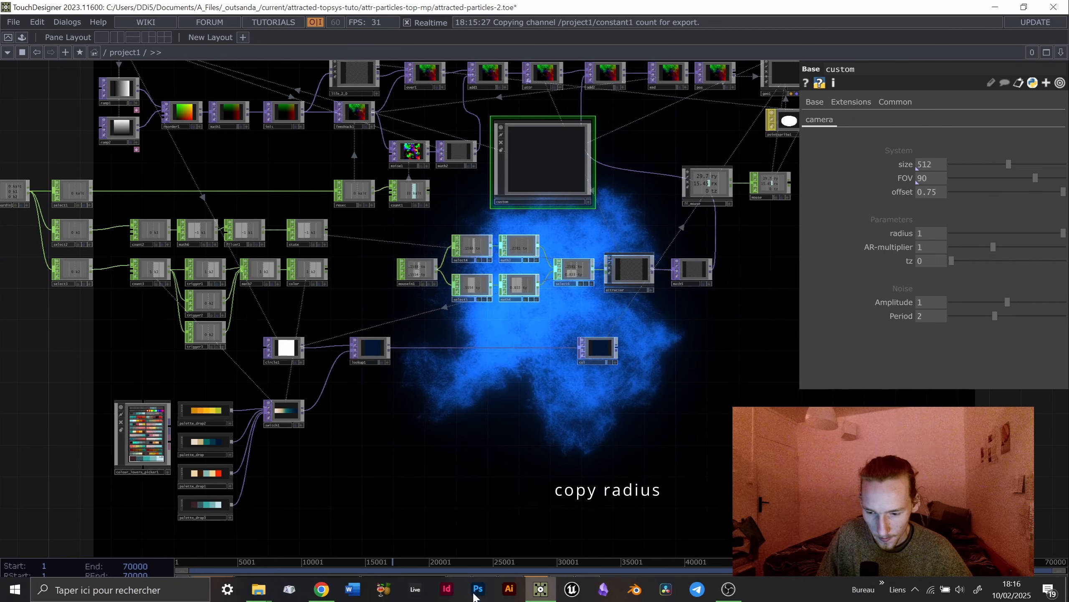
Pause playback, copy the custom component's radius parameter and paste it as a bind on the attractor's radius.
{"action": "left_click", "coordinate": [485, 588]}
{"action": "right_click", "coordinate": [900, 234]}
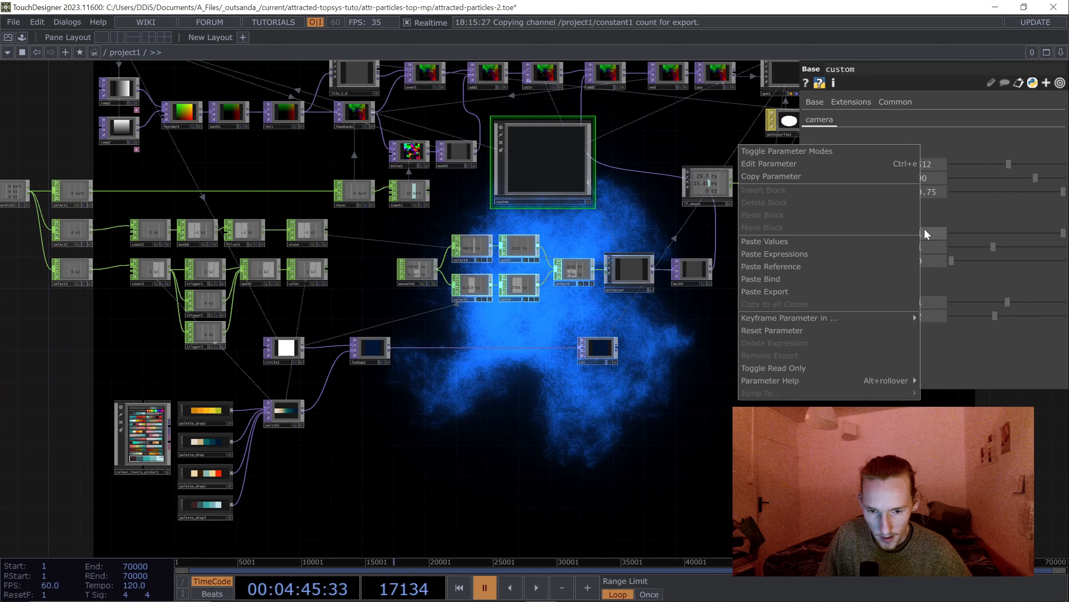
{"action": "left_click", "coordinate": [818, 175]}
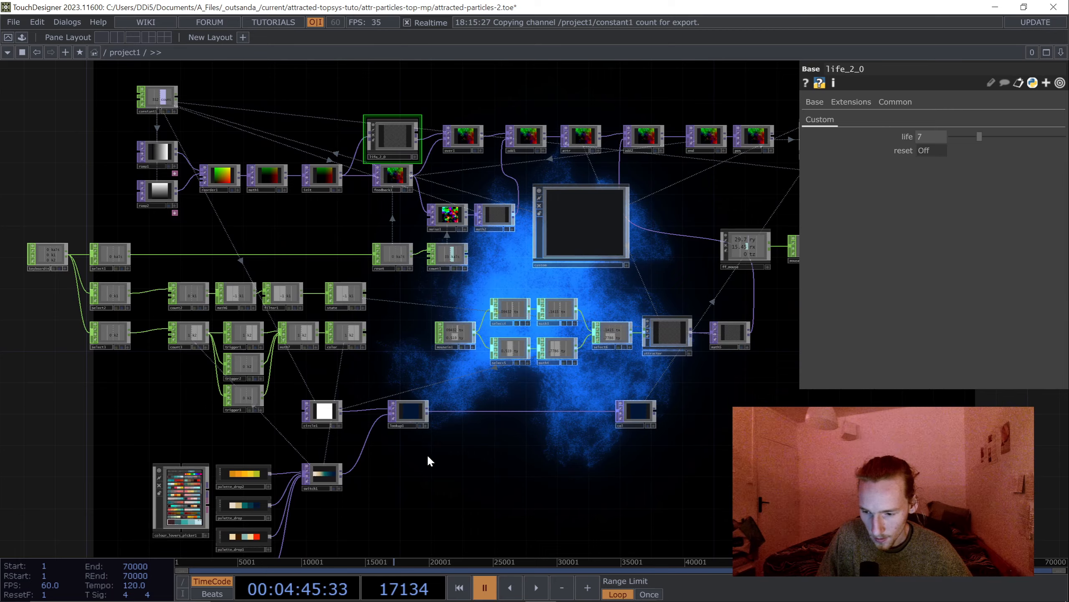
{"action": "left_click_drag", "start_coordinate": [427, 454], "coordinate": [352, 443]}
{"action": "left_click", "coordinate": [652, 315]}
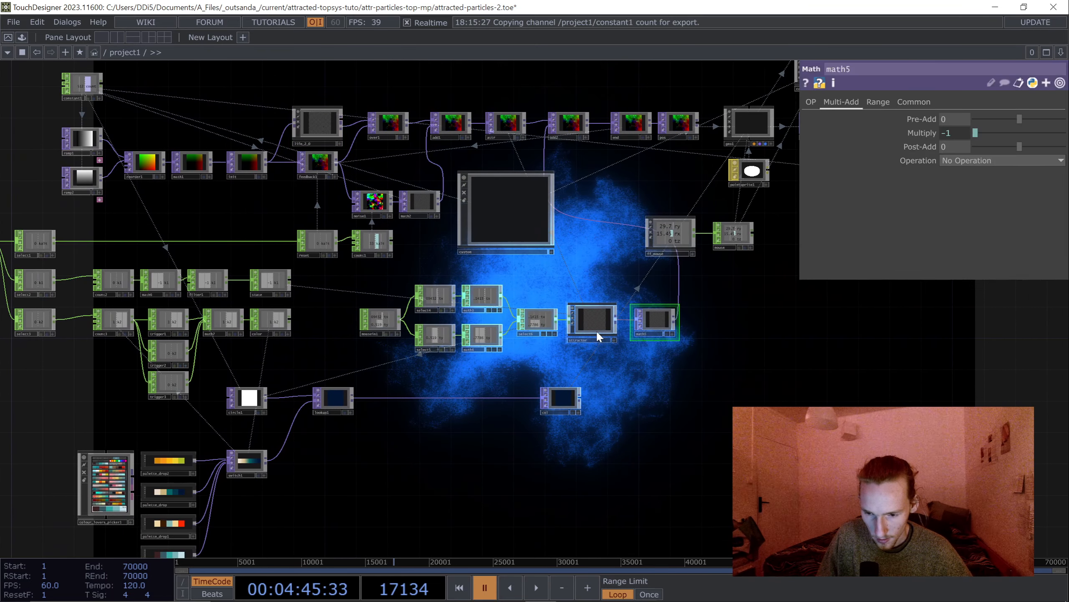
{"action": "left_click", "coordinate": [598, 336]}
{"action": "right_click", "coordinate": [936, 148]}
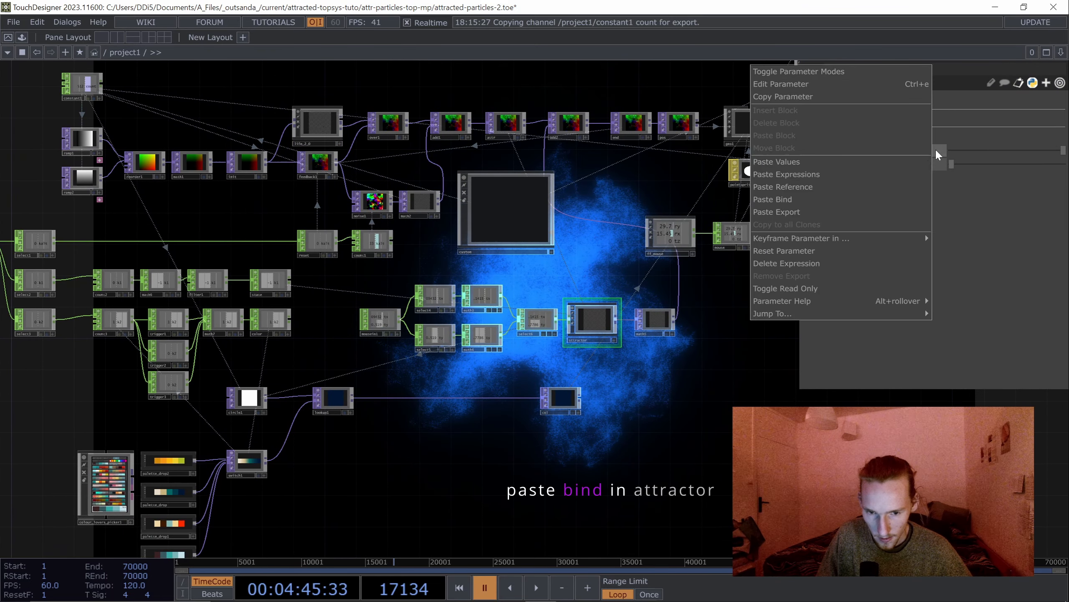
{"action": "left_click", "coordinate": [797, 199]}
Copy the custom component's tz parameter and paste it as a bind on the attractor's tz.
{"action": "left_click", "coordinate": [552, 207]}
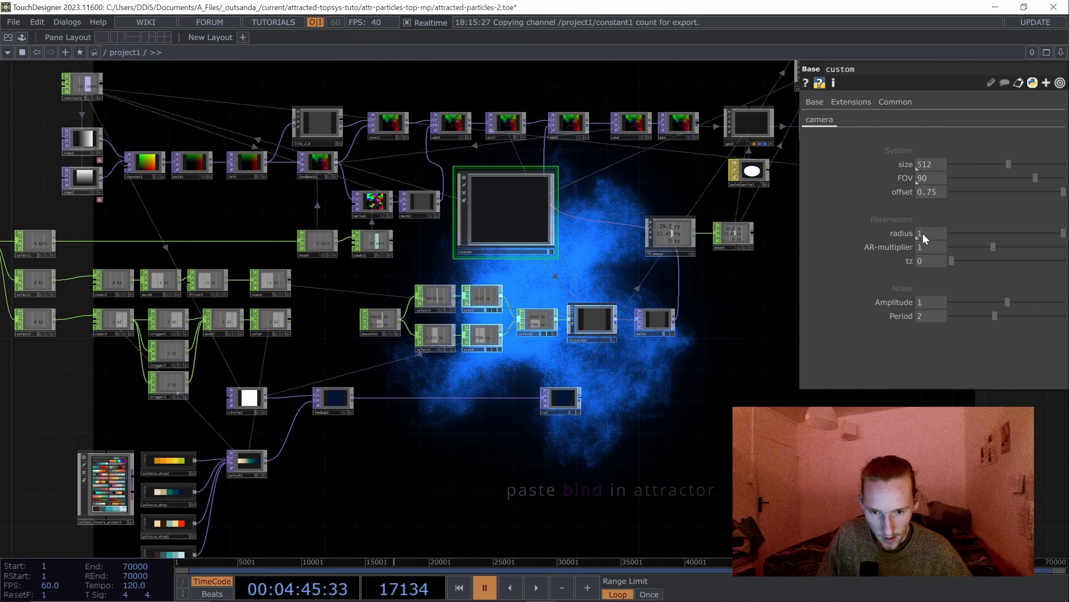
{"action": "right_click", "coordinate": [928, 258]}
{"action": "left_click", "coordinate": [807, 206]}
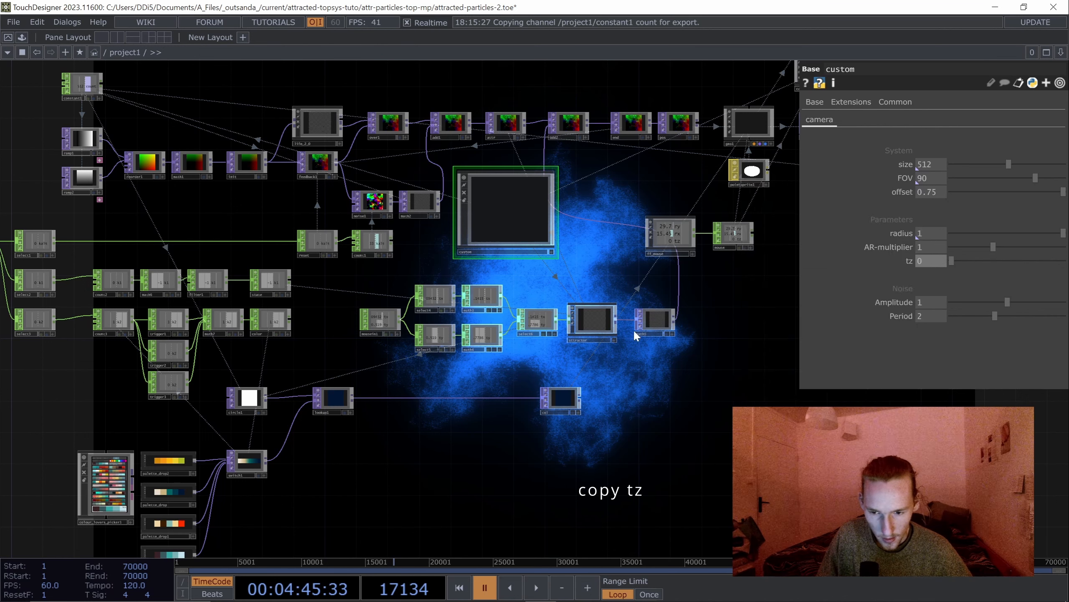
{"action": "left_click", "coordinate": [589, 319]}
{"action": "right_click", "coordinate": [929, 166]}
{"action": "left_click", "coordinate": [800, 210]}
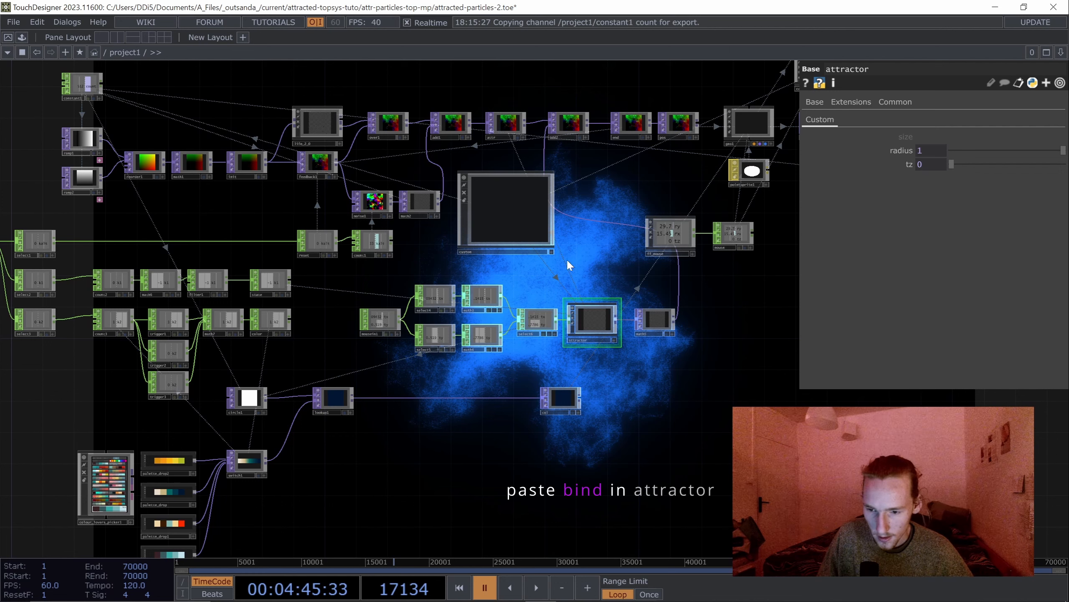
Copy the custom component's AR-multiplier parameter, and copy math5's Multiply expression op('state')['k1'] as text.
{"action": "left_click", "coordinate": [547, 244]}
{"action": "right_click", "coordinate": [929, 242]}
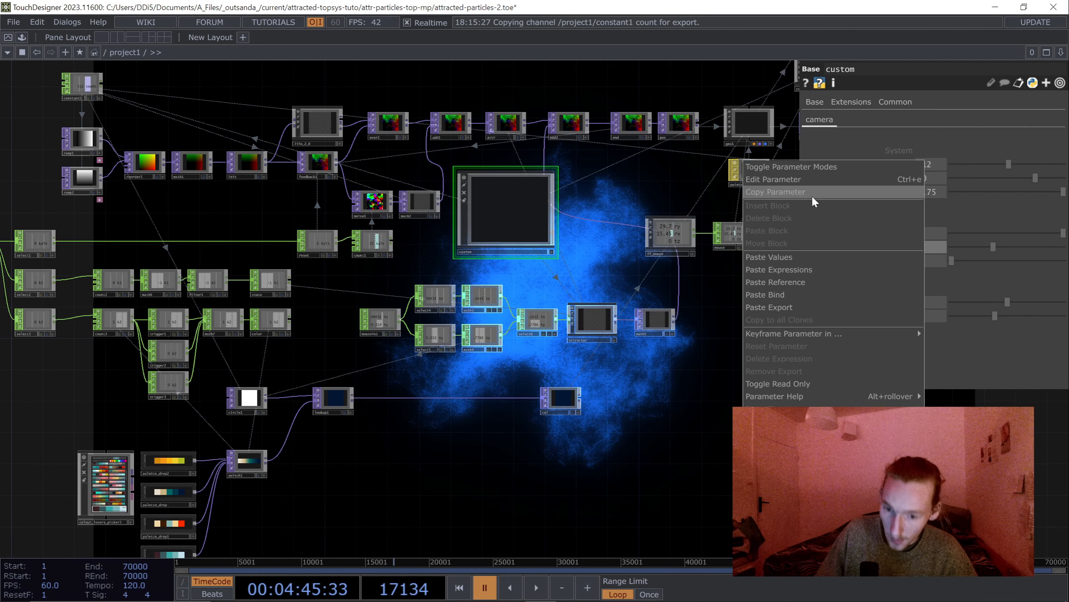
{"action": "left_click", "coordinate": [812, 195]}
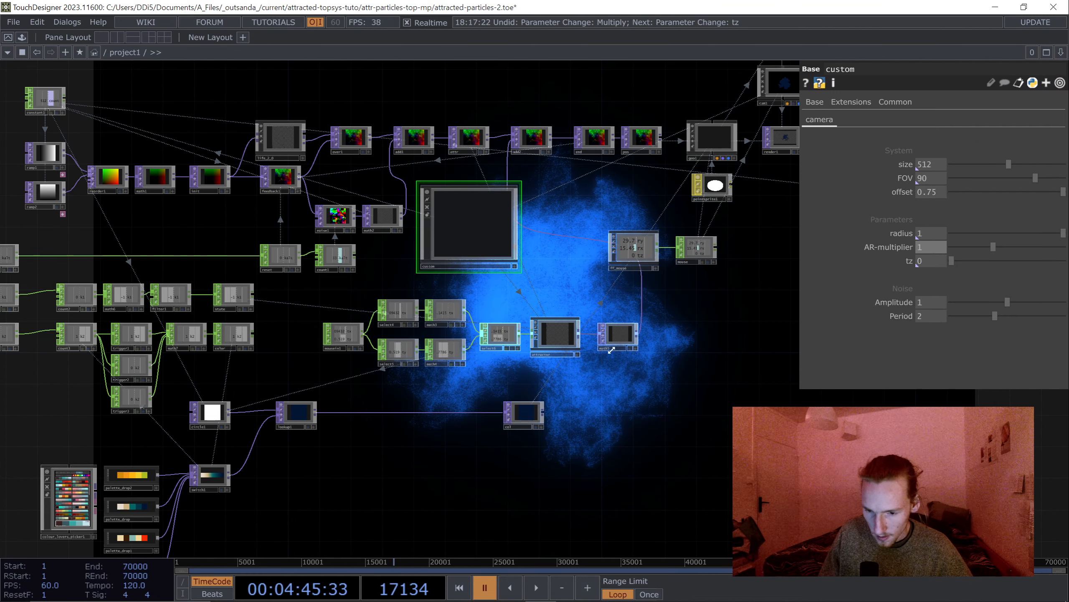
{"action": "left_click", "coordinate": [619, 342]}
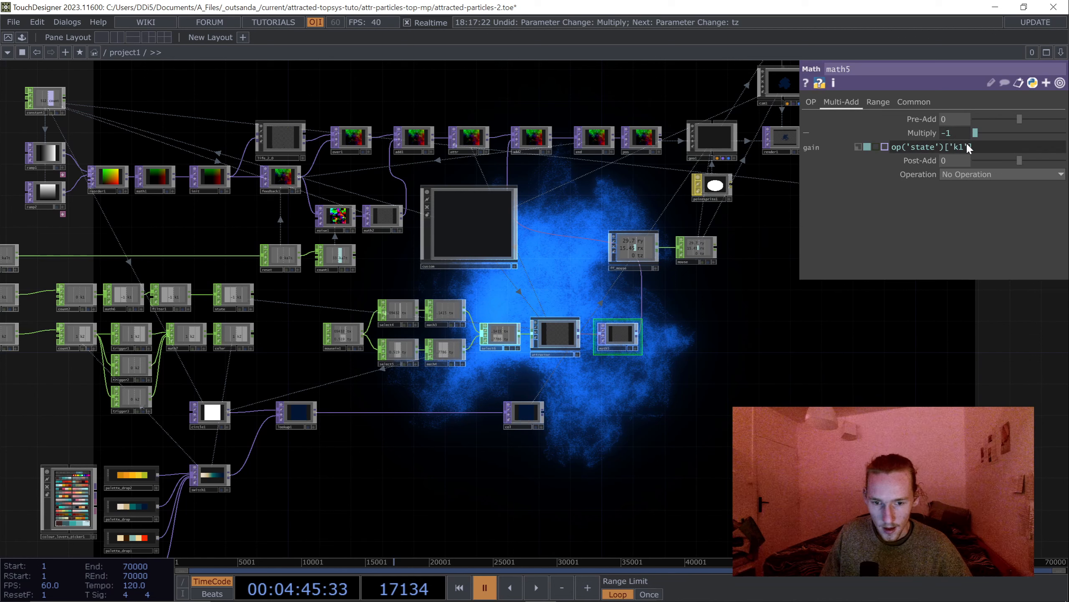
{"action": "left_click_drag", "start_coordinate": [976, 146], "coordinate": [886, 147]}
{"action": "key", "text": "ctrl+c"}
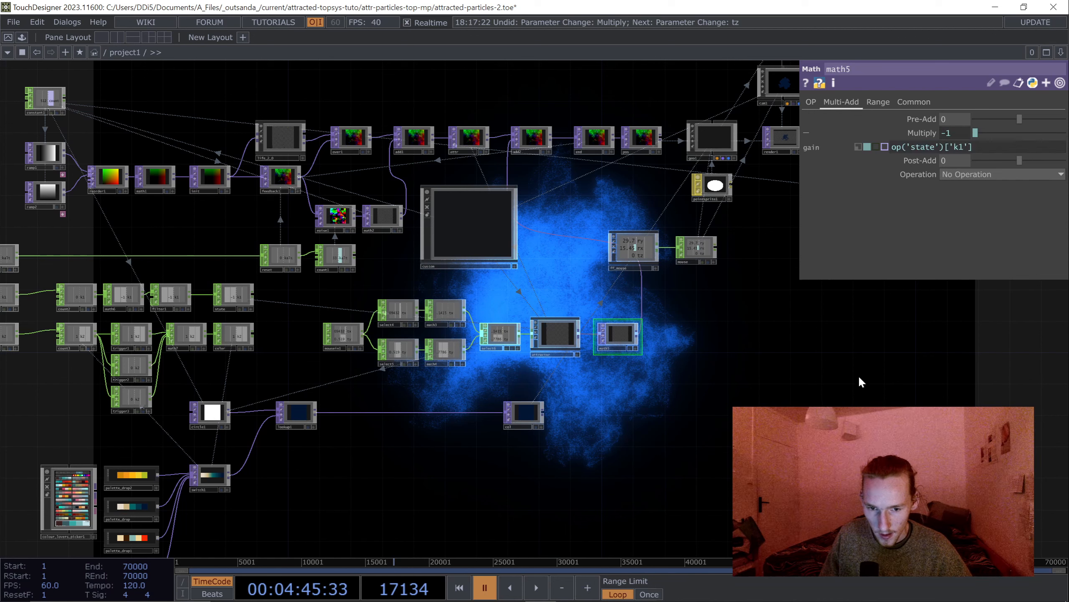
Paste the AR-multiplier as a reference in math5's Multiply and complete the expression as op('state')['k1'] * op('custom').par.Armultiplier.
{"action": "right_click", "coordinate": [957, 132]}
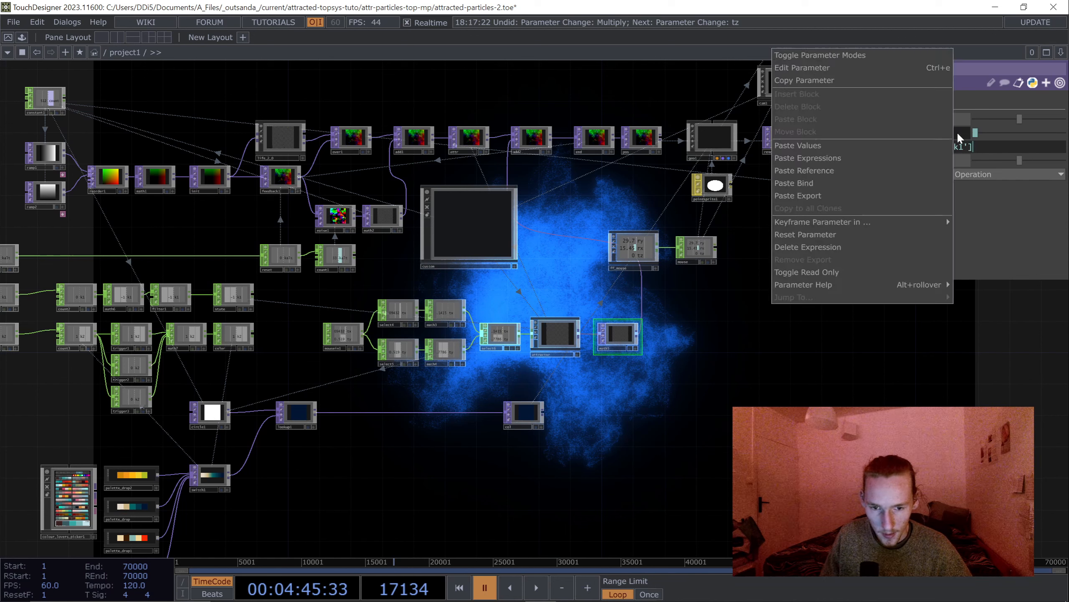
{"action": "left_click", "coordinate": [823, 170]}
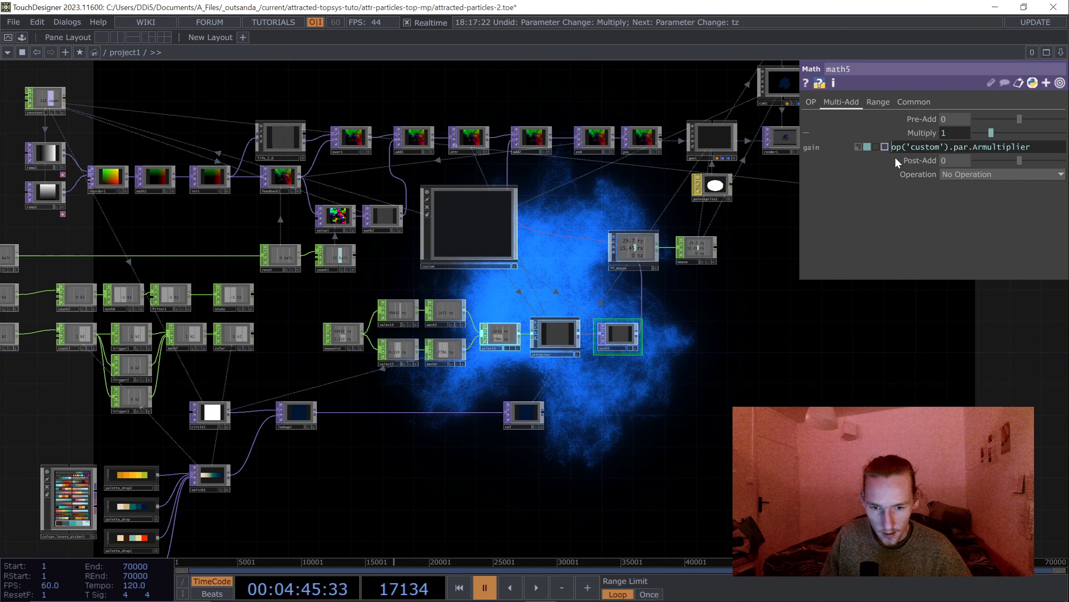
{"action": "key", "text": "ctrl+v"}
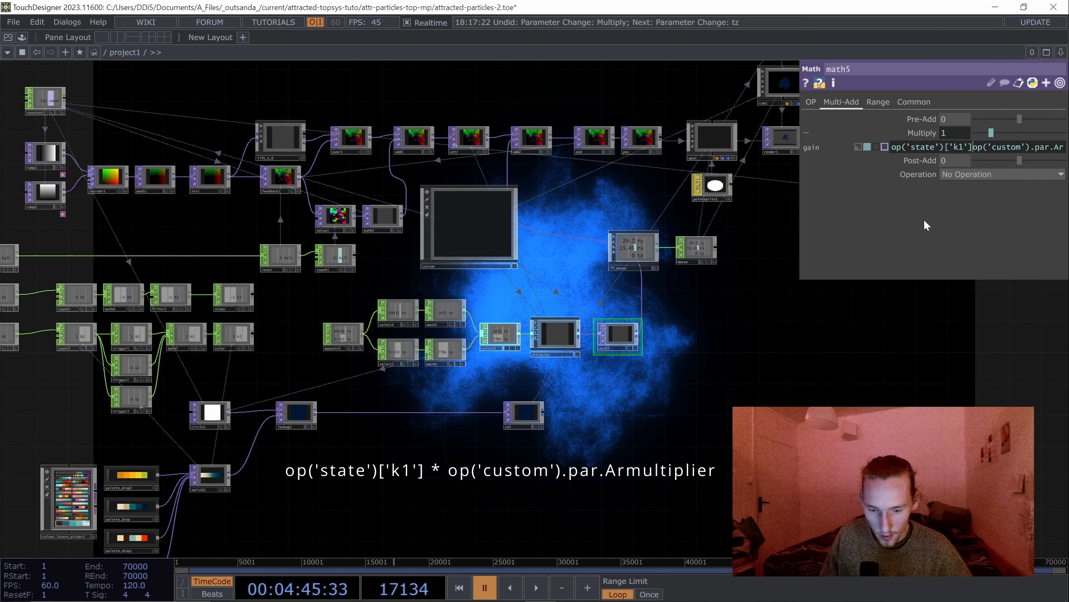
{"action": "type", "text": "*"}
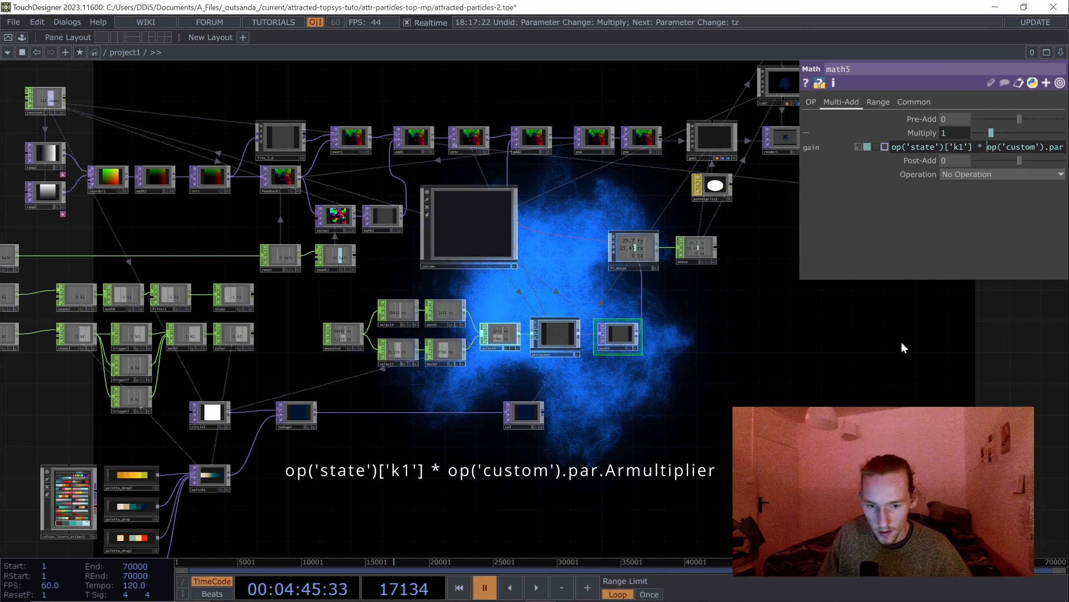
{"action": "key", "text": "Return"}
Resume playback and examine the particle reaction, math5's Multiply value and the custom component's parameters.
{"action": "left_click_drag", "start_coordinate": [660, 427], "coordinate": [585, 382]}
{"action": "left_click", "coordinate": [536, 587]}
{"action": "left_click_drag", "start_coordinate": [653, 453], "coordinate": [494, 333]}
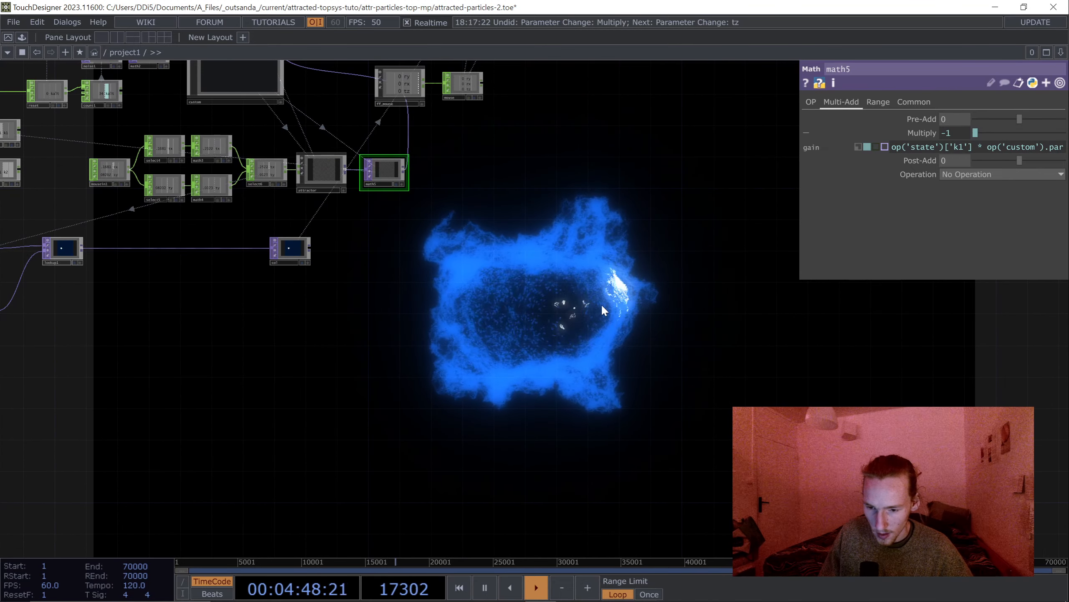
{"action": "left_click_drag", "start_coordinate": [485, 325], "coordinate": [610, 404]}
{"action": "left_click", "coordinate": [354, 157]}
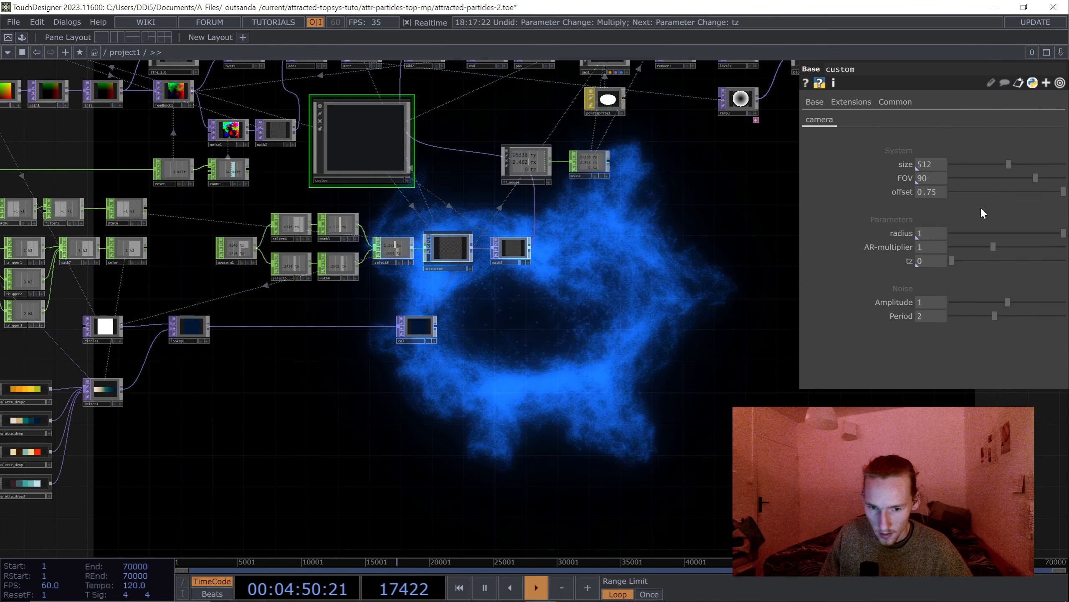
{"action": "left_click_drag", "start_coordinate": [1005, 194], "coordinate": [929, 186]}
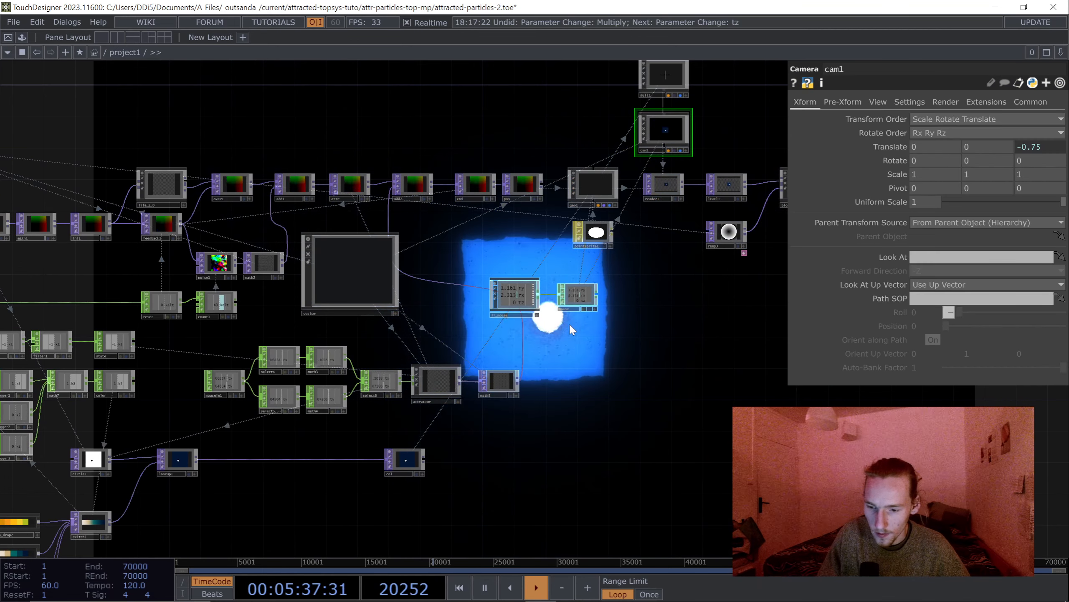
{"action": "left_click_drag", "start_coordinate": [593, 349], "coordinate": [571, 328]}
{"action": "left_click", "coordinate": [478, 360]}
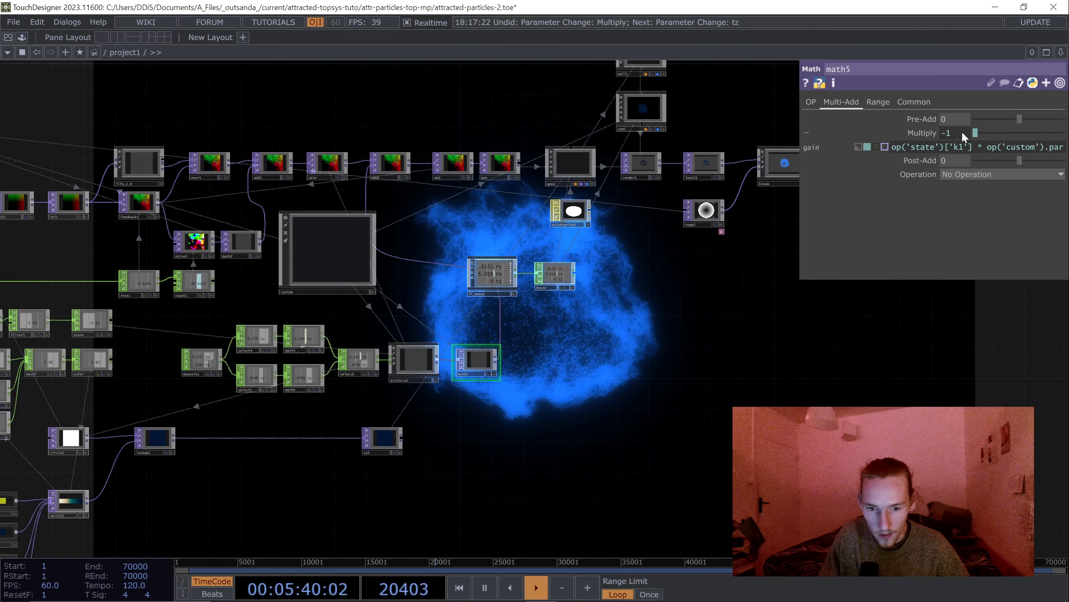
{"action": "left_click", "coordinate": [341, 270]}
{"action": "left_click_drag", "start_coordinate": [711, 400], "coordinate": [865, 385]}
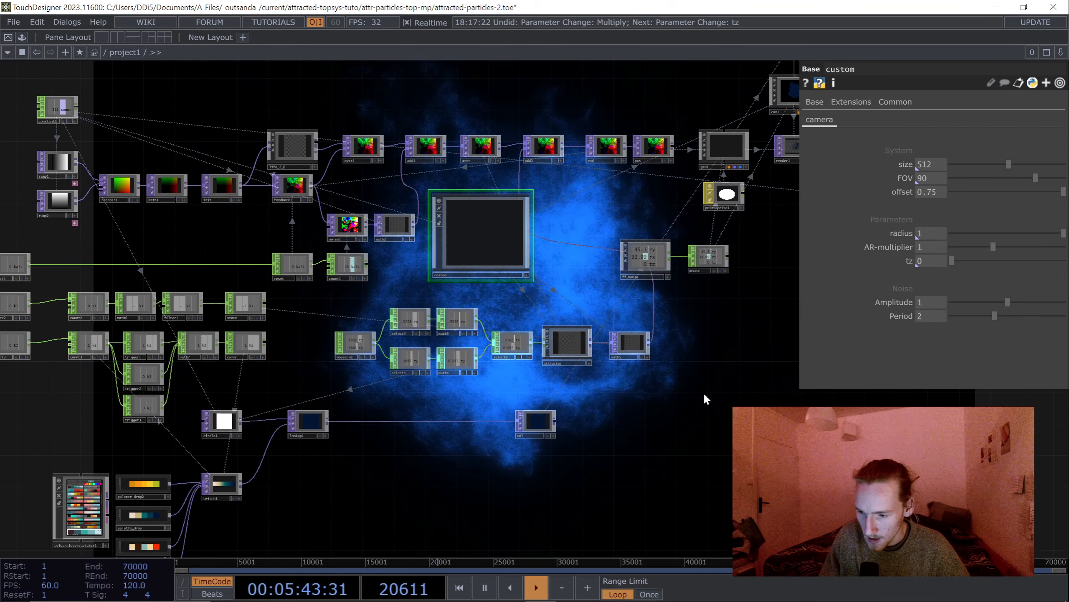
{"action": "middle_click_drag", "start_coordinate": [591, 378], "coordinate": [559, 390]}
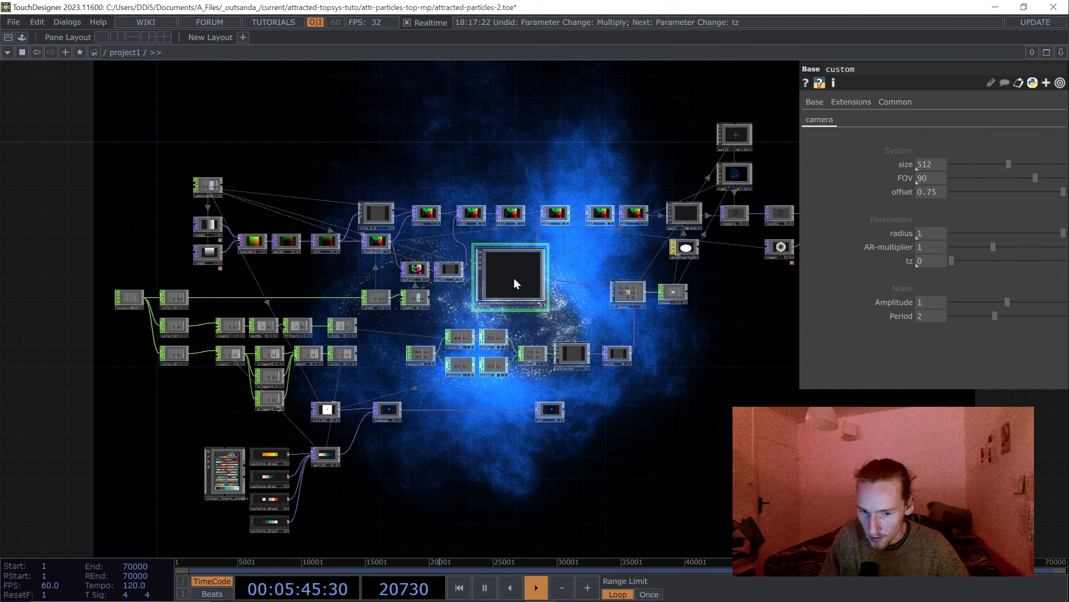
Copy the custom component's Amplitude parameter and paste it as a bind on the Amplitude of noise1.
{"action": "right_click", "coordinate": [927, 300]}
{"action": "left_click", "coordinate": [816, 252]}
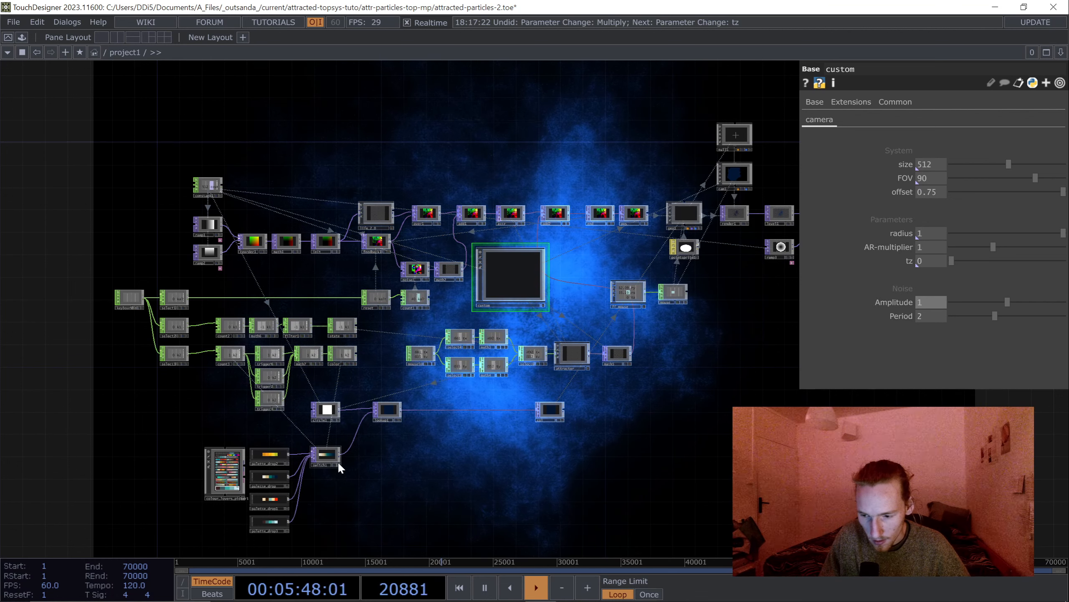
{"action": "left_click", "coordinate": [417, 269]}
{"action": "right_click", "coordinate": [921, 228]}
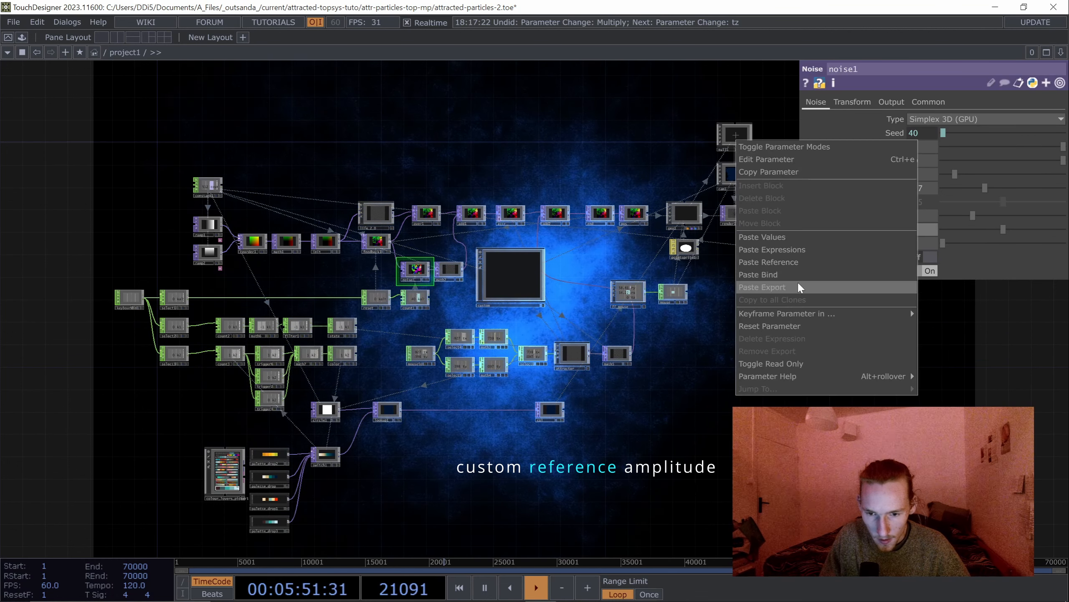
{"action": "left_click", "coordinate": [821, 288]}
Copy the custom component's Period parameter and paste it as a bind on the Period of noise1.
{"action": "left_click", "coordinate": [511, 276]}
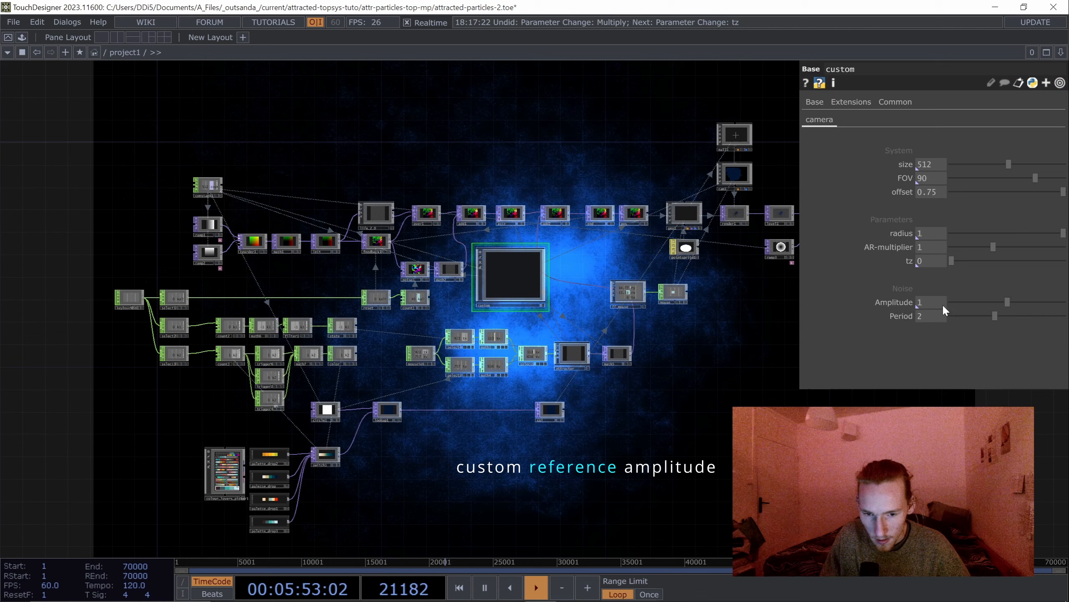
{"action": "right_click", "coordinate": [923, 311]}
{"action": "left_click", "coordinate": [836, 259]}
{"action": "left_click", "coordinate": [416, 269]}
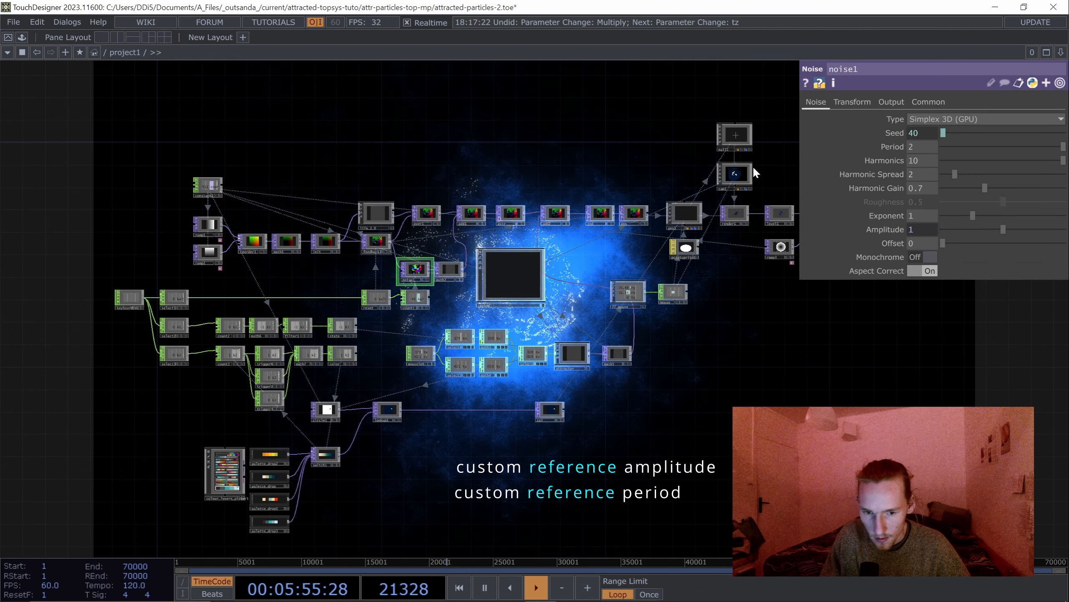
{"action": "right_click", "coordinate": [914, 144]}
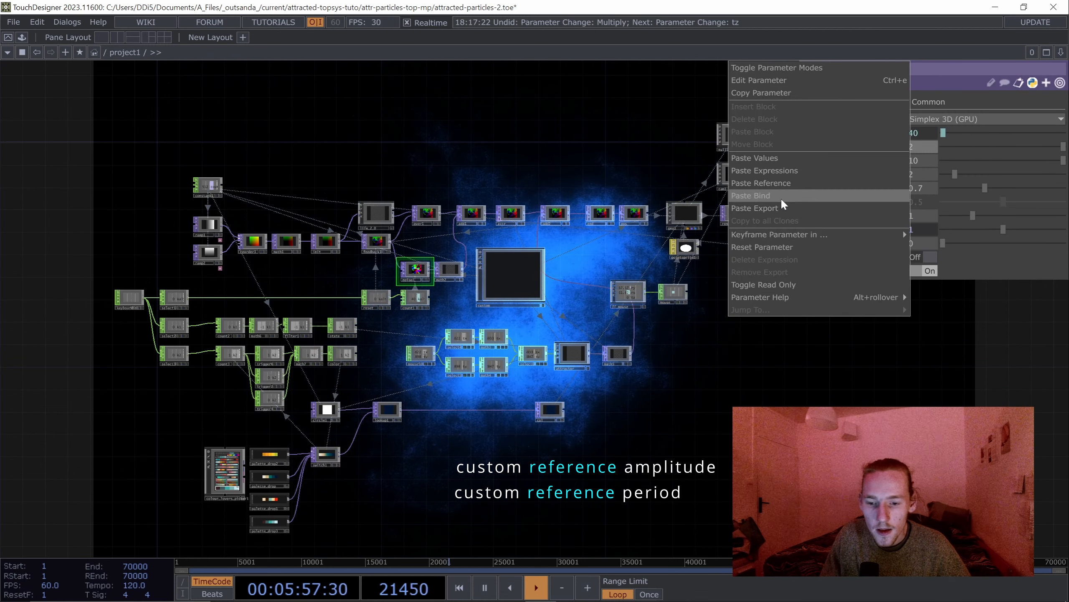
{"action": "left_click", "coordinate": [758, 195]}
Set the custom component's noise Amplitude to 1.288 and Period to 4.81.
{"action": "left_click", "coordinate": [529, 256]}
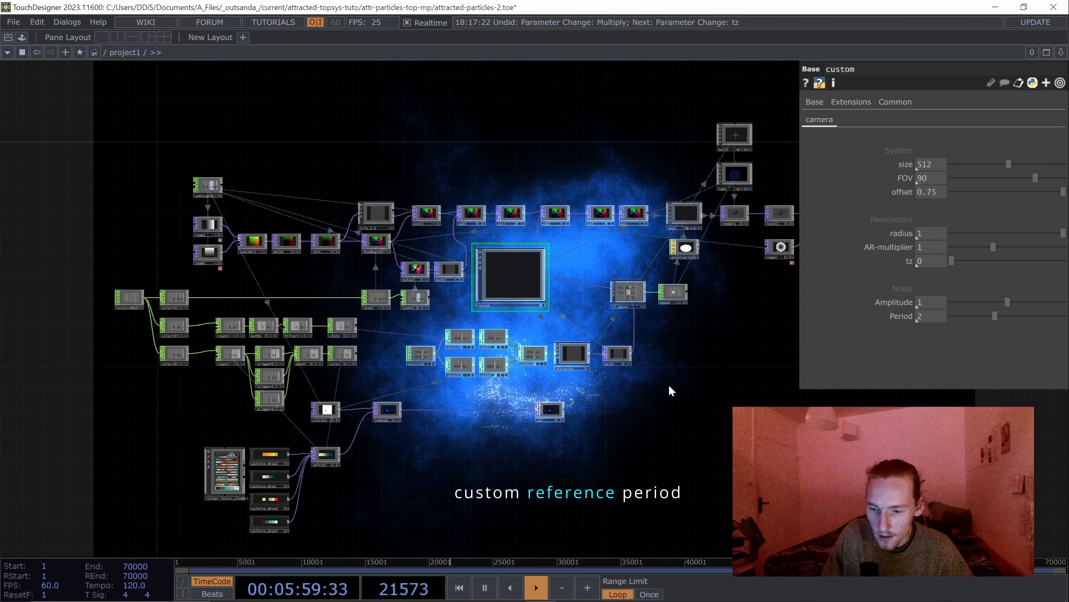
{"action": "left_click_drag", "start_coordinate": [669, 384], "coordinate": [491, 348]}
{"action": "key", "text": "alt"}
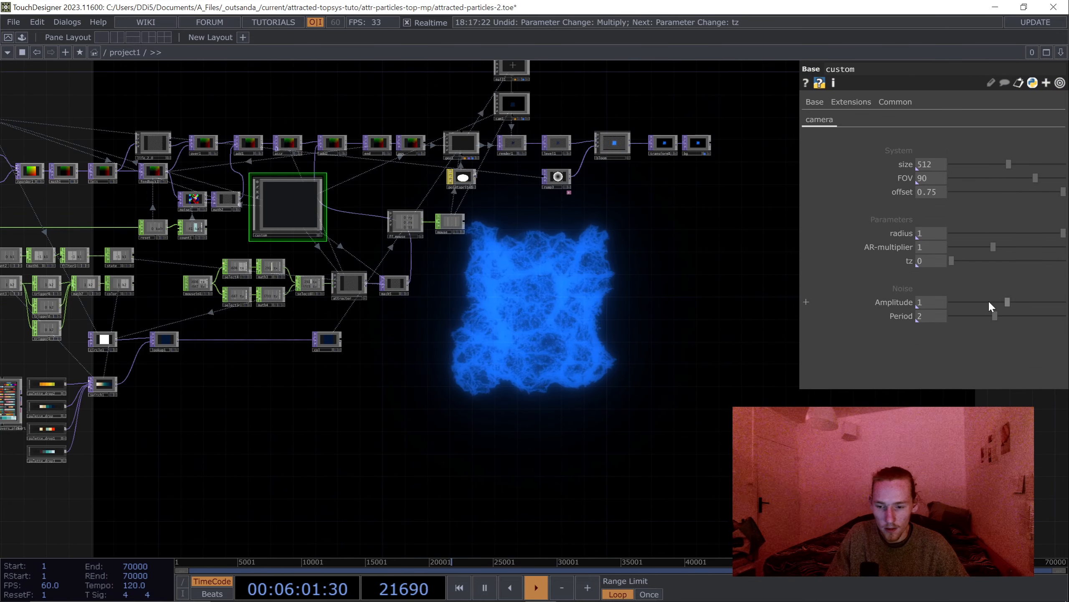
{"action": "mouse_move", "coordinate": [994, 304]}
{"action": "left_mouse_down"}
{"action": "mouse_move", "coordinate": [1062, 317]}
{"action": "mouse_move", "coordinate": [978, 296]}
{"action": "mouse_move", "coordinate": [988, 312]}
{"action": "left_mouse_up"}
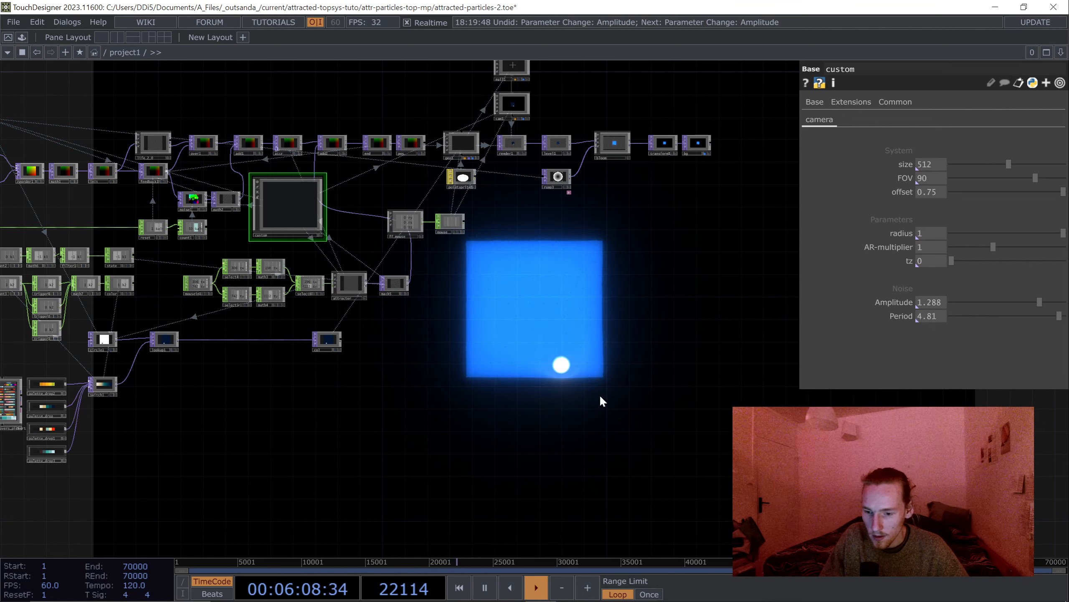
{"action": "middle_click_drag", "start_coordinate": [931, 261], "coordinate": [807, 261]}
{"action": "middle_click_drag", "start_coordinate": [1027, 249], "coordinate": [928, 249]}
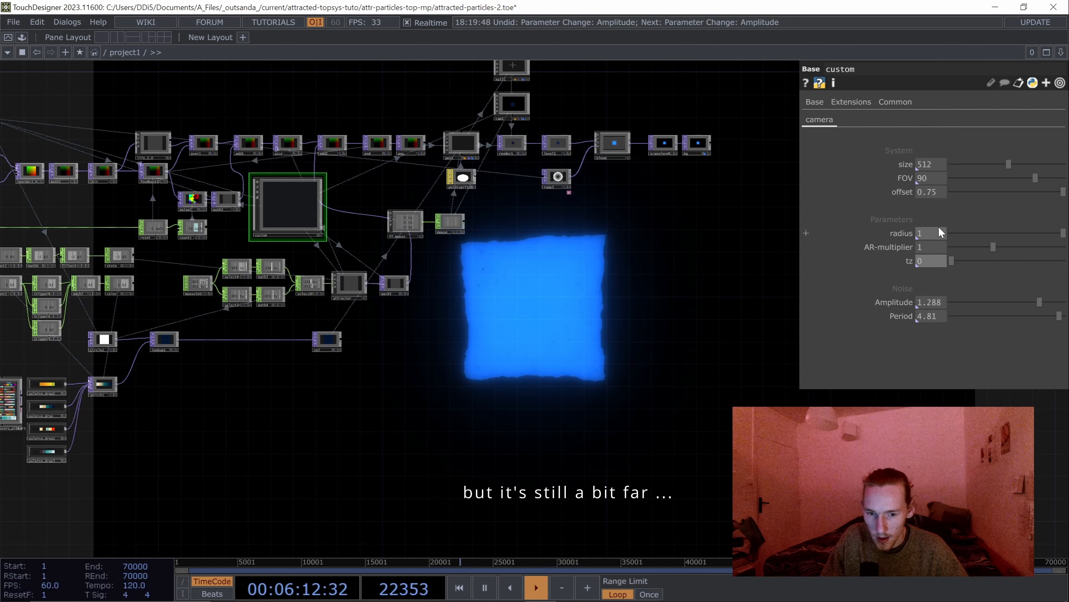
{"action": "left_click_drag", "start_coordinate": [404, 366], "coordinate": [541, 407]}
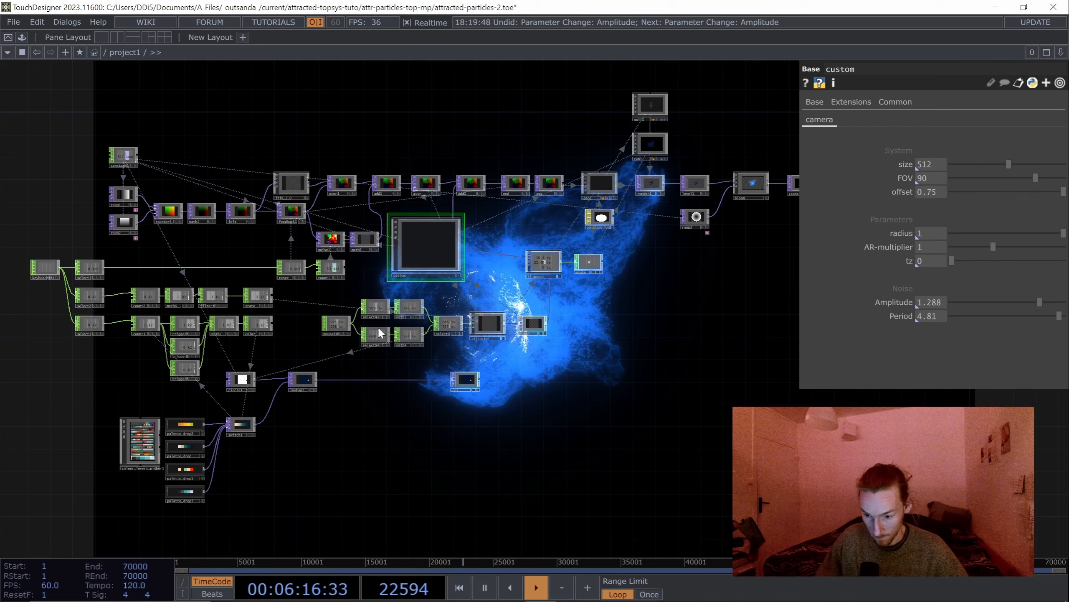
{"action": "key", "text": "alt"}
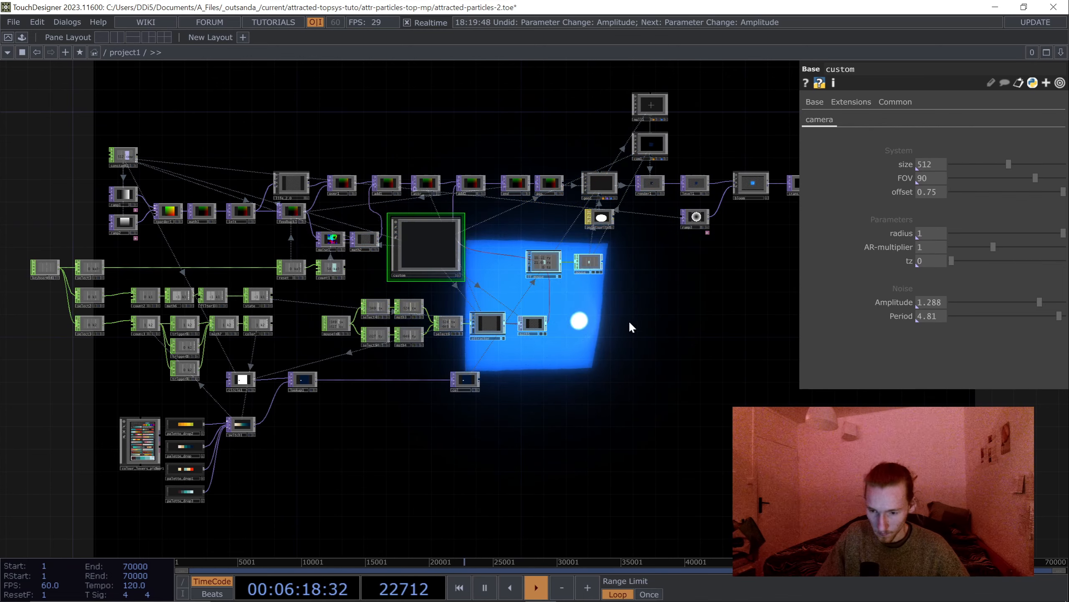
{"action": "left_click_drag", "start_coordinate": [591, 349], "coordinate": [534, 321]}
{"action": "left_click_drag", "start_coordinate": [635, 287], "coordinate": [539, 356]}
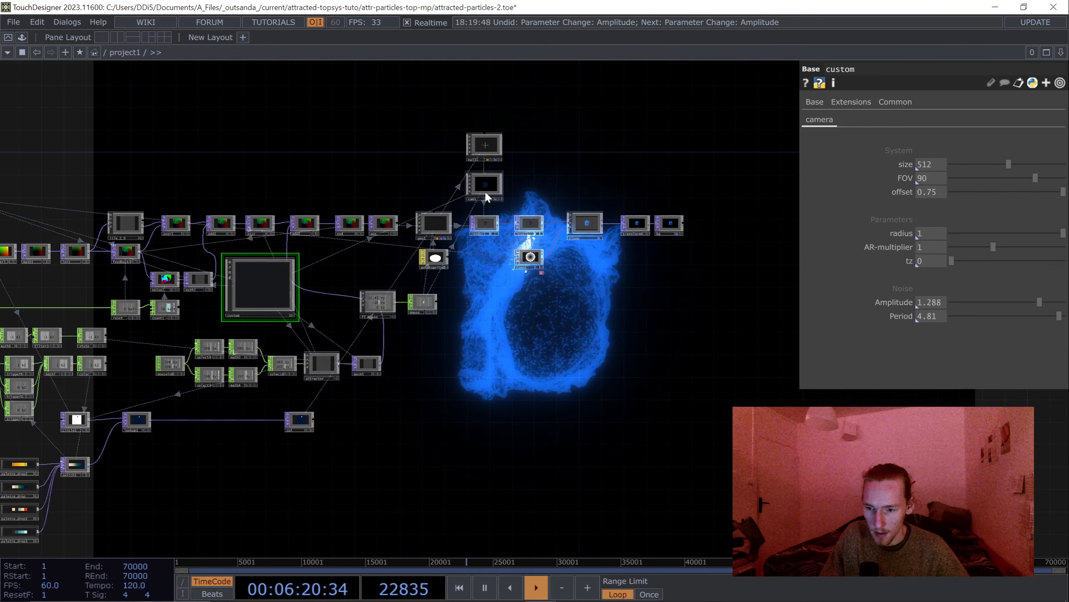
Extend the Translate tz expression of the cam1 camera to op('mouse')['tz'] - op('custom').par.Offset -2.
{"action": "left_click", "coordinate": [488, 182]}
{"action": "left_click", "coordinate": [881, 98]}
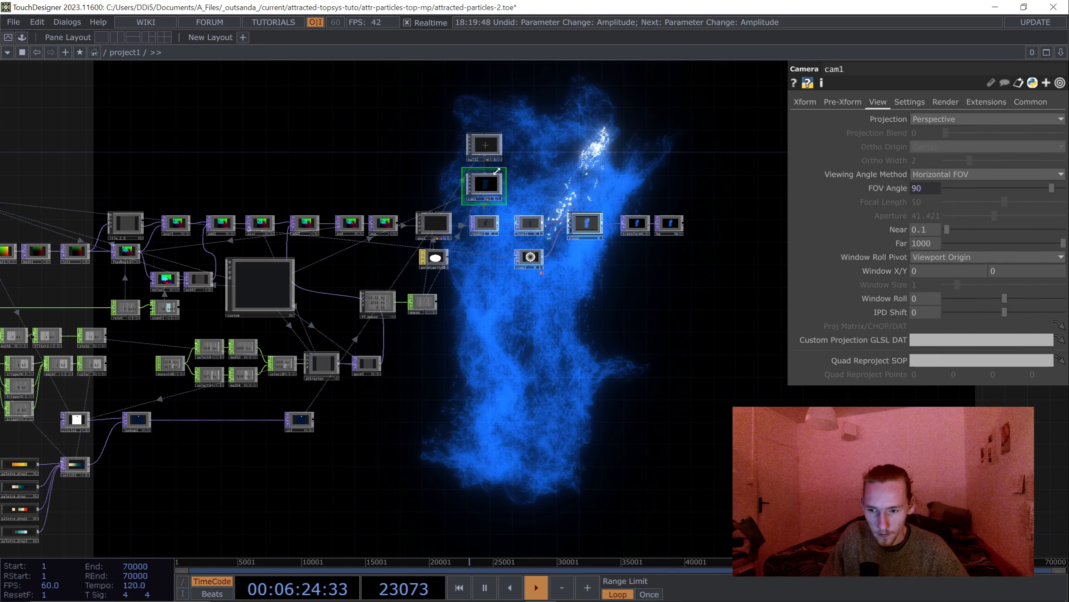
{"action": "left_click", "coordinate": [491, 147]}
{"action": "left_click", "coordinate": [482, 186]}
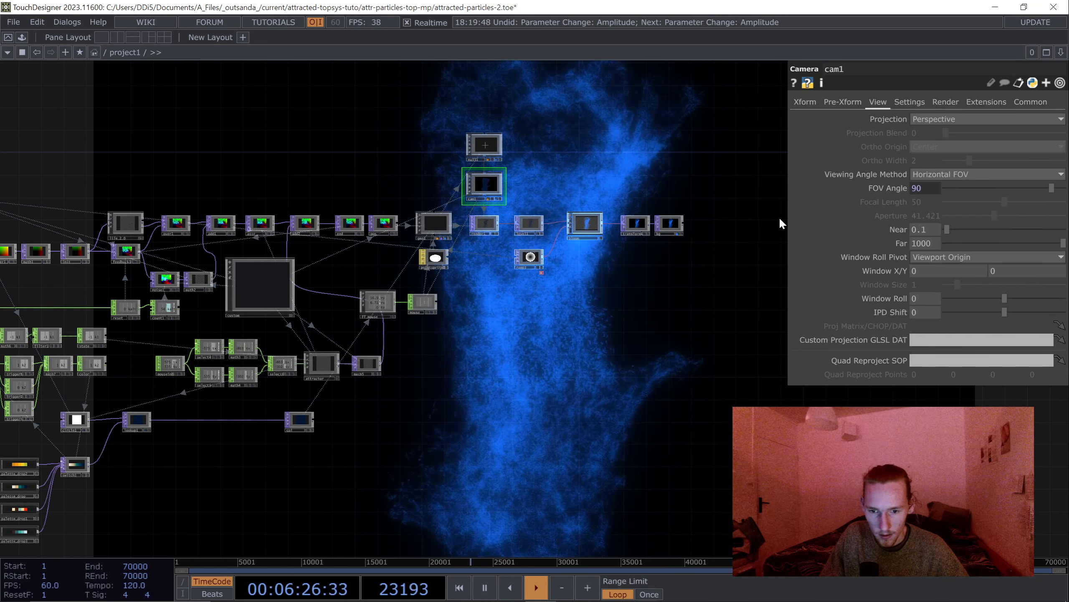
{"action": "left_click", "coordinate": [815, 105]}
{"action": "left_click", "coordinate": [793, 146]}
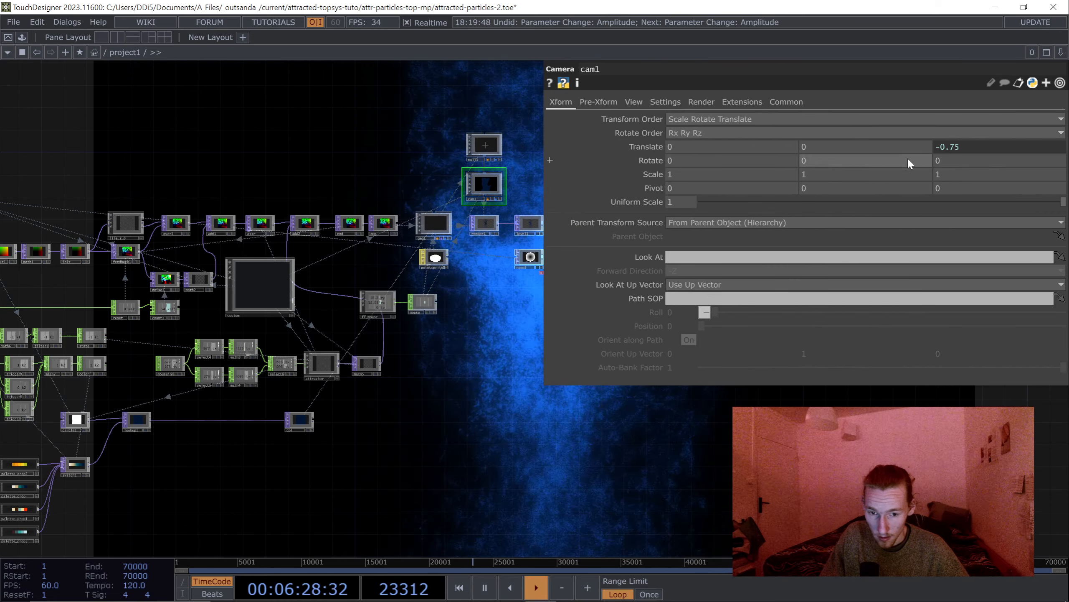
{"action": "type", "text": "- op('custom').par.Offset"}
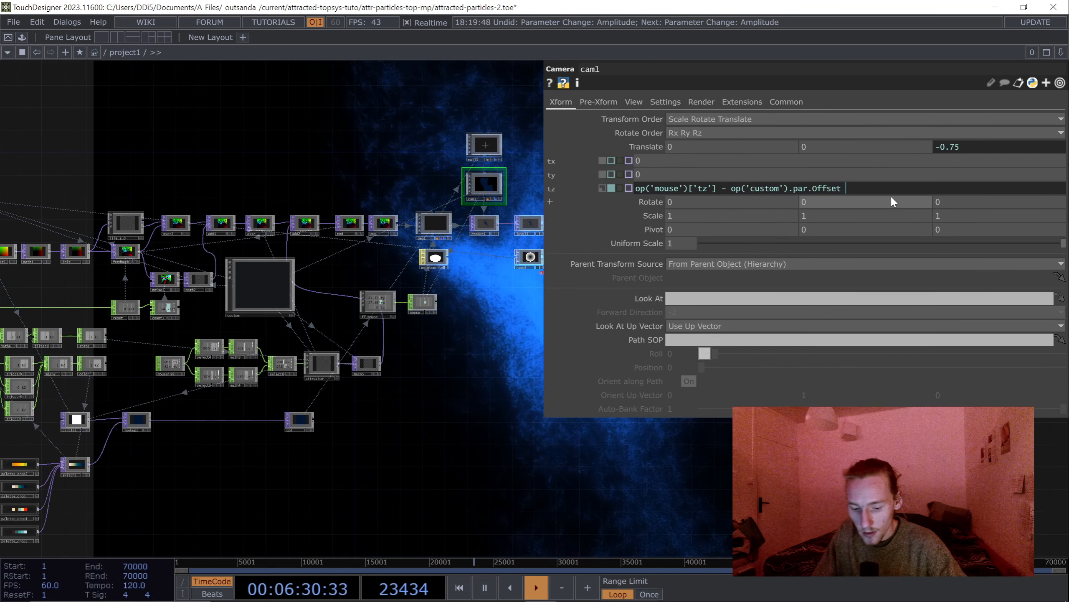
{"action": "type", "text": "1"}
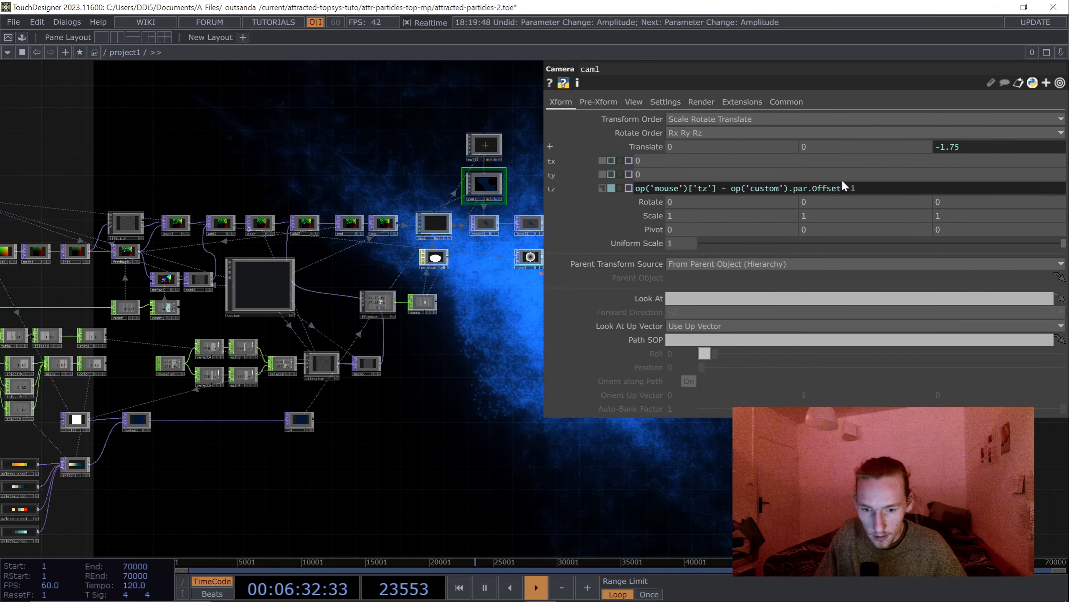
{"action": "key", "text": "BackSpace"}
{"action": "type", "text": "3"}
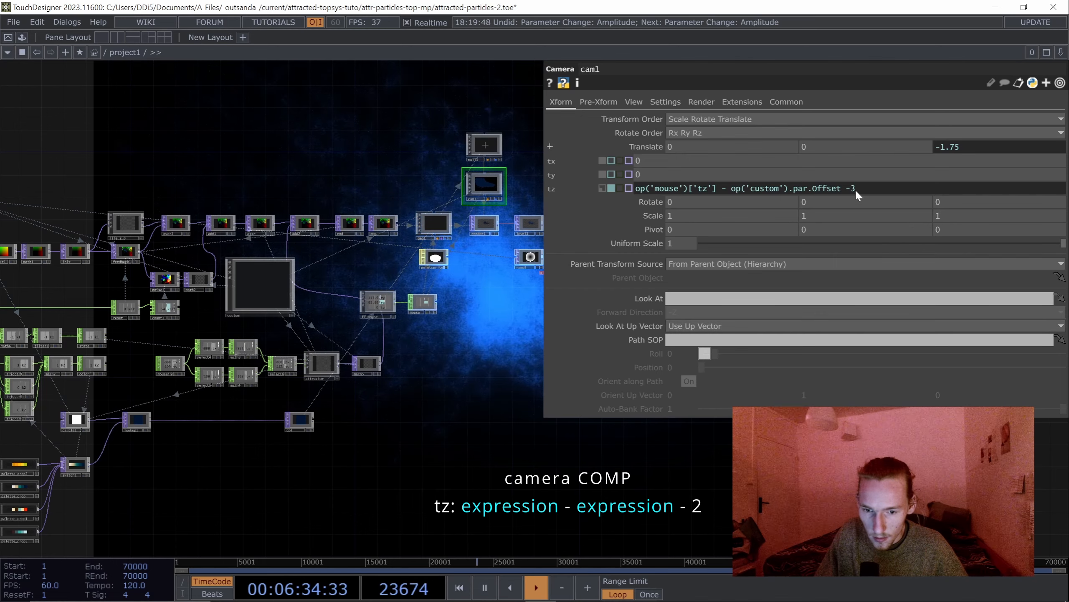
{"action": "type", "text": "2"}
{"action": "key", "text": "Return"}
Try the particle reaction from the new camera distance and save the project.
{"action": "key", "text": "alt"}
{"action": "left_click_drag", "start_coordinate": [551, 450], "coordinate": [444, 447]}
{"action": "key", "text": "alt"}
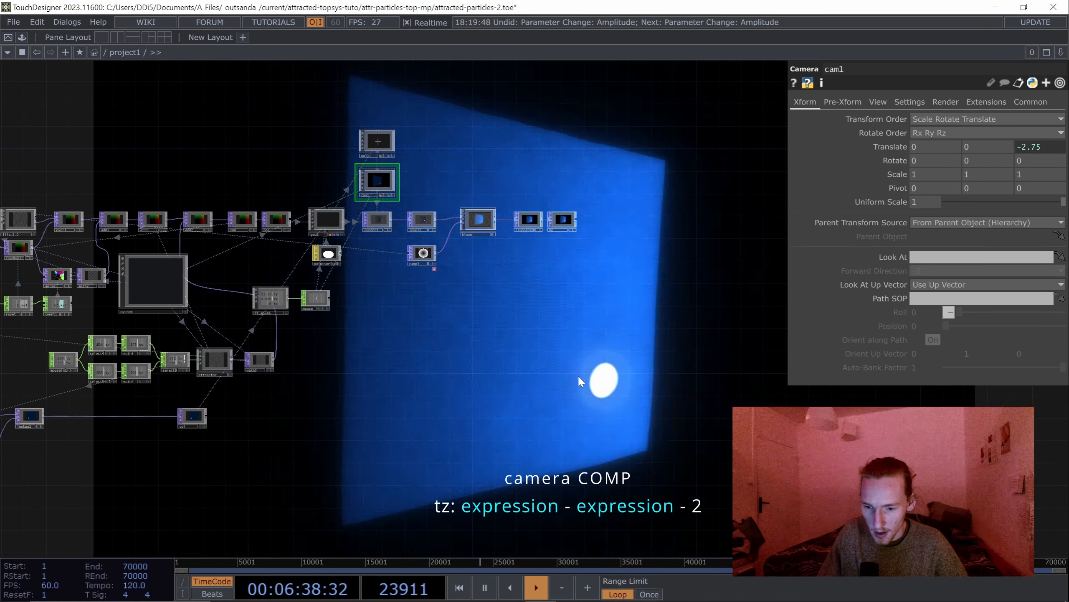
{"action": "key", "text": "ctrl+s"}
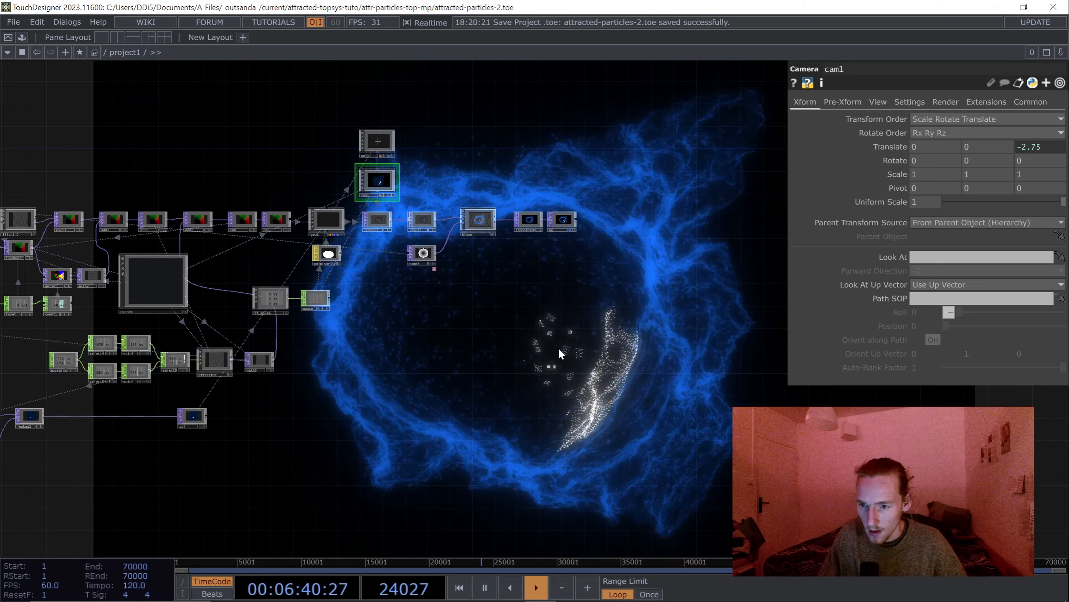
Set the custom component's noise Period to 0.7 and test how the particles react.
{"action": "left_click_drag", "start_coordinate": [493, 336], "coordinate": [763, 284]}
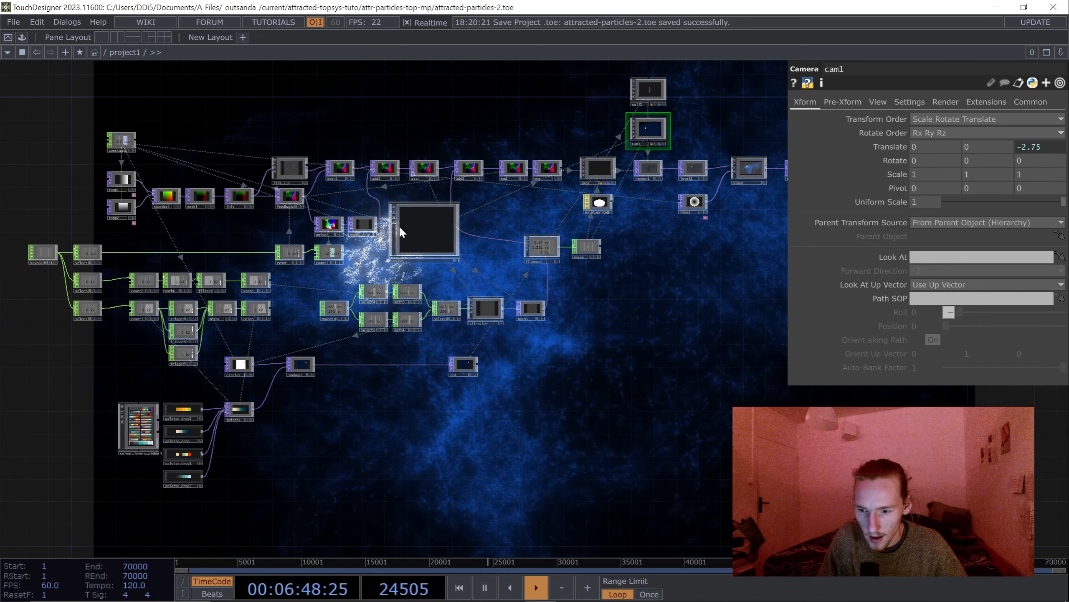
{"action": "left_click", "coordinate": [414, 230]}
{"action": "left_click_drag", "start_coordinate": [635, 346], "coordinate": [571, 377]}
{"action": "left_click_drag", "start_coordinate": [1059, 316], "coordinate": [963, 323]}
{"action": "key", "text": "alt"}
{"action": "key", "text": "1"}
{"action": "left_click_drag", "start_coordinate": [587, 290], "coordinate": [480, 174]}
{"action": "left_click_drag", "start_coordinate": [533, 273], "coordinate": [445, 189]}
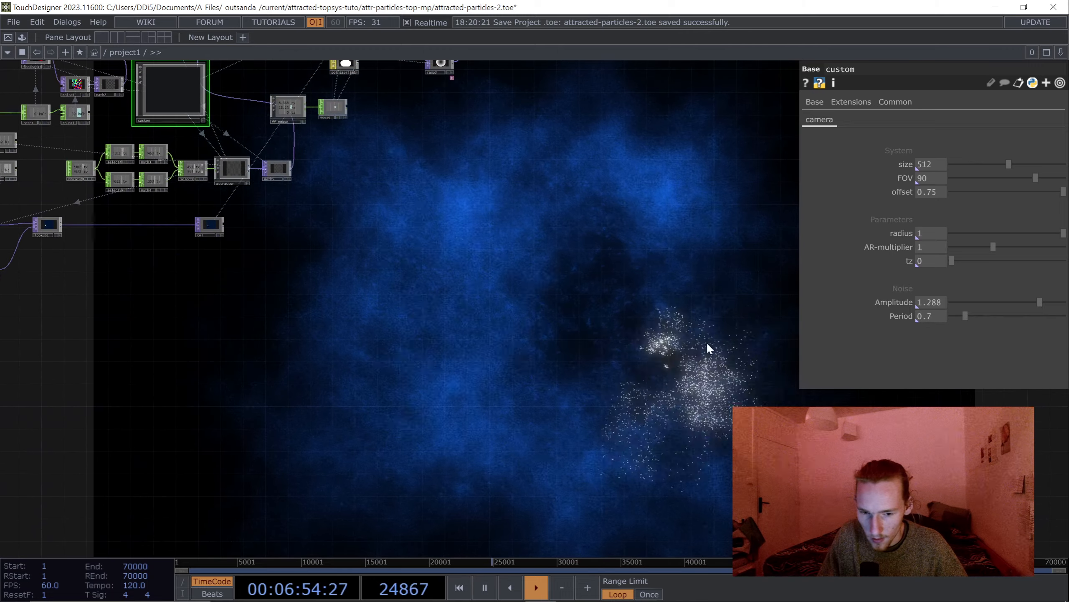
Set the custom component's noise Period to 2.07 and Amplitude to 0.69.
{"action": "left_click", "coordinate": [997, 317]}
{"action": "left_click_drag", "start_coordinate": [984, 302], "coordinate": [972, 298]}
{"action": "key", "text": "alt"}
{"action": "left_click_drag", "start_coordinate": [361, 263], "coordinate": [539, 319]}
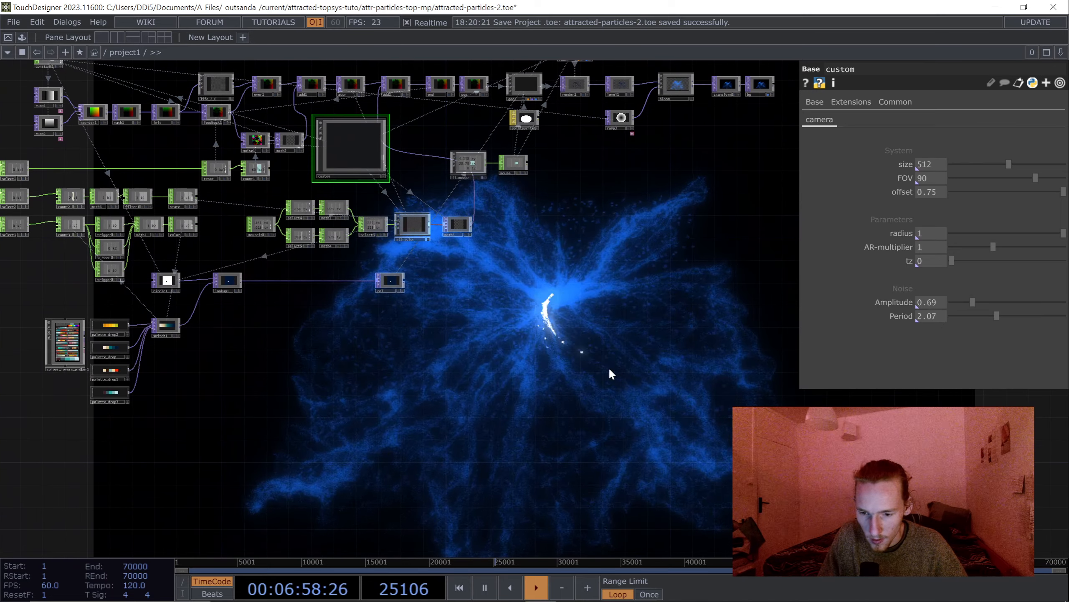
Test the custom component's tz at 0.615, 0.922 and 1.25, finishing at 0.035.
{"action": "left_click_drag", "start_coordinate": [961, 260], "coordinate": [1008, 260]}
{"action": "left_click_drag", "start_coordinate": [615, 216], "coordinate": [570, 217]}
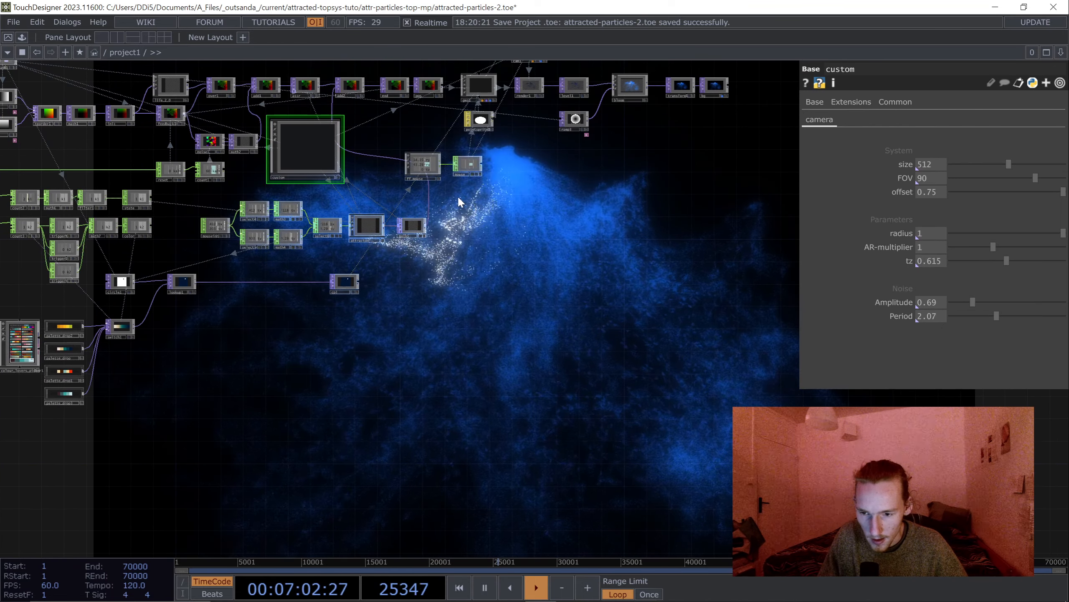
{"action": "left_click", "coordinate": [1034, 260]}
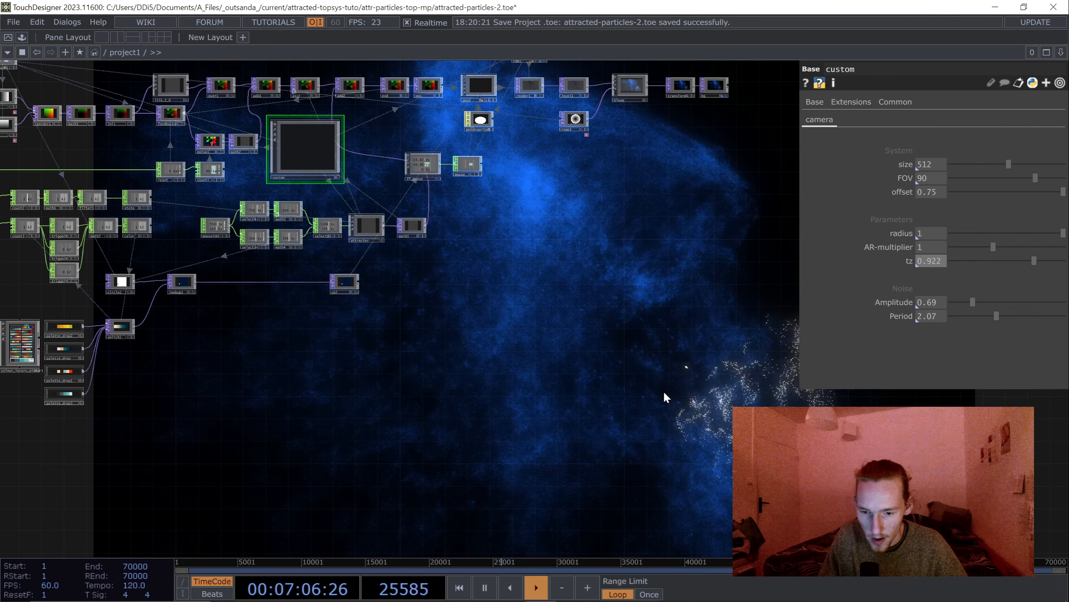
{"action": "left_click_drag", "start_coordinate": [1035, 261], "coordinate": [1067, 261]}
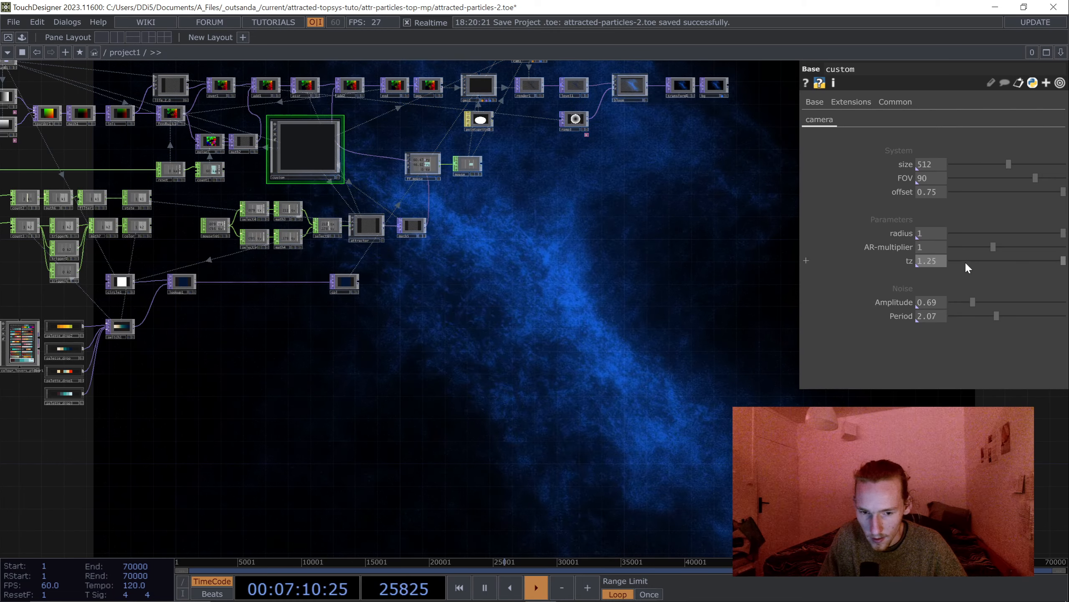
{"action": "left_click_drag", "start_coordinate": [965, 262], "coordinate": [955, 261]}
{"action": "left_click_drag", "start_coordinate": [456, 328], "coordinate": [136, 344]}
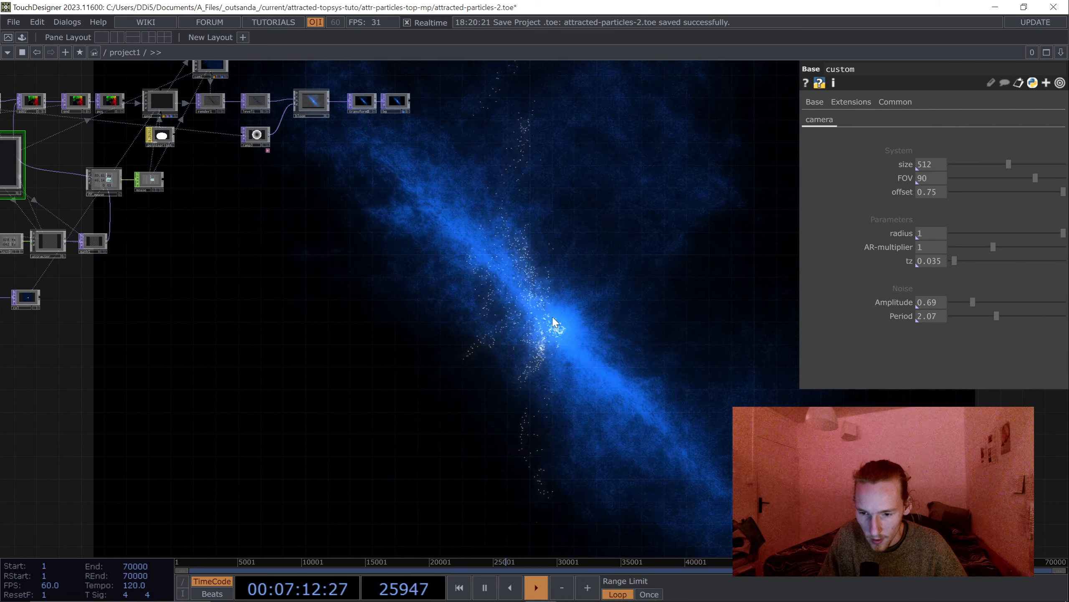
{"action": "left_click_drag", "start_coordinate": [568, 335], "coordinate": [306, 363]}
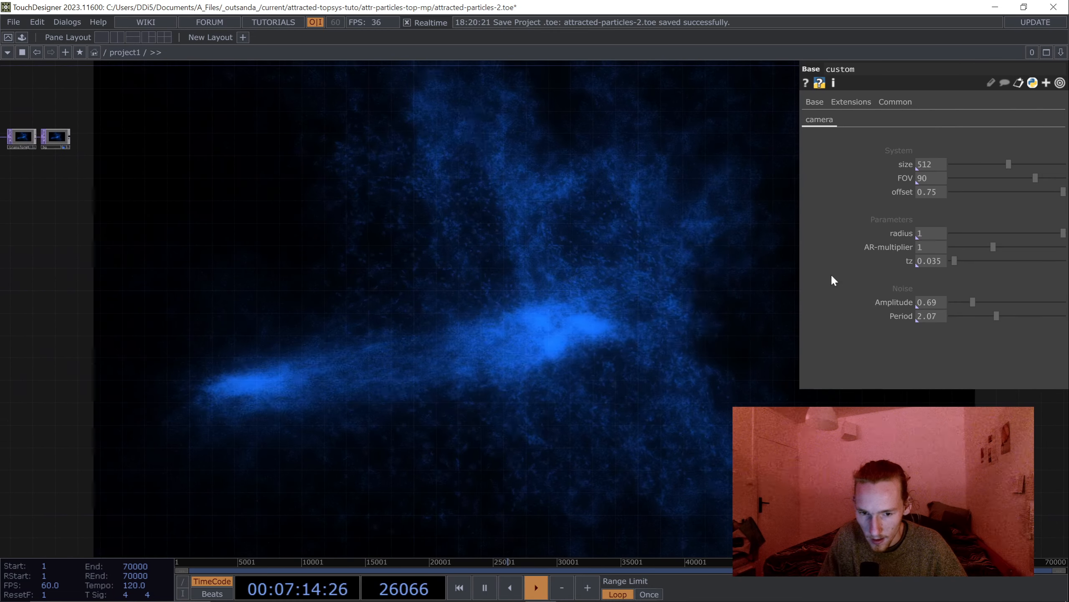
Try radius 0.3 and AR-multiplier 10 on the custom component, finishing at radius 1.3, AR-multiplier 0.5 and noise Amplitude 1.014.
{"action": "mouse_move", "coordinate": [943, 232]}
{"action": "middle_mouse_down"}
{"action": "mouse_move", "coordinate": [947, 214]}
{"action": "mouse_move", "coordinate": [969, 215]}
{"action": "mouse_move", "coordinate": [913, 214]}
{"action": "mouse_move", "coordinate": [932, 235]}
{"action": "mouse_move", "coordinate": [930, 219]}
{"action": "middle_mouse_up"}
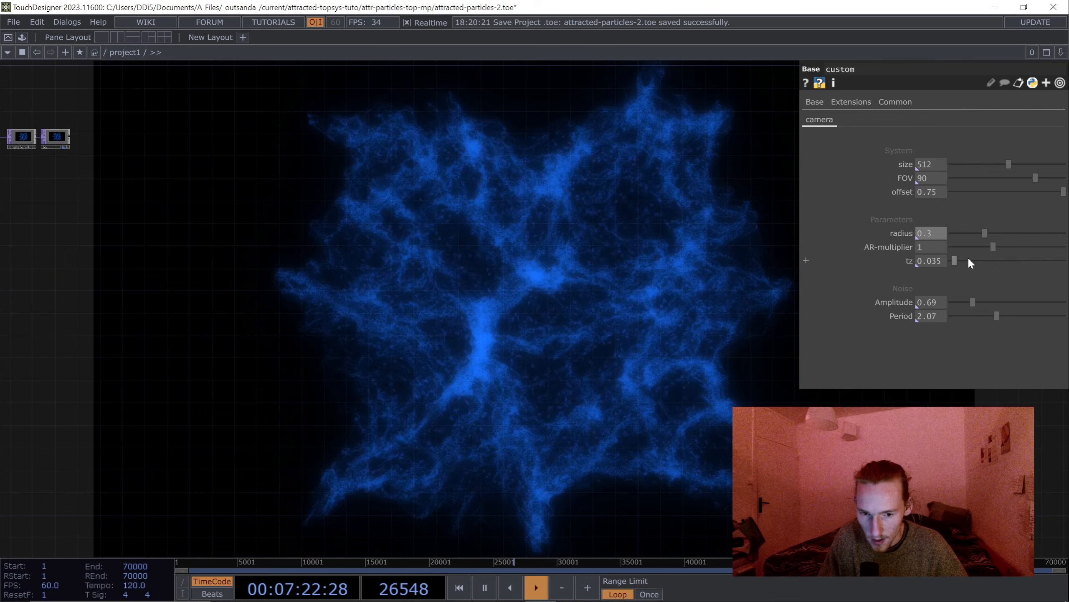
{"action": "middle_click_drag", "start_coordinate": [932, 248], "coordinate": [956, 236]}
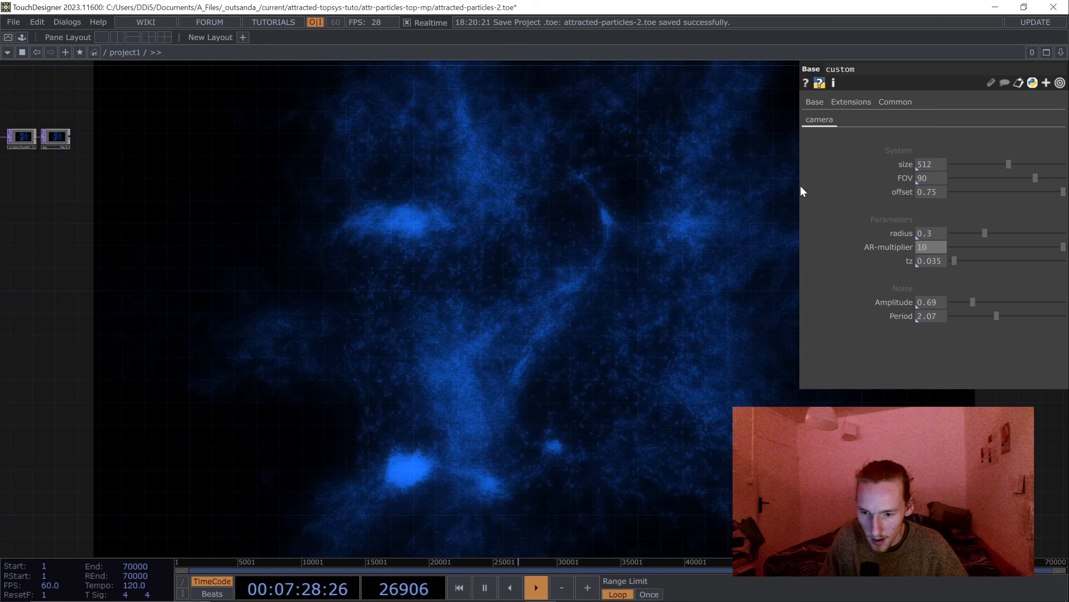
{"action": "middle_click_drag", "start_coordinate": [932, 248], "coordinate": [945, 223]}
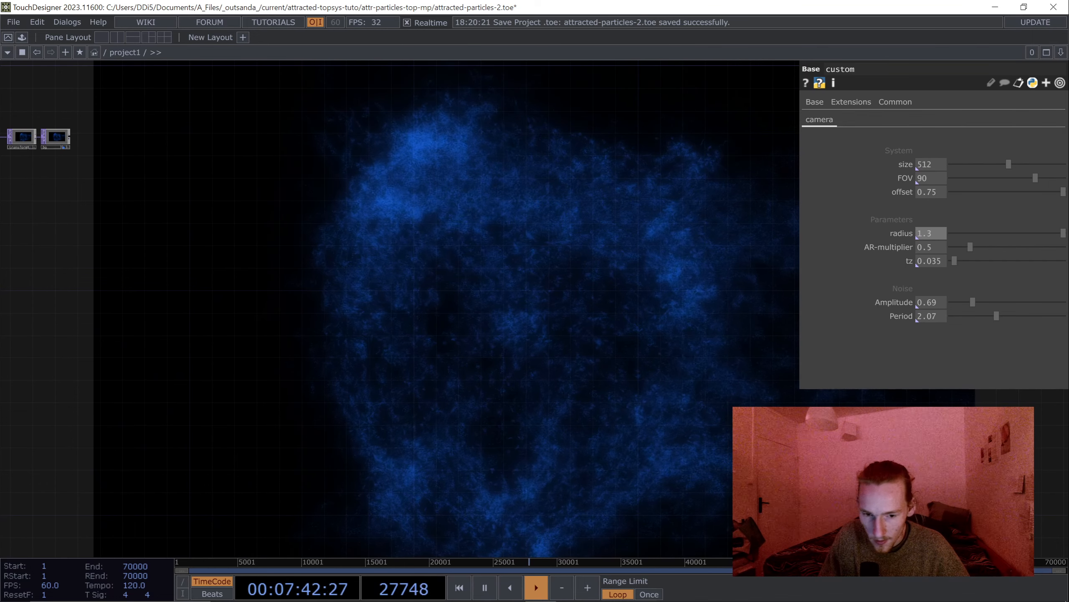
{"action": "left_click_drag", "start_coordinate": [987, 302], "coordinate": [1010, 302]}
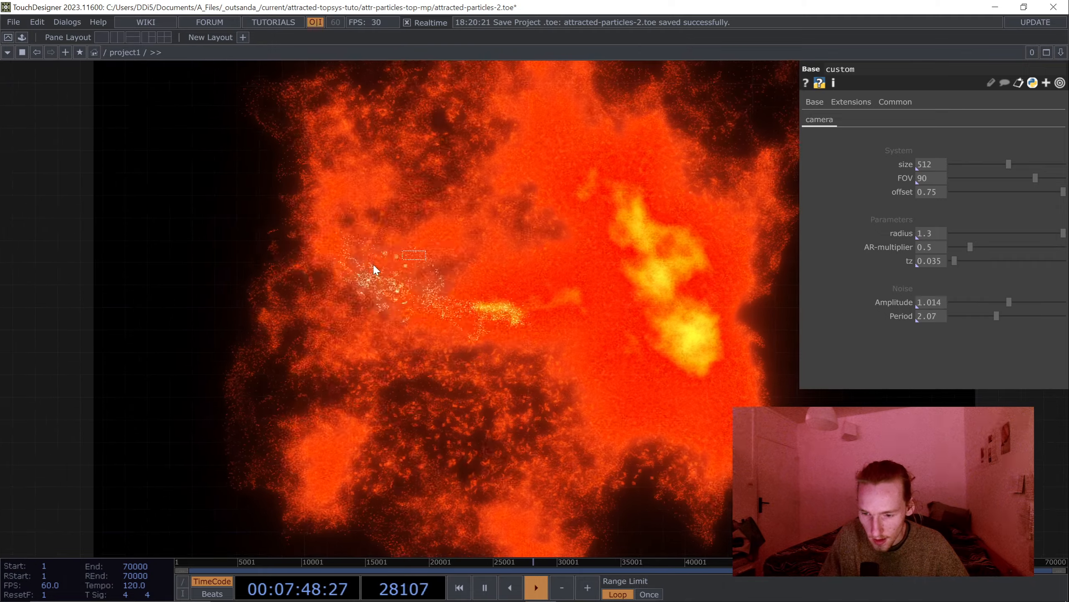
{"action": "left_click_drag", "start_coordinate": [259, 227], "coordinate": [788, 448]}
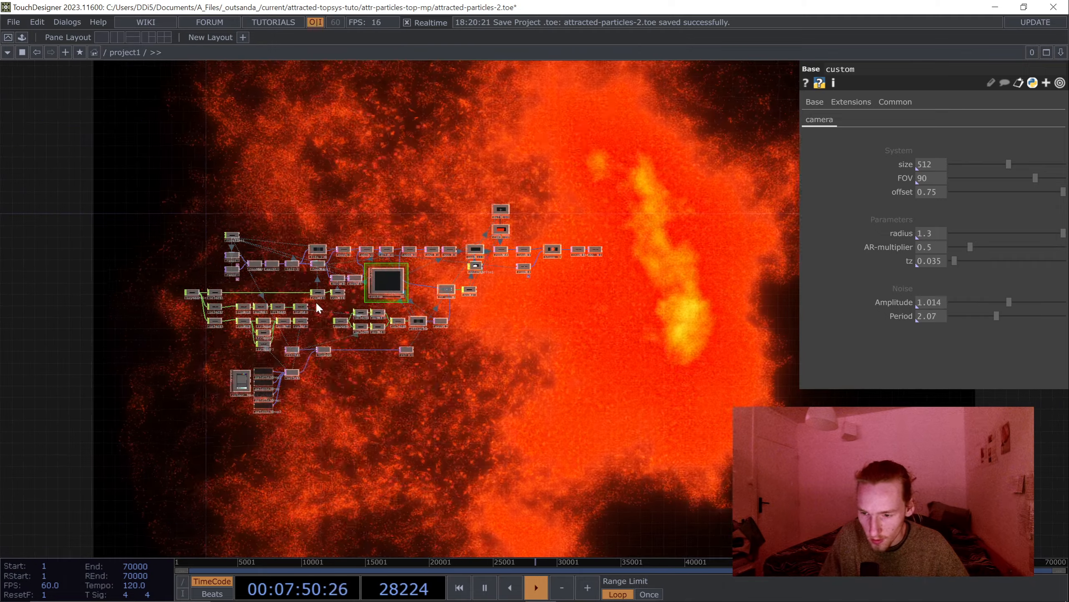
{"action": "scroll", "coordinate": [365, 327], "scroll_direction": "up", "scroll_amount": 5}
{"action": "scroll", "coordinate": [376, 332], "scroll_direction": "up", "scroll_amount": 2}
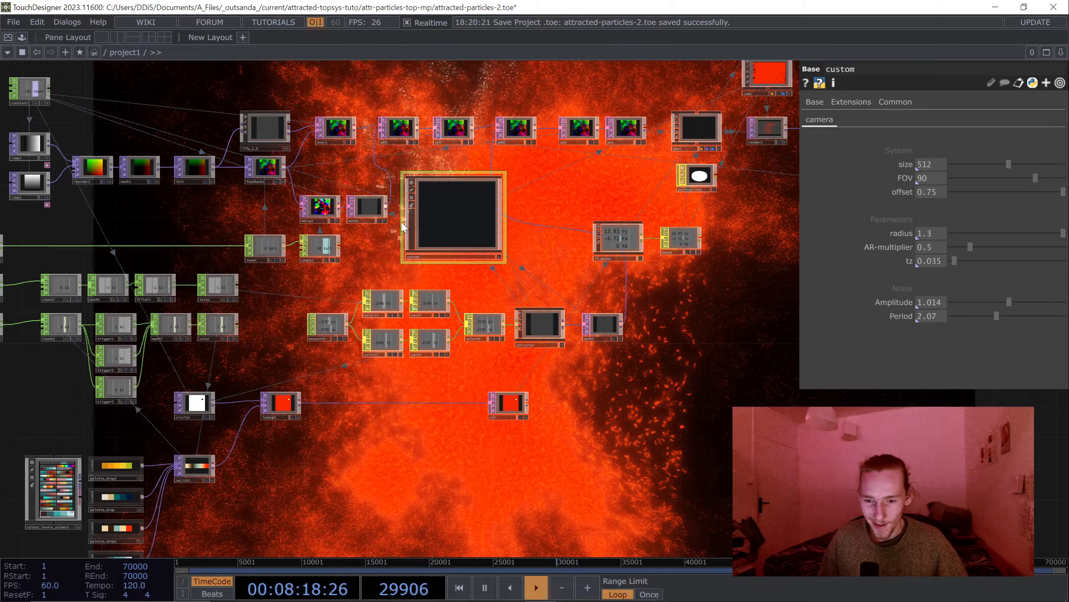
{"action": "scroll", "coordinate": [441, 236], "scroll_direction": "down", "scroll_amount": 5}
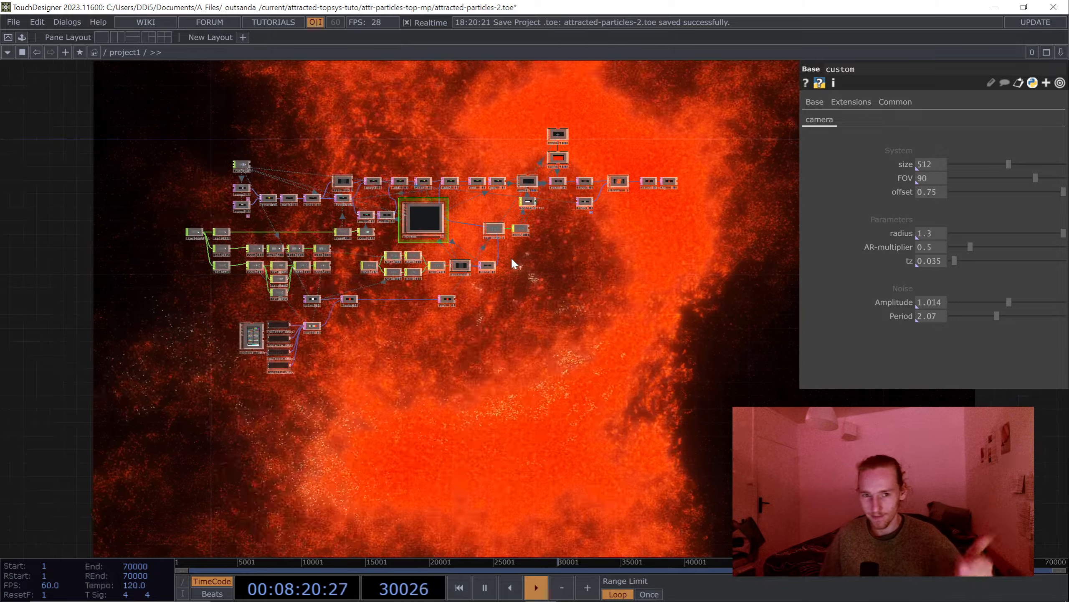